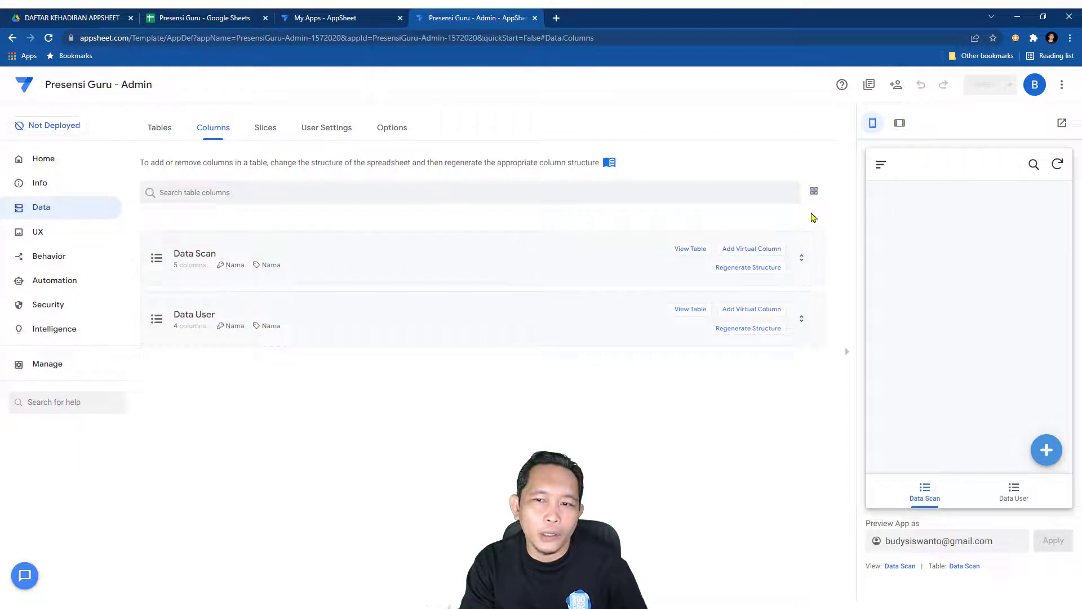
Step: Open the Data Scan table's column definitions from the compact table overview
left_click(814, 193)
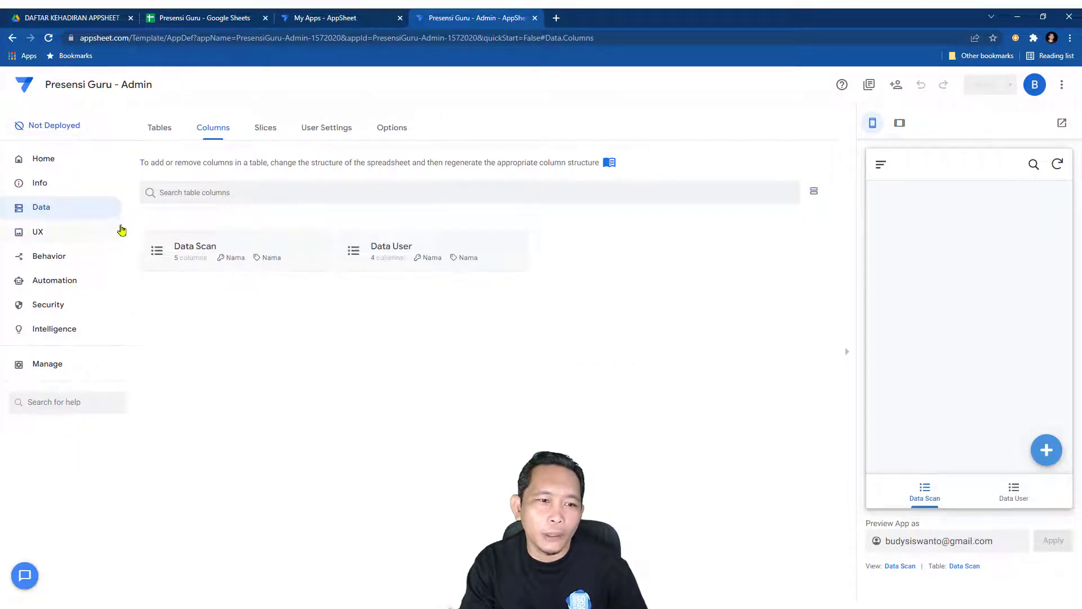
left_click(194, 249)
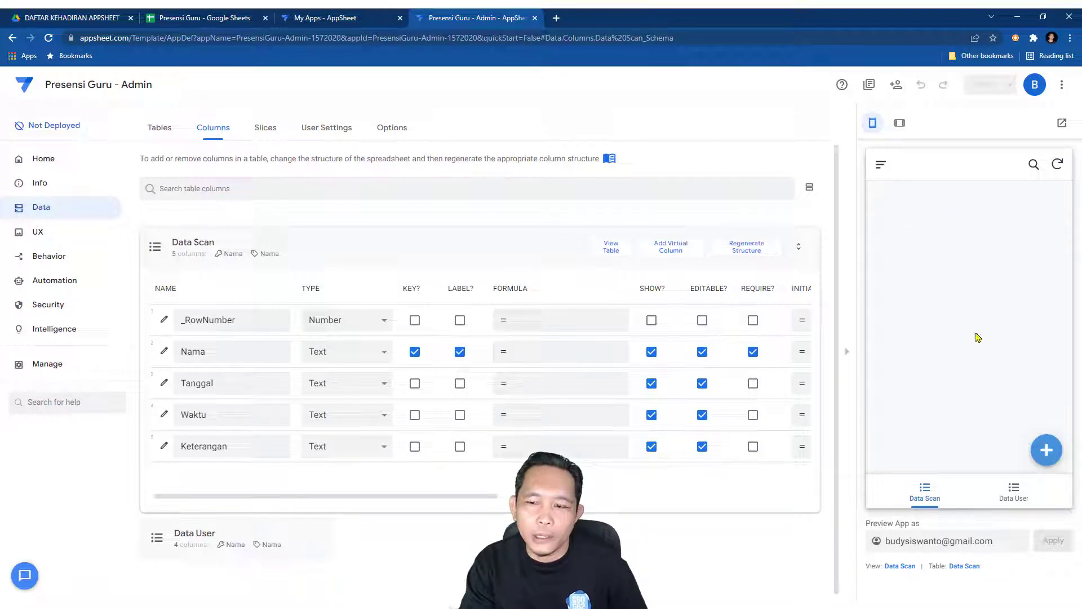
Step: Examine the Nama and Tanggal fields in a new Data Scan entry form of the app preview, then cancel the form
left_click(1046, 461)
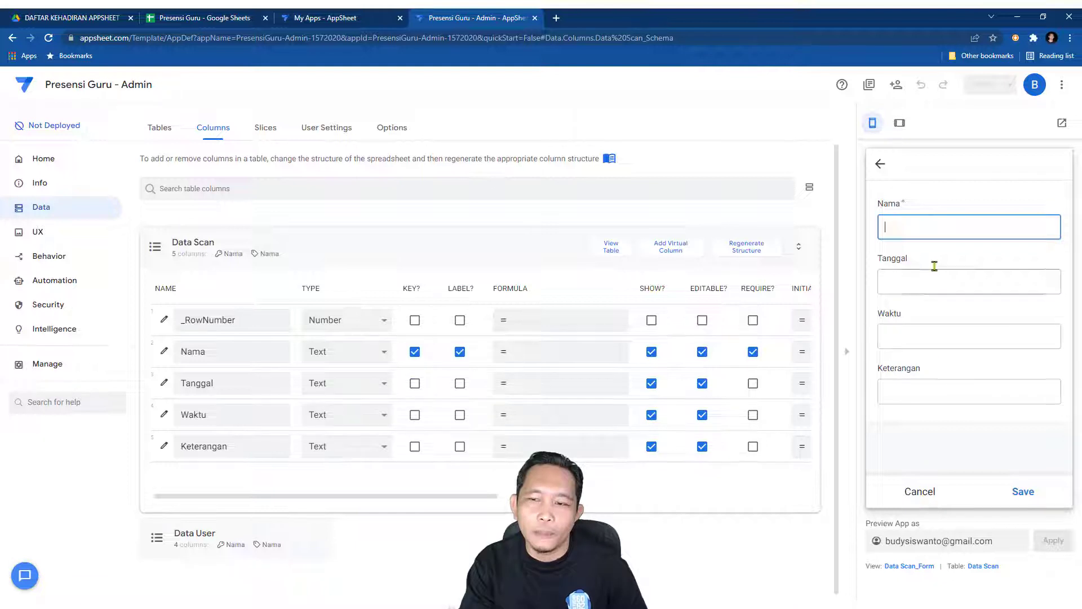
left_click(905, 280)
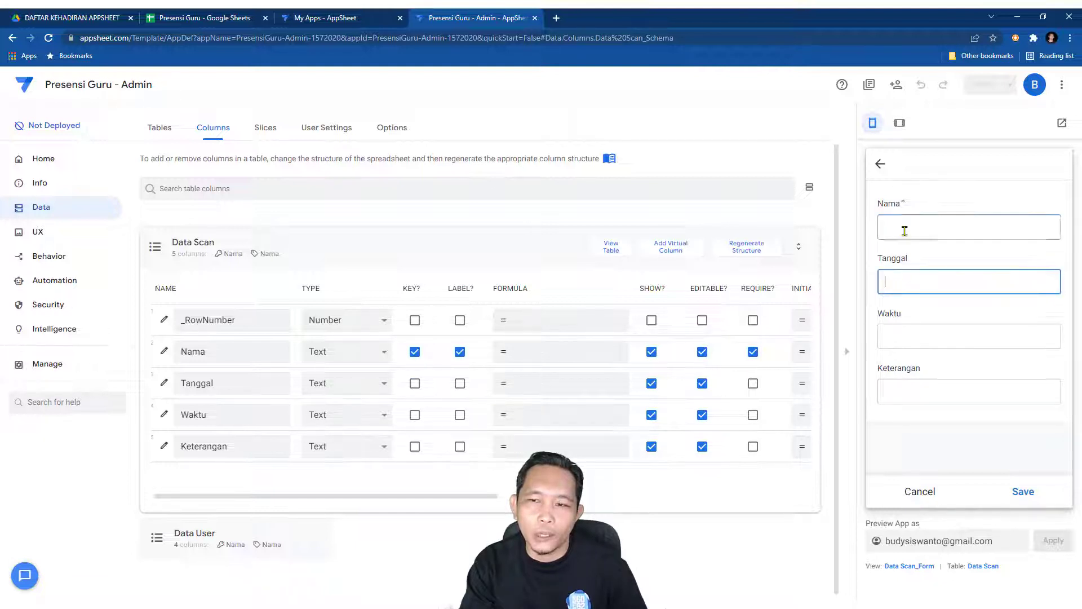
left_click(906, 228)
left_click(919, 493)
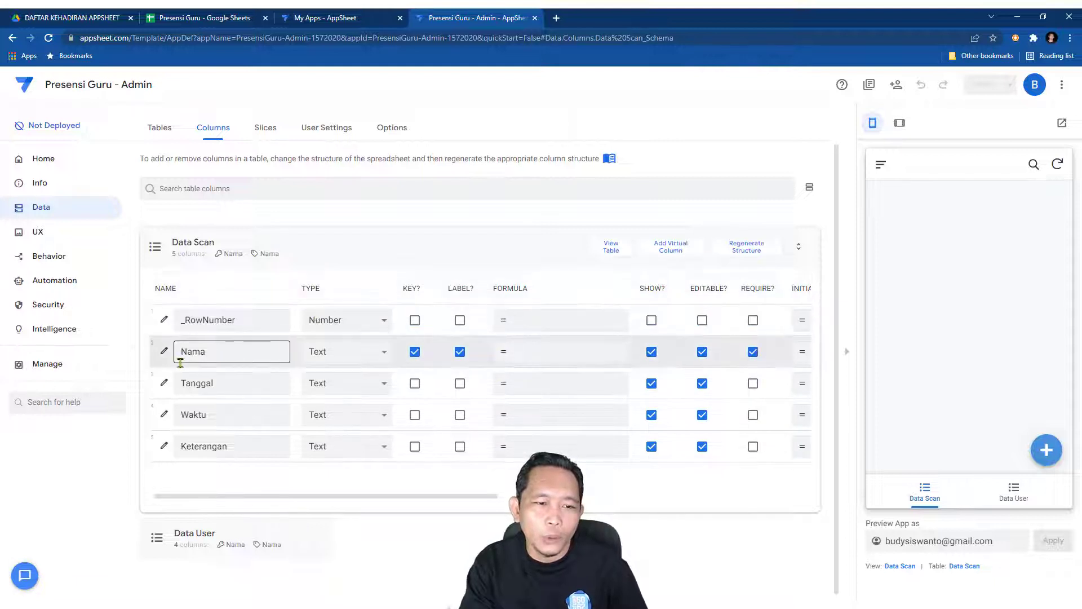
Step: Set the Nama column's type to Ref with Data User as its source table
left_click(388, 360)
scroll(358, 491, "down", 2)
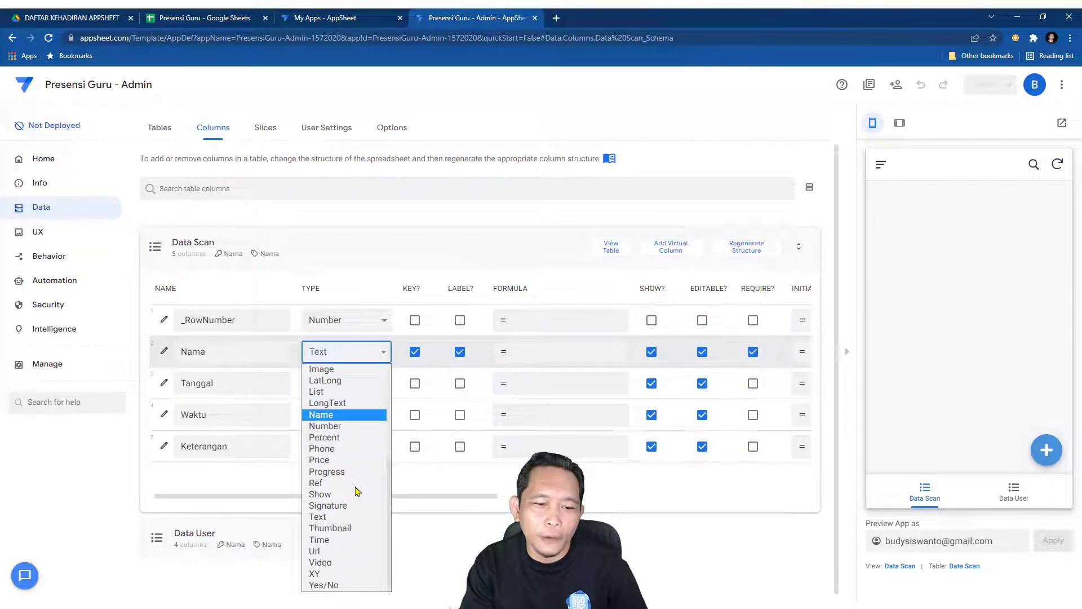
left_click(349, 483)
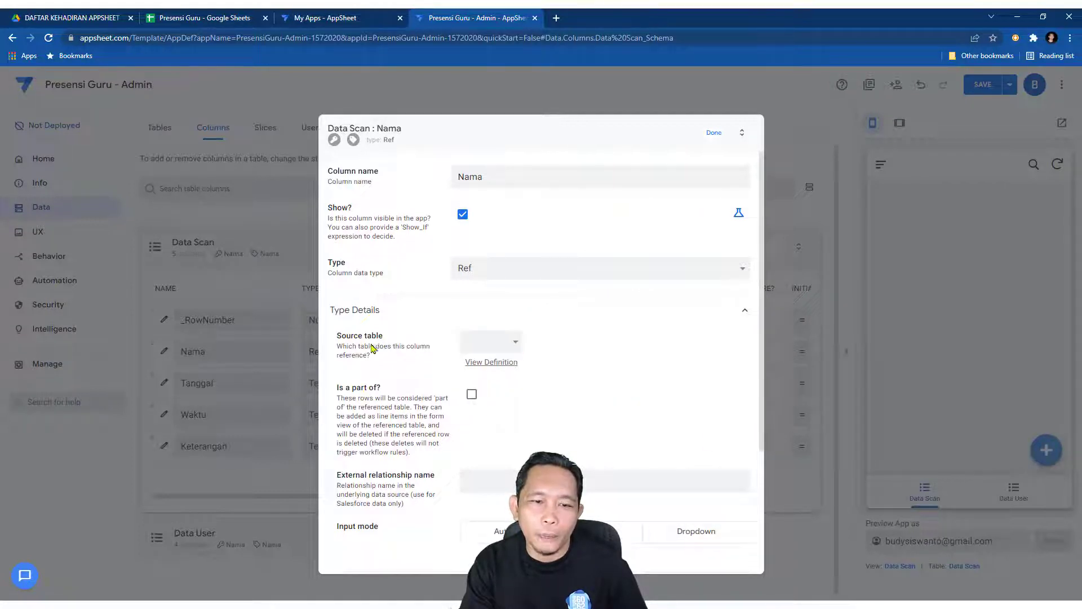
left_click(520, 345)
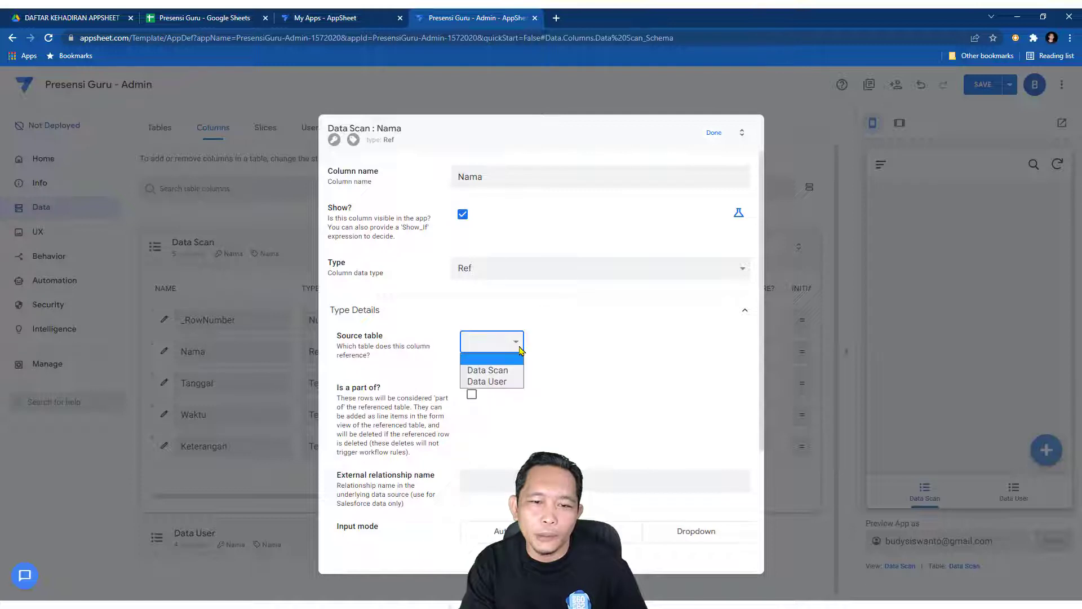
left_click(496, 383)
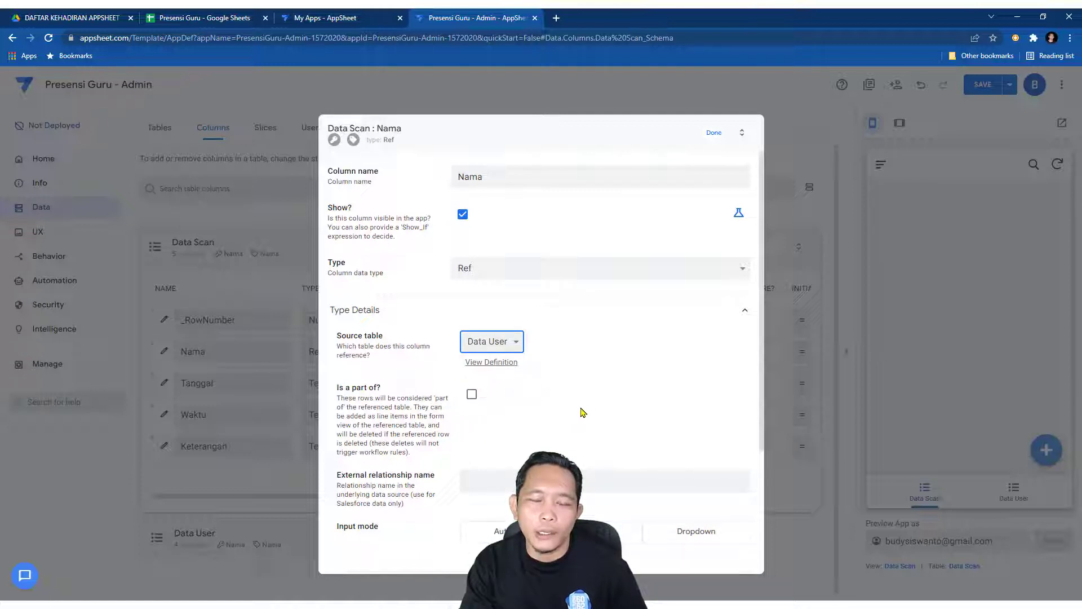
Step: Check the Data User sheet of Presensi Guru in Google Sheets, return to AppSheet and confirm the Nama column settings
left_click(208, 15)
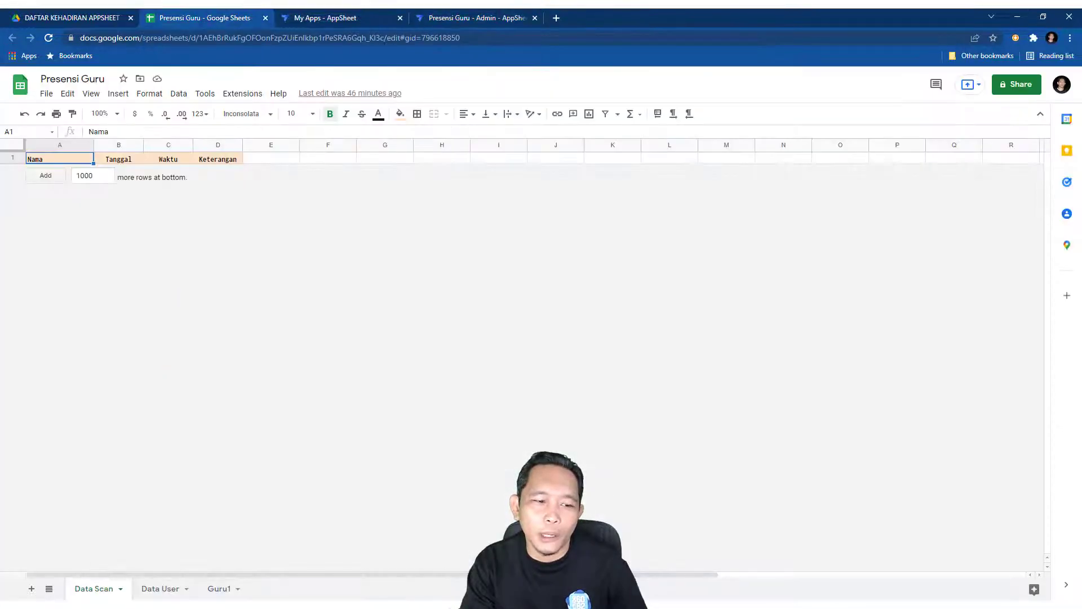
left_click(163, 588)
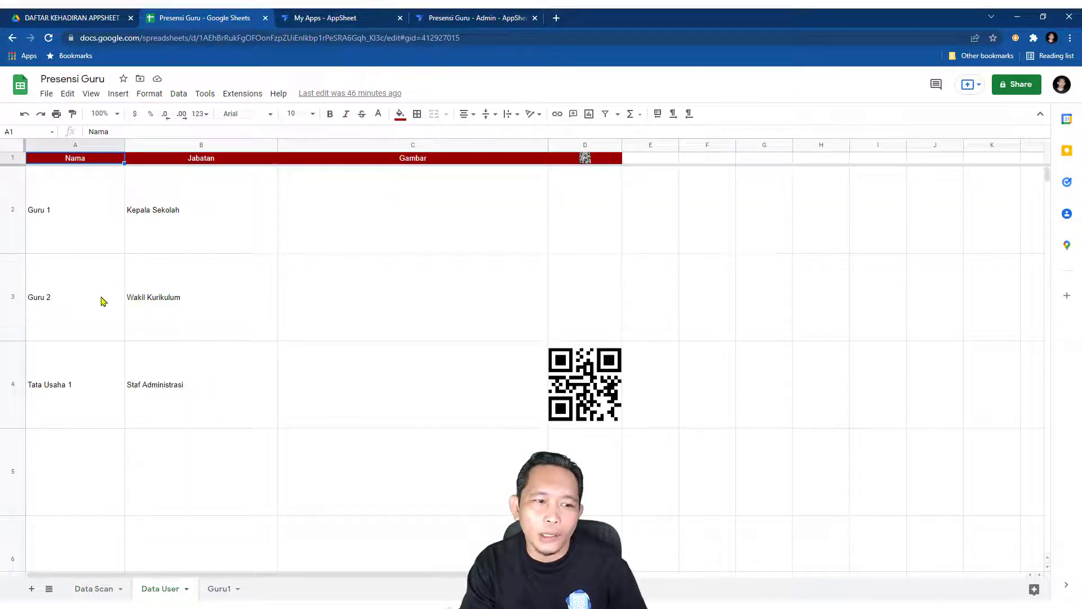
left_click(473, 16)
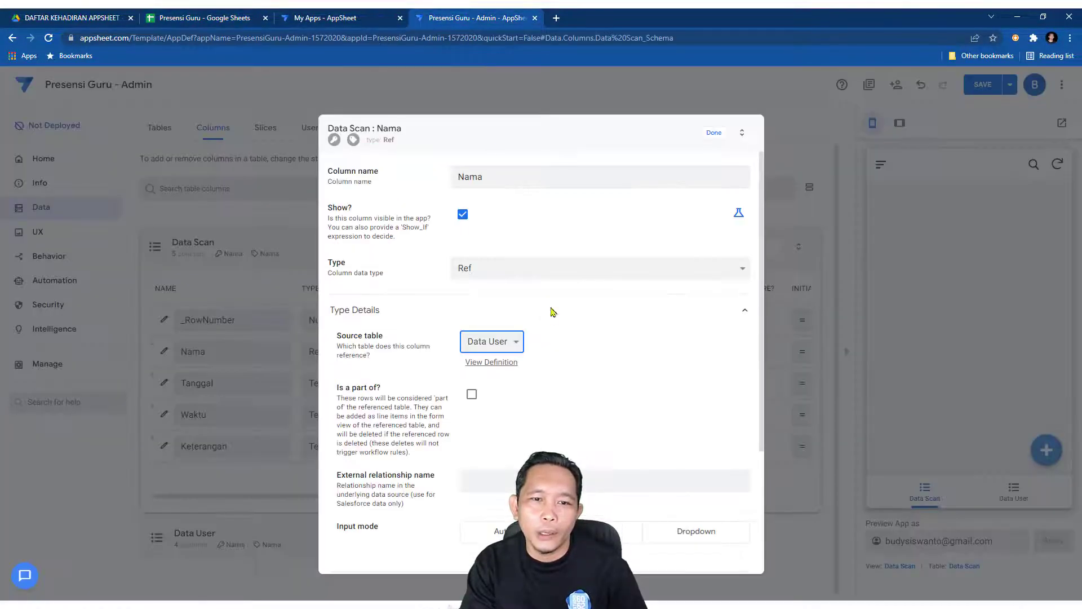
left_click(712, 135)
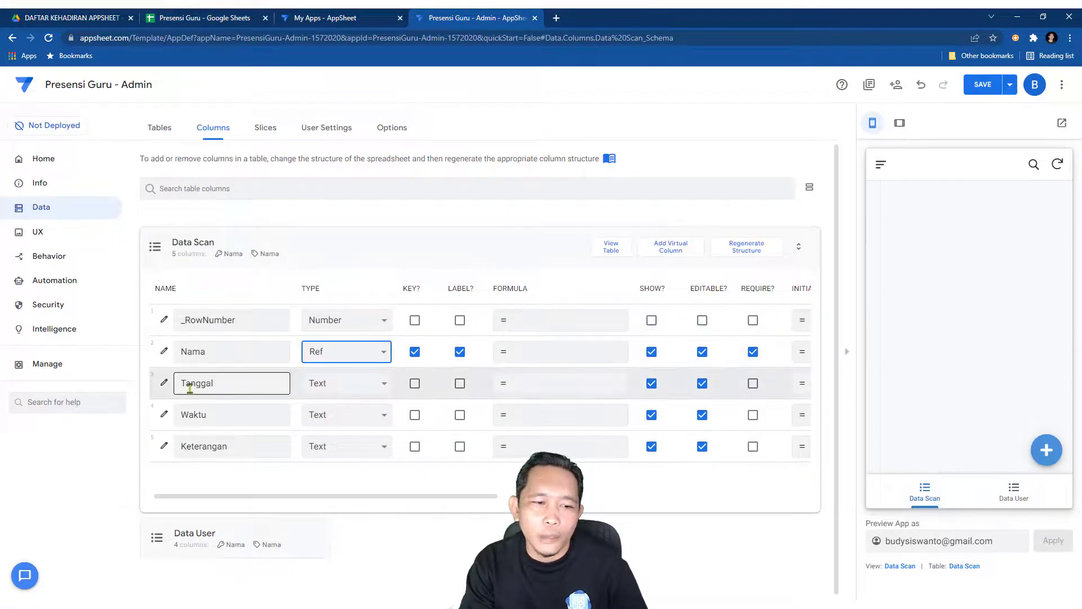
Step: Set the Tanggal column's type to Date and the Waktu column's type to Time
left_click(386, 386)
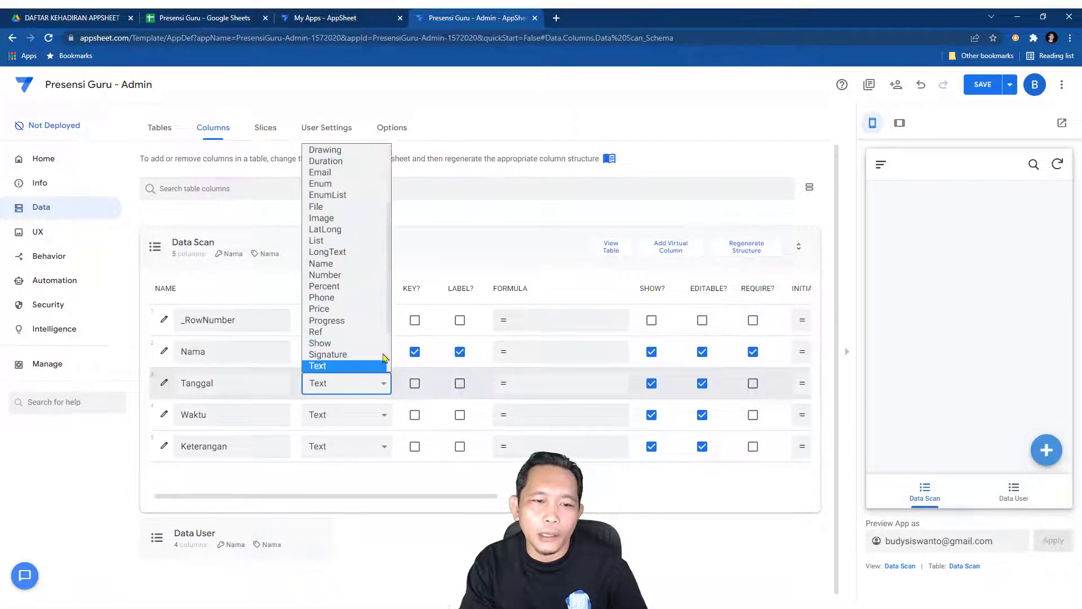
scroll(350, 294, "down", 3)
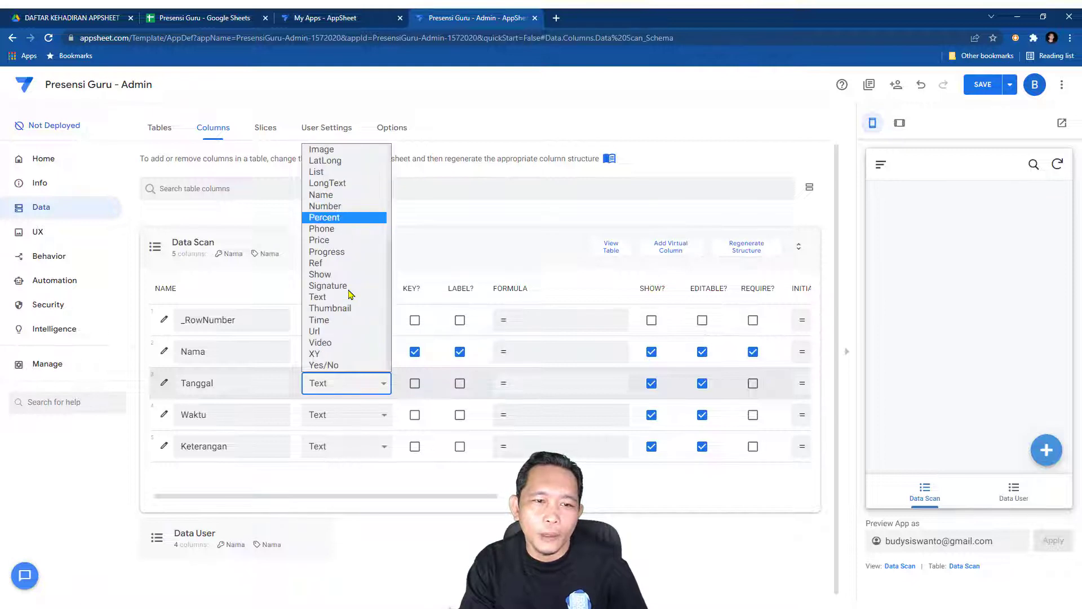
scroll(352, 292, "up", 5)
left_click(345, 221)
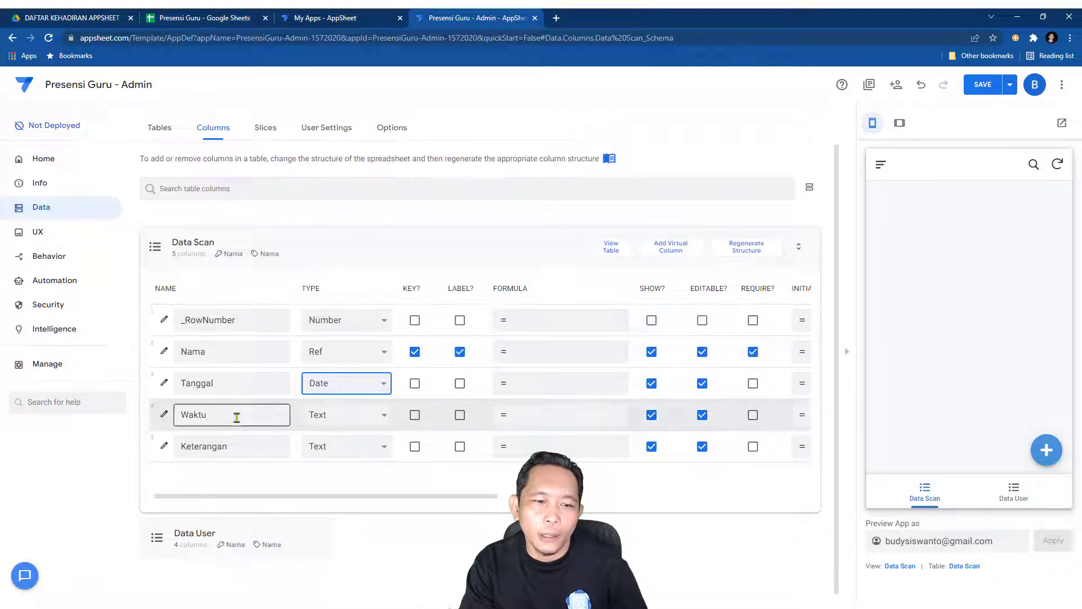
left_click(379, 415)
scroll(348, 312, "down", 2)
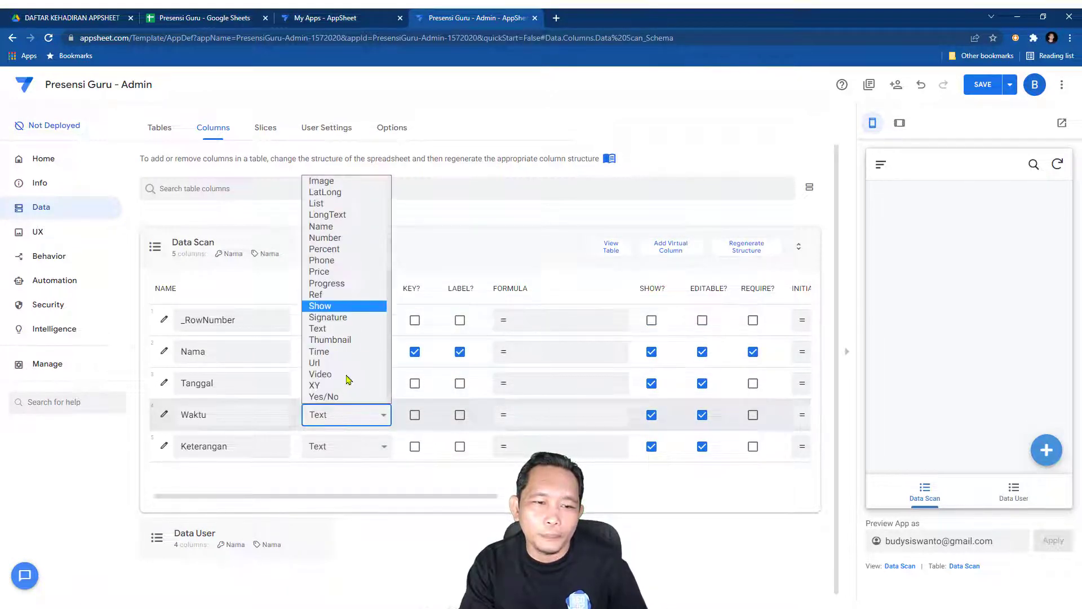
left_click(340, 351)
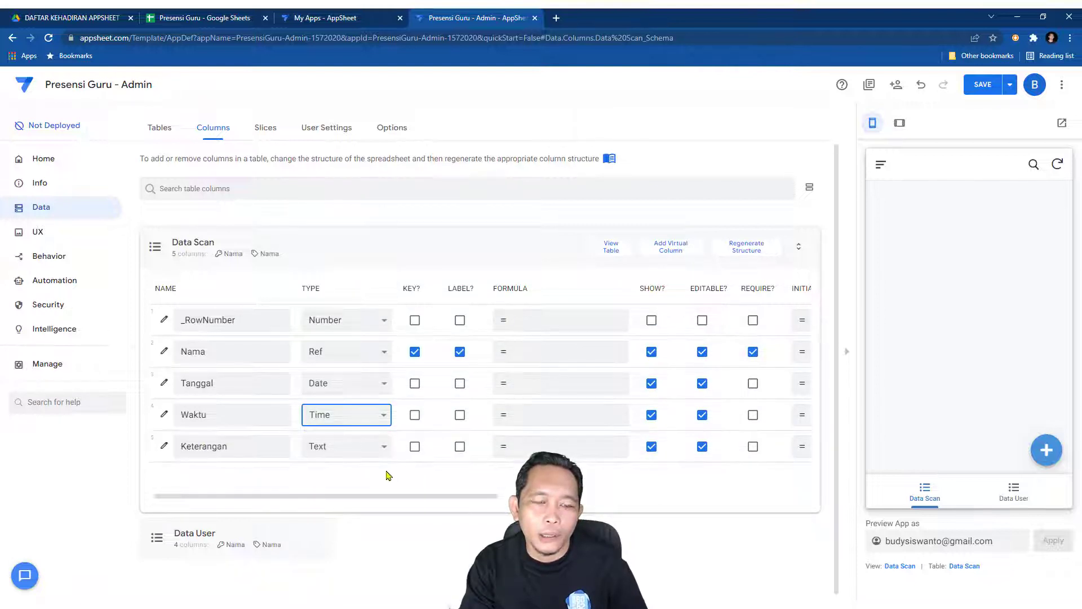
Step: Set the Keterangan column's type to Enum and add the allowed values In and Out
left_click(379, 446)
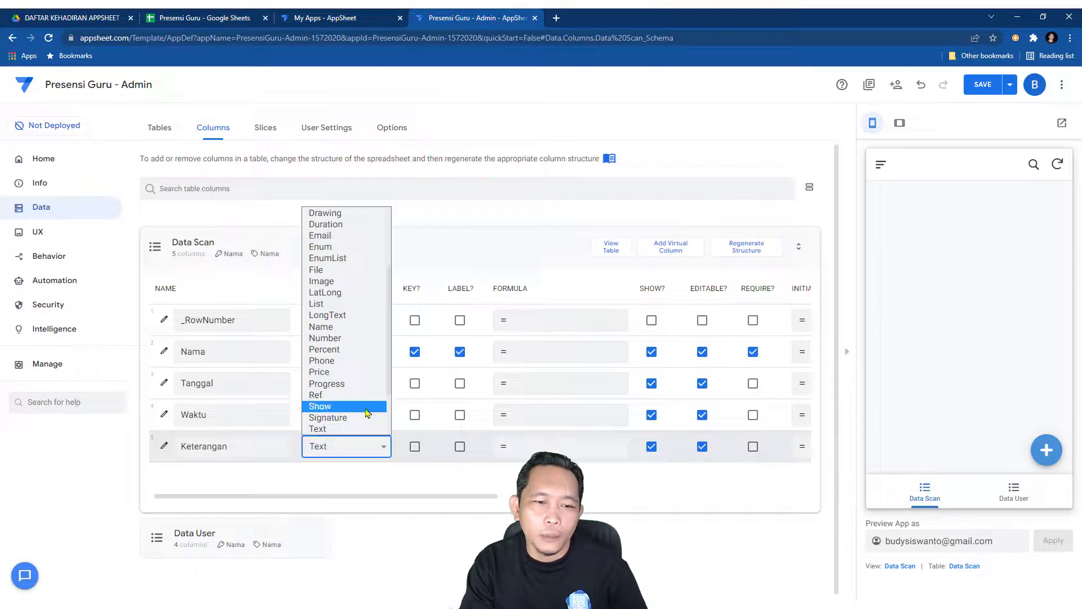
left_click(324, 246)
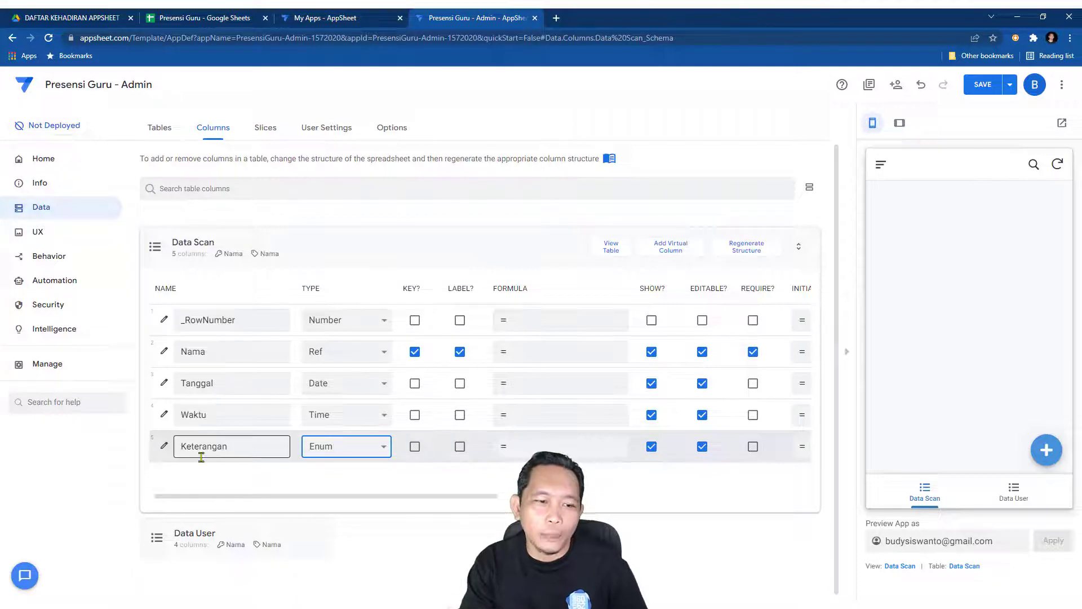
left_click(163, 448)
left_click(476, 346)
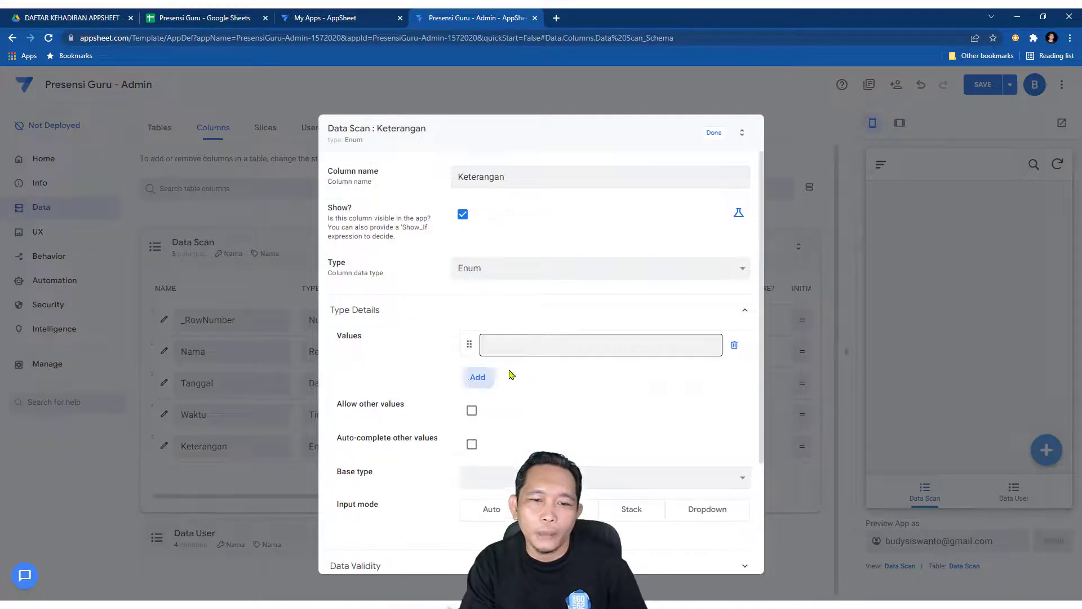
left_click(473, 383)
left_click(511, 346)
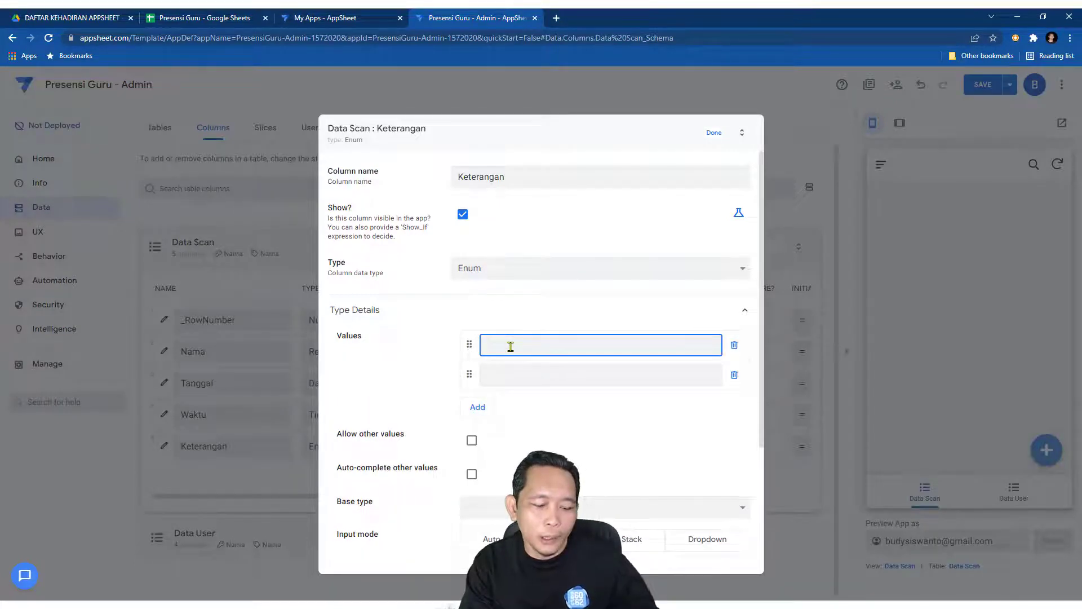
left_click(513, 372)
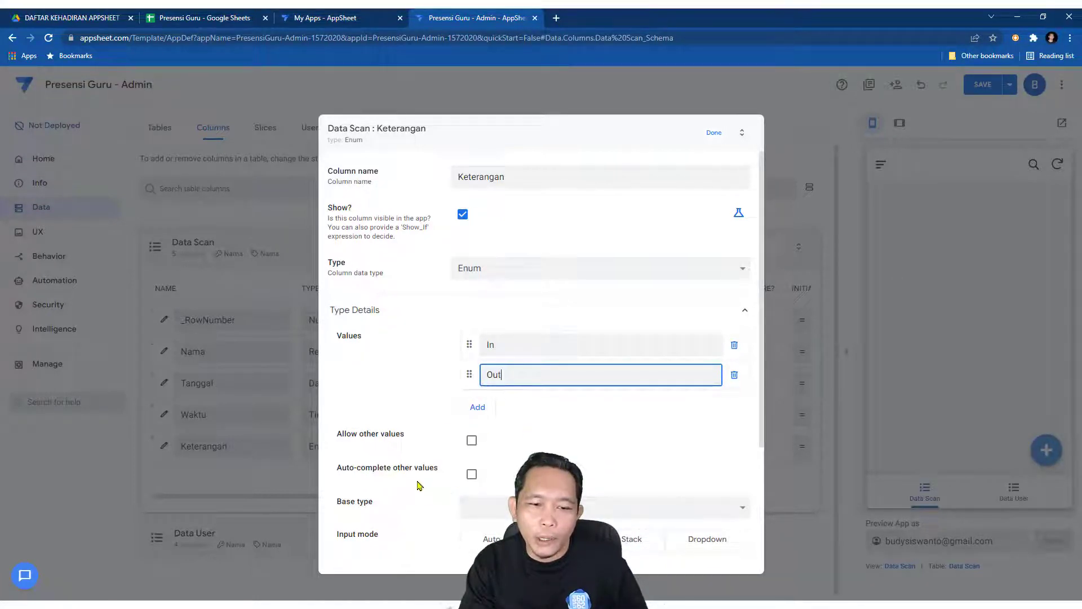
Step: Enable auto-complete of other values for Keterangan and set its input mode to Buttons
left_click(472, 474)
scroll(507, 451, "down", 3)
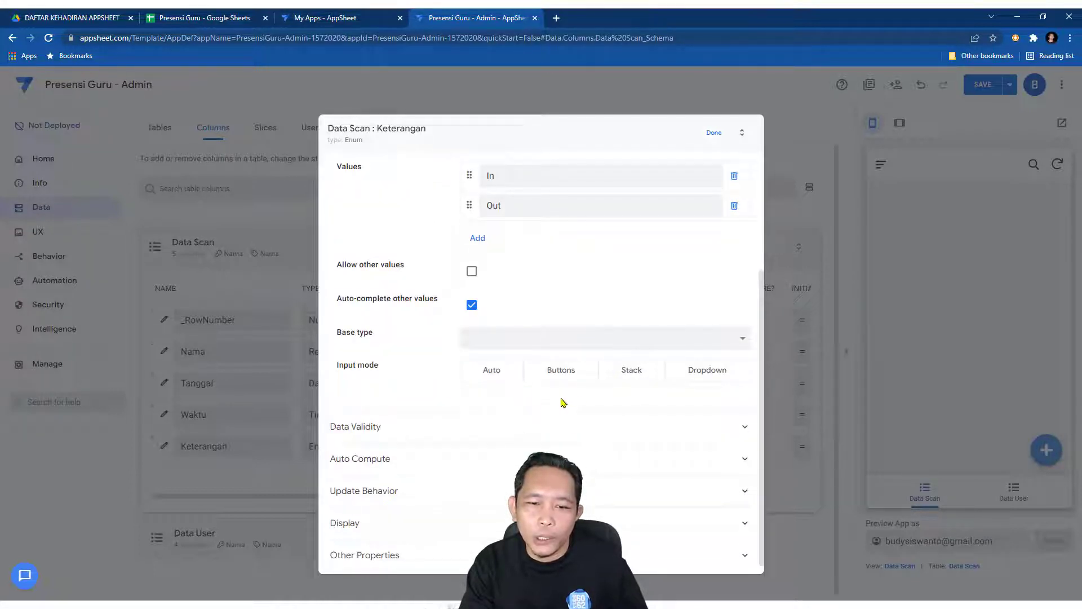
left_click(562, 375)
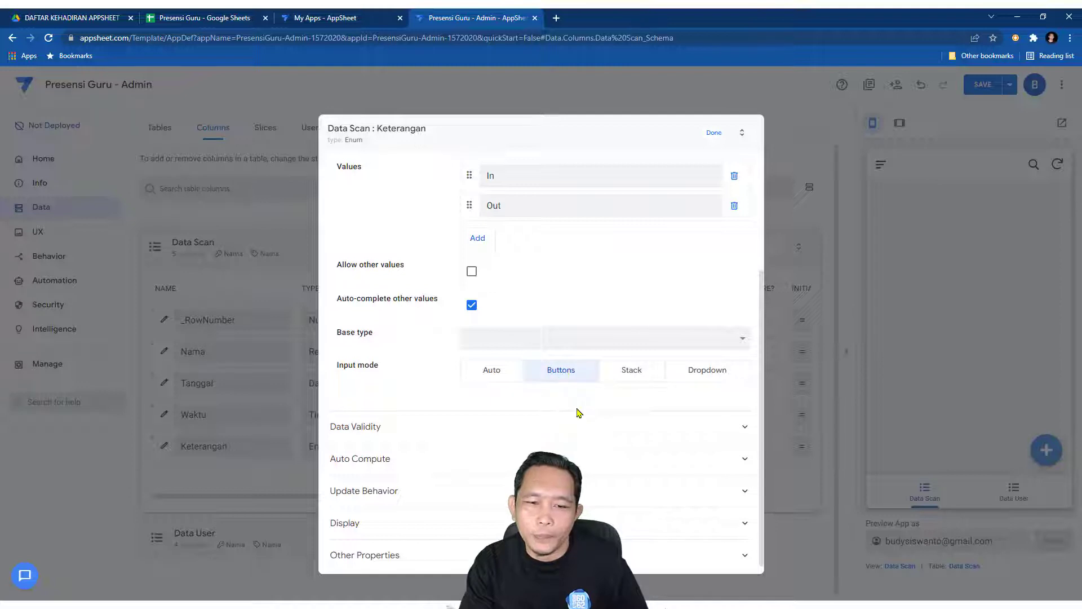
Step: Examine Keterangan's Data Validity, Auto Compute, Update Behavior, Display and Other Properties settings
left_click(474, 430)
scroll(518, 400, "down", 3)
left_click(509, 445)
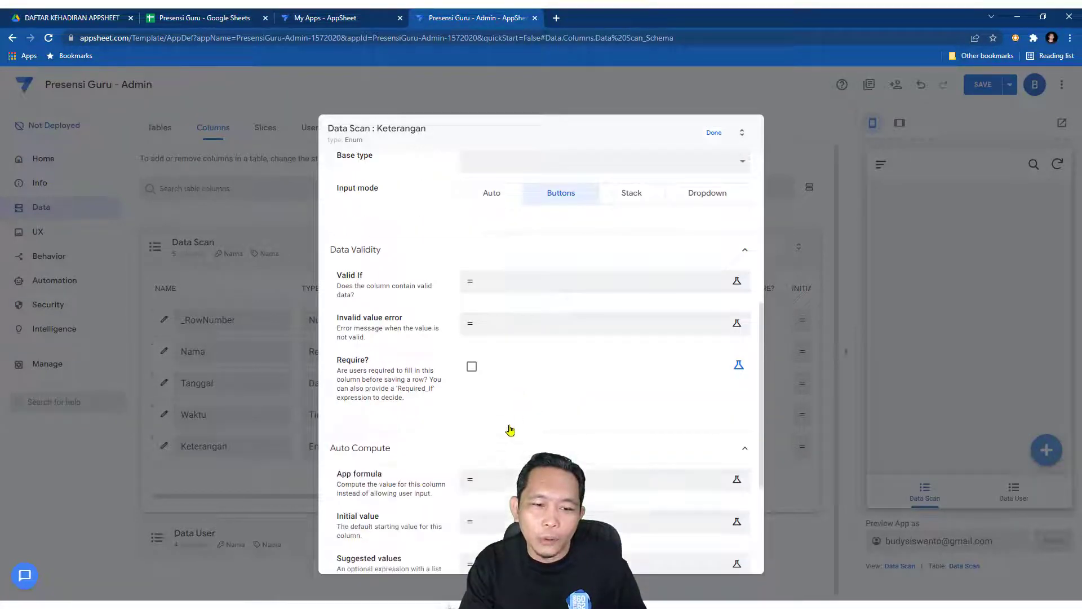
scroll(513, 423, "down", 4)
left_click(501, 492)
scroll(509, 443, "down", 3)
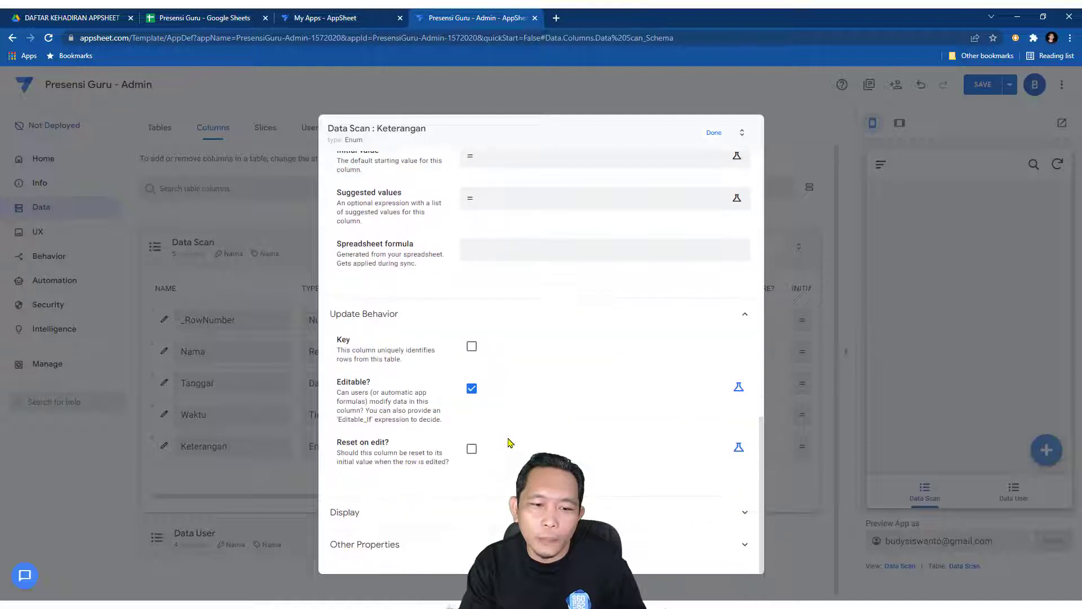
left_click(494, 511)
scroll(496, 507, "down", 3)
left_click(499, 542)
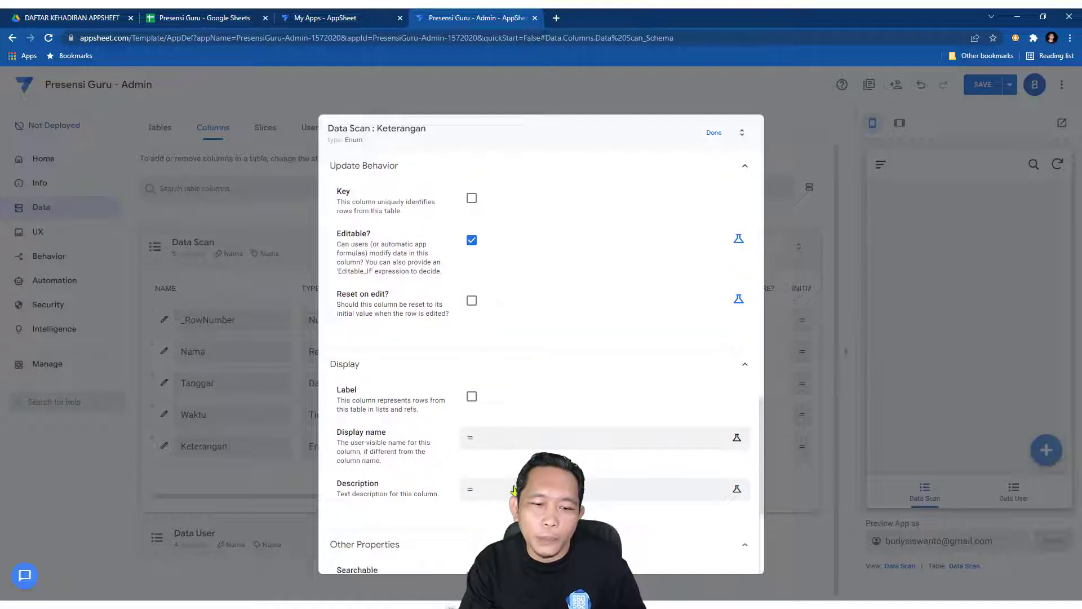
scroll(507, 496, "down", 4)
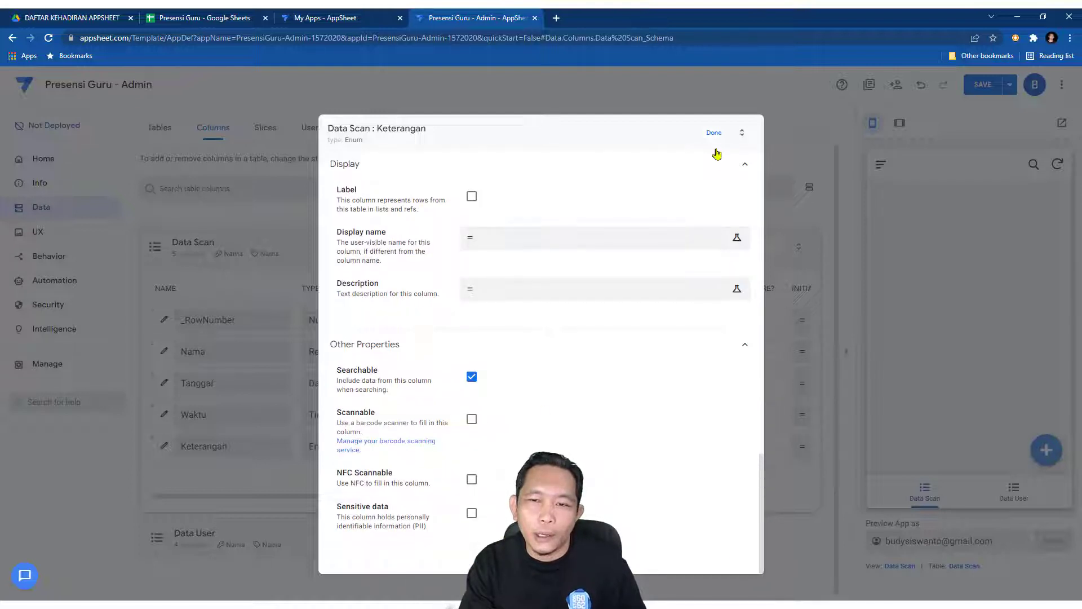
Step: Confirm the Keterangan column settings and save the app
left_click(713, 134)
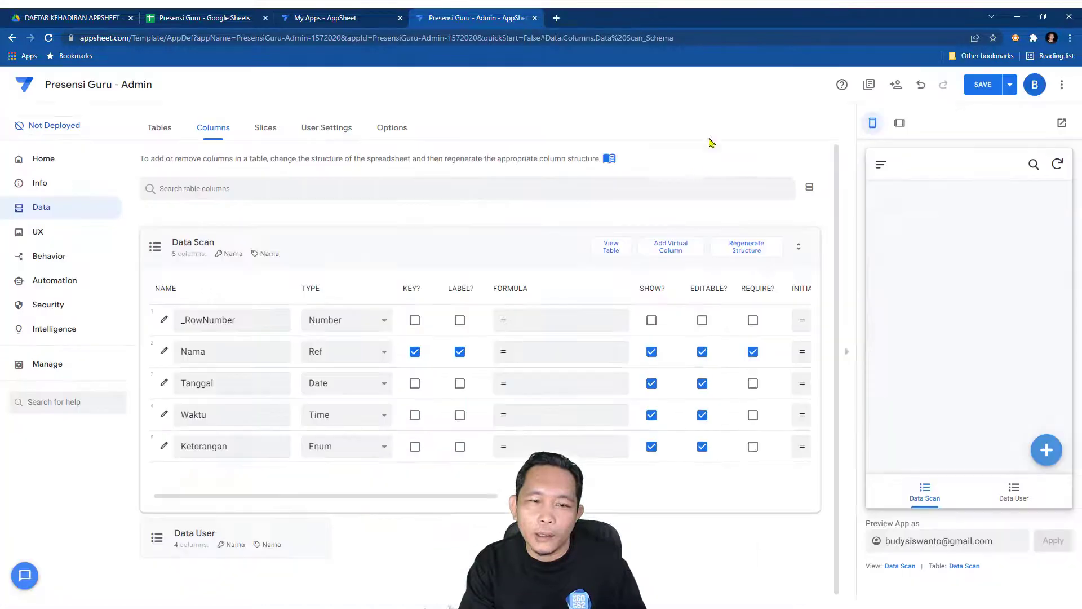
left_click(980, 88)
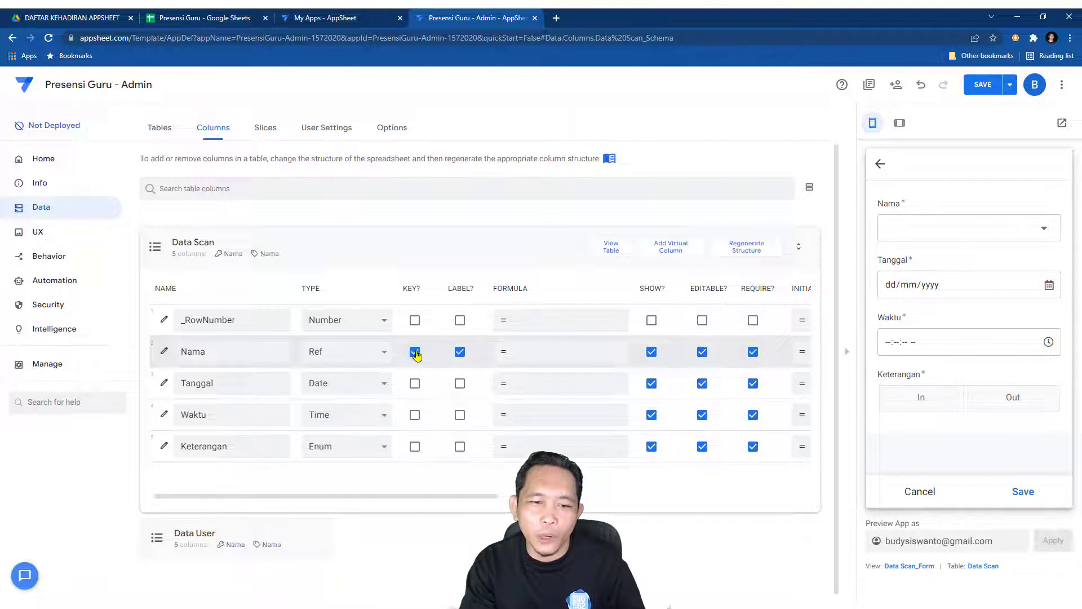
Step: Make Waktu the key column of the Data Scan table instead of Nama
left_click(415, 415)
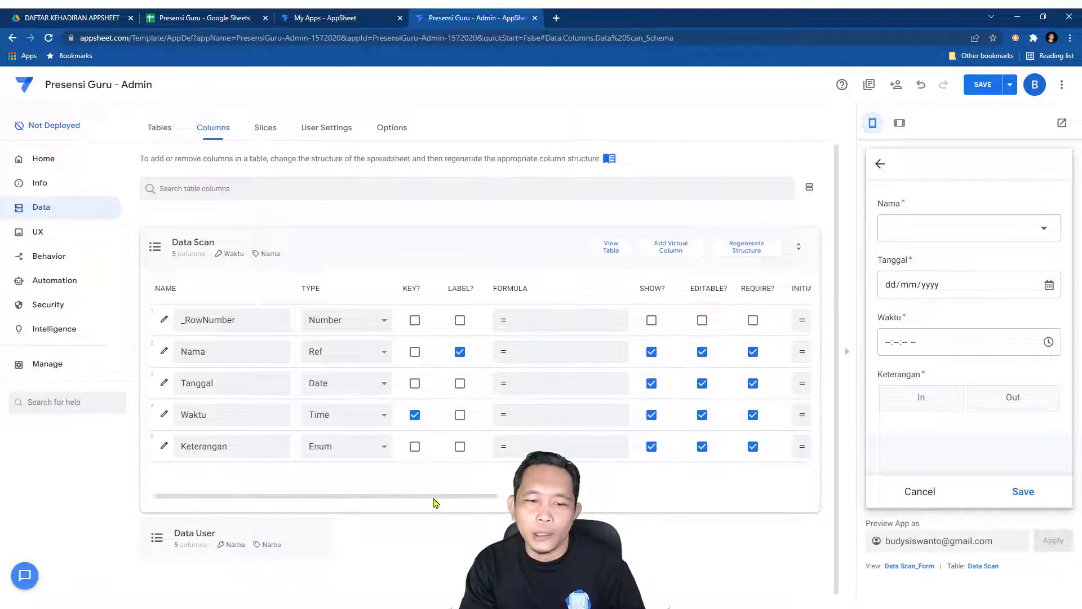
left_click_drag(436, 501, 567, 501)
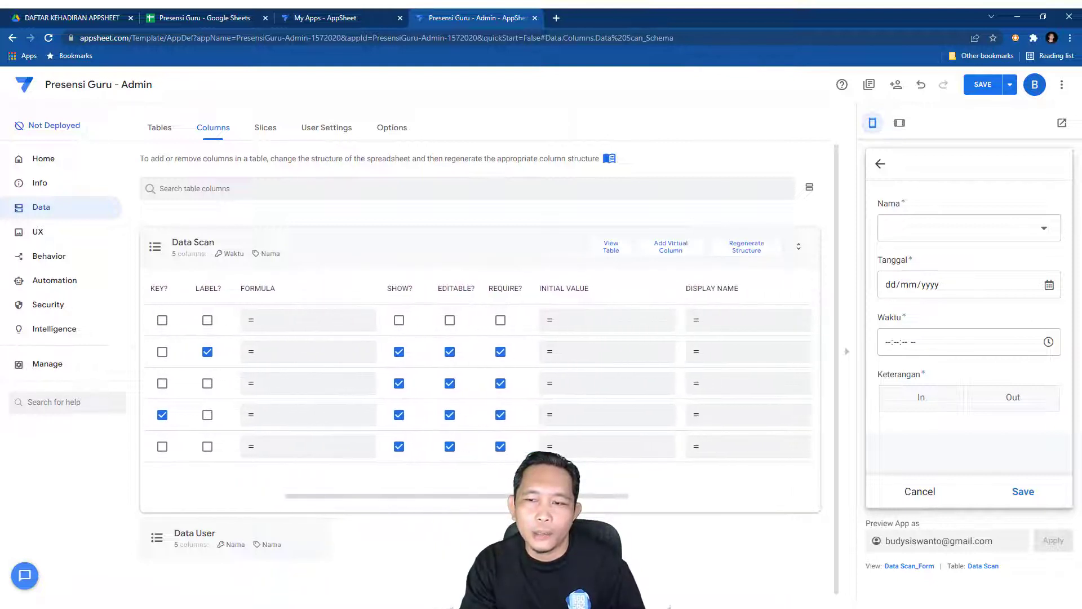
Step: Cancel the entry form in the app preview and reopen a blank Data Scan form to examine its fields
left_click(920, 492)
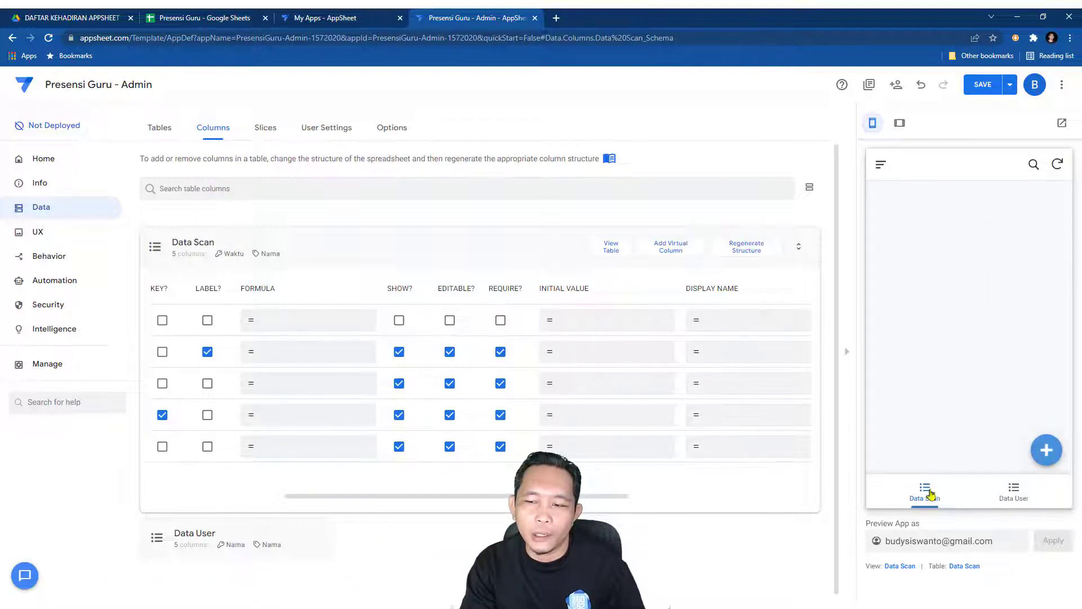
left_click(1045, 450)
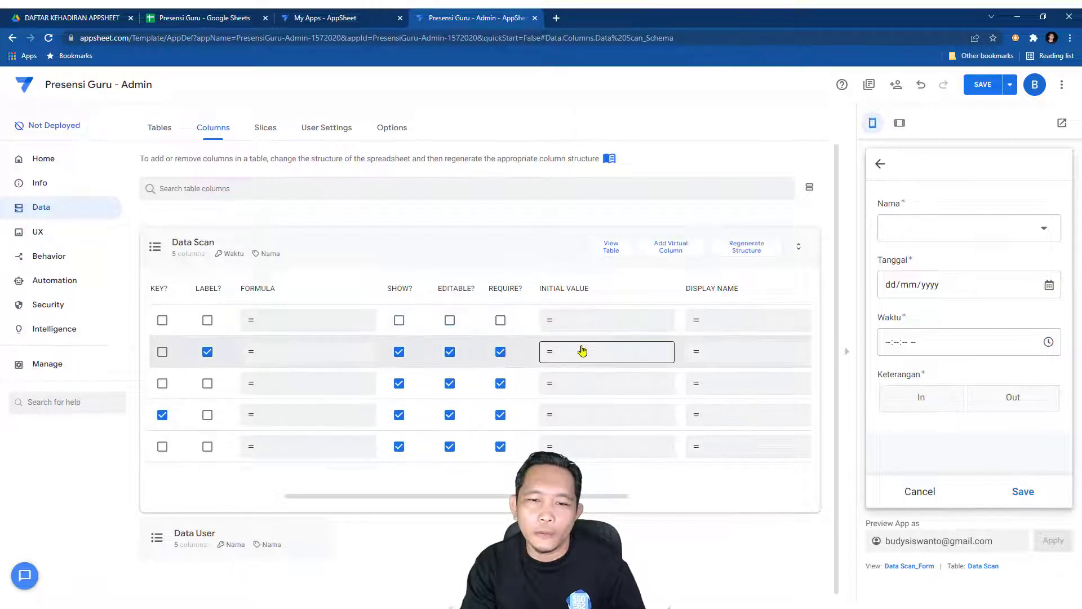
Step: Set the initial value of the Data Scan table's Tanggal column to TODAY()
left_click_drag(587, 497, 546, 499)
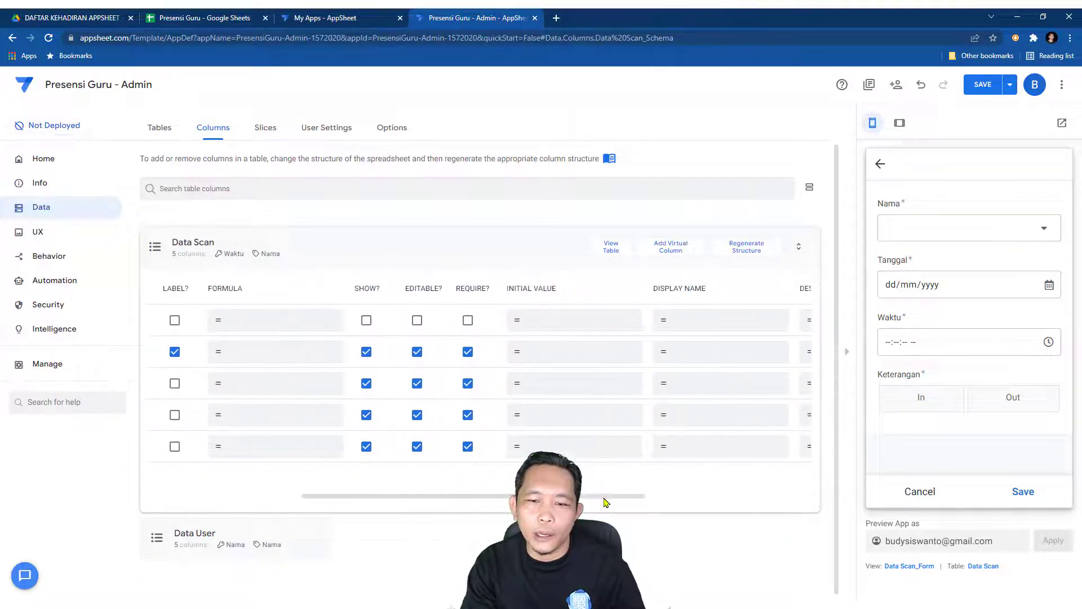
left_click(570, 388)
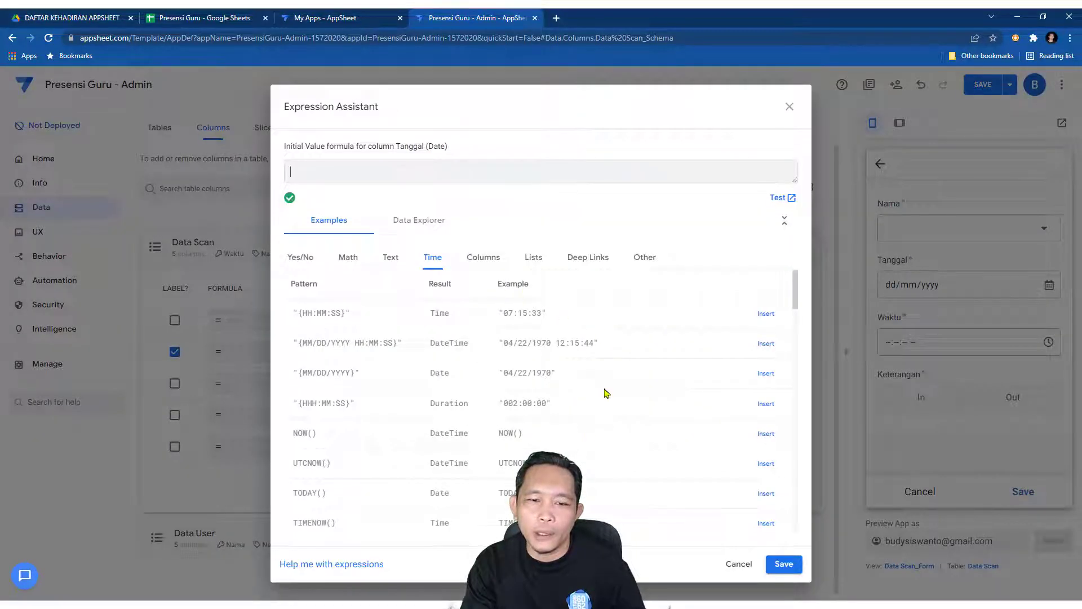
scroll(620, 459, "down", 2)
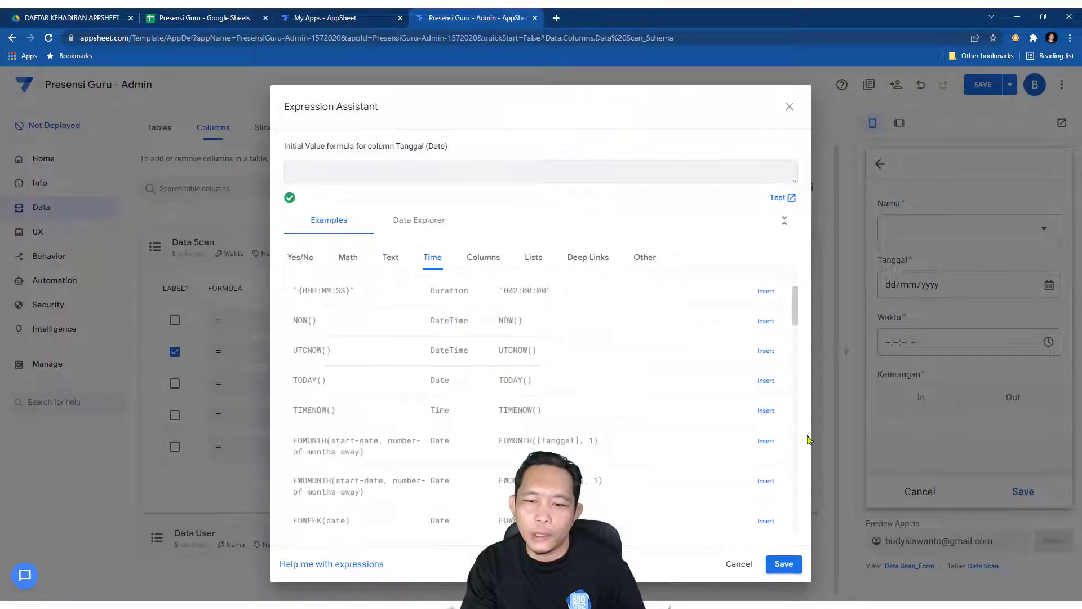
left_click(783, 563)
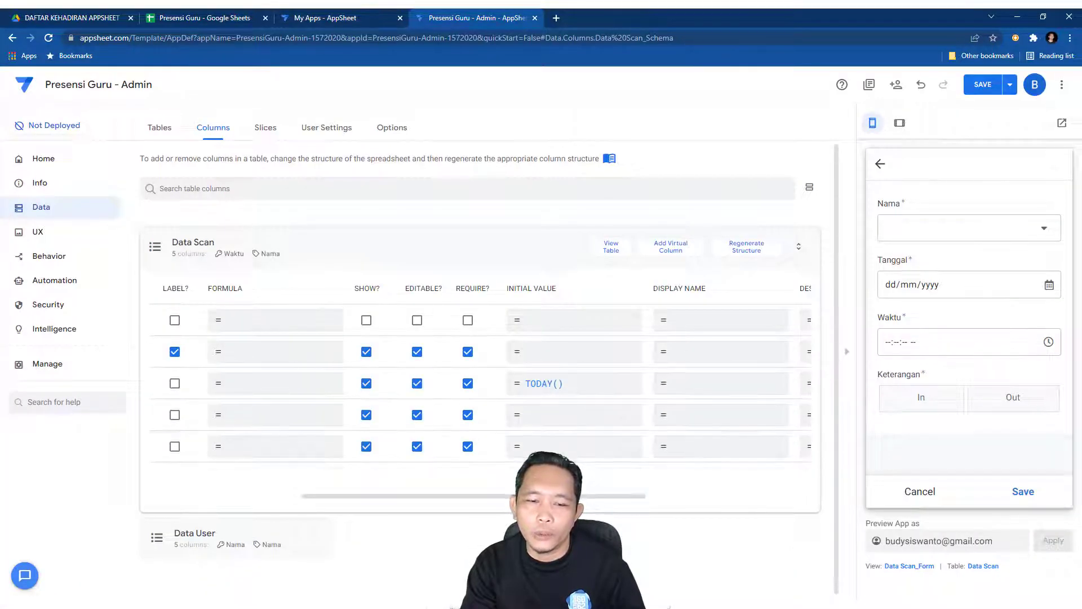
Step: Set the initial value of the Data Scan table's Waktu column to NOW()
scroll(507, 394, "left", 5)
scroll(507, 395, "right", 6)
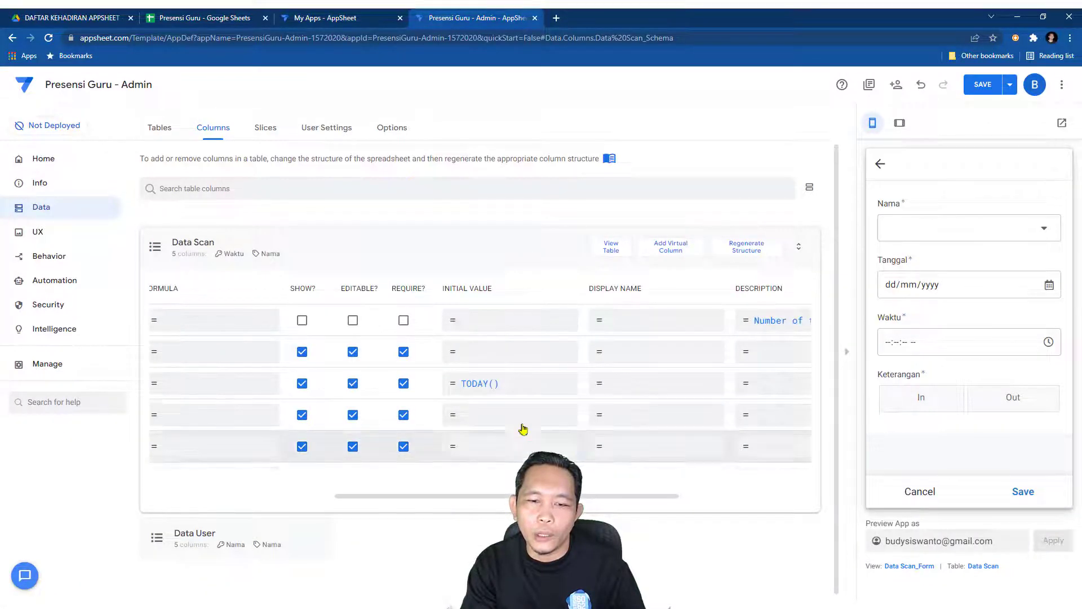
left_click(533, 418)
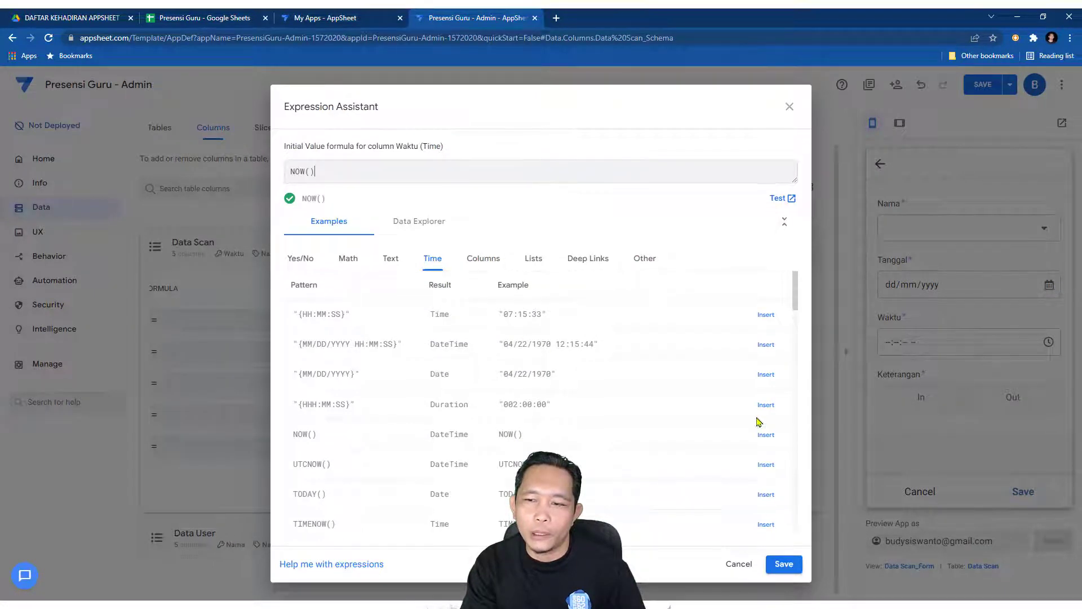
left_click(784, 564)
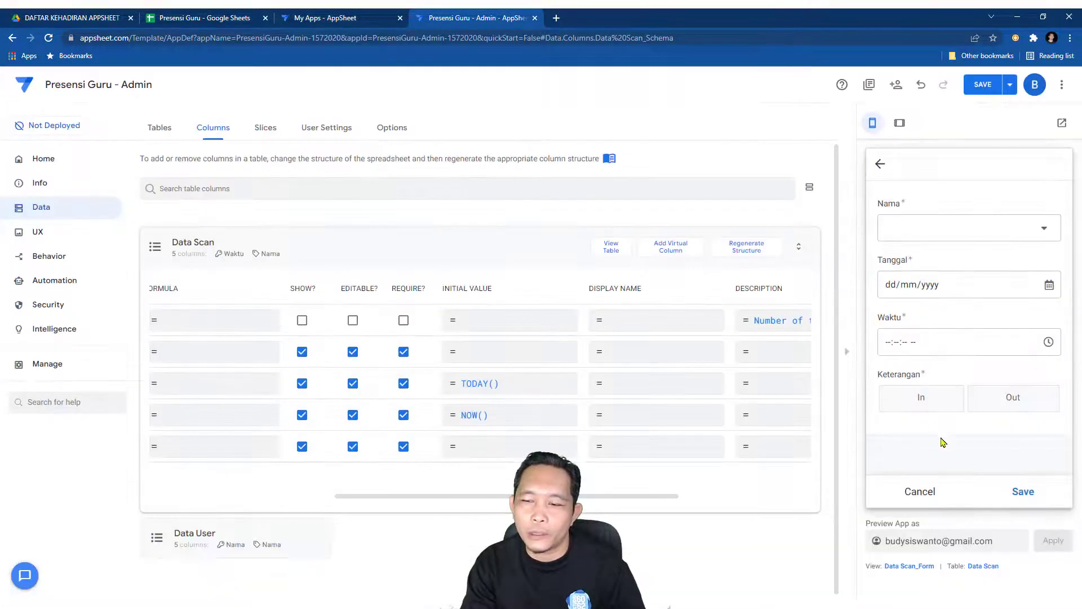
Step: Reopen a blank Data Scan form in the app preview and save the app to apply the initial values
left_click(925, 493)
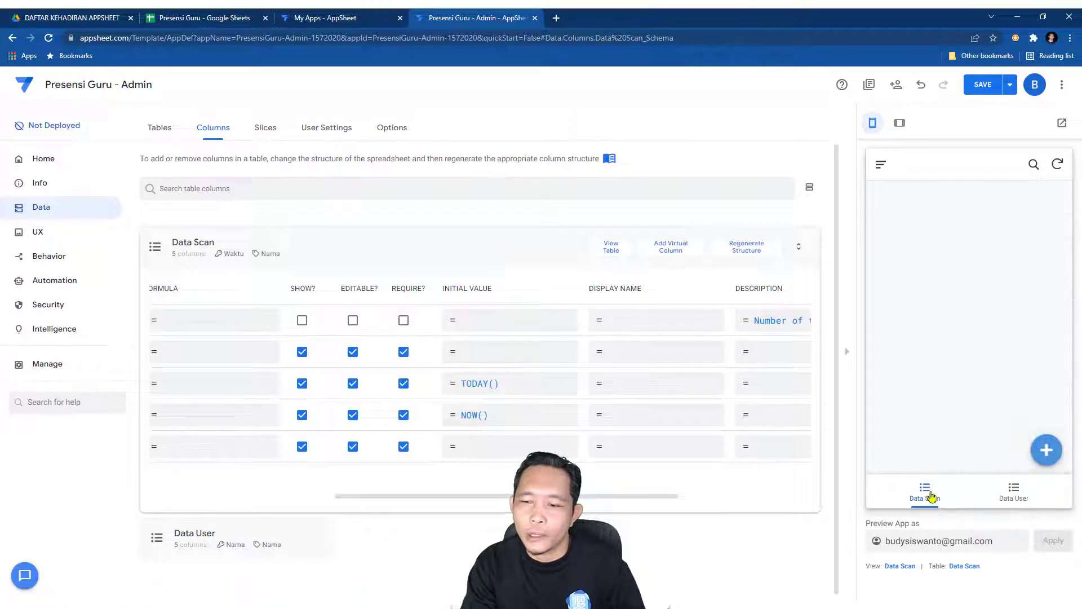
left_click(1054, 455)
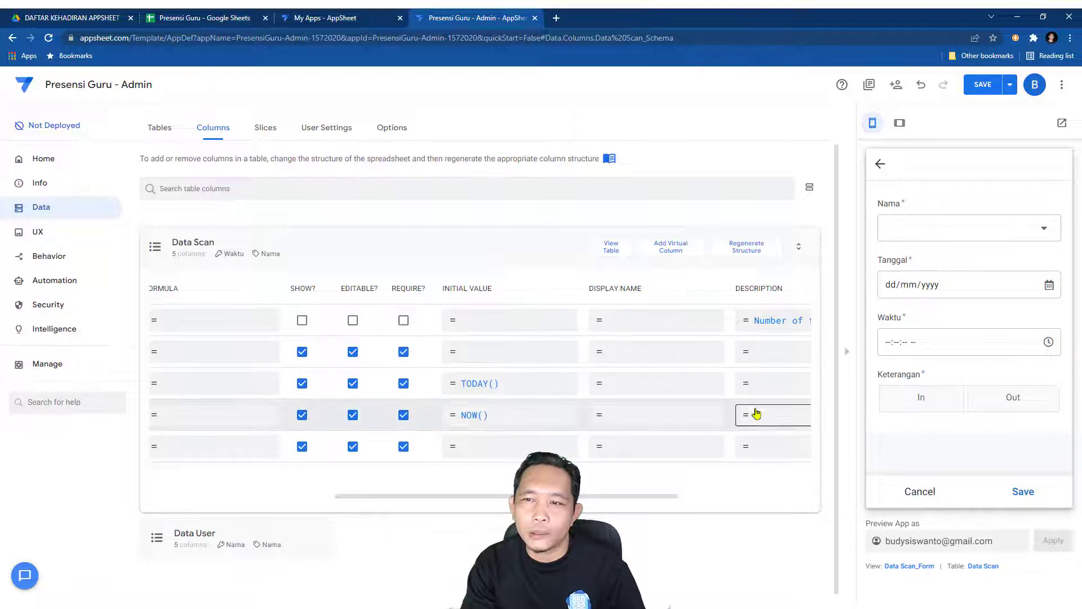
left_click(972, 88)
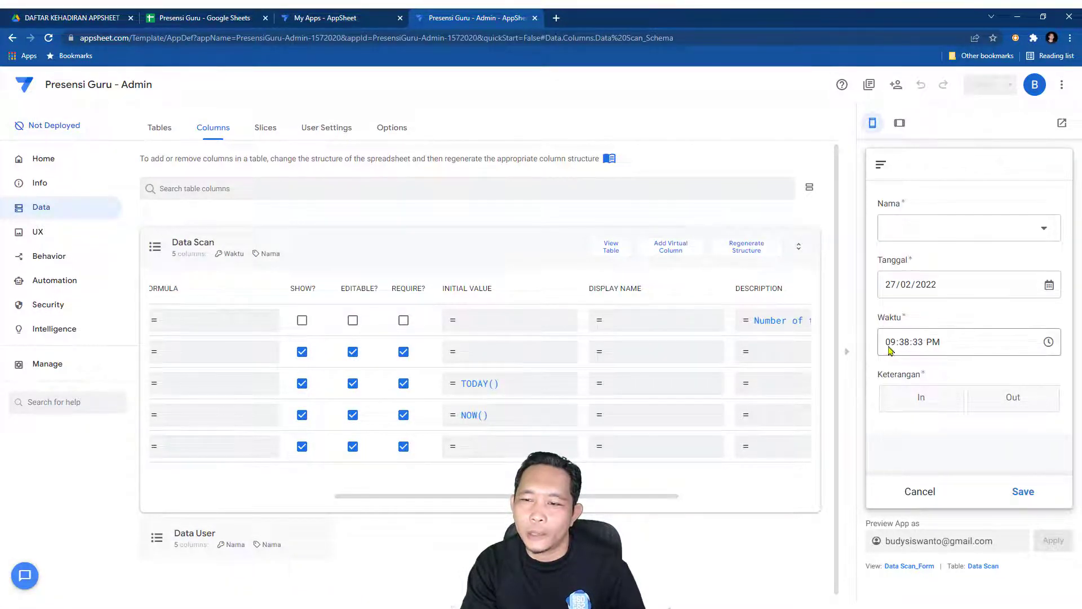
Step: Make the Tanggal column of the Data Scan table non-editable, comparing its field in the preview form
left_click_drag(614, 502, 507, 501)
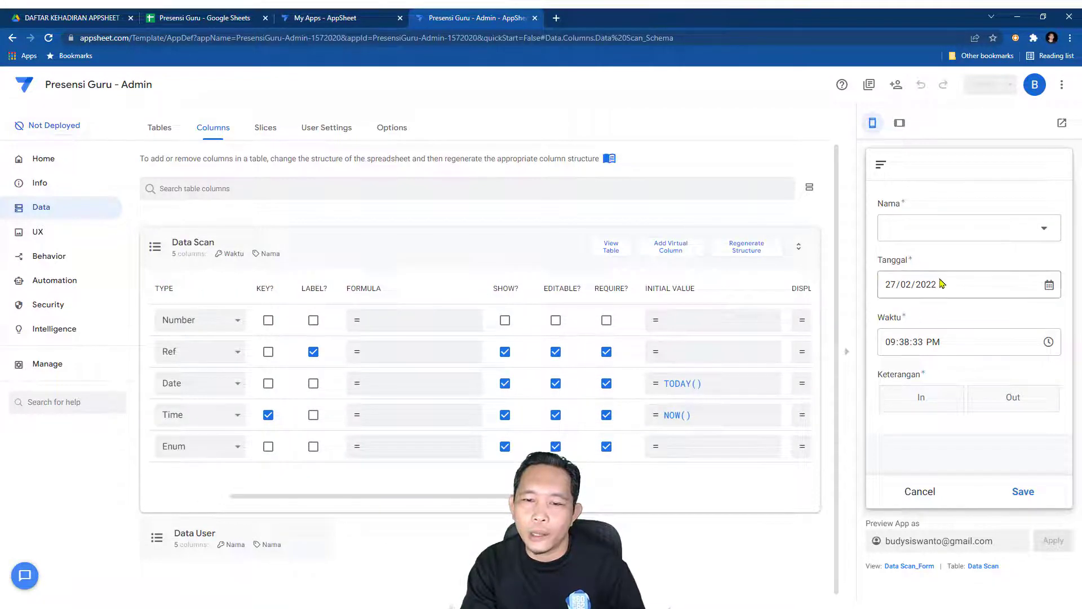
left_click(555, 384)
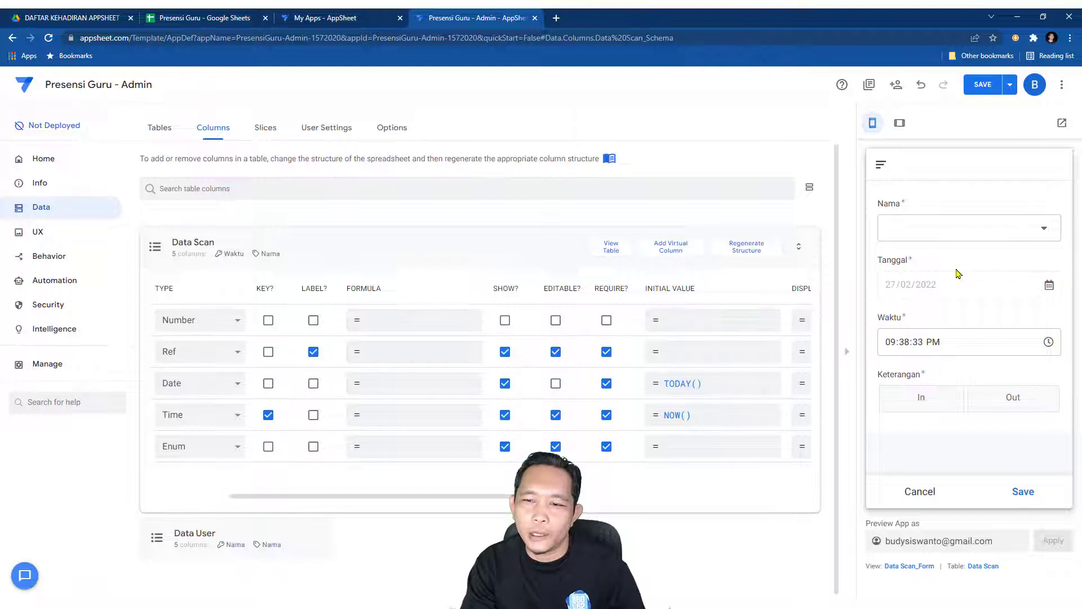
left_click(556, 383)
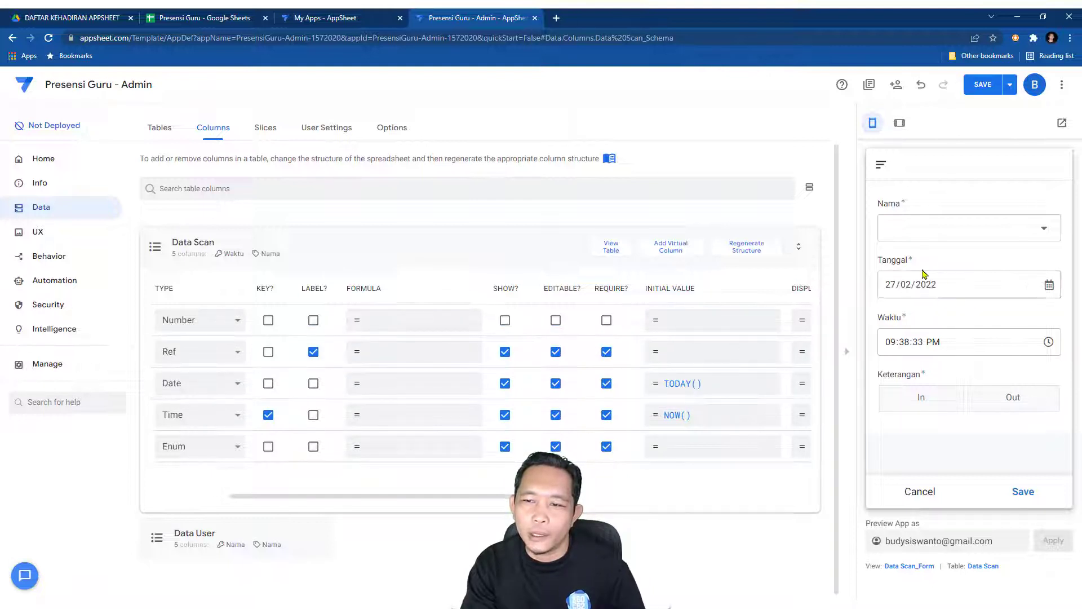
left_click(556, 385)
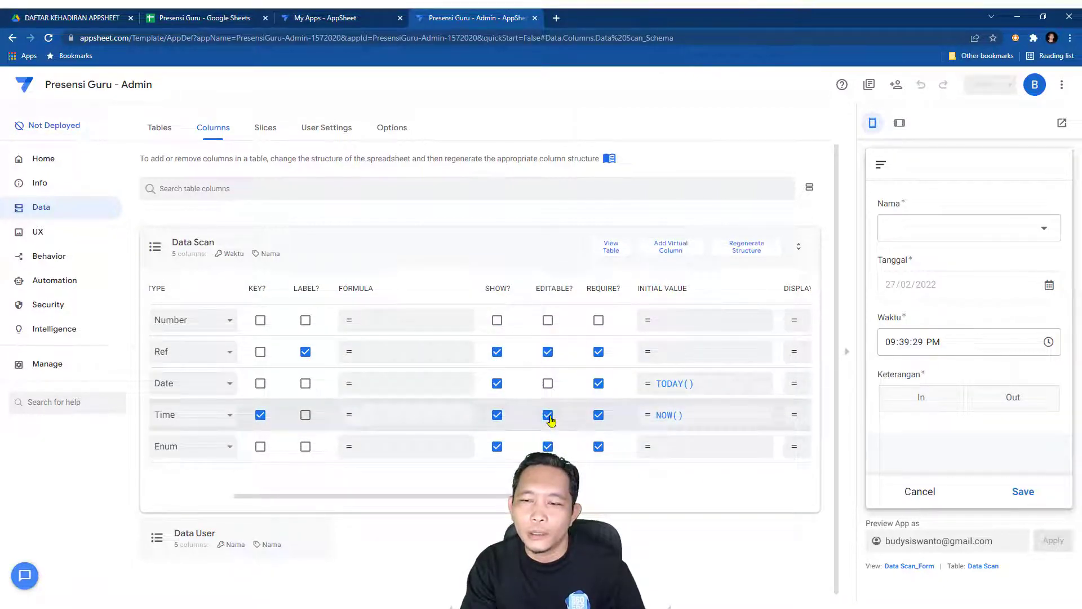
Step: Check Nama's choice list in the app preview, enable scanning for the Nama column and save the app
left_click_drag(522, 496, 749, 497)
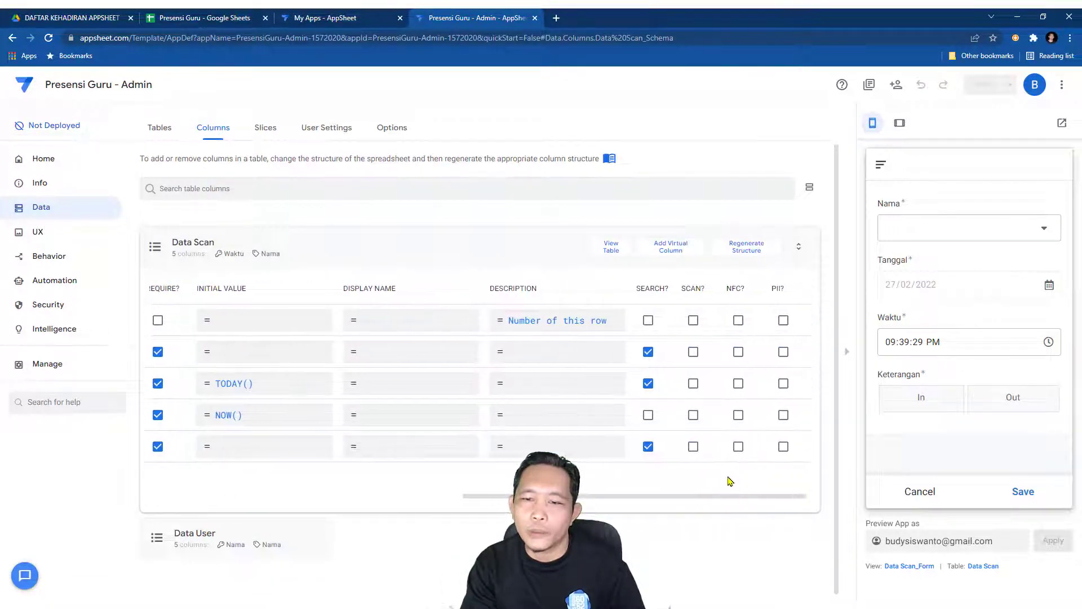
left_click_drag(648, 498, 272, 501)
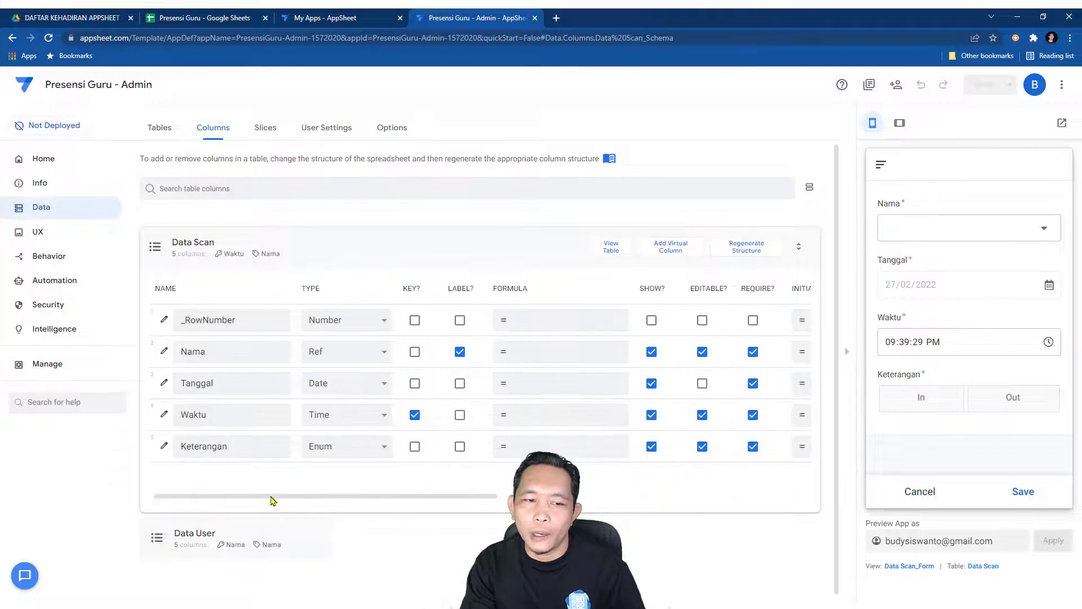
left_click_drag(476, 496, 804, 500)
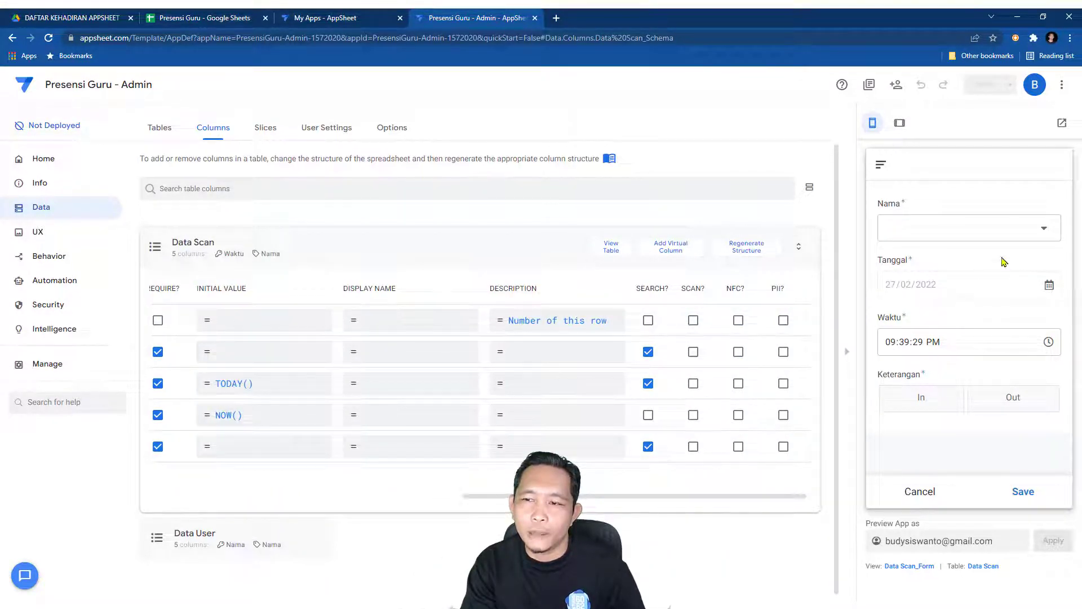
left_click(1045, 228)
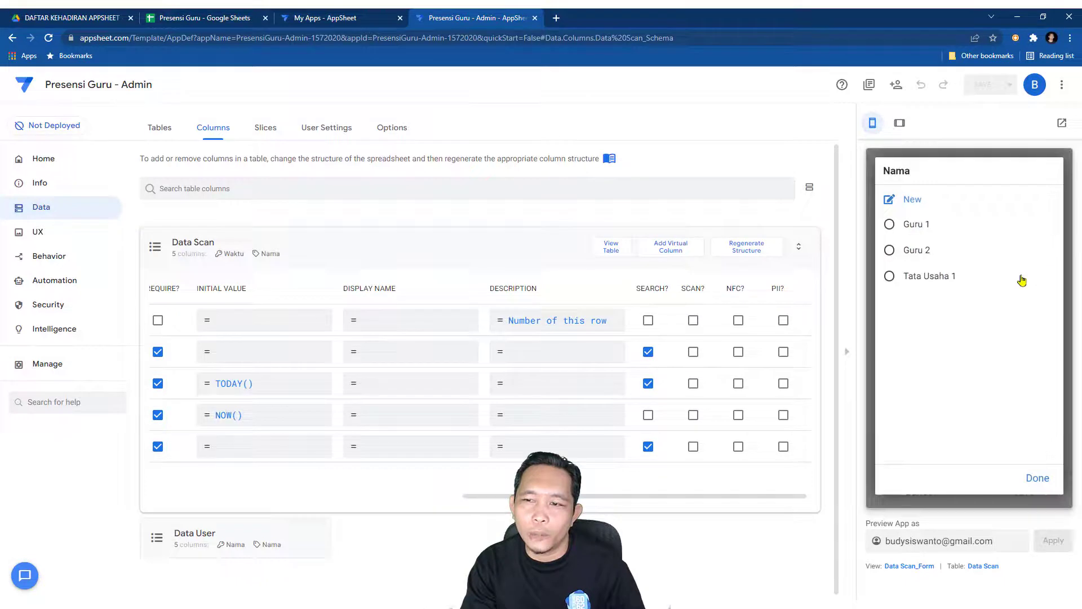
left_click(868, 155)
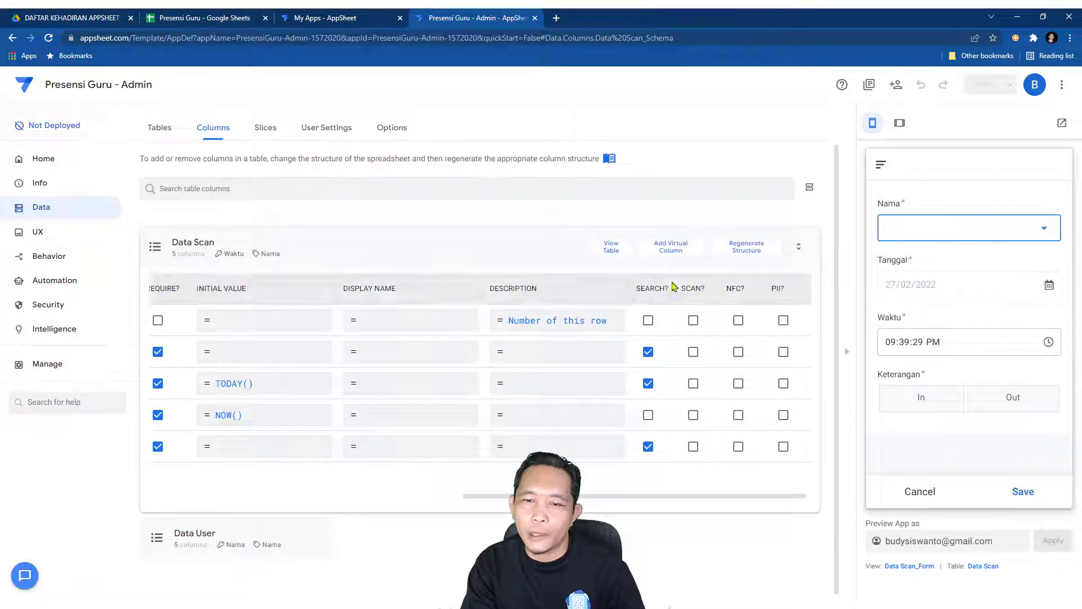
left_click(693, 352)
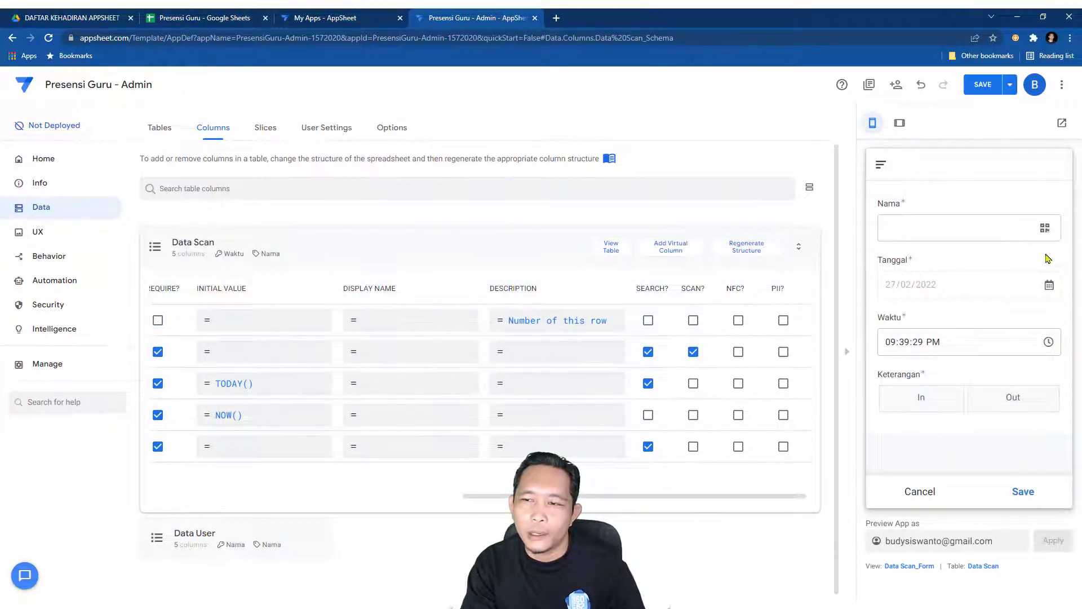
left_click(648, 352)
left_click(983, 84)
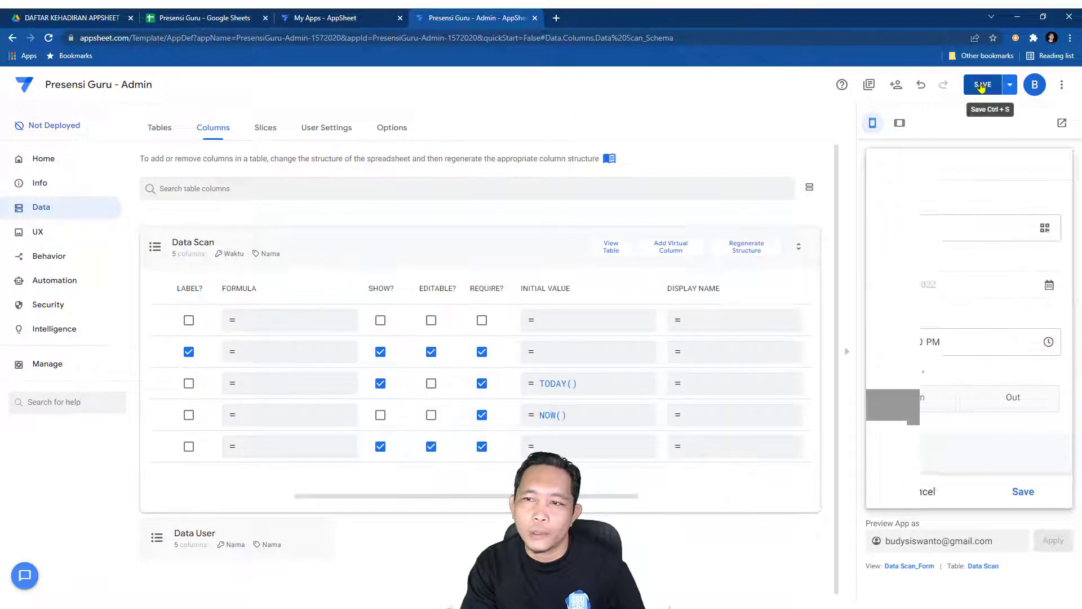
Step: Test the Nama field in the preview form by choosing Guru 1, and cancel the entry
left_click_drag(622, 499, 447, 497)
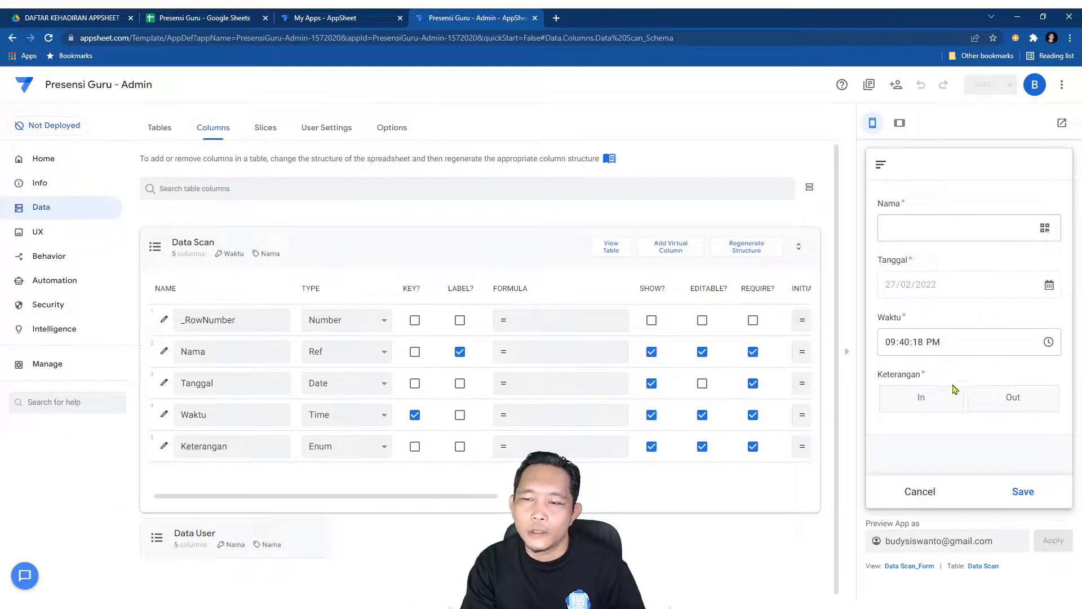
left_click(889, 228)
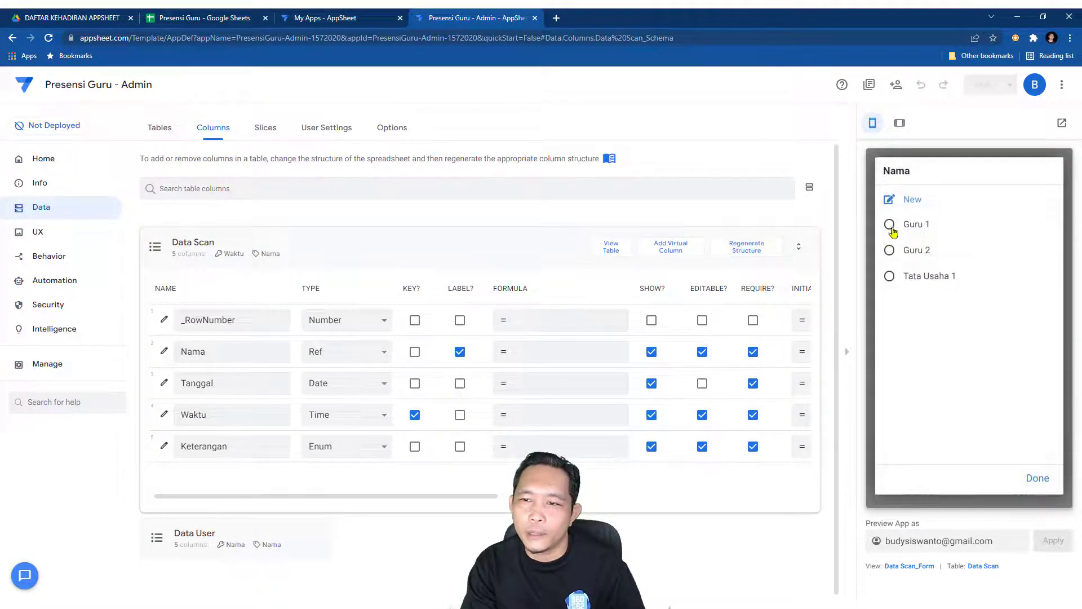
left_click(890, 225)
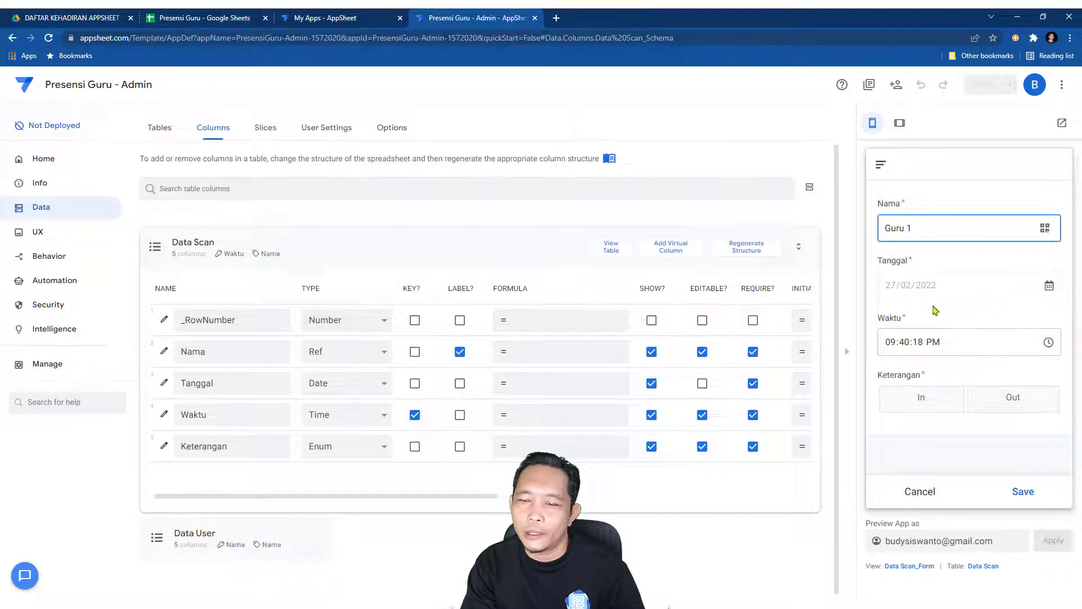
left_click(922, 503)
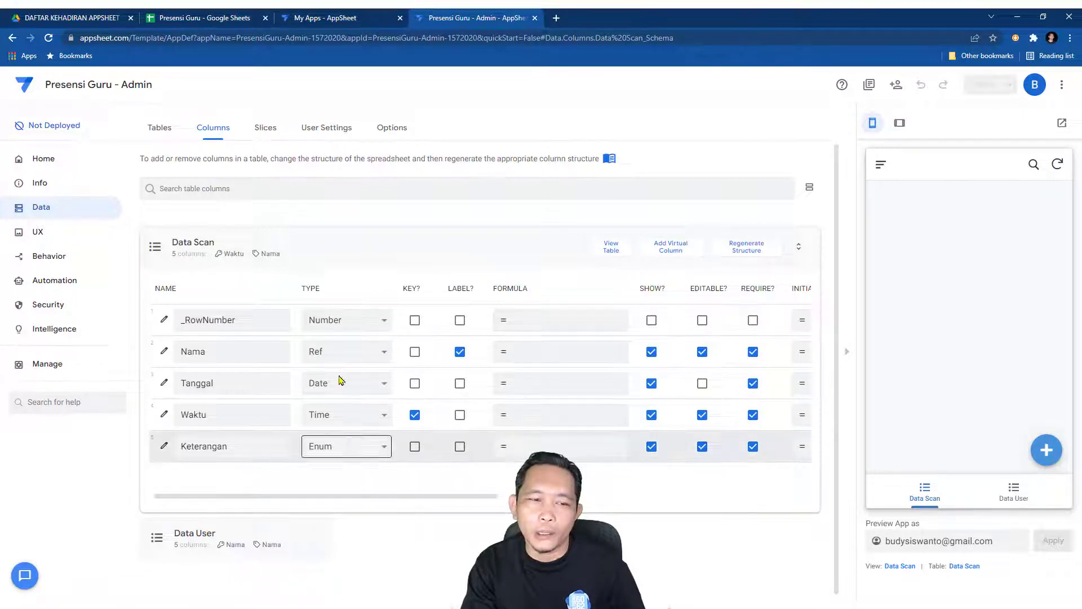
Step: Open the Data User table's columns and change the Jabatan column's type to Enum
left_click(285, 240)
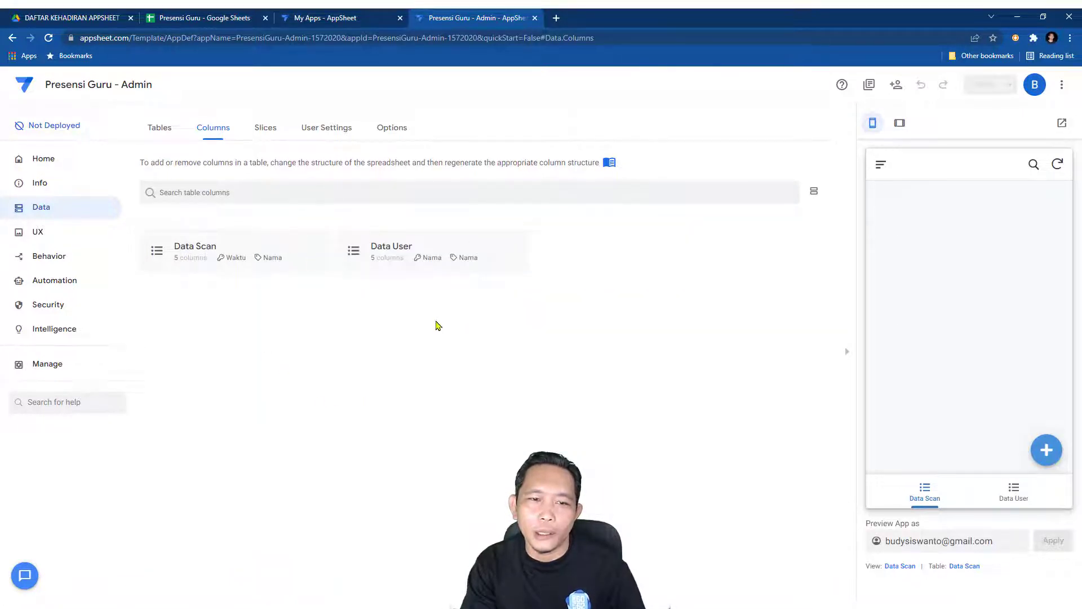
left_click(393, 247)
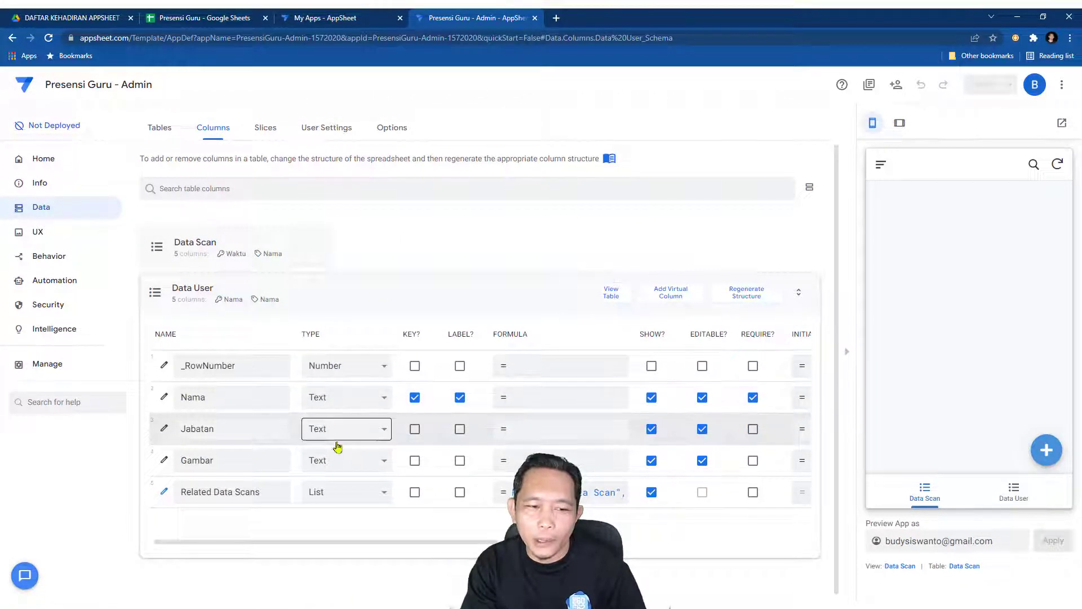
left_click(386, 430)
scroll(339, 318, "down", 1)
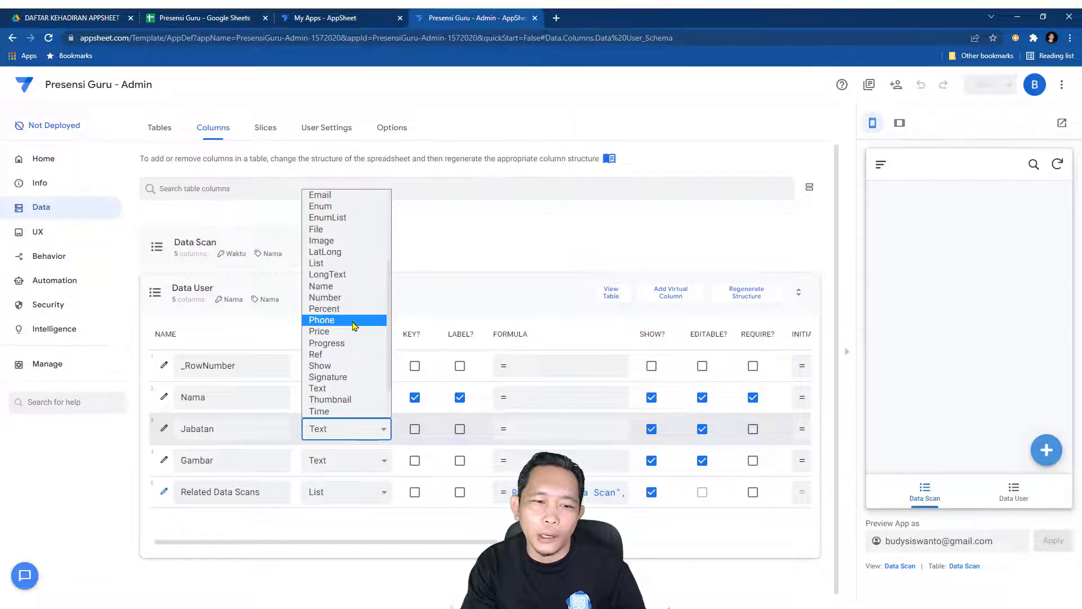
scroll(338, 333, "up", 3)
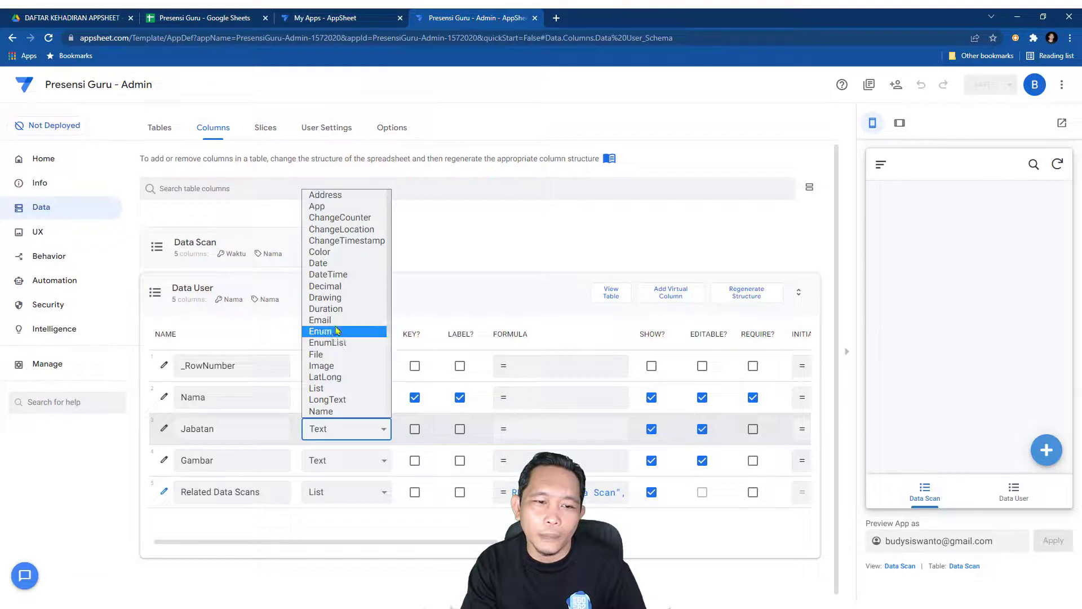
left_click(338, 330)
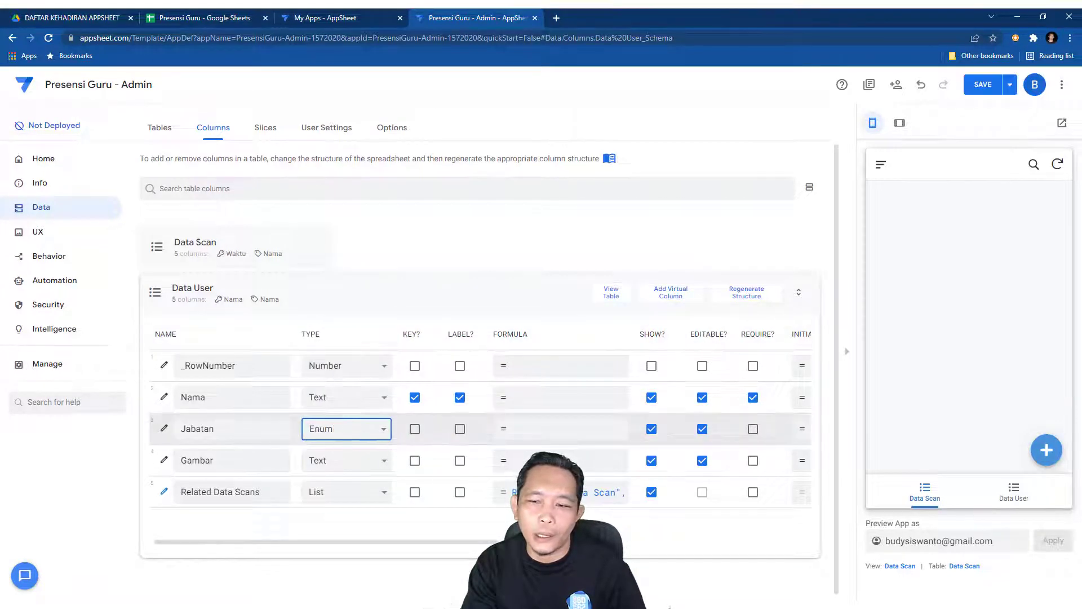
Step: Add Kepala Sekolah, Wali Kelas and Guru Mapel as the Jabatan column's enum values
left_click(165, 429)
left_click(478, 345)
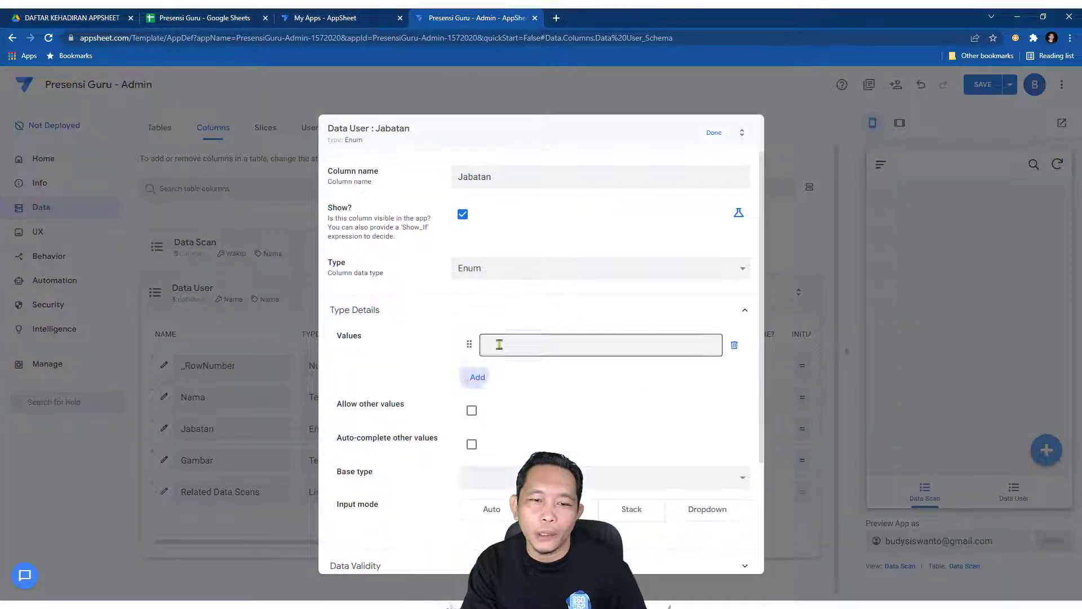
type("Kepala Sekolah")
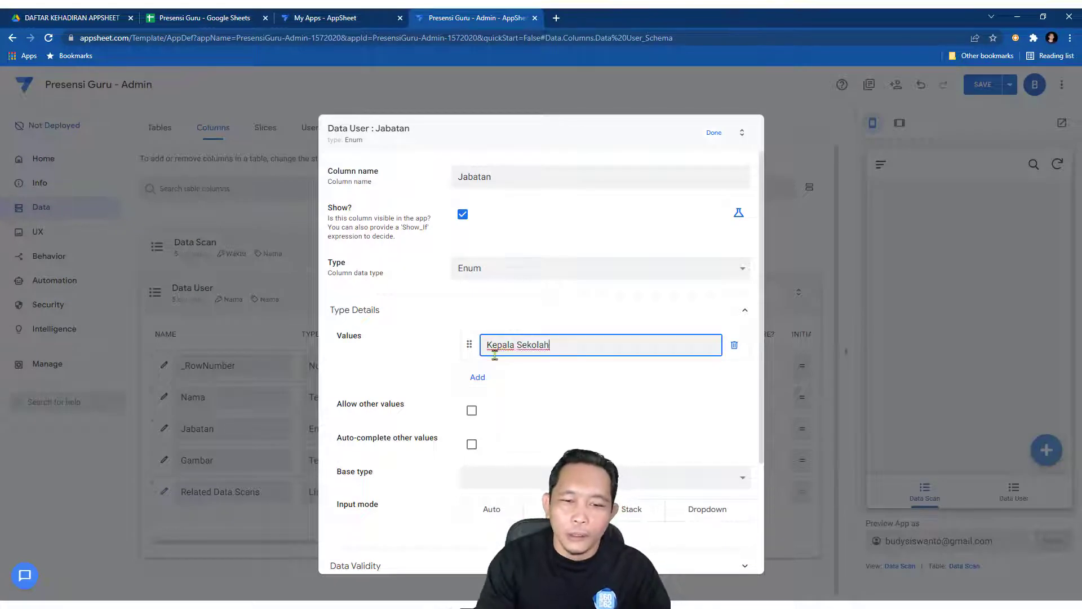
left_click(477, 377)
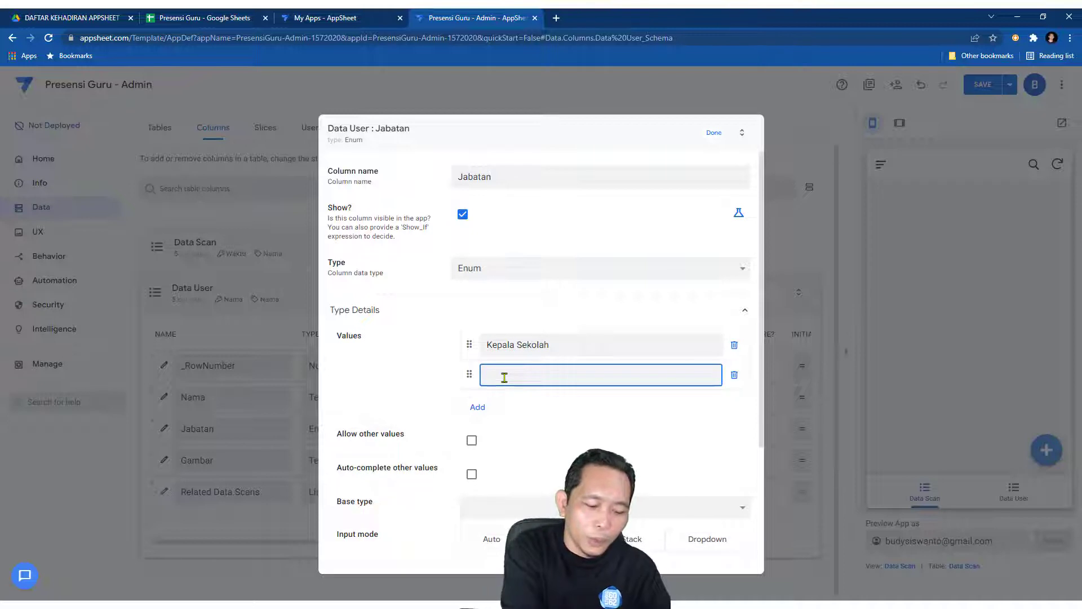
type("Wali Kelas")
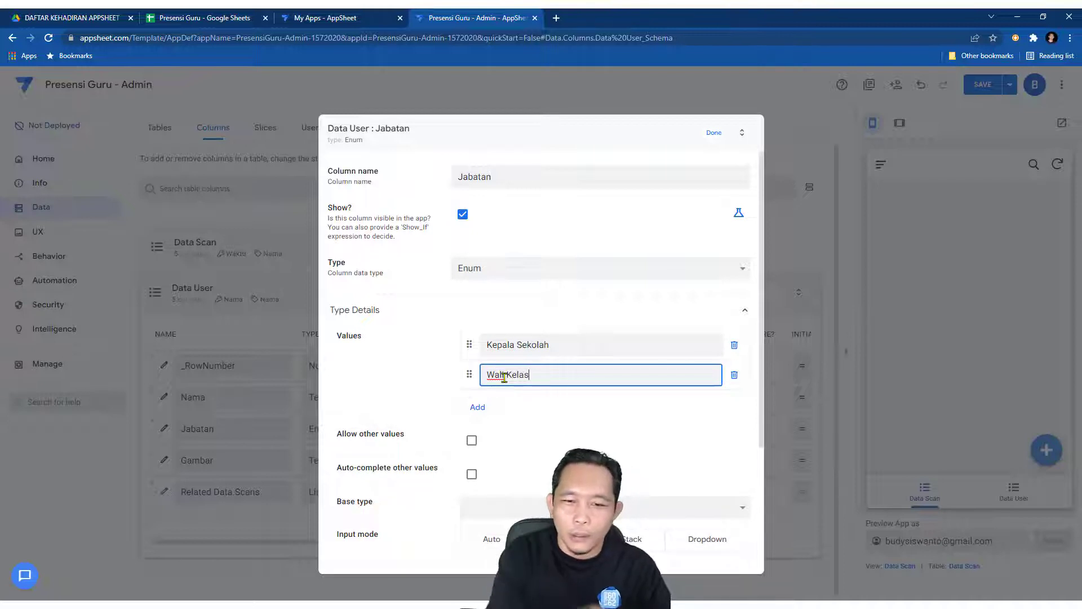
left_click(479, 407)
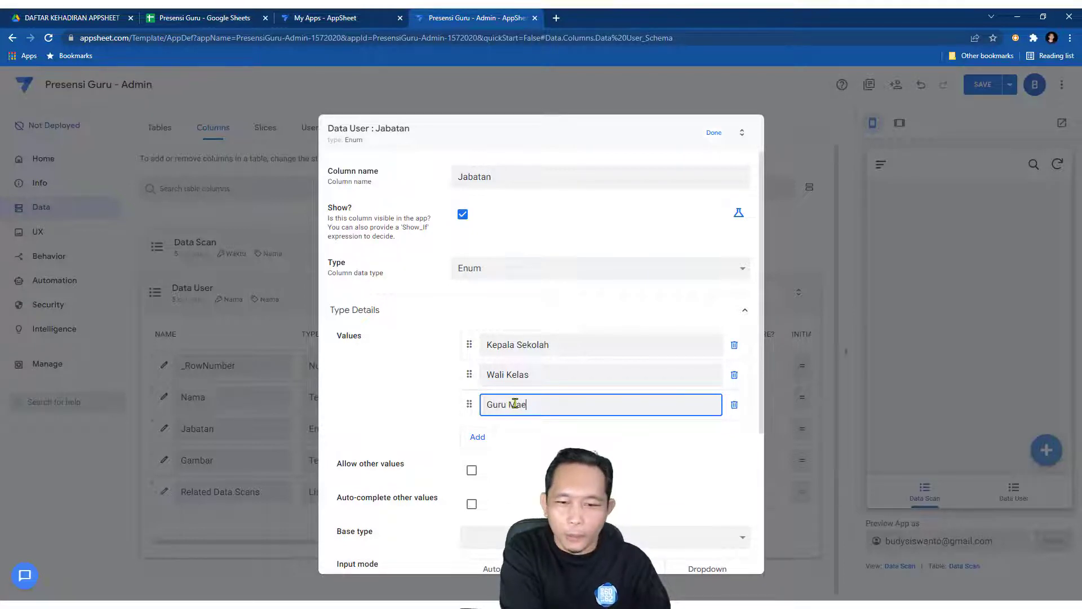
type("Guru Mapel")
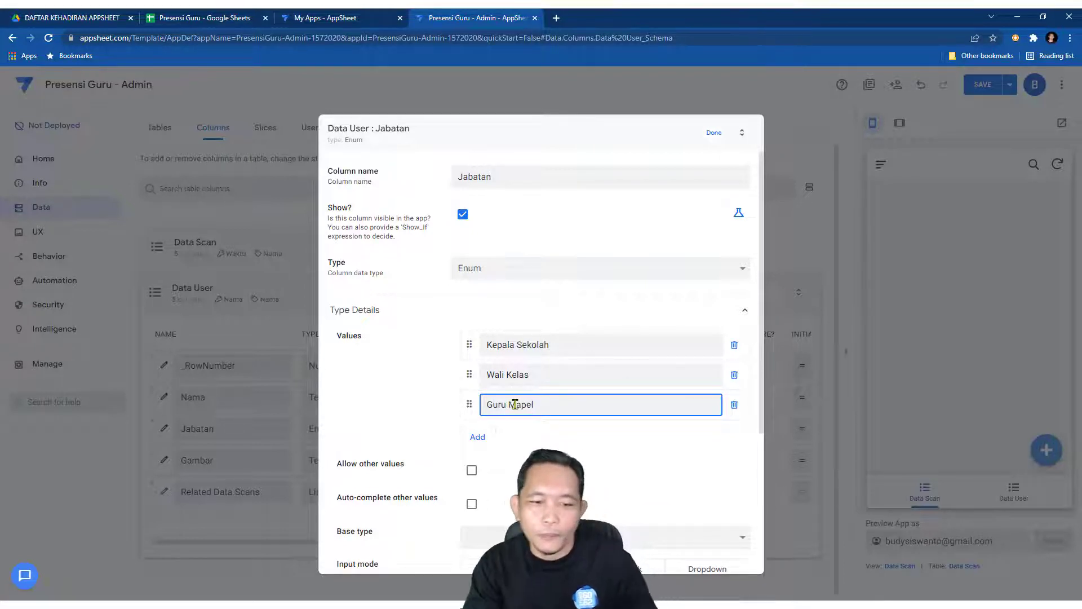
Step: Allow other values for Jabatan, set its input mode to Auto, review its remaining settings and save the app
scroll(512, 400, "down", 3)
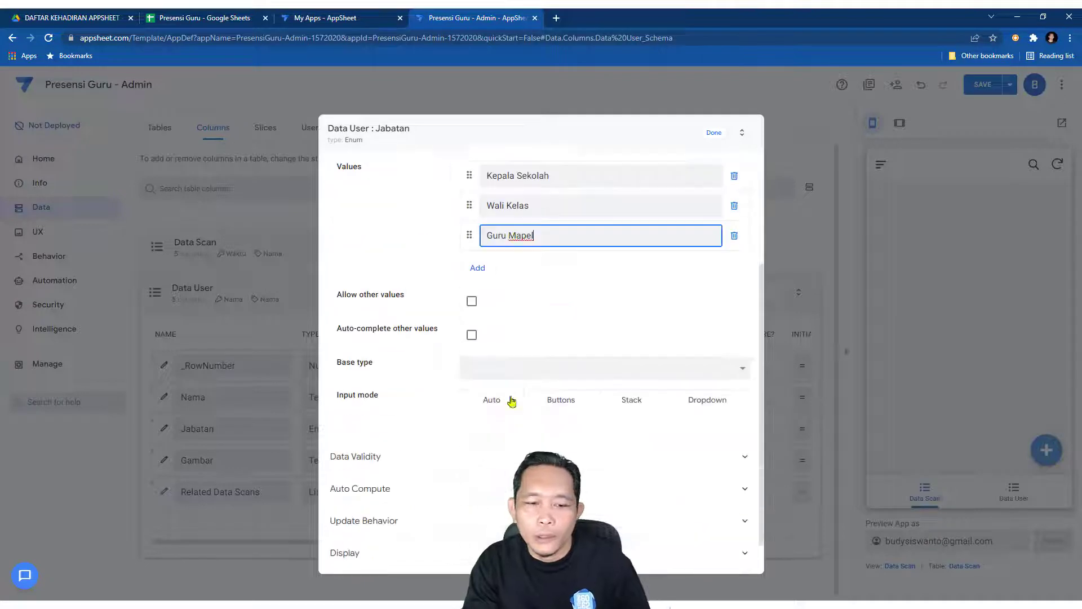
left_click(472, 304)
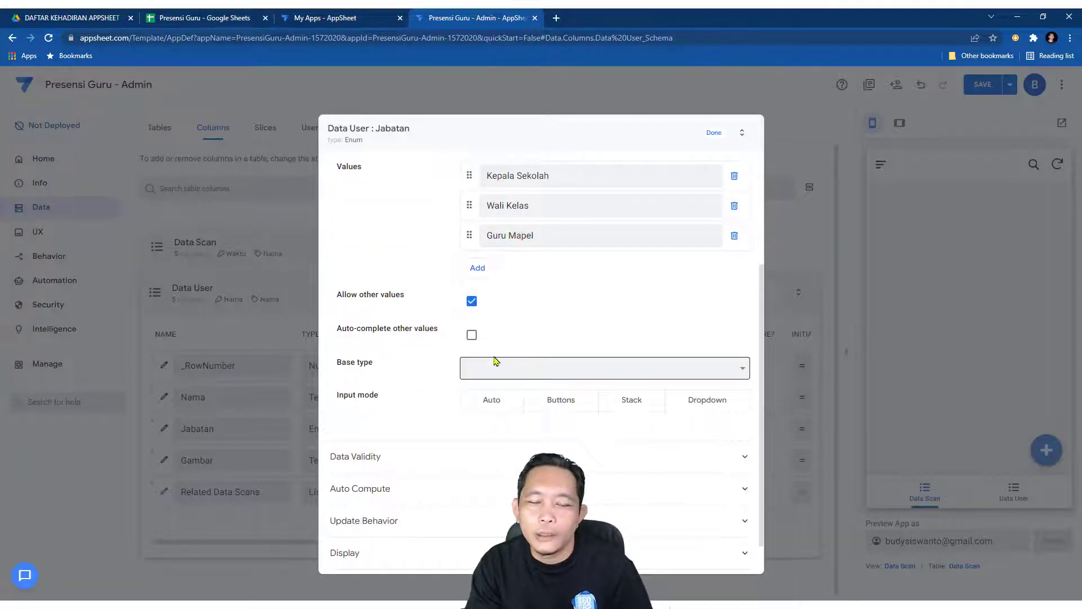
left_click(492, 402)
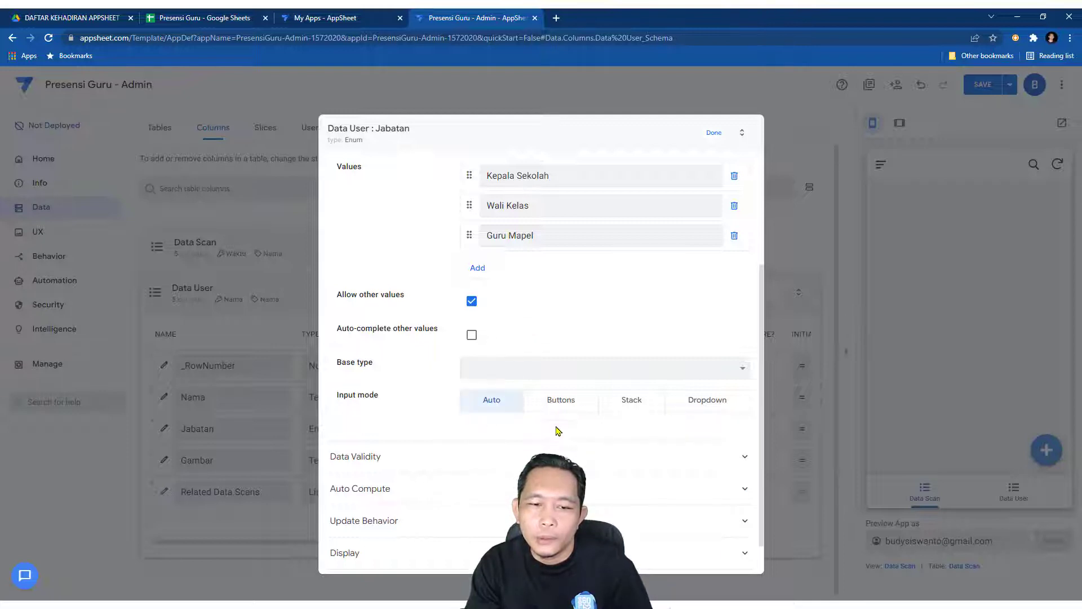
left_click(441, 464)
left_click(510, 446)
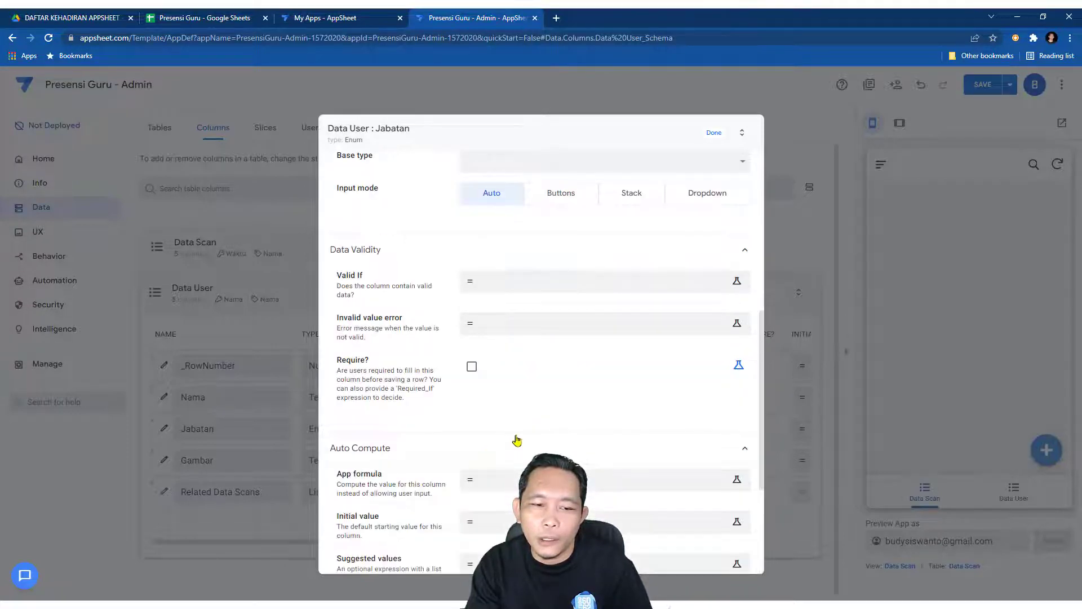
scroll(512, 394, "down", 3)
left_click(491, 484)
scroll(507, 462, "down", 3)
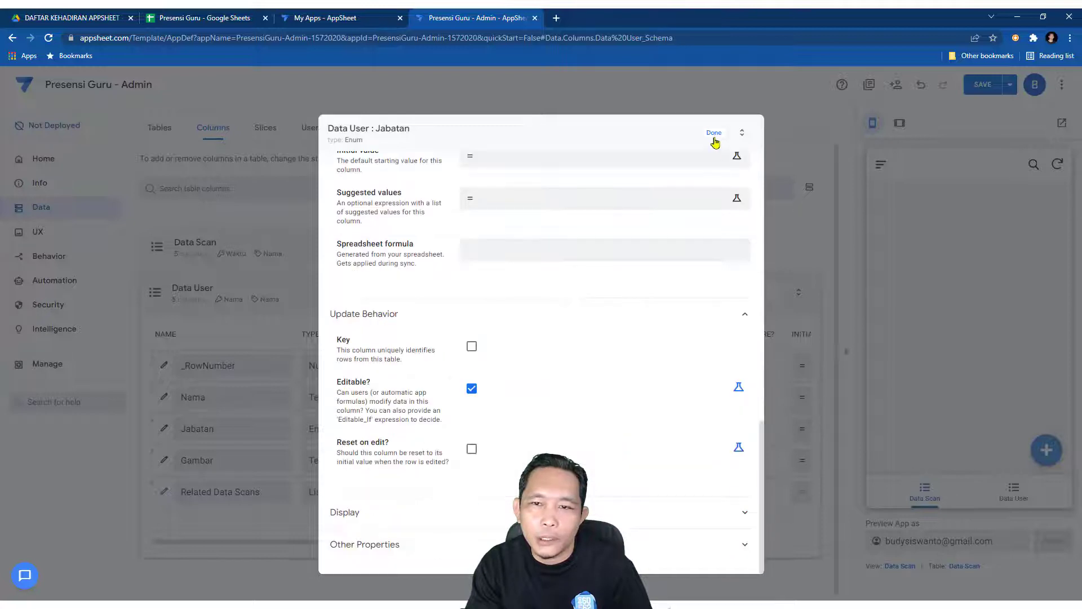
left_click(714, 136)
left_click(986, 85)
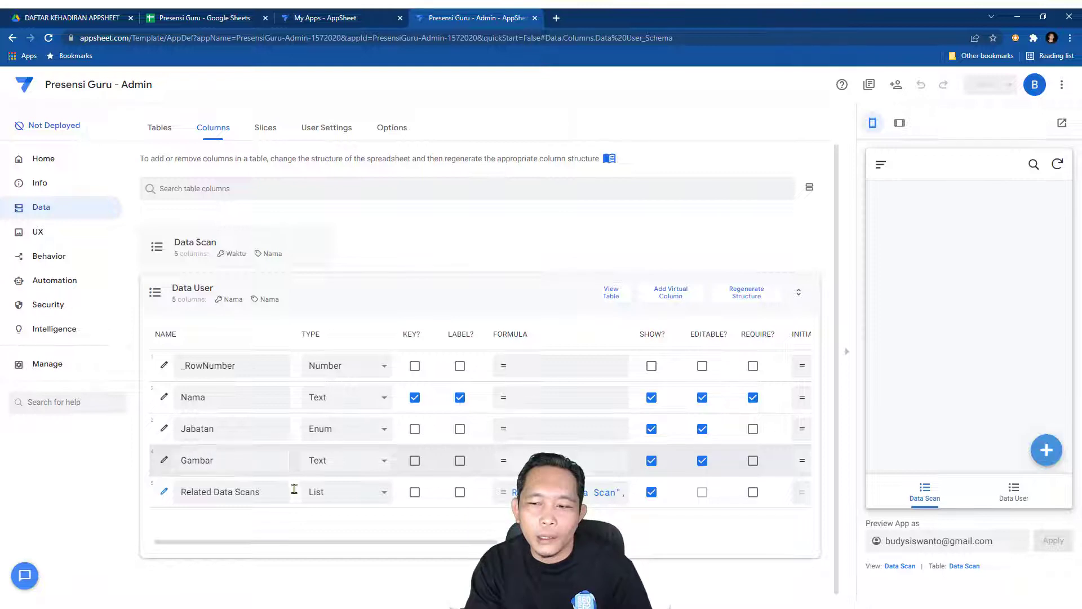
Step: Open the Guru 1 record's edit form in the app preview's Data User view and check the Jabatan and Gambar fields
left_click(1014, 489)
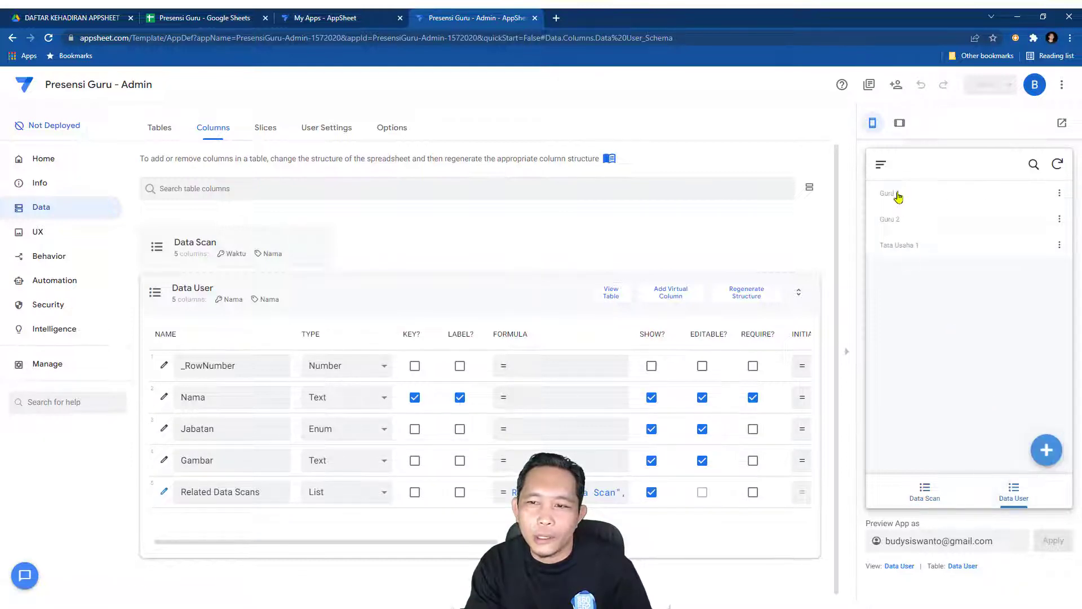
left_click(927, 201)
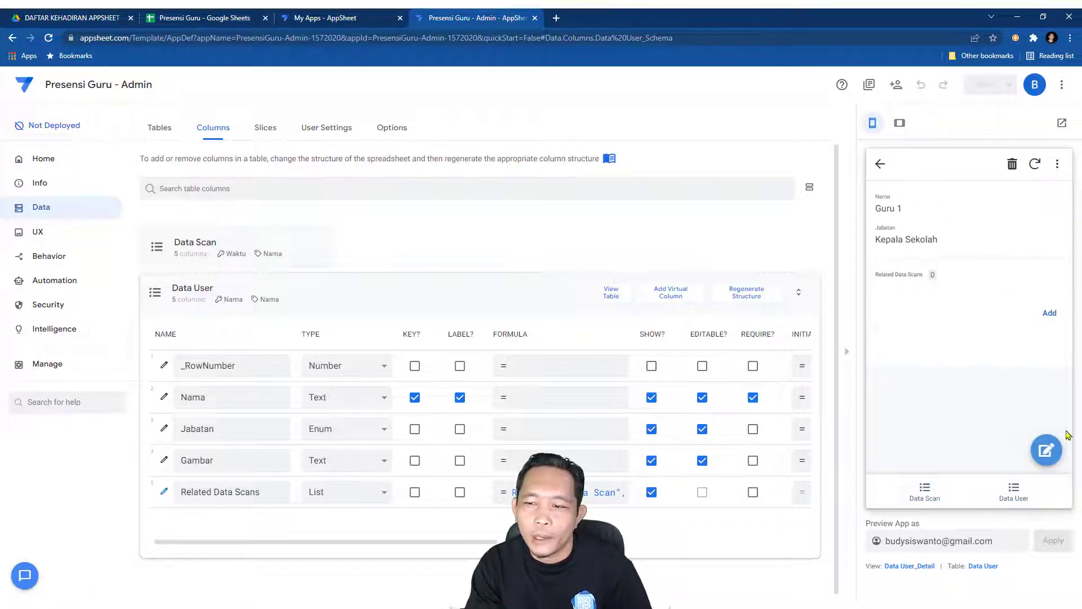
left_click(1046, 450)
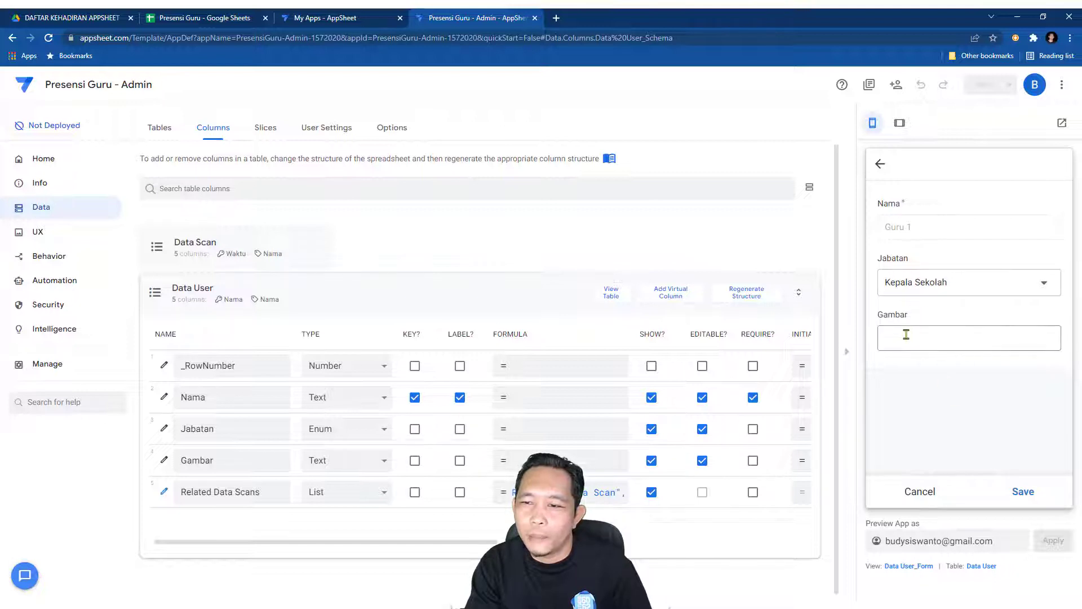
left_click(887, 338)
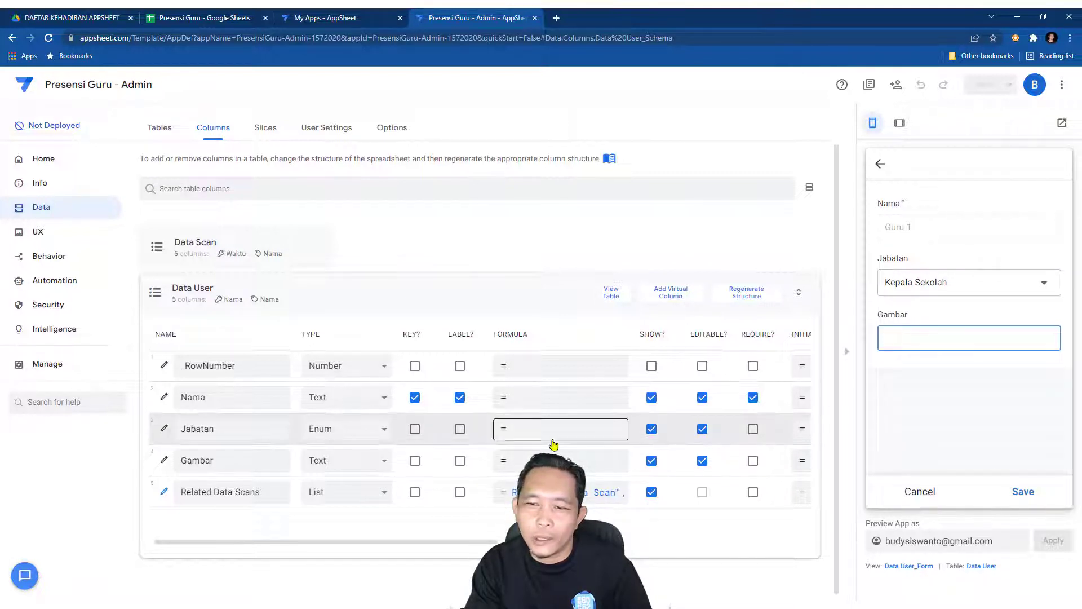
Step: Change the Gambar column's type to Image in the Data User table and save the app
left_click(349, 459)
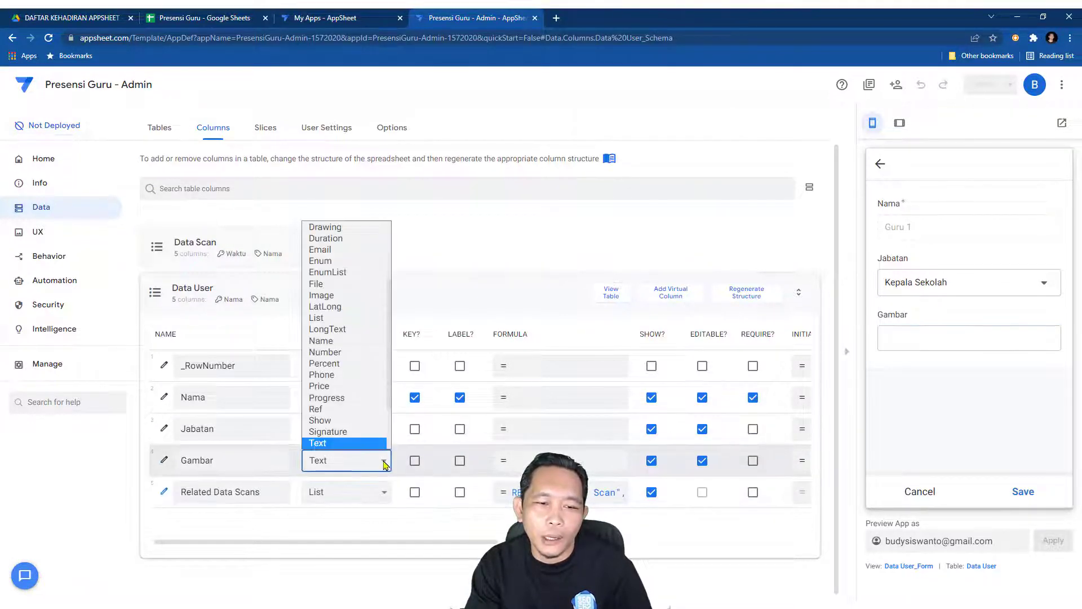
scroll(345, 382, "up", 2)
scroll(346, 381, "down", 3)
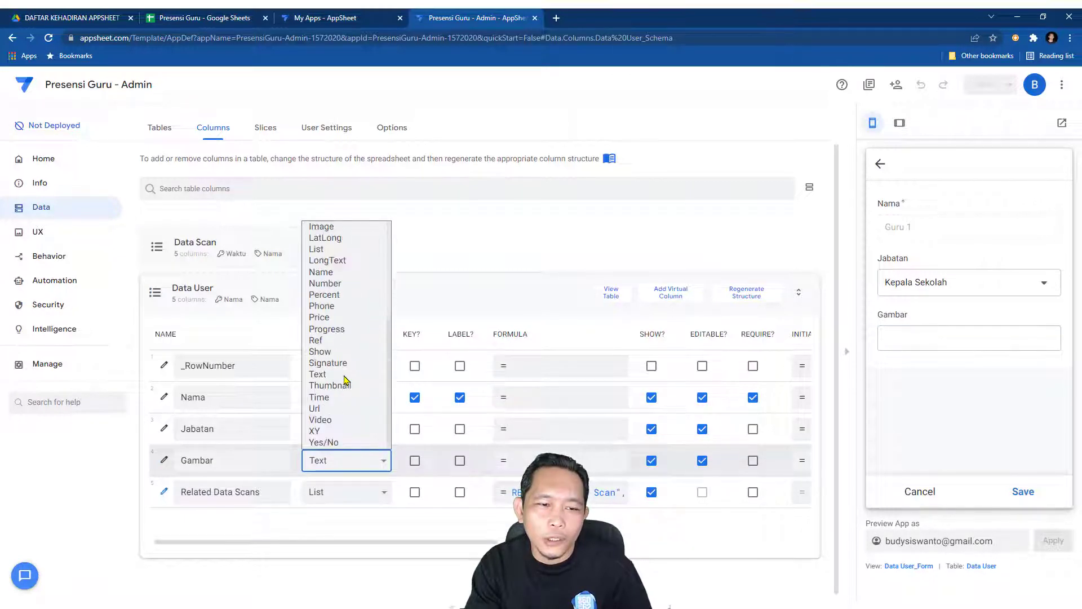
scroll(346, 381, "up", 3)
scroll(346, 380, "up", 2)
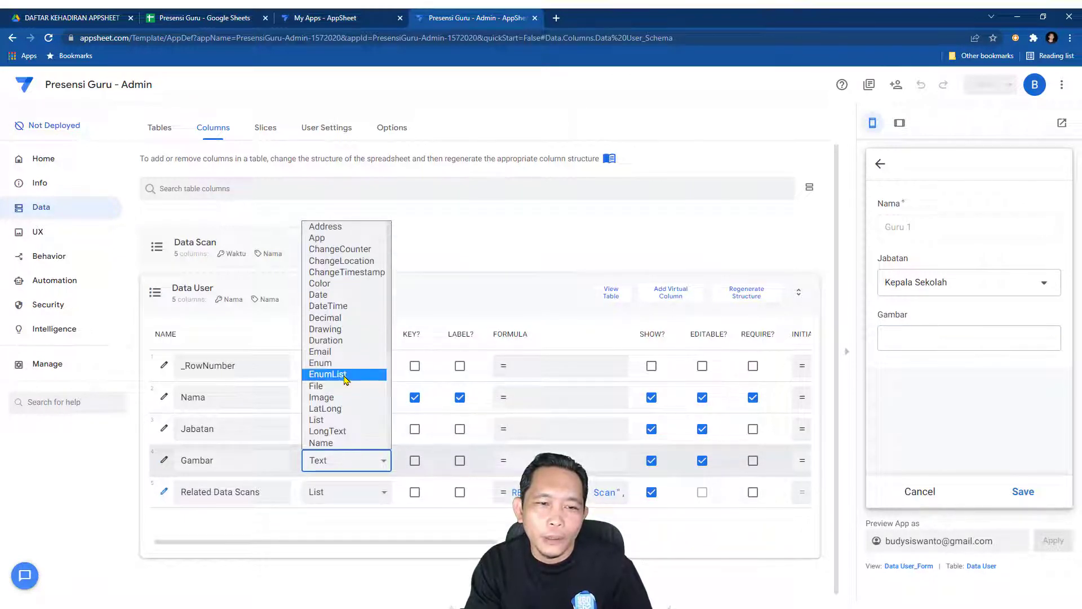
left_click(338, 397)
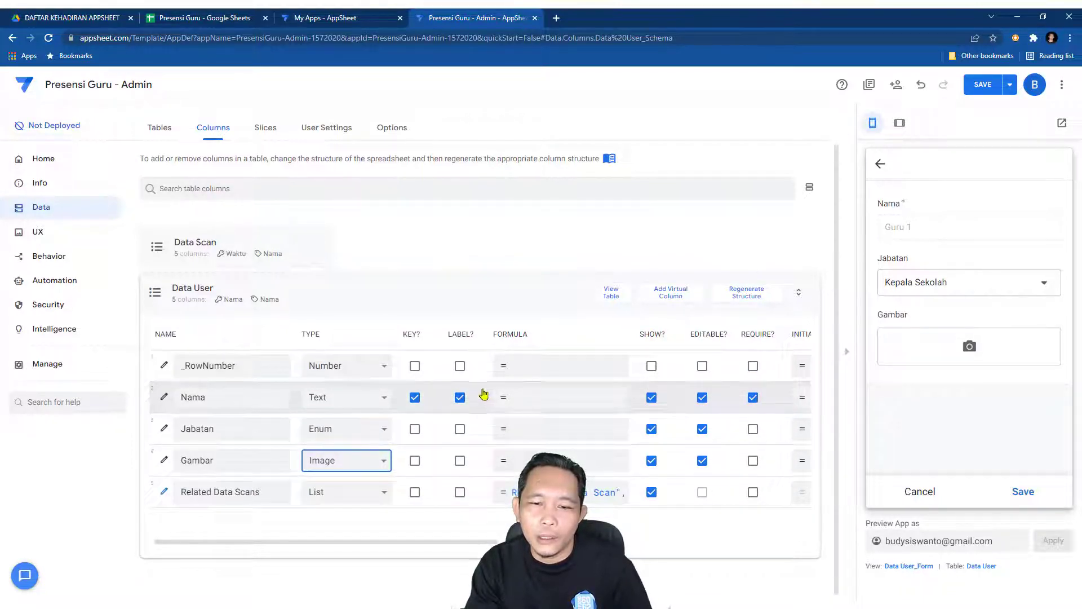
left_click(982, 84)
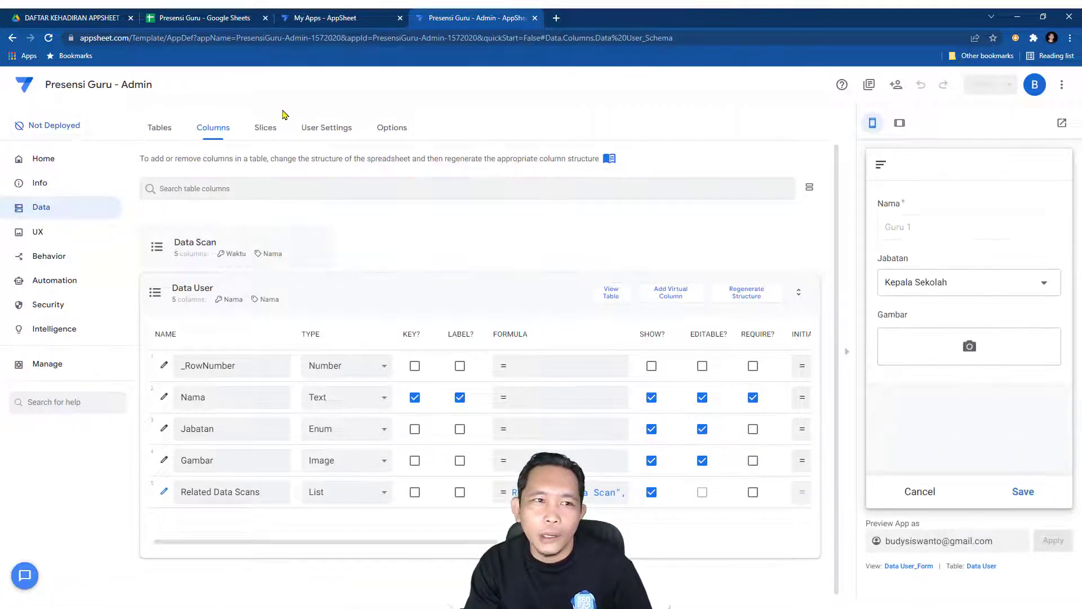
Step: Review the Guru 1 row in the Presensi Guru sheet and the contents of its Drive folder, and return to the AppSheet editor
left_click(203, 18)
left_click(186, 210)
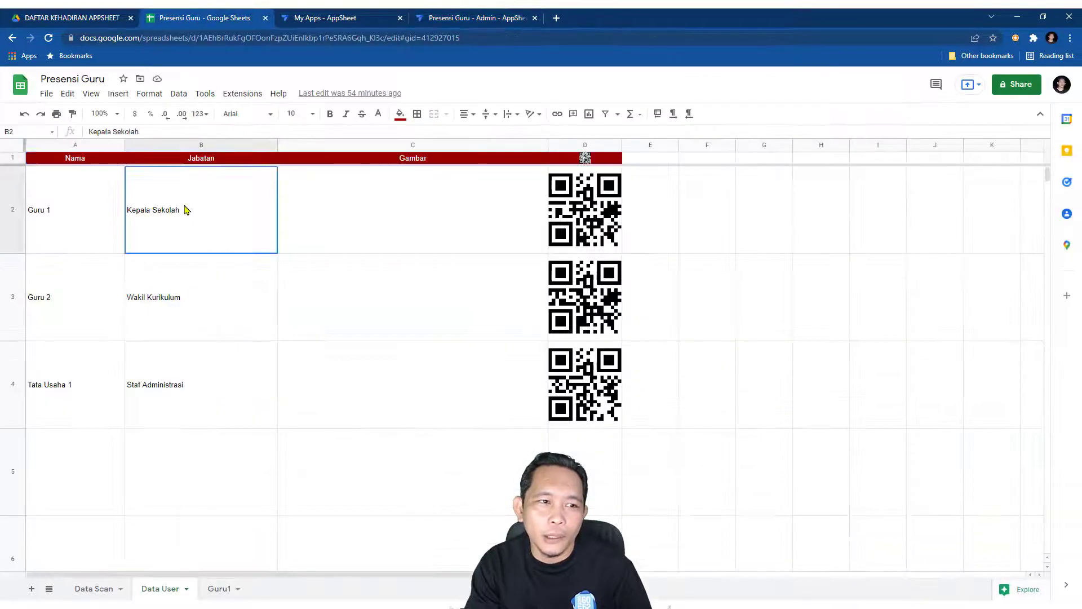
left_click(63, 216)
left_click(169, 220)
left_click(349, 223)
left_click(222, 213)
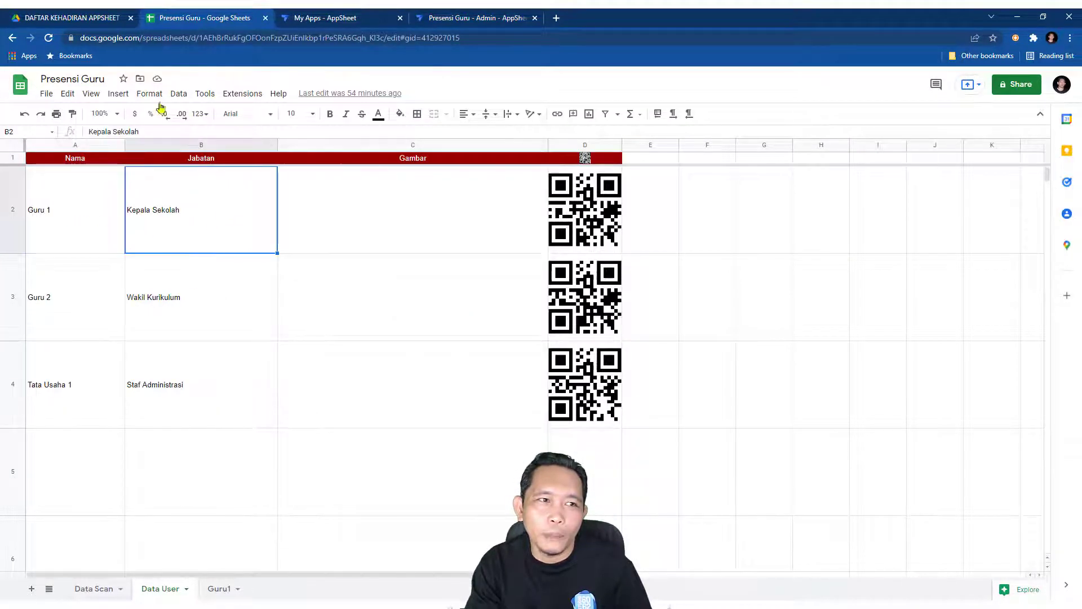
left_click(90, 18)
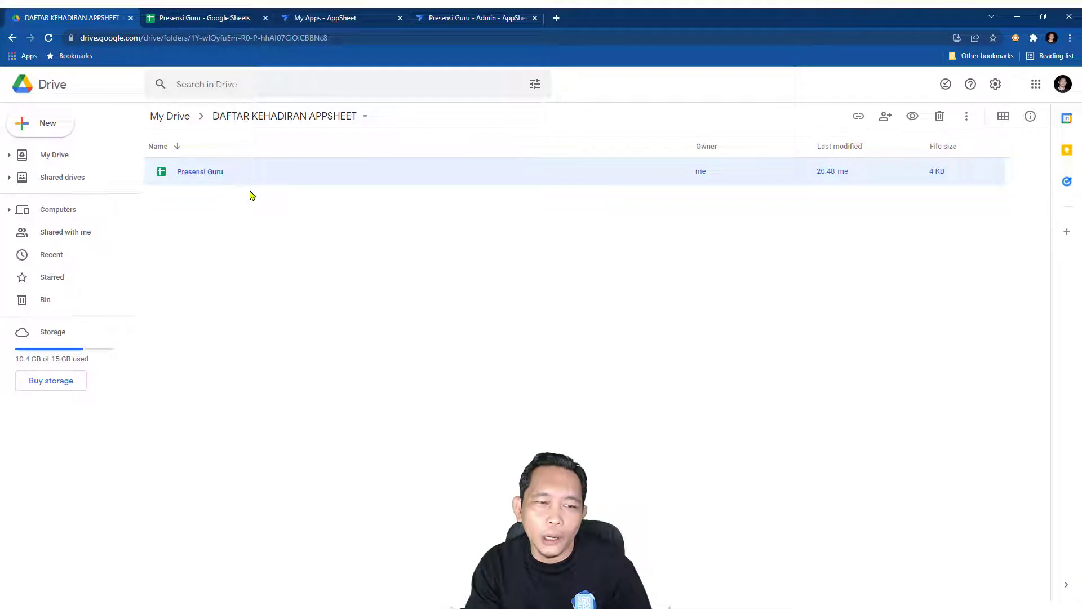
left_click(331, 15)
left_click(480, 17)
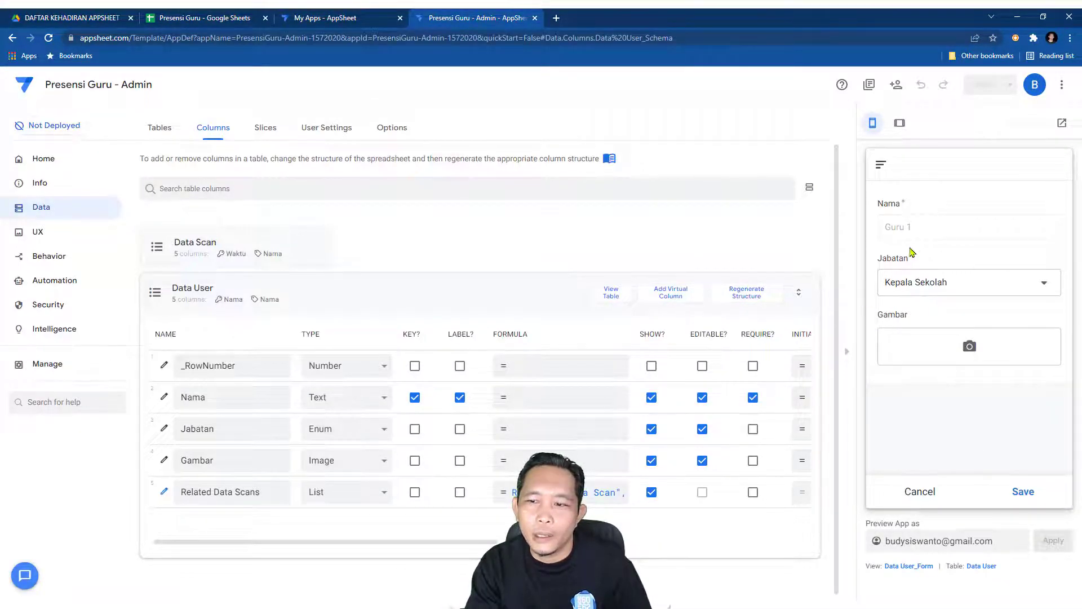
Step: Cancel the open preview form, reopen the Guru 1 record for editing, upload a photo from Downloads as Gambar and save the entry
left_click(917, 494)
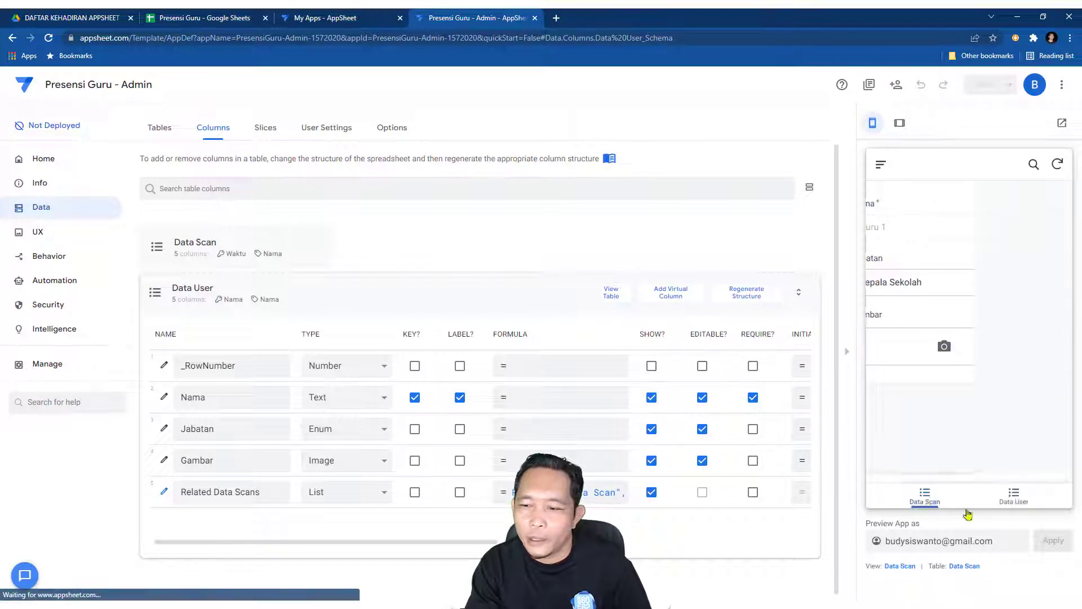
left_click(1015, 496)
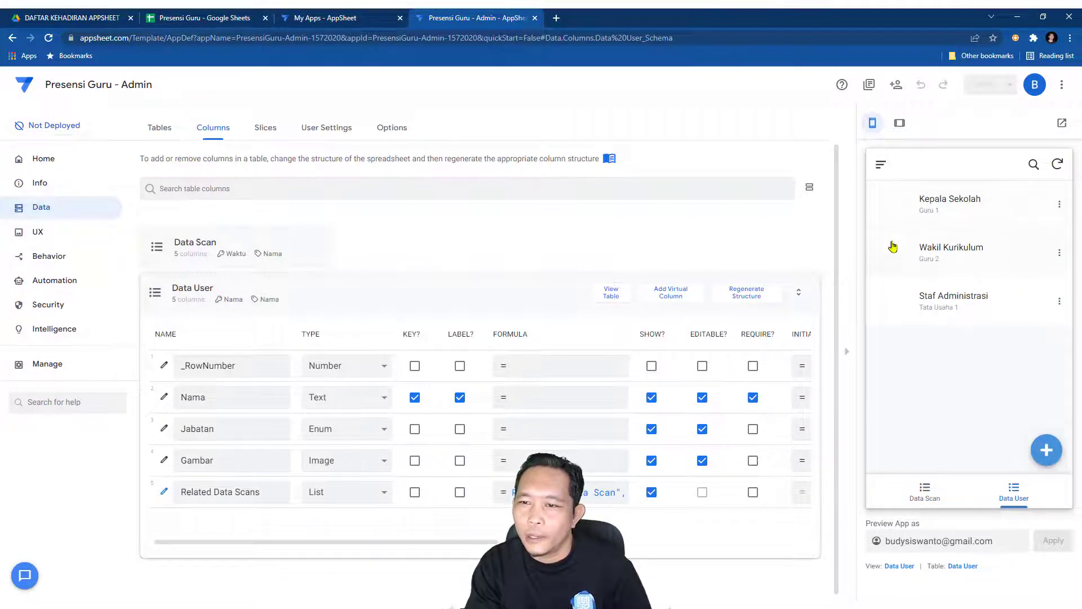
left_click(943, 204)
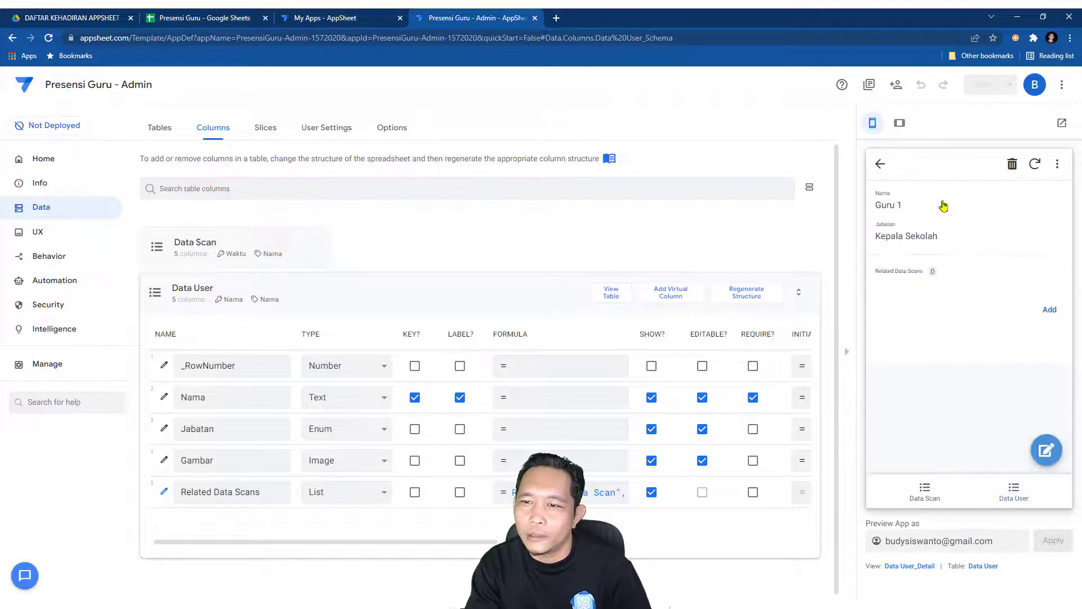
left_click(1048, 454)
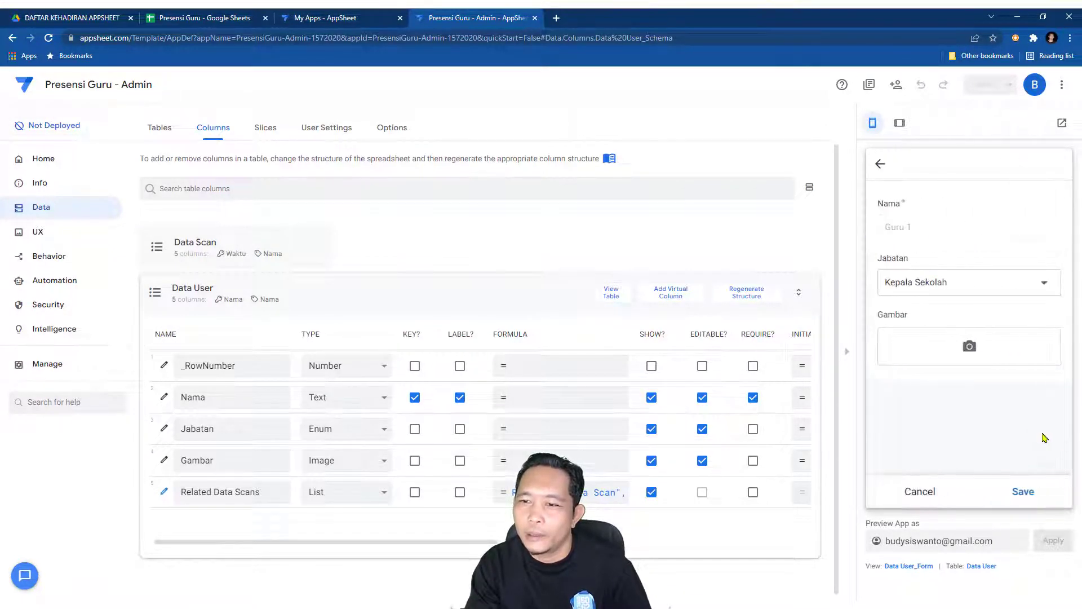
left_click(966, 359)
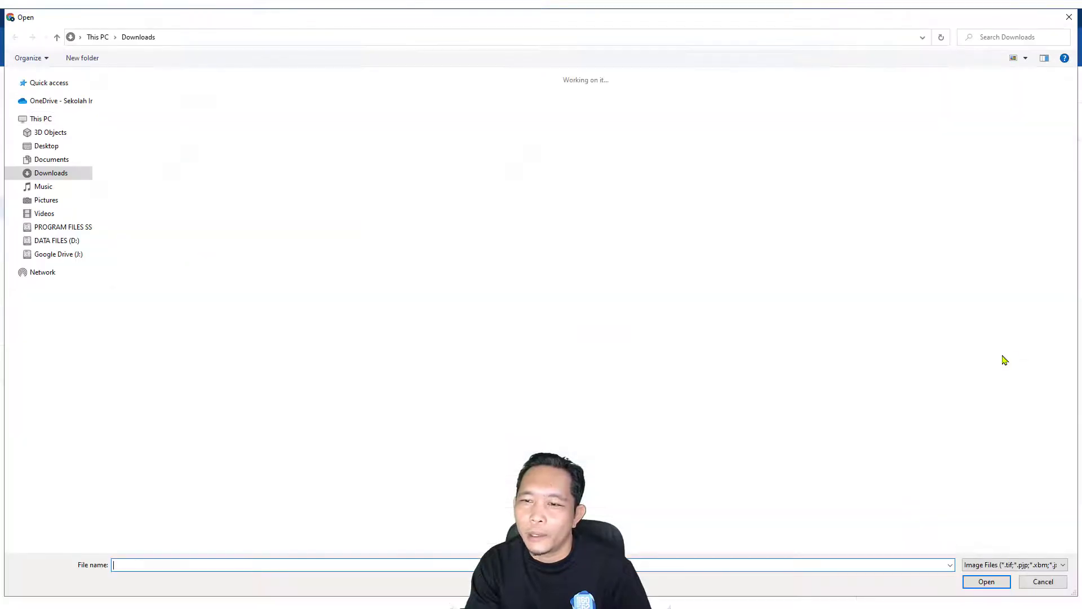
double_click(336, 155)
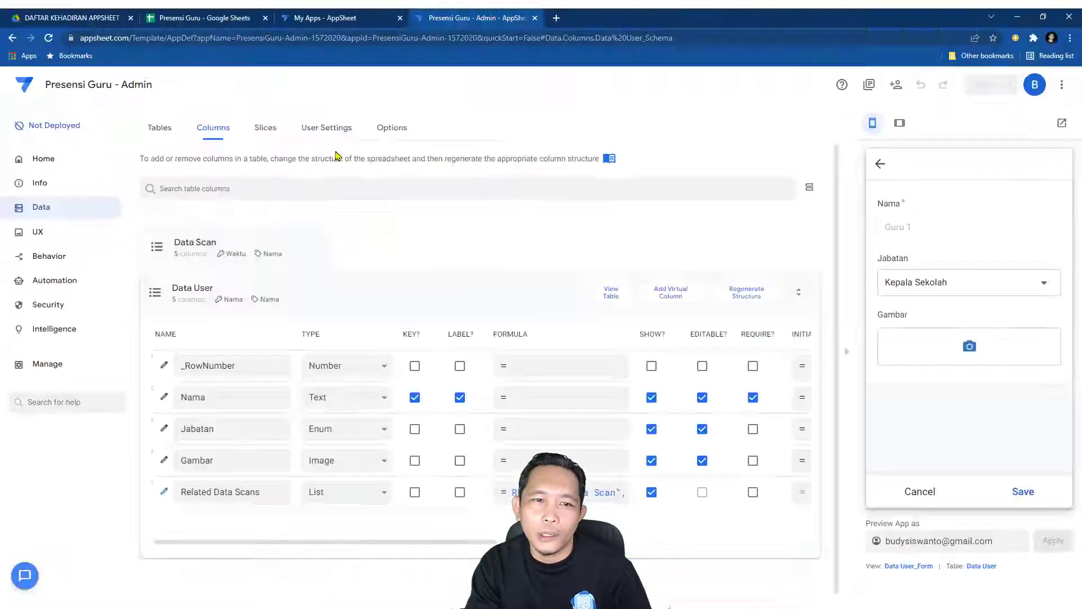
left_click(1023, 491)
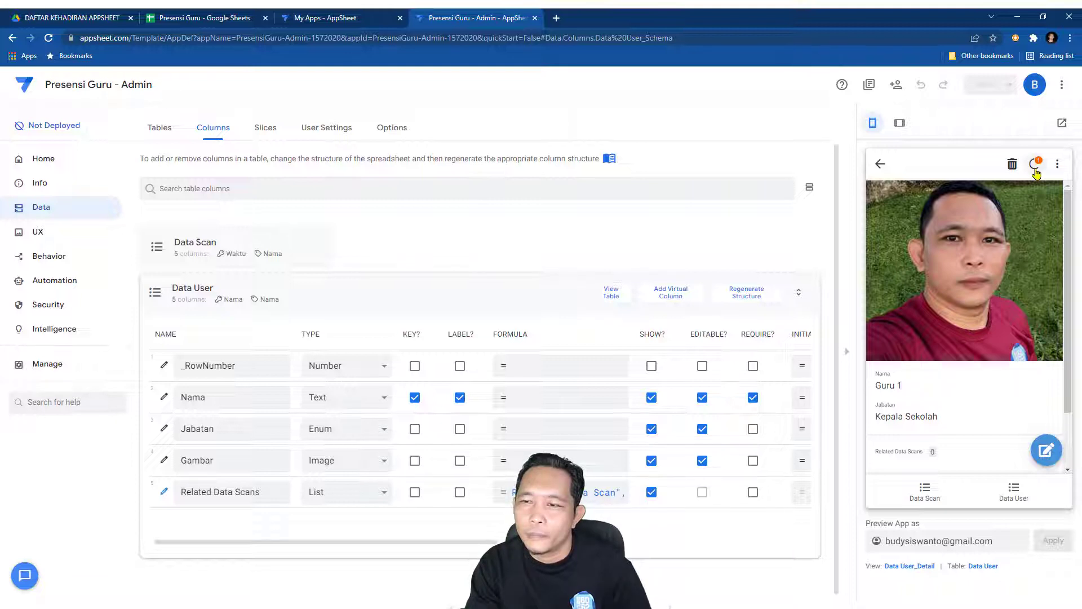
Step: Check Guru 1's photo in the preview's Data User list and its Gambar entry in the Presensi Guru Google Sheet
left_click(925, 495)
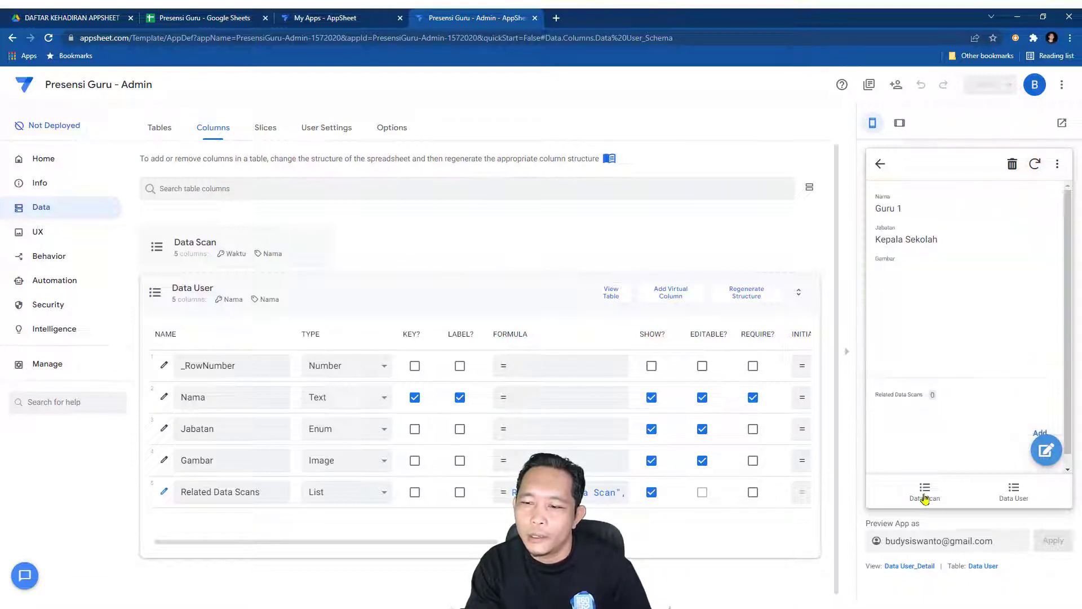
left_click(1014, 491)
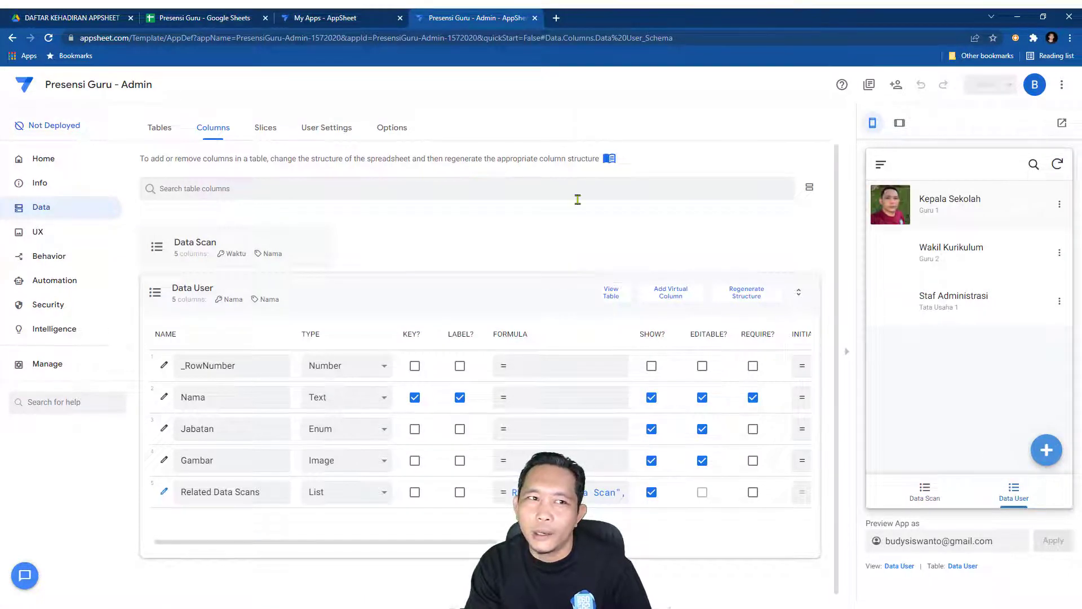
left_click(210, 17)
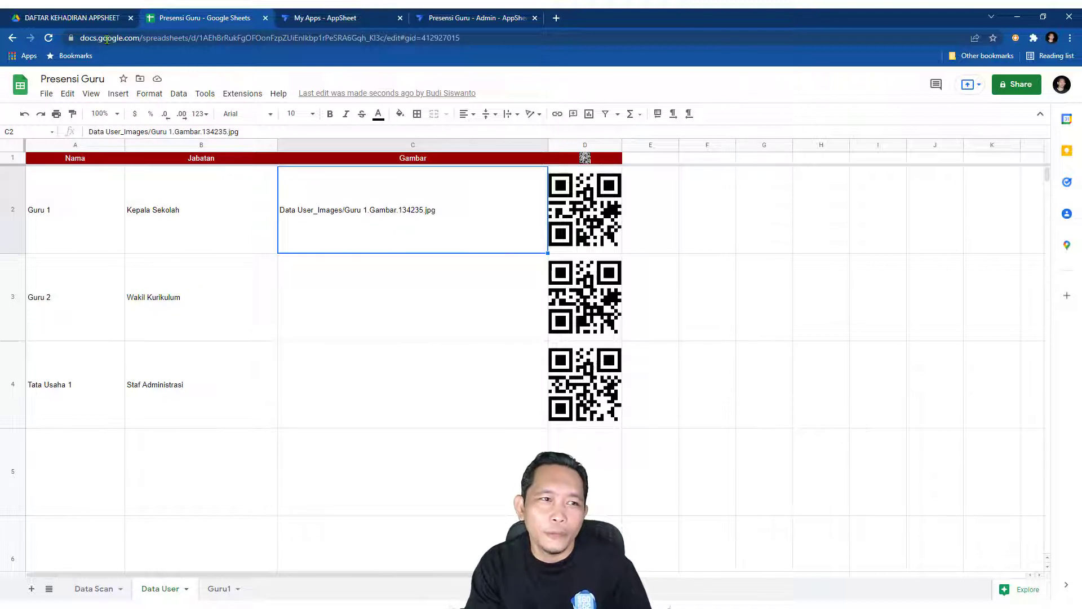
Step: Check the DAFTAR KEHADIRAN APPSHEET Drive folder for the Data User_Images folder and return to the AppSheet editor
left_click(89, 21)
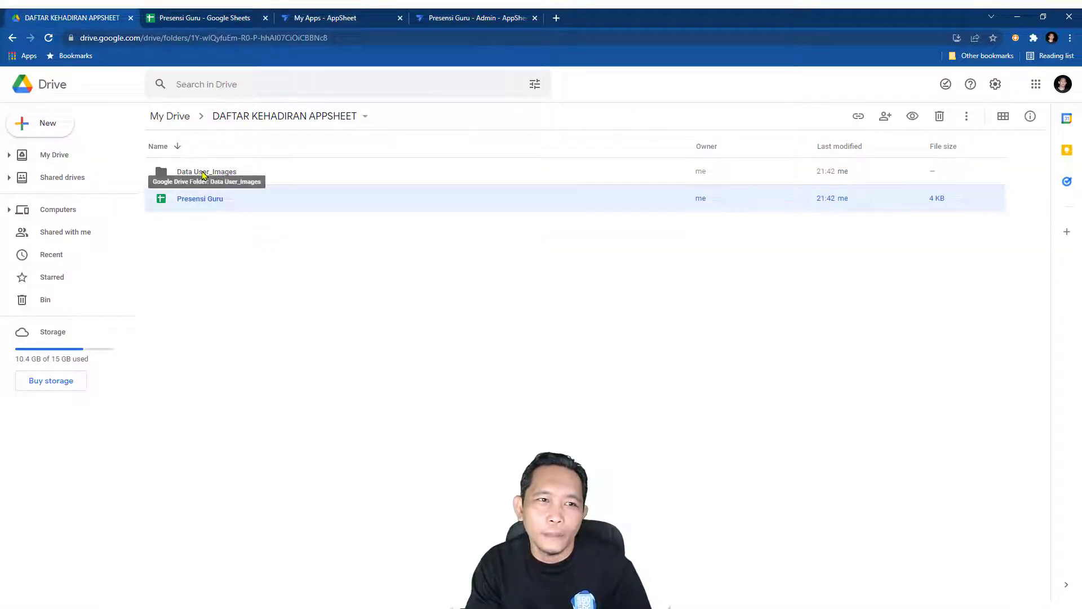
left_click(453, 16)
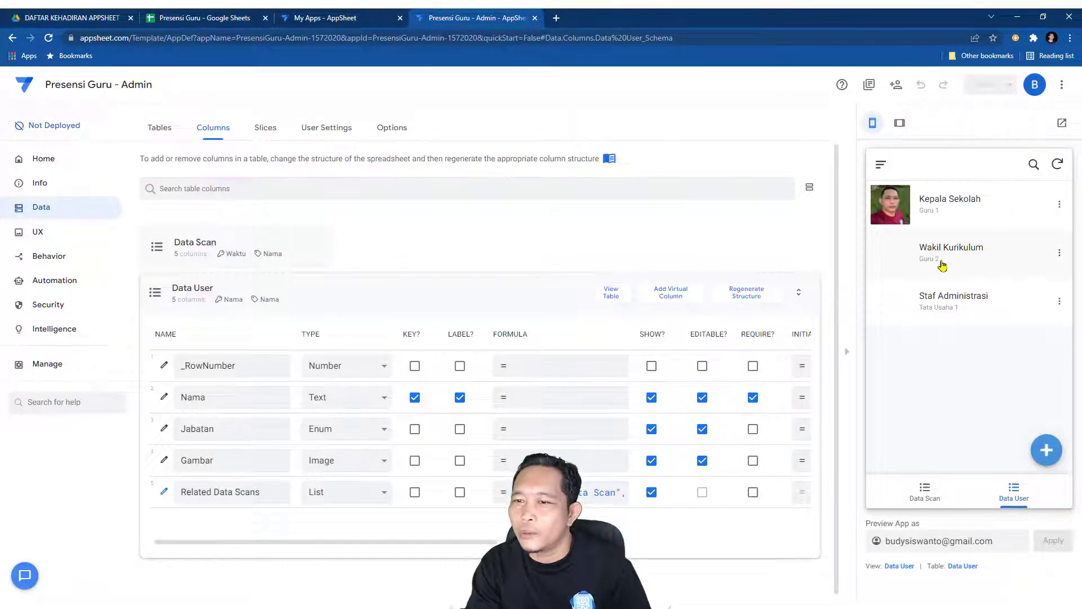
Step: Edit the Guru 2 record in the preview, upload a photo as Gambar, save it and return to the Data User list
left_click(897, 252)
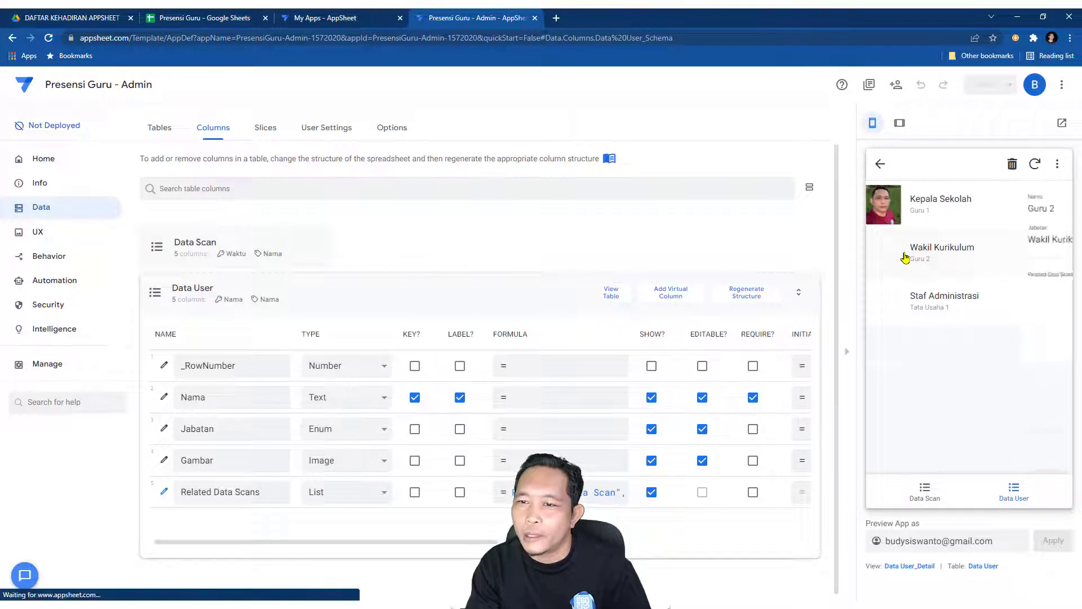
left_click(1046, 449)
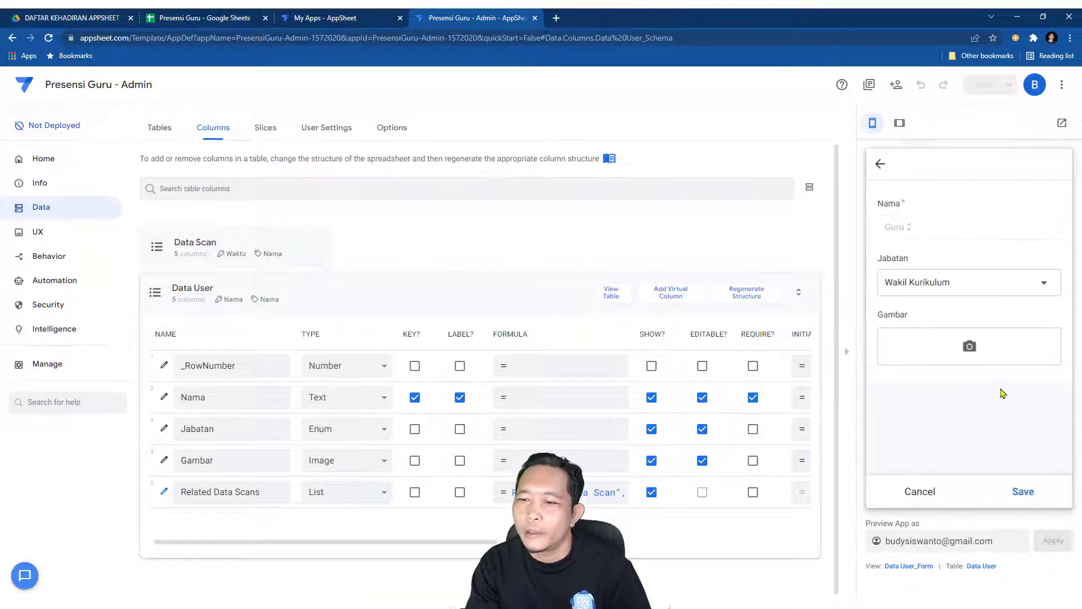
left_click(969, 346)
double_click(507, 186)
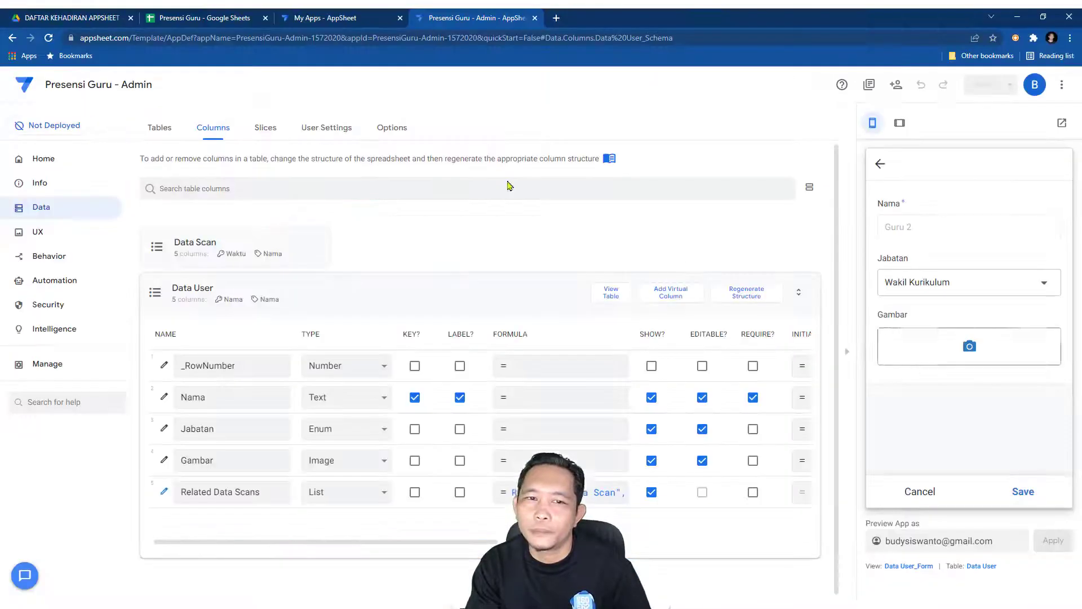
left_click(1024, 492)
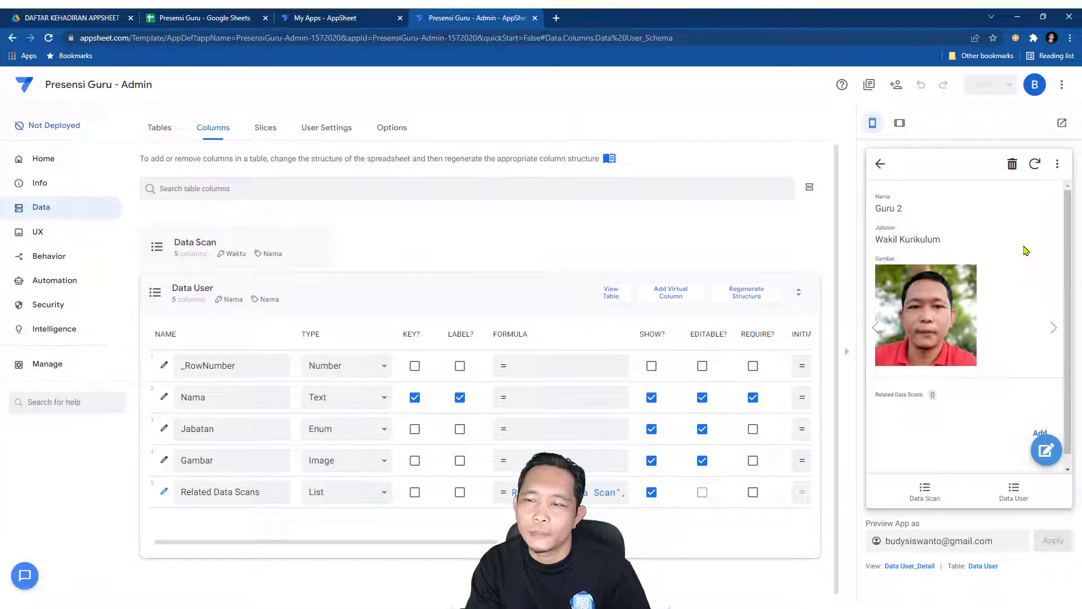
left_click(1014, 490)
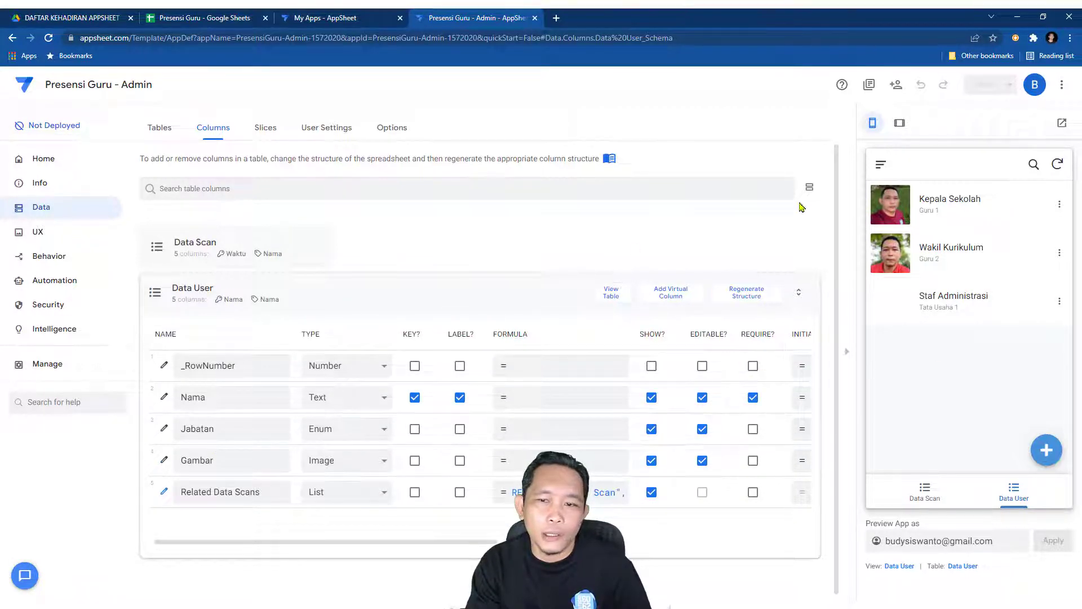
Step: Collapse the Data User column settings and compare the Data Scan and Data User views in the app preview
left_click(187, 297)
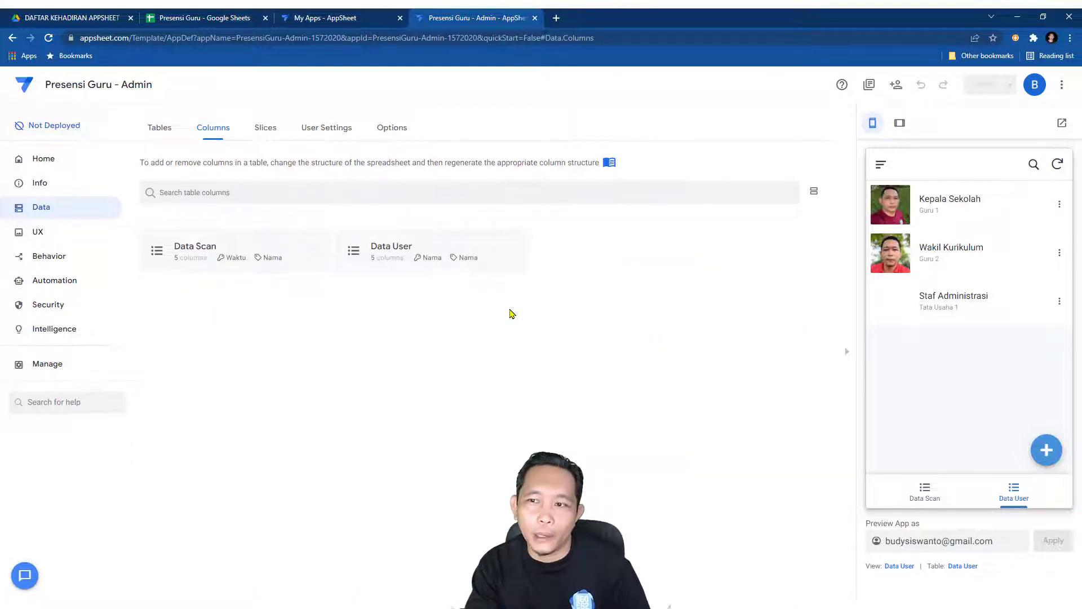
left_click(922, 493)
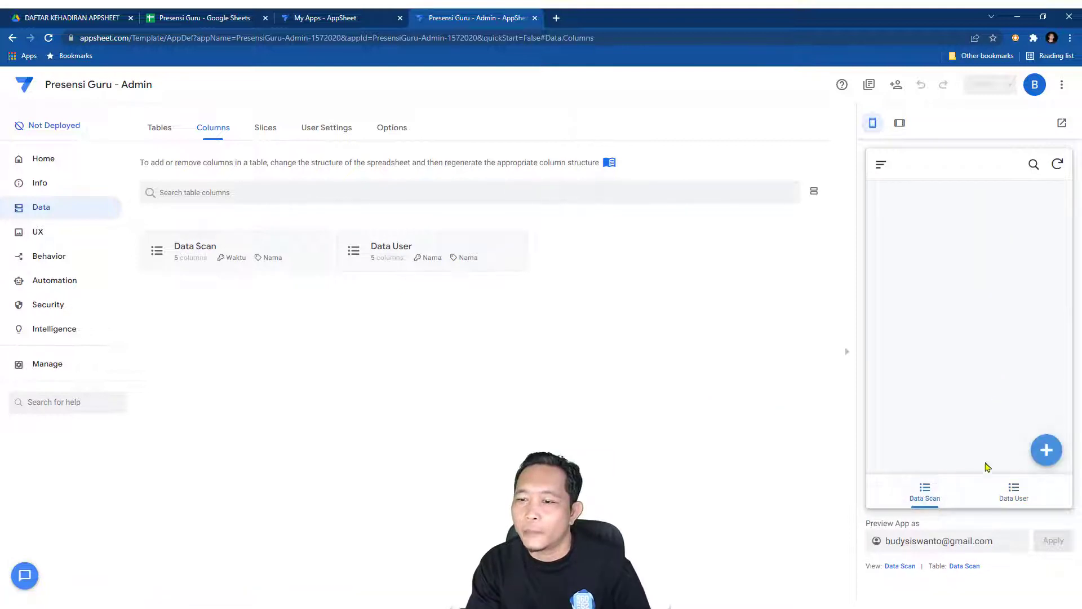
left_click(1014, 490)
left_click(919, 495)
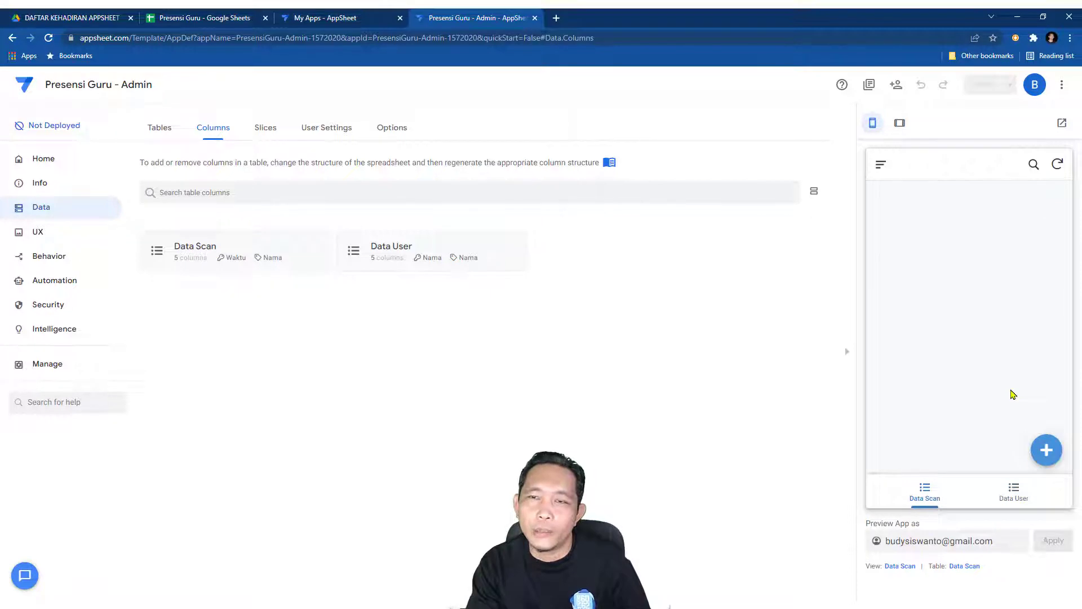
left_click(1013, 490)
left_click(924, 492)
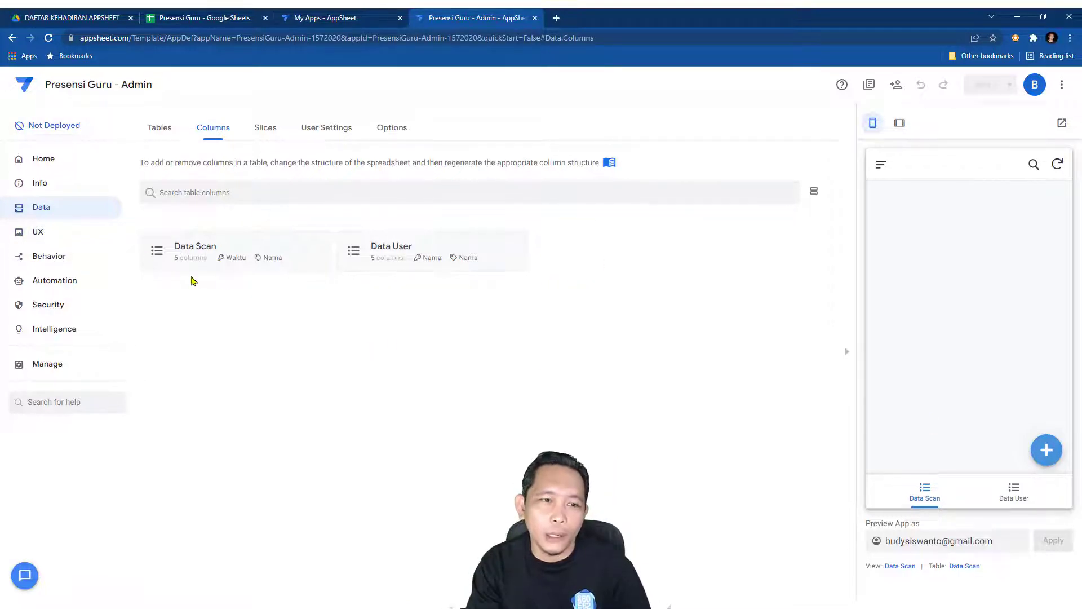
Step: Open the Data Scan primary view in the UX settings and change its view type to form
left_click(36, 234)
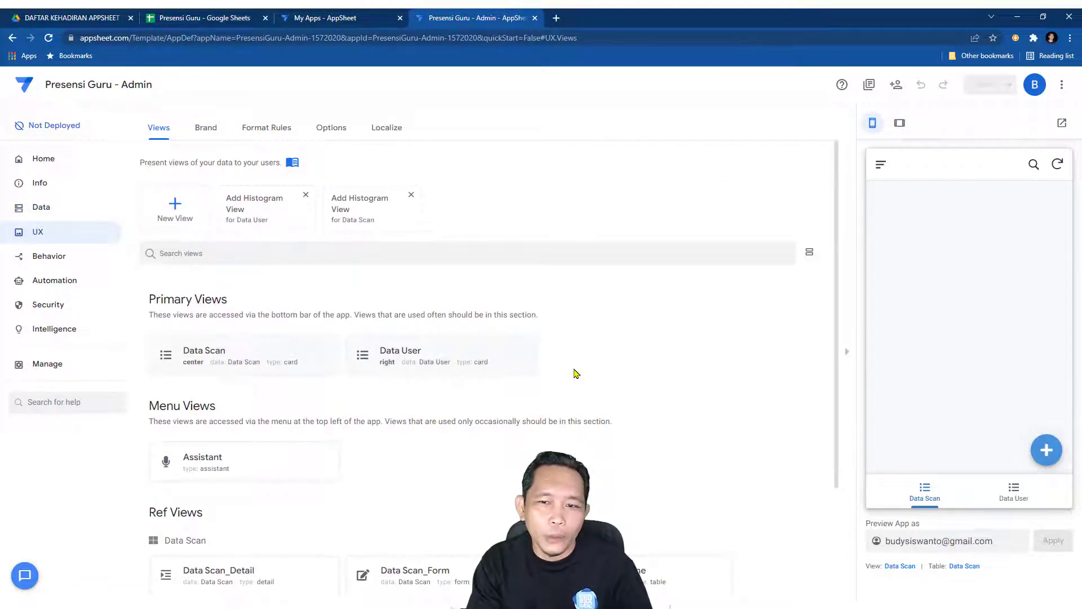
left_click(811, 254)
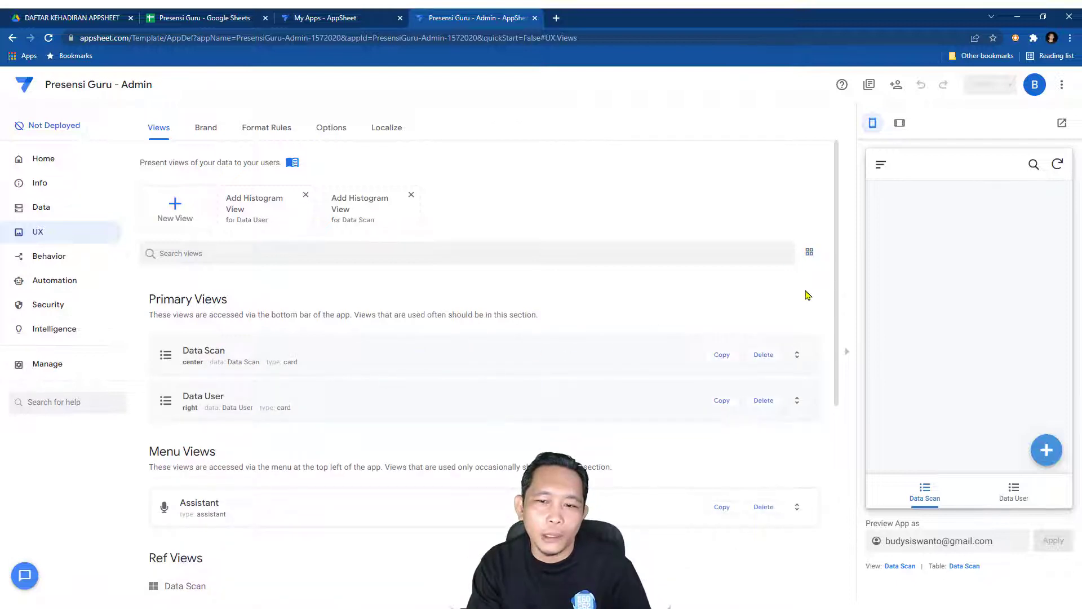
left_click(810, 252)
scroll(370, 364, "down", 2)
scroll(385, 359, "up", 2)
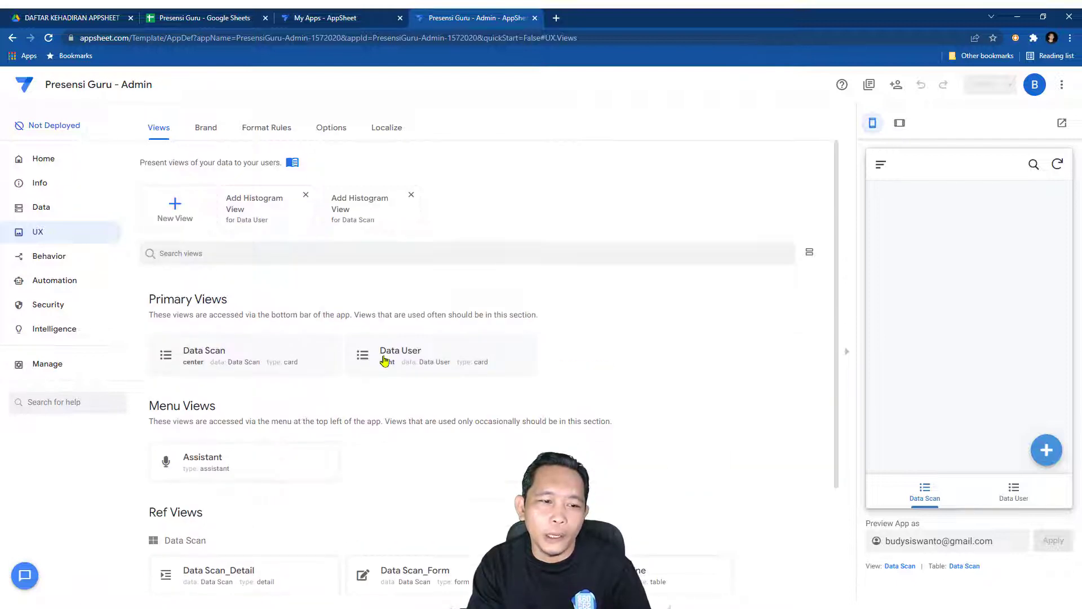
left_click(209, 353)
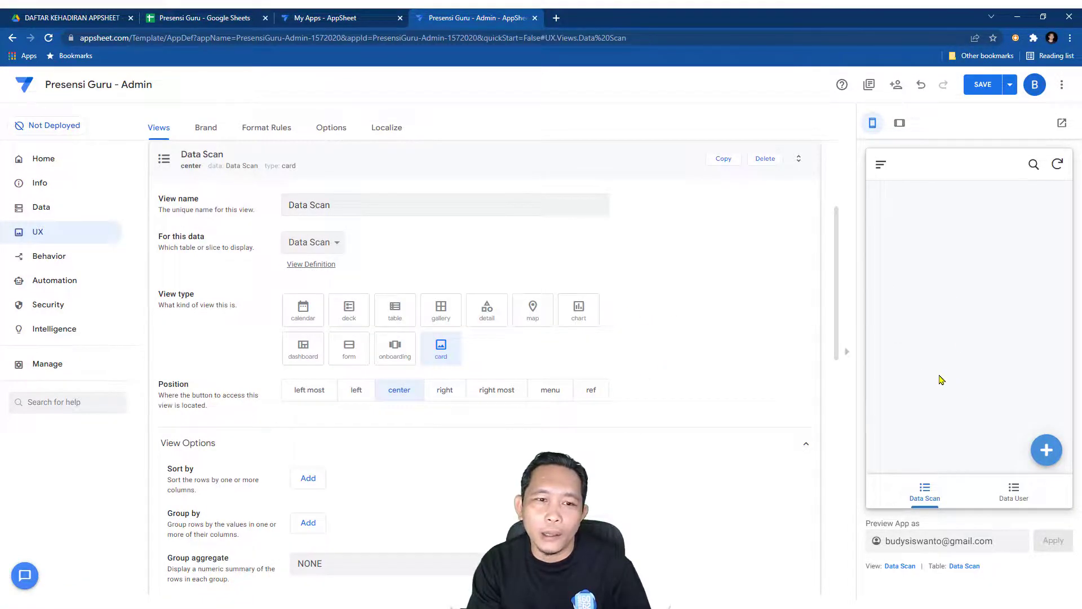
left_click(349, 349)
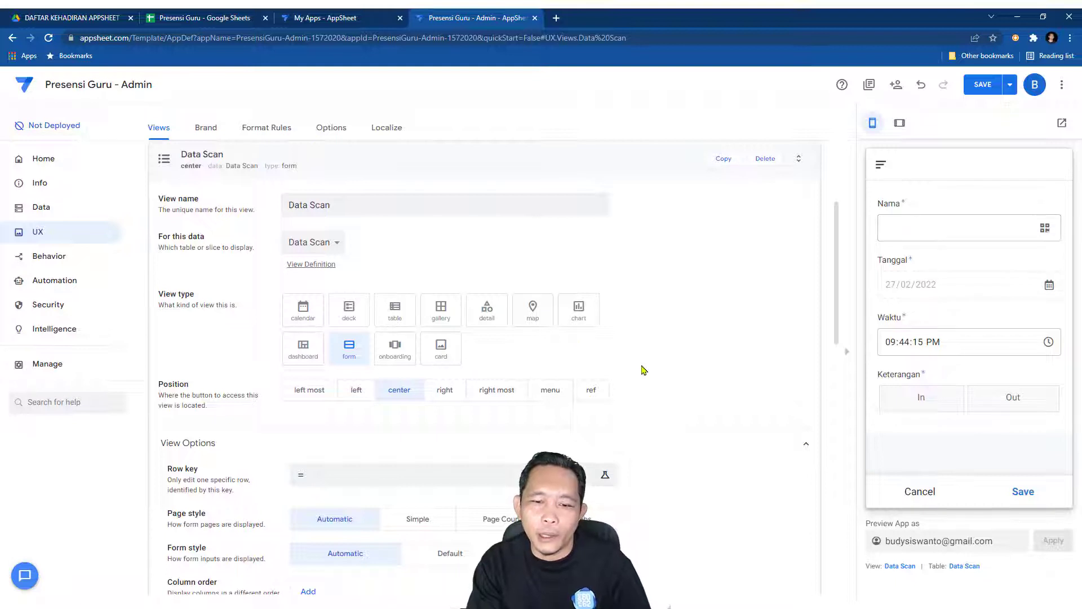
Step: Set the Data Scan form style to Side-by-side and enable Auto save and Auto re-open
scroll(637, 372, "down", 1)
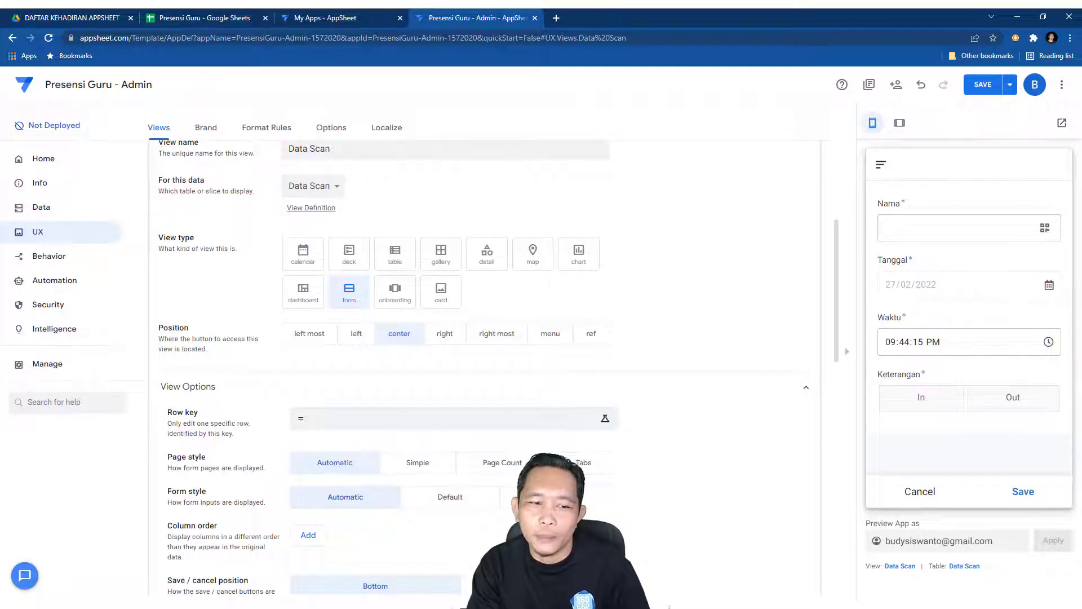
left_click(586, 501)
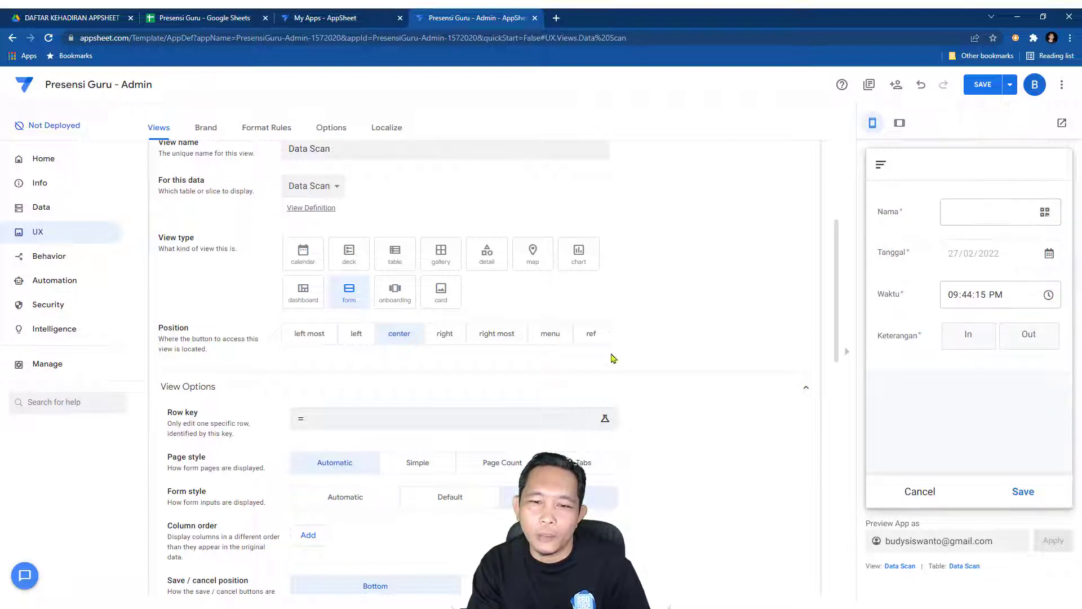
scroll(567, 382, "down", 2)
scroll(566, 376, "down", 2)
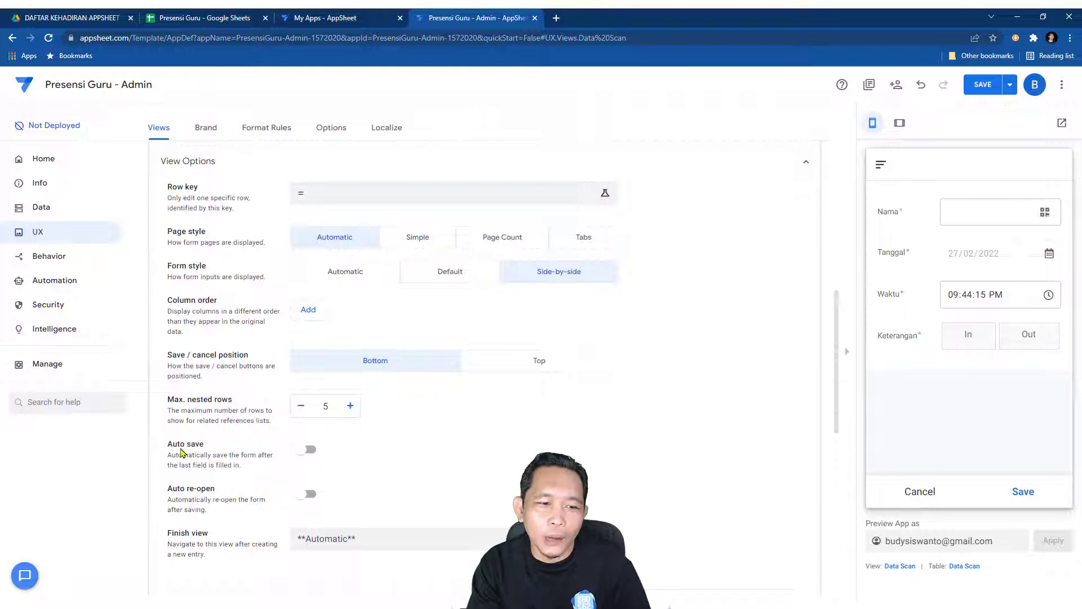
left_click(309, 449)
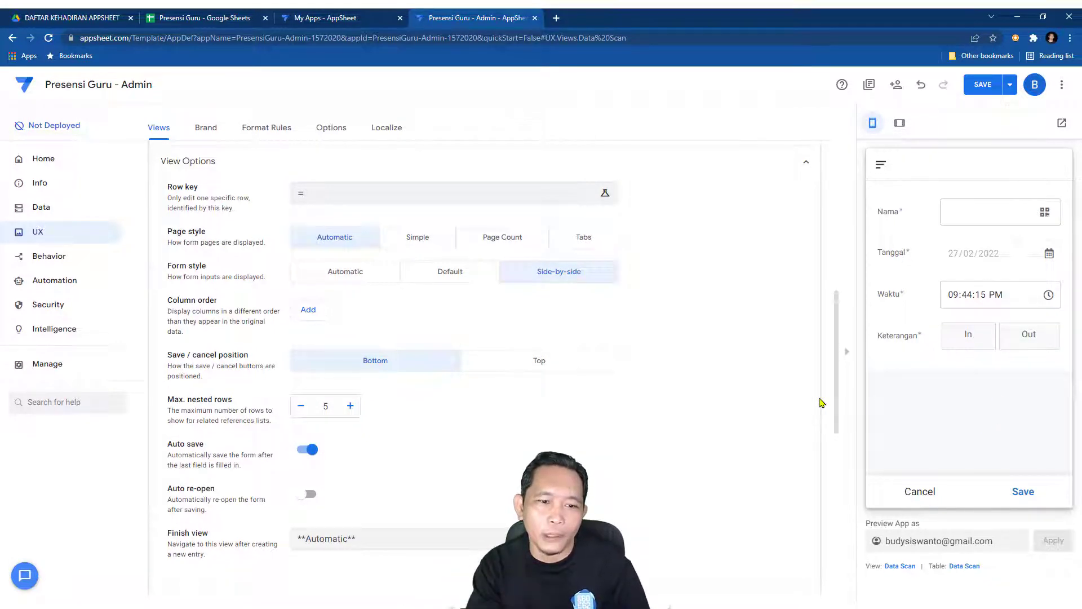
left_click(309, 496)
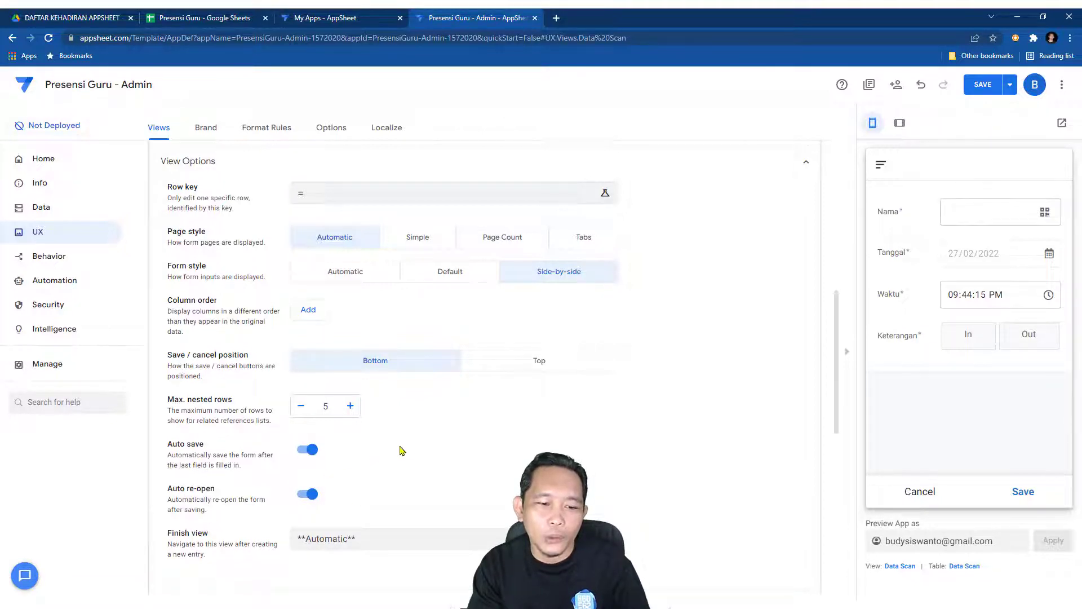
Step: Set the Data Scan view's Finish view to Data Scan_Form
scroll(402, 450, "down", 2)
left_click(468, 431)
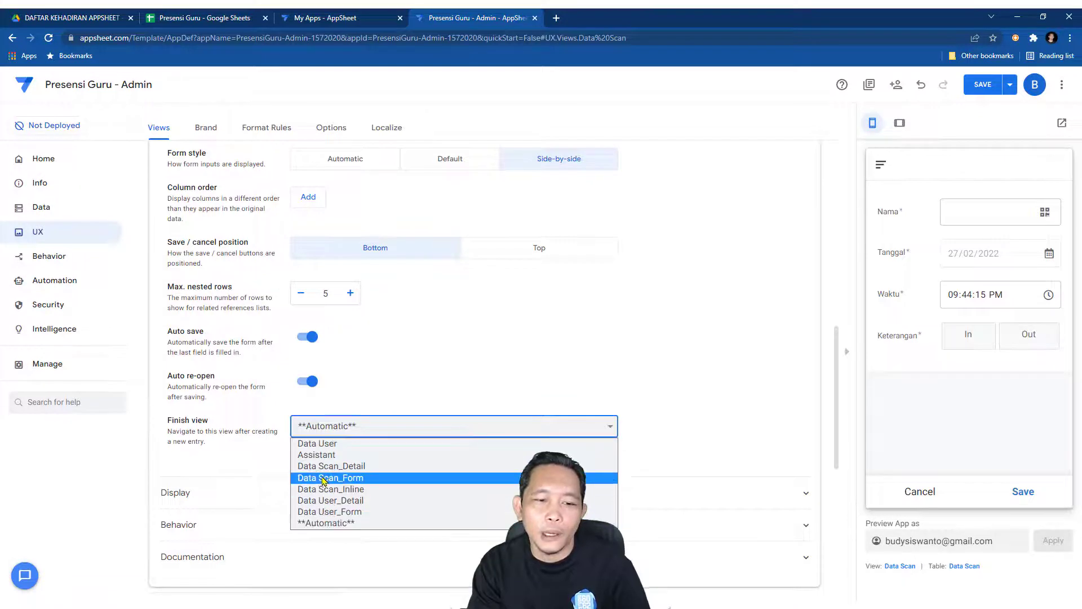
left_click(339, 478)
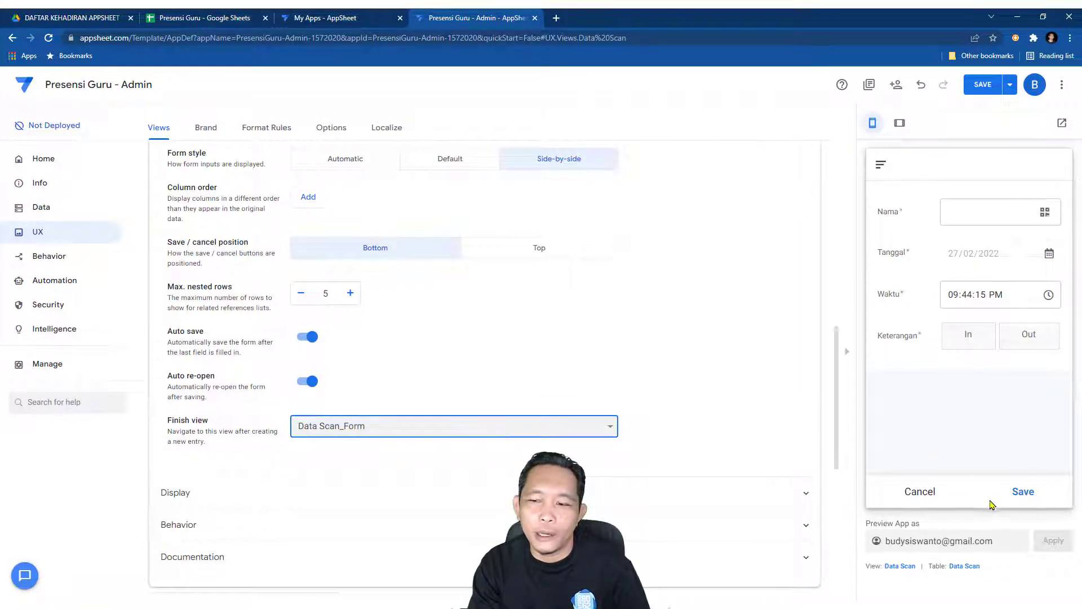
Step: Search the Data Scan view's display icons for "scan", choose the solid scanner-gun icon and check it in the preview
scroll(534, 445, "down", 2)
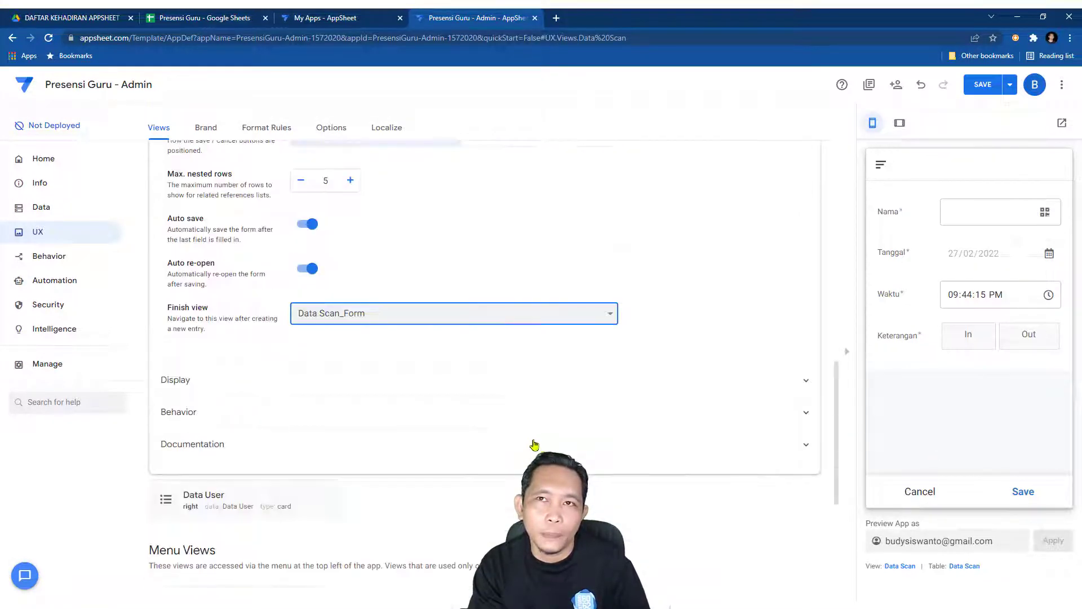
left_click(297, 383)
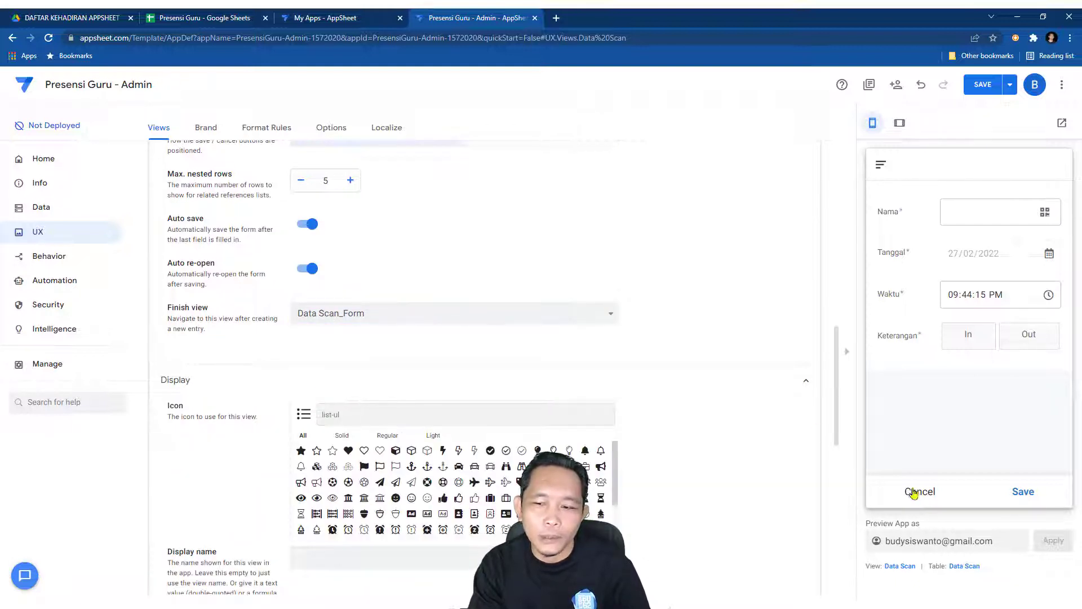
left_click(916, 492)
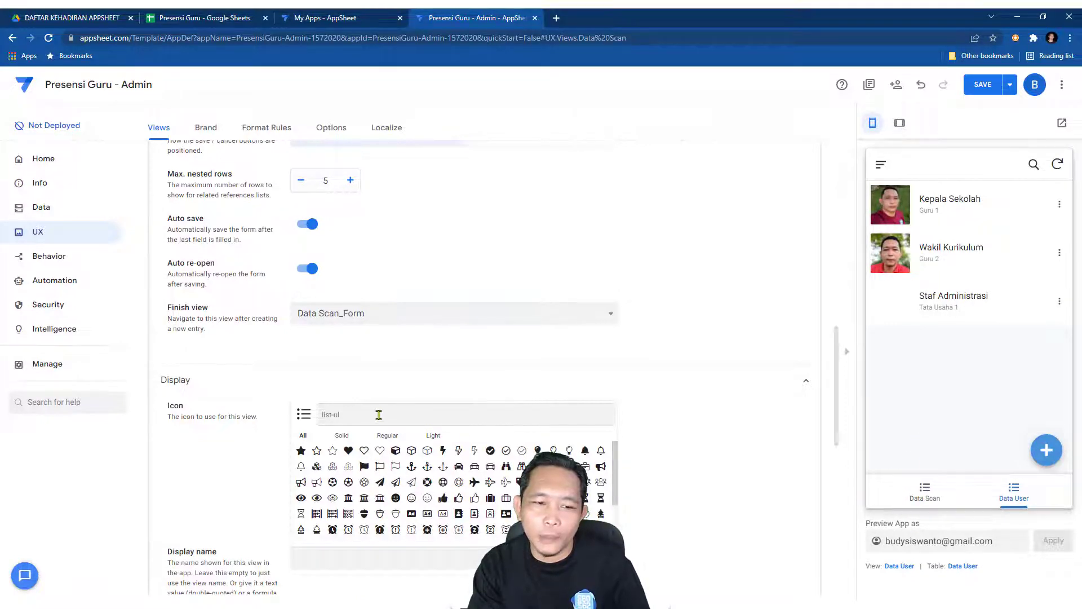
type("sa")
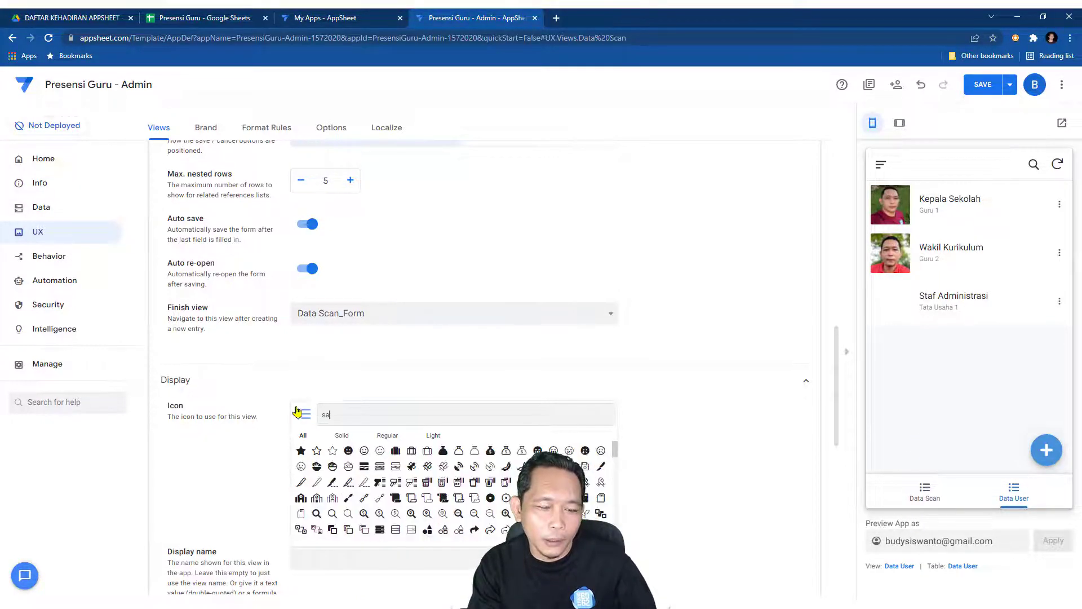
key("BackSpace")
type("c")
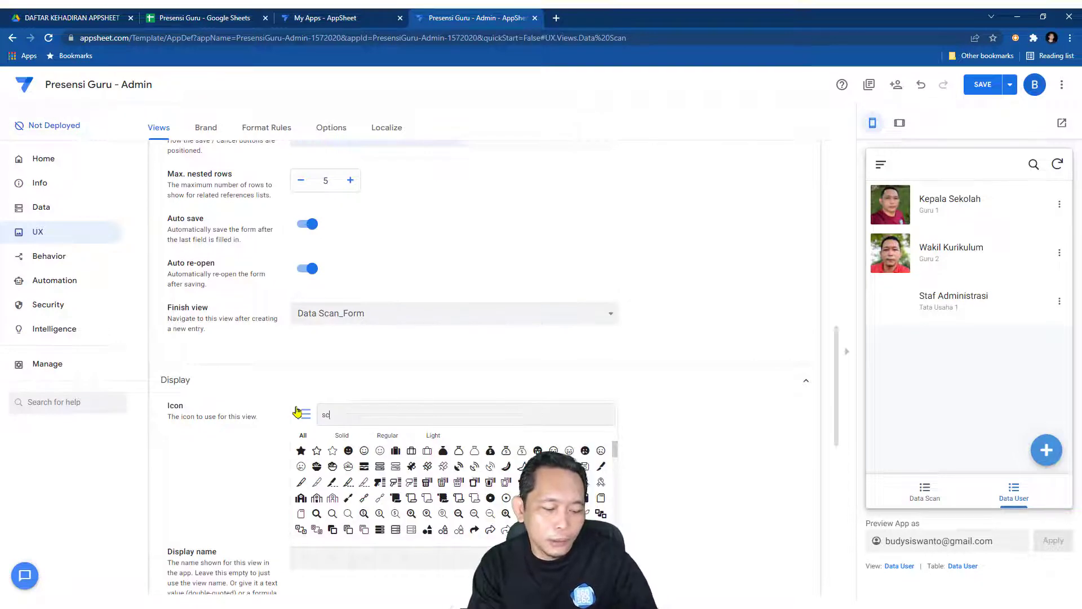
type("an")
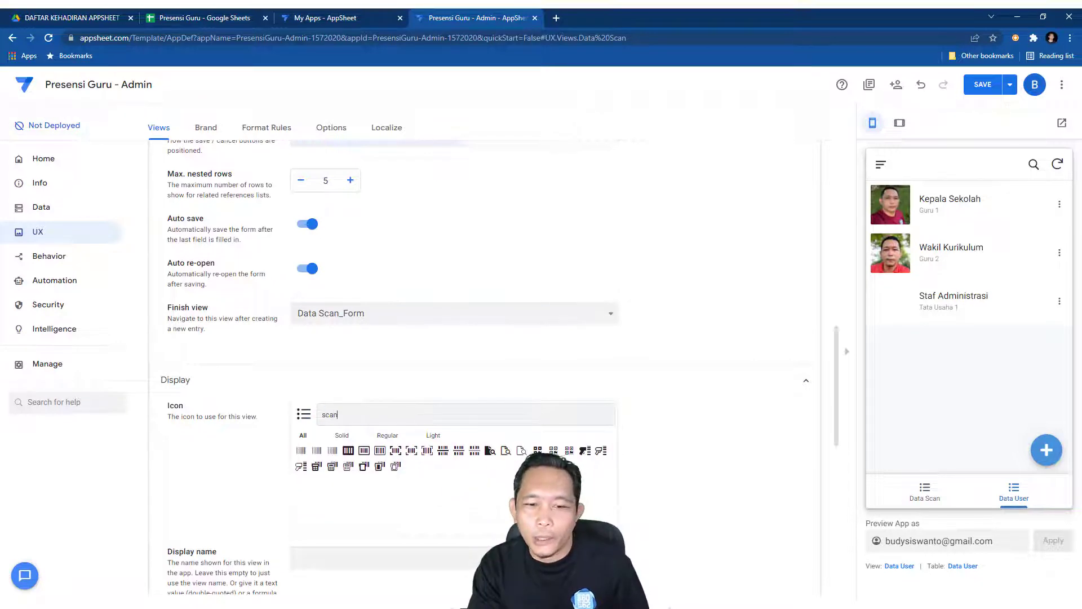
left_click(584, 451)
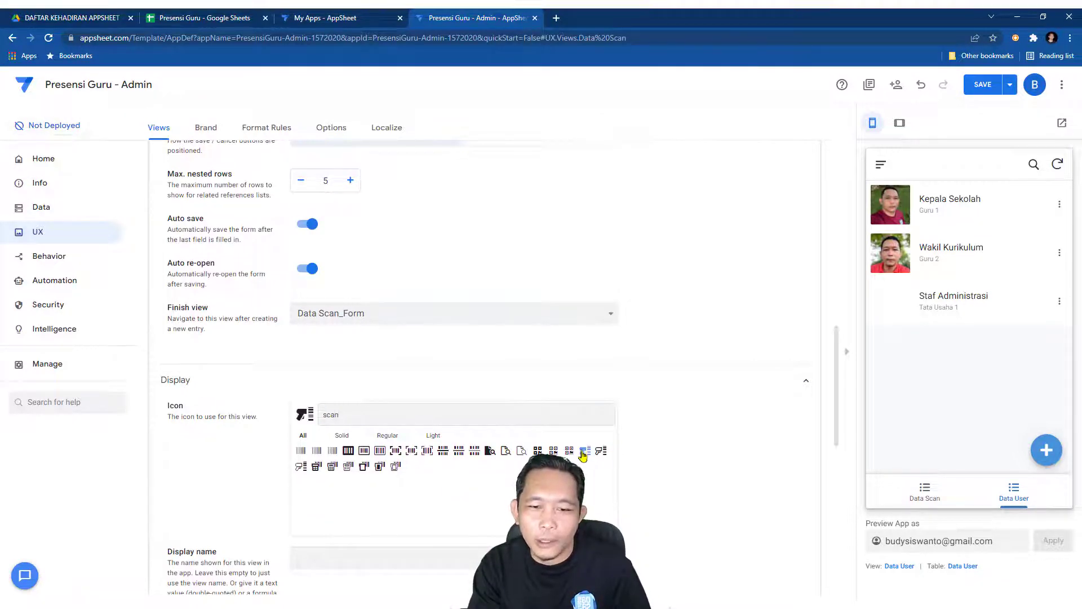
left_click(919, 491)
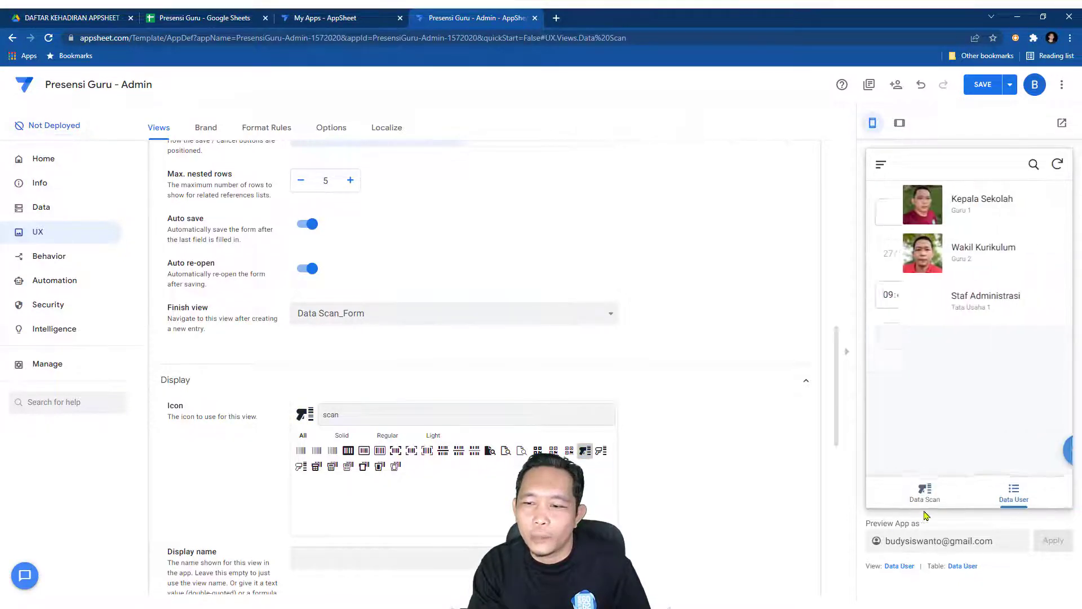
Step: Examine the Form Saved event action options in the Data Scan view's Behavior settings, keeping **auto**
scroll(442, 424, "down", 3)
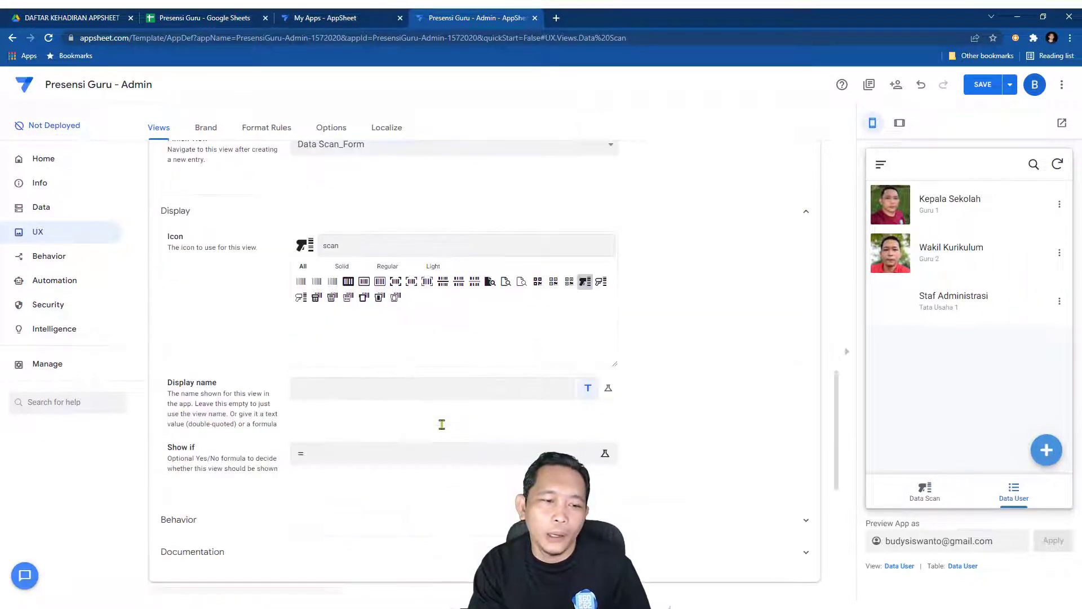
left_click(387, 516)
scroll(399, 462, "down", 3)
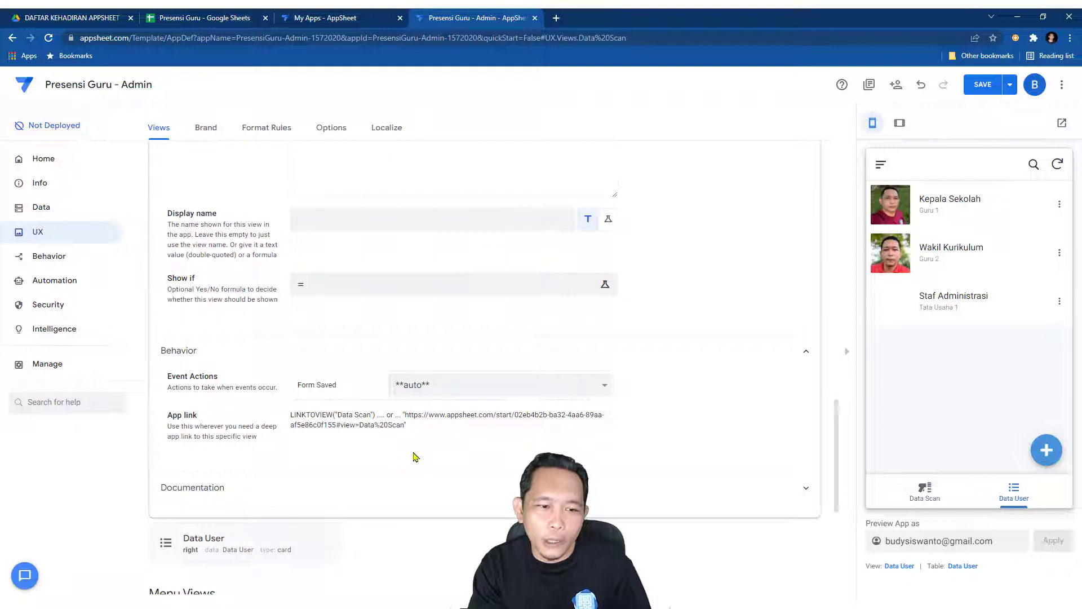
left_click(462, 385)
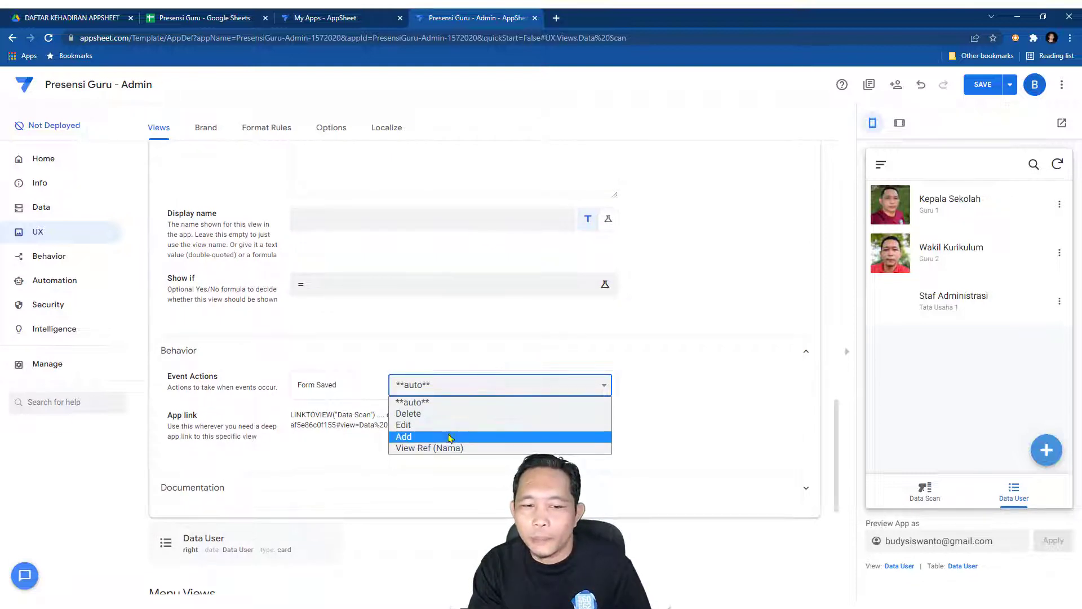
left_click(688, 449)
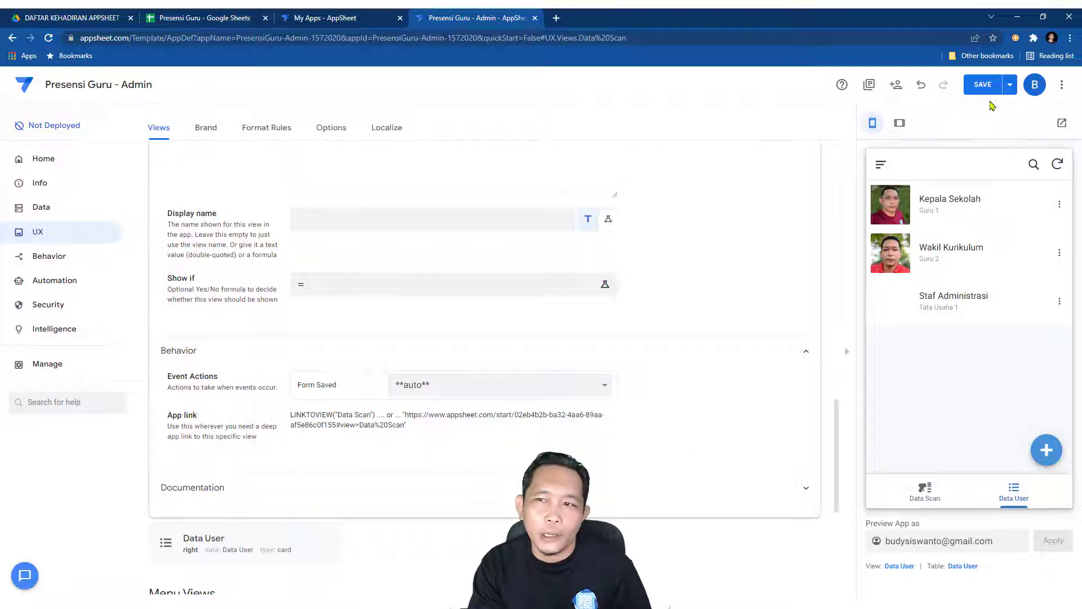
Step: Set the Data Scan view's Form Saved event action to Add and save the app
left_click(982, 85)
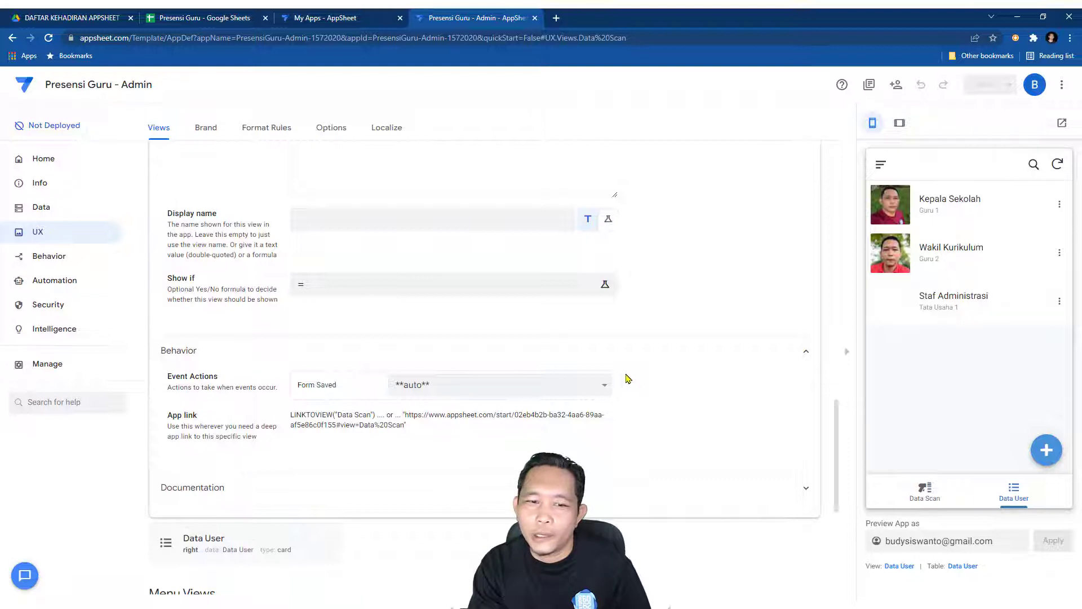
left_click(589, 388)
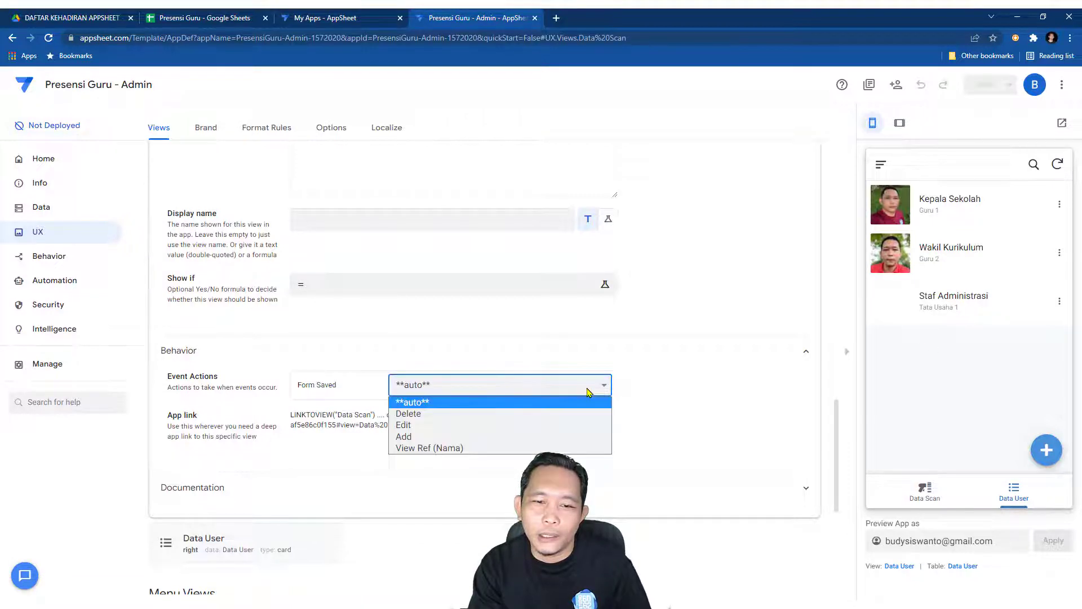
left_click(549, 438)
left_click(981, 86)
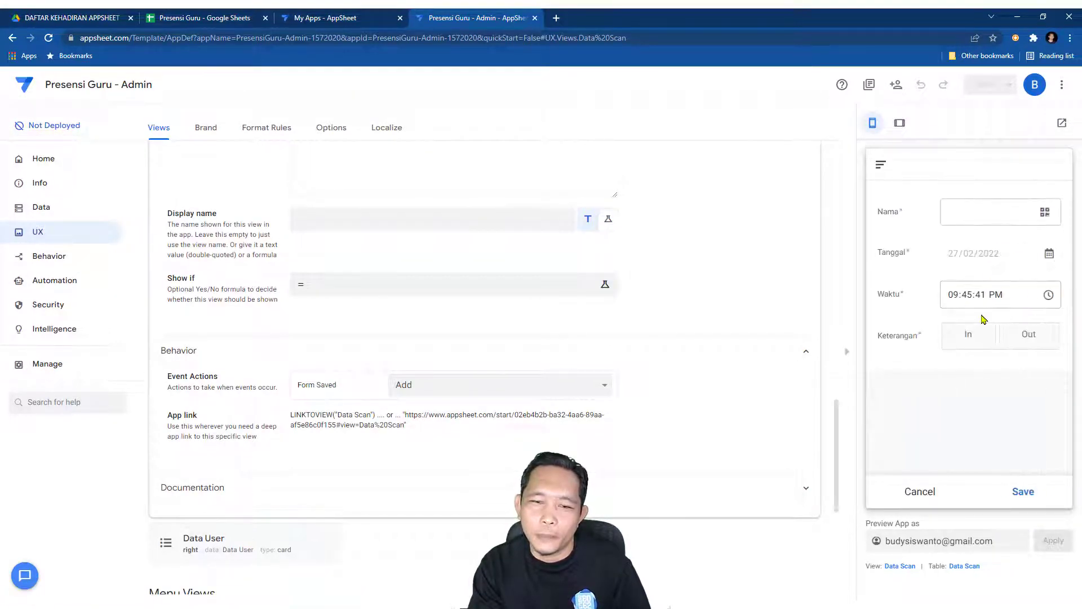
Step: Open the Data User view's settings, try the gallery view type, and set the view type to deck
scroll(350, 389, "up", 10)
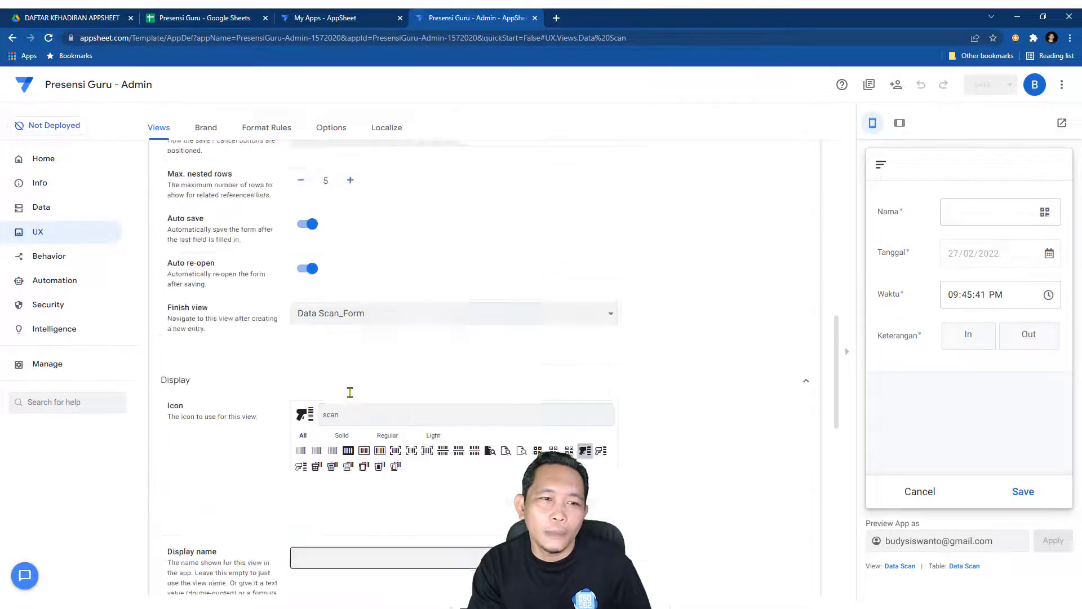
scroll(349, 392, "up", 5)
left_click(244, 276)
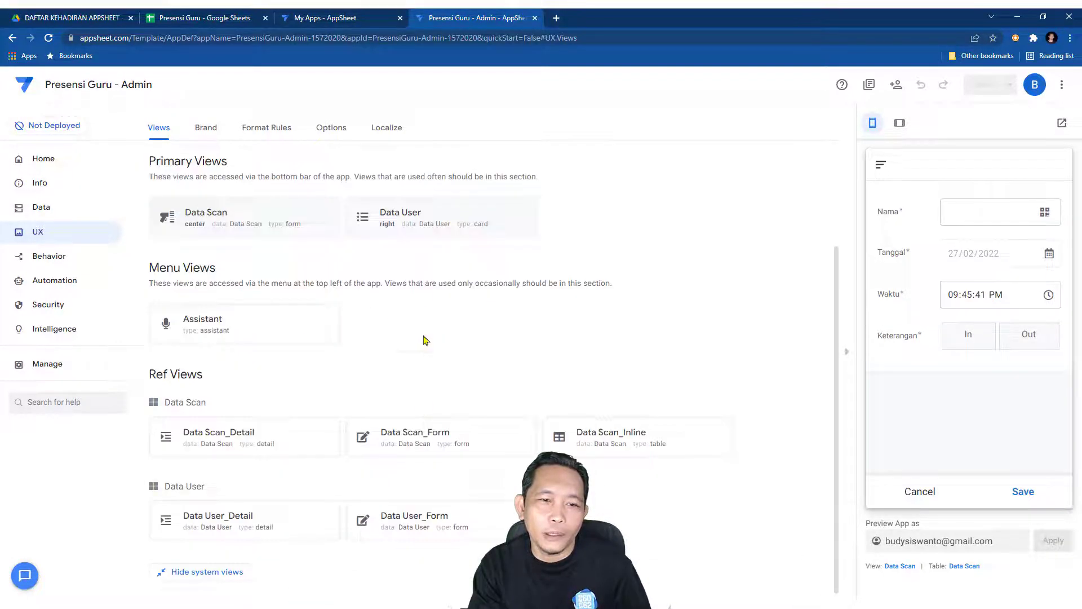
left_click(408, 220)
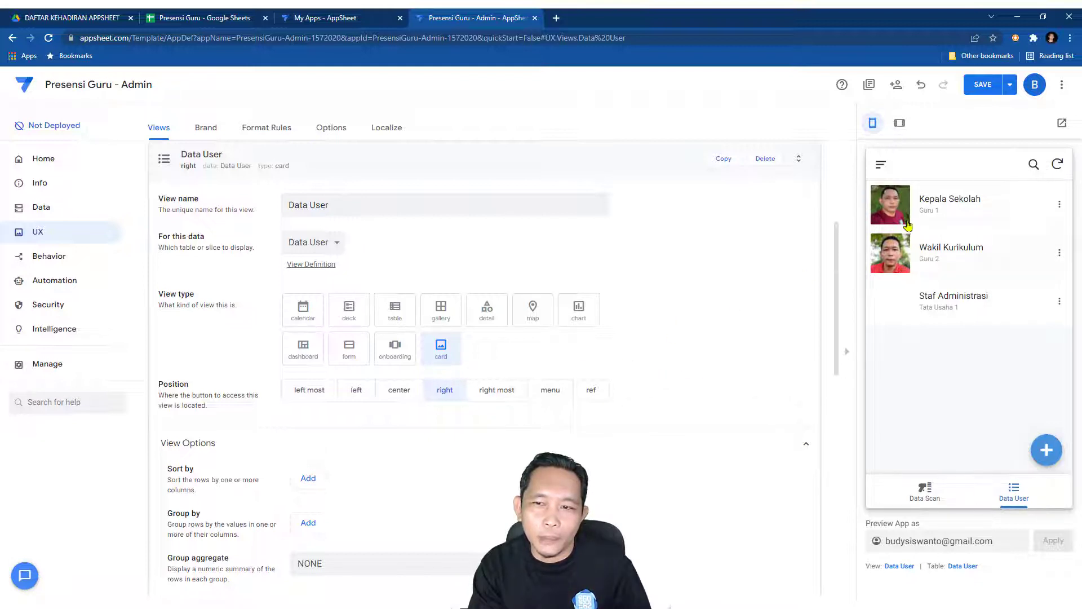
left_click(436, 313)
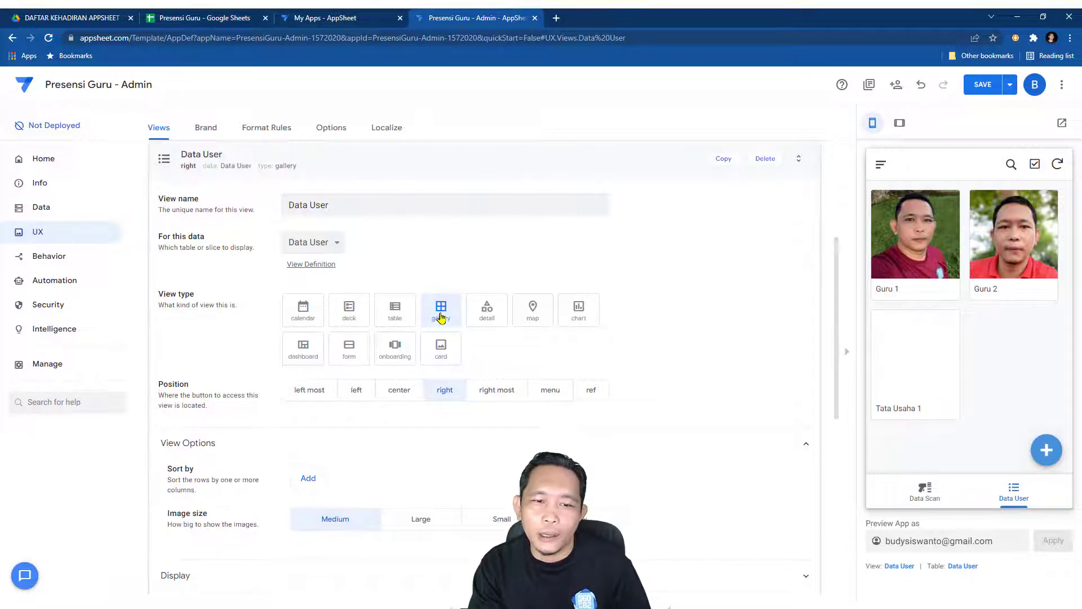
scroll(659, 393, "down", 1)
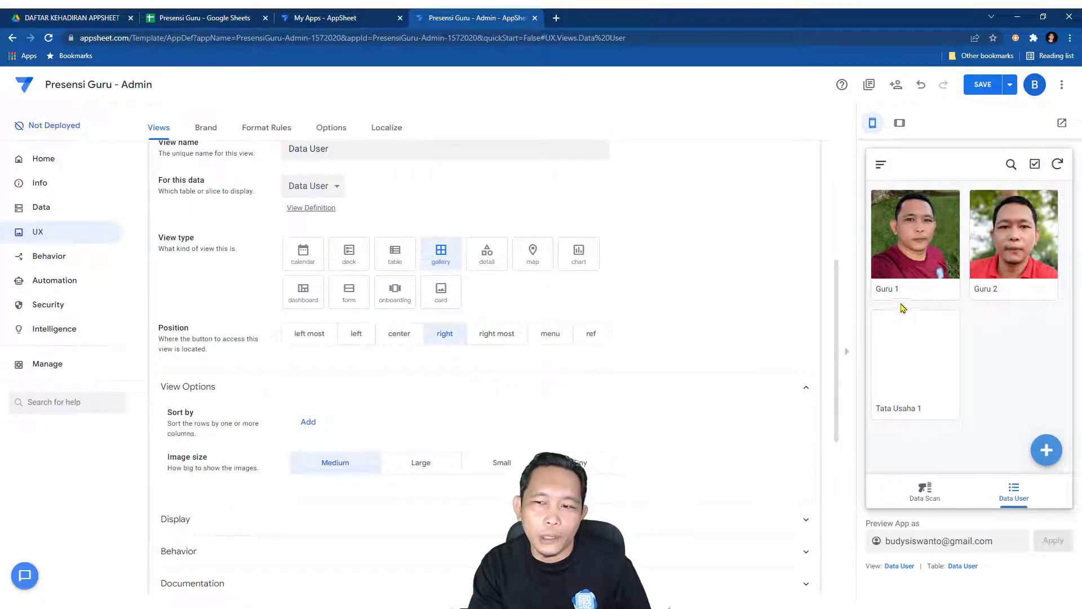
left_click(353, 255)
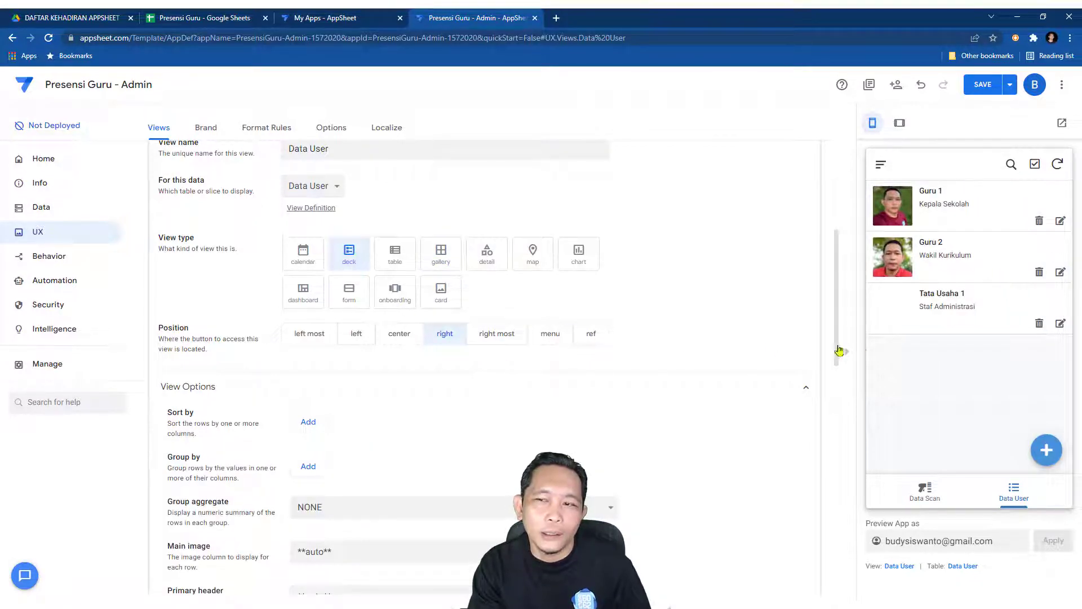
Step: Try the Round Image and Full Image shapes for the Data User view's main image, then restore Square Image
scroll(735, 347, "down", 1)
scroll(725, 345, "down", 3)
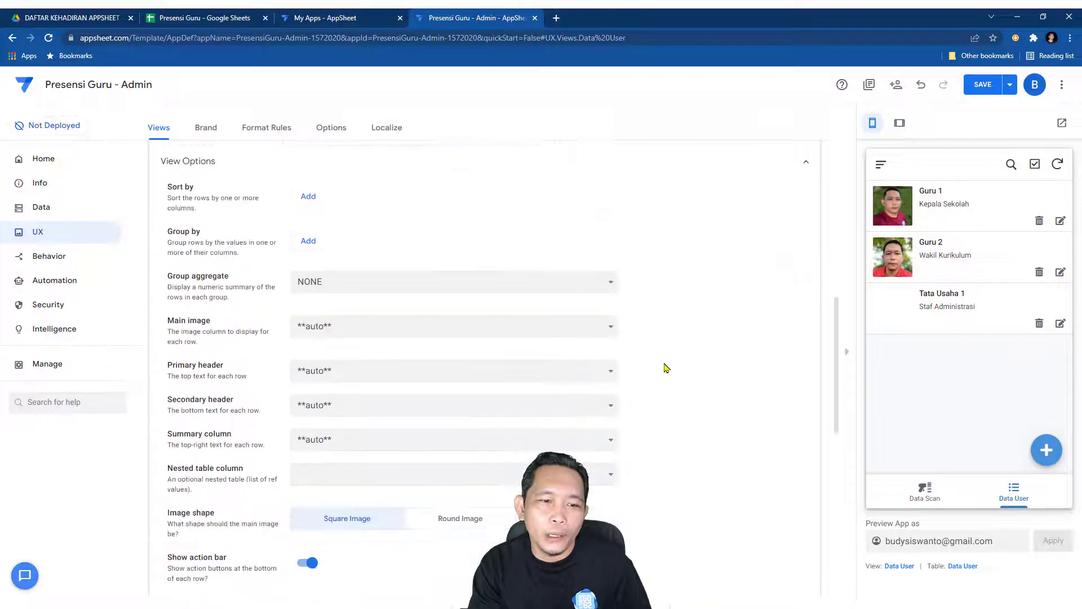
scroll(271, 364, "down", 4)
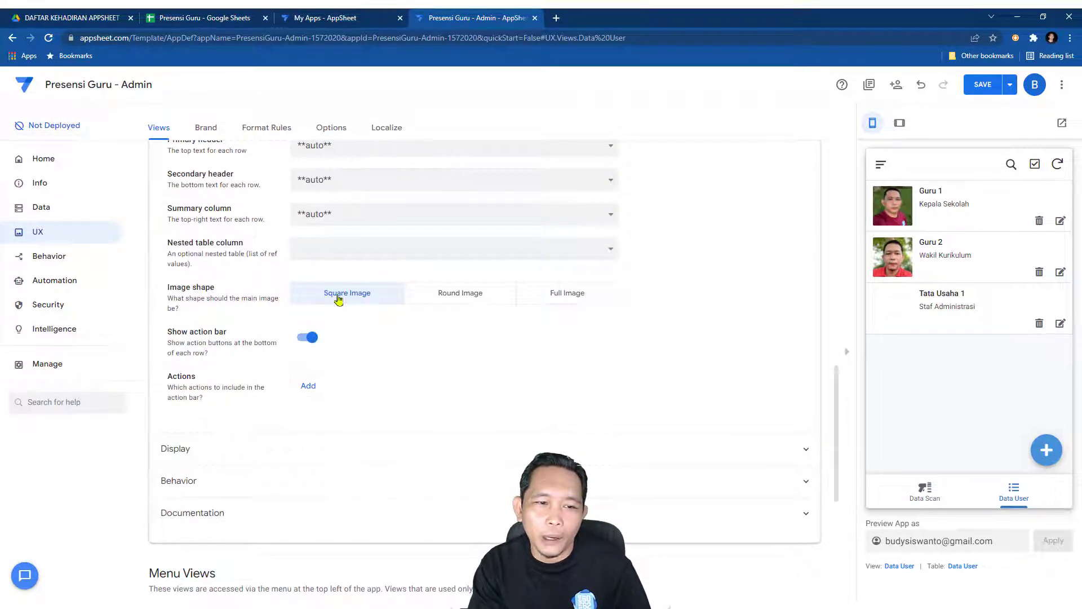
left_click(467, 302)
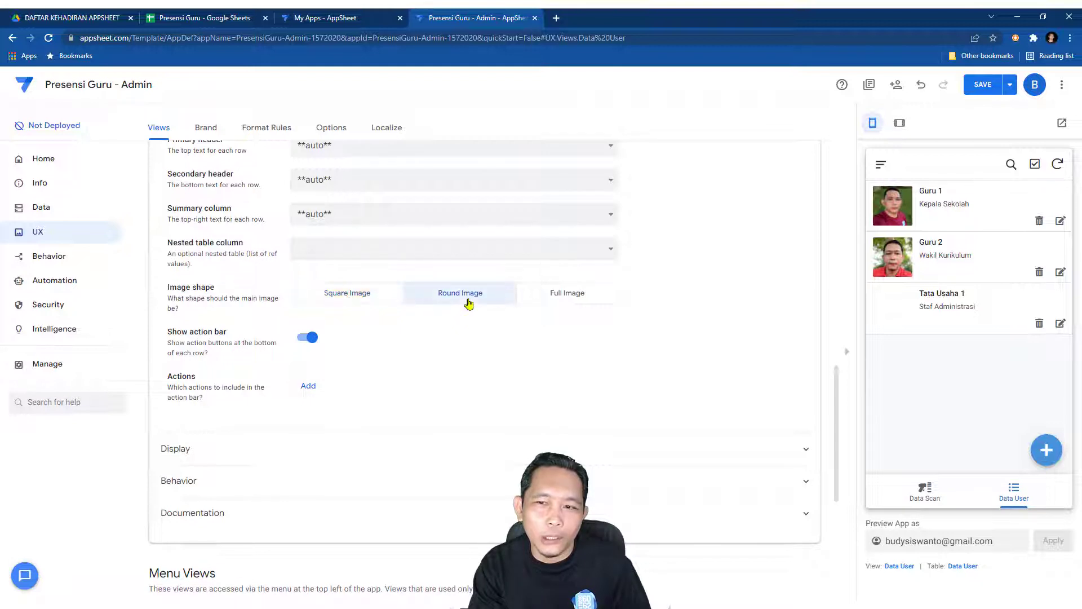
left_click(552, 297)
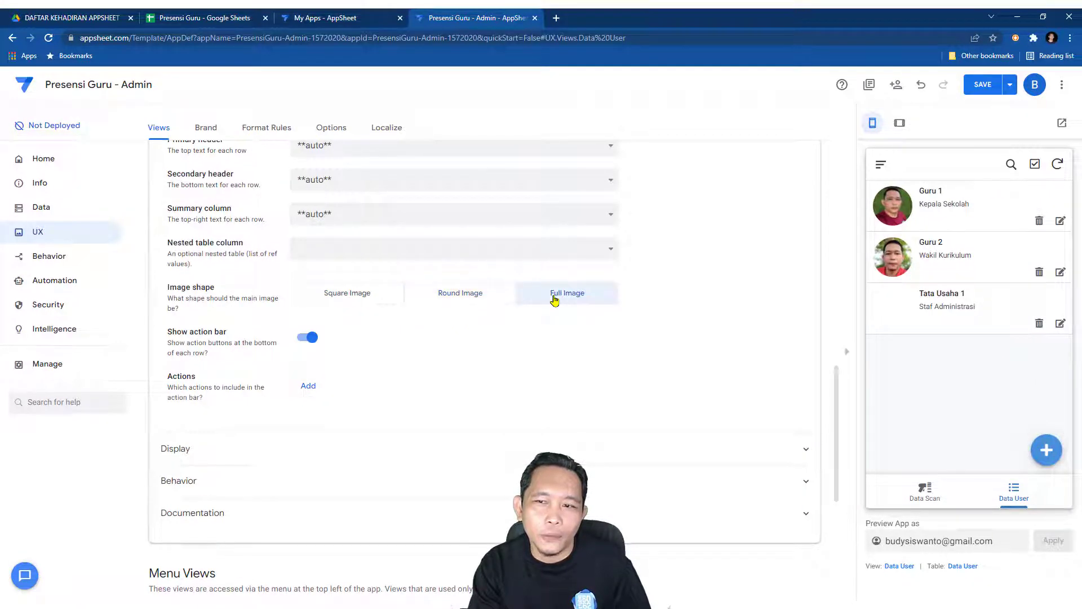
left_click(465, 294)
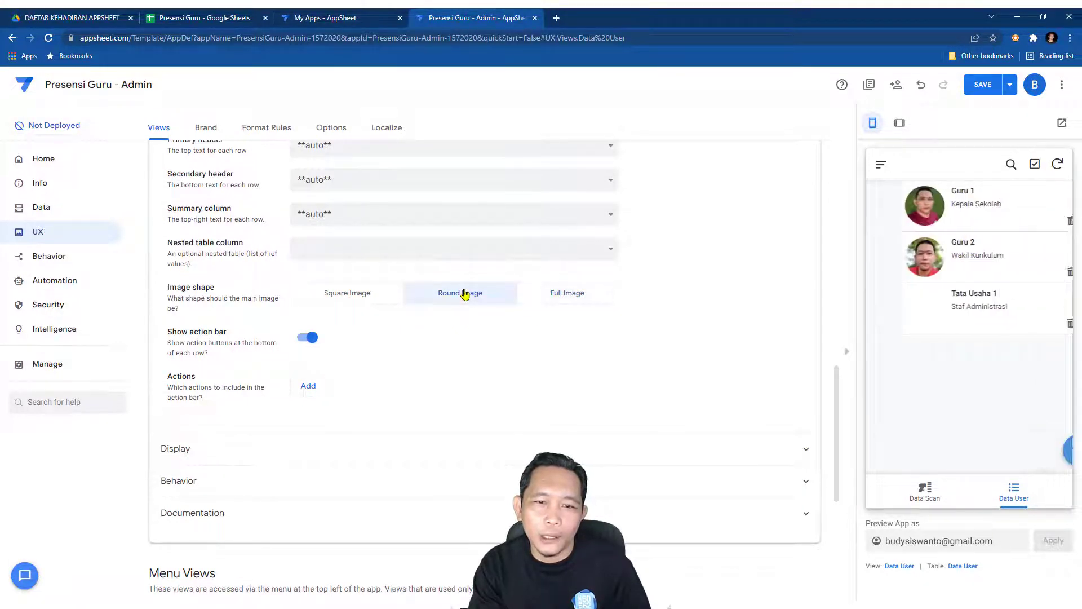
left_click(354, 299)
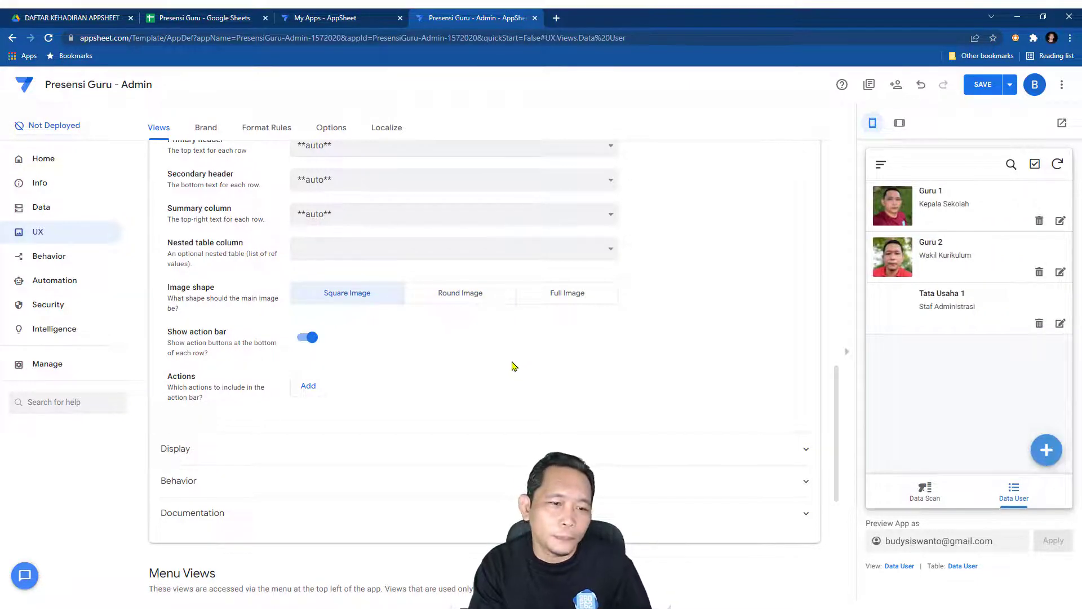
Step: Review the Data User view's Display settings and Row Selected action options, keep **auto**, and save the app
scroll(512, 363, "down", 1)
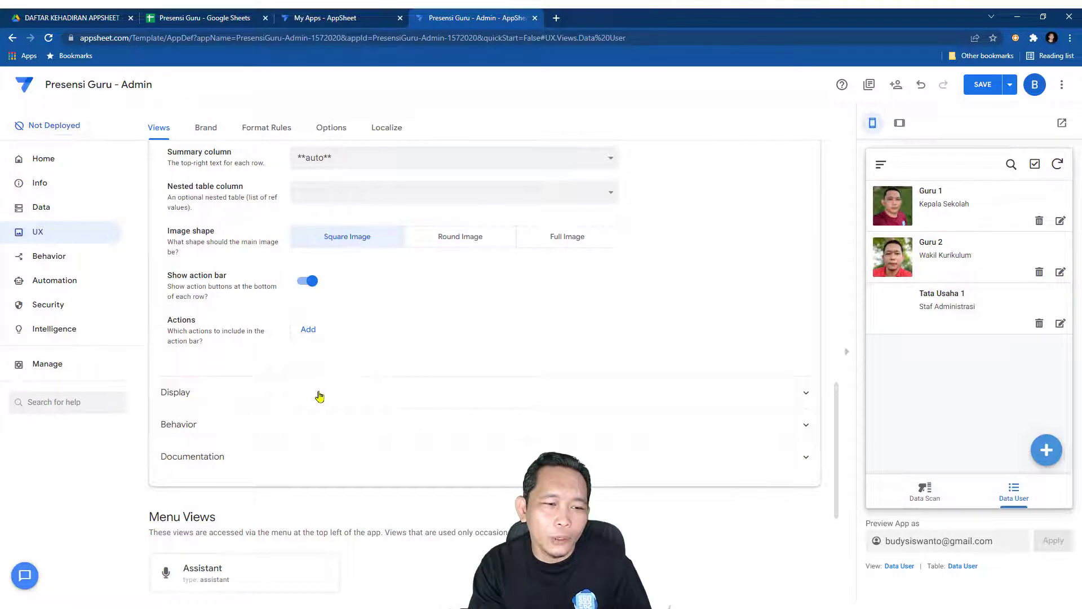
left_click(316, 394)
scroll(360, 380, "down", 2)
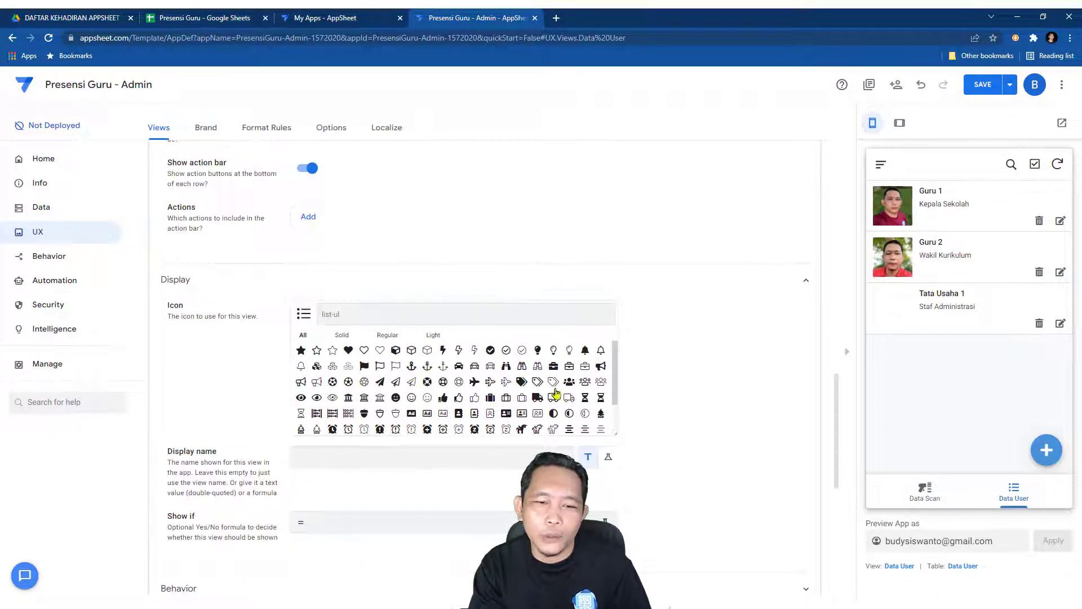
left_click(518, 452)
scroll(431, 451, "down", 4)
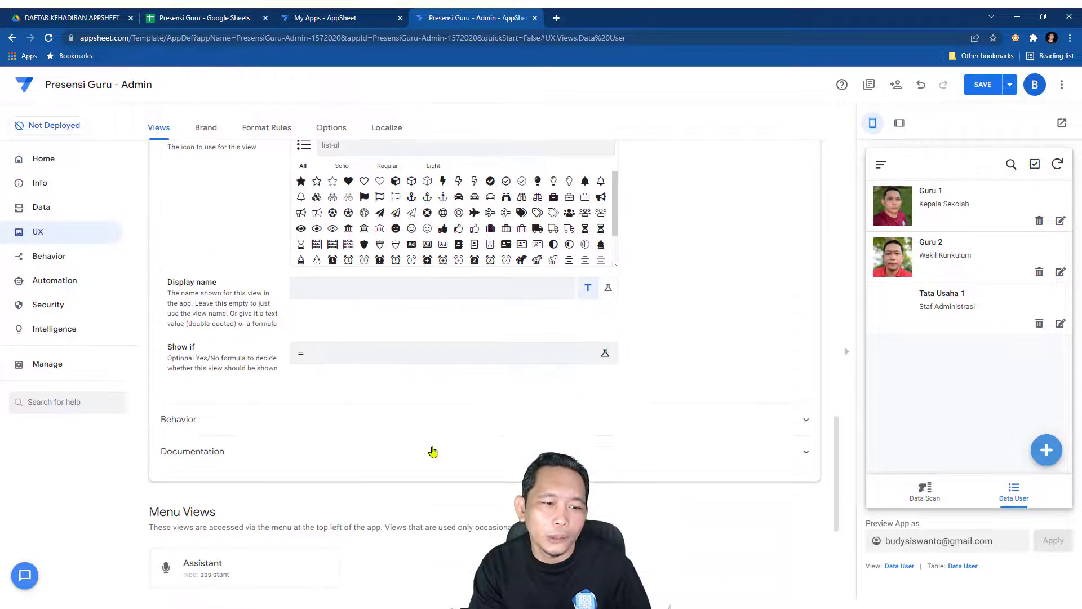
left_click(379, 428)
scroll(434, 482, "down", 2)
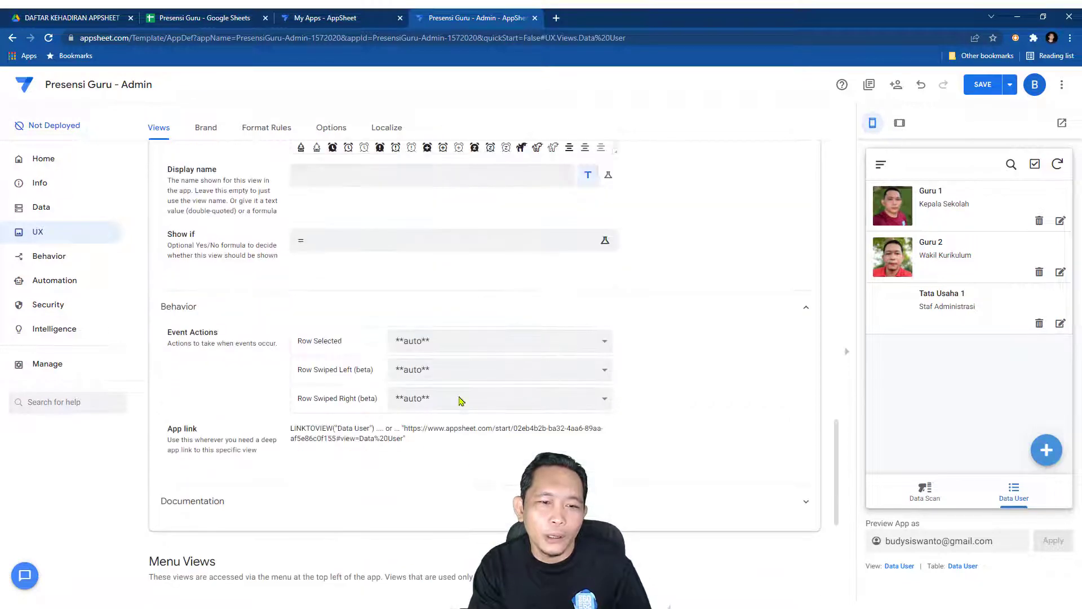
left_click(527, 347)
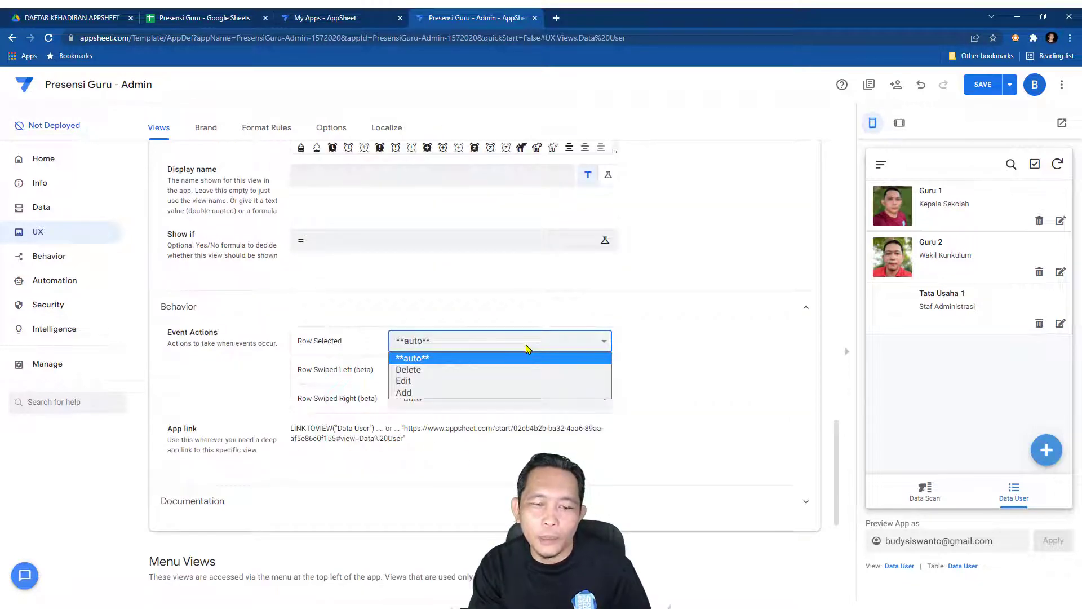
left_click(730, 383)
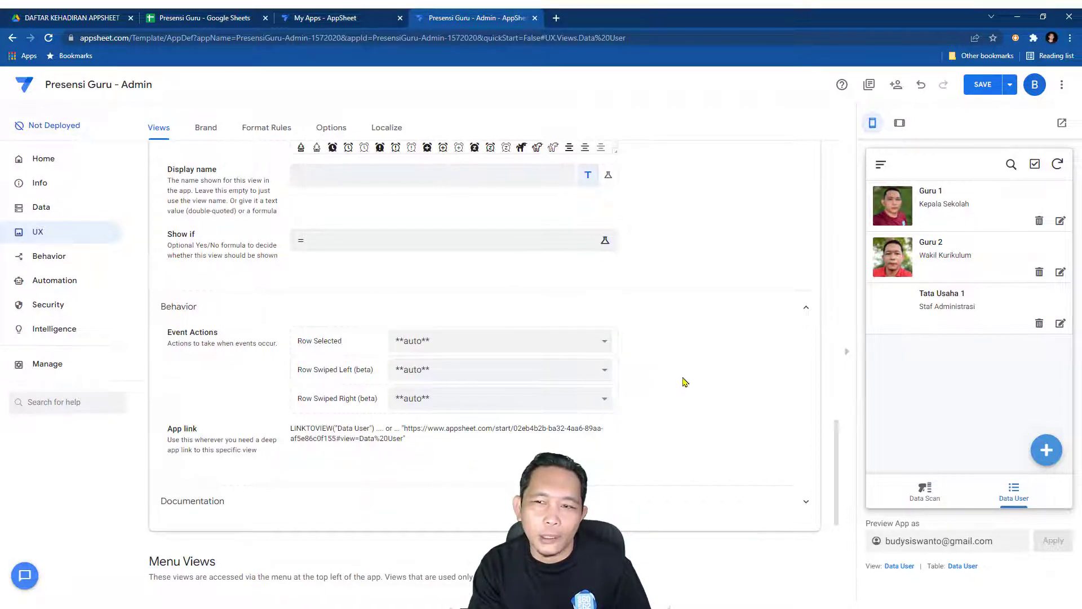
left_click(982, 84)
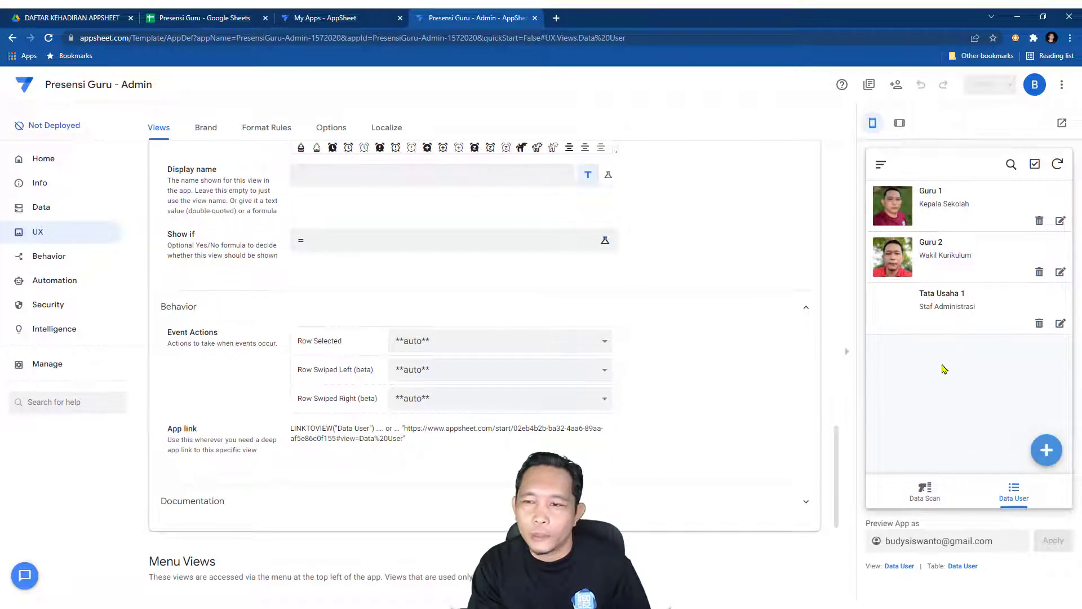
Step: Open the Data Scan form in the app preview, then switch to Google Sheets and view the Data Scan sheet's columns
left_click(925, 495)
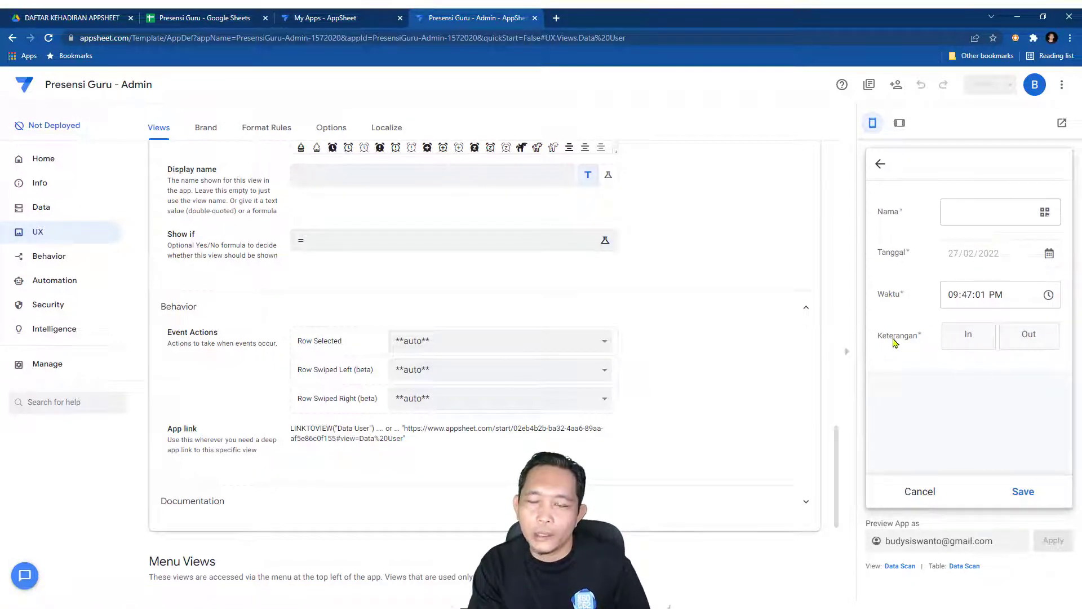
left_click(214, 17)
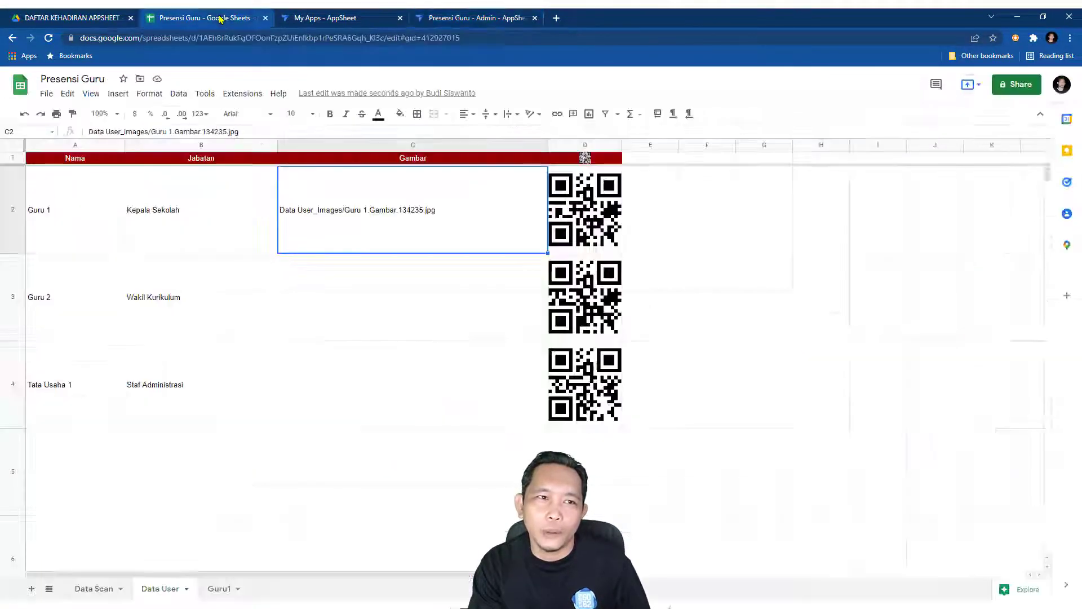
left_click(96, 588)
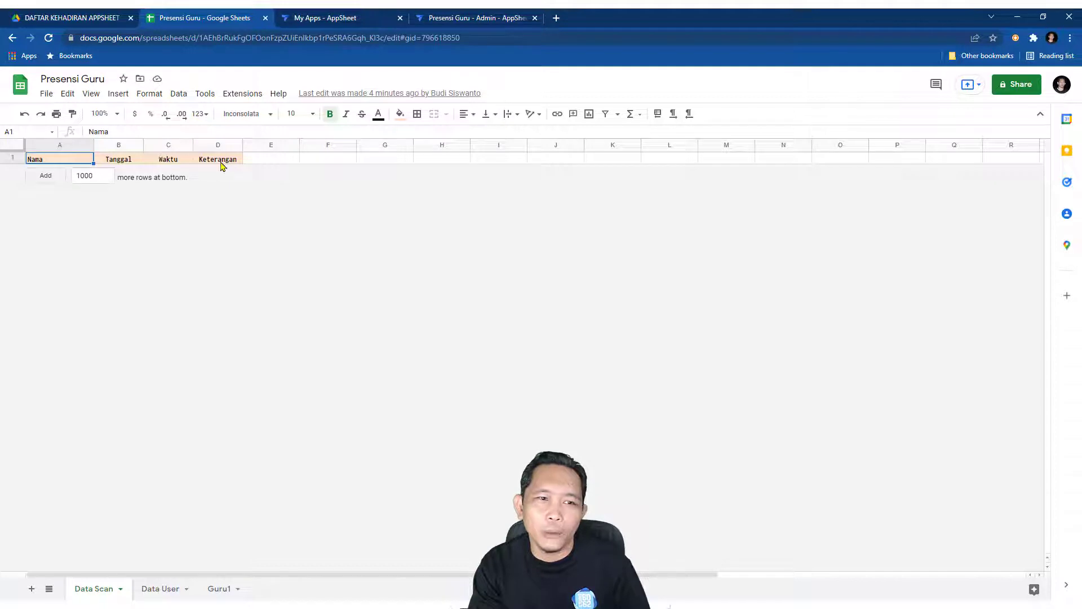
Step: Switch to AppSheet, record a test entry in the preview form for Guru 1 with Keterangan In, and check its row in Google Sheets
left_click(365, 17)
left_click(447, 17)
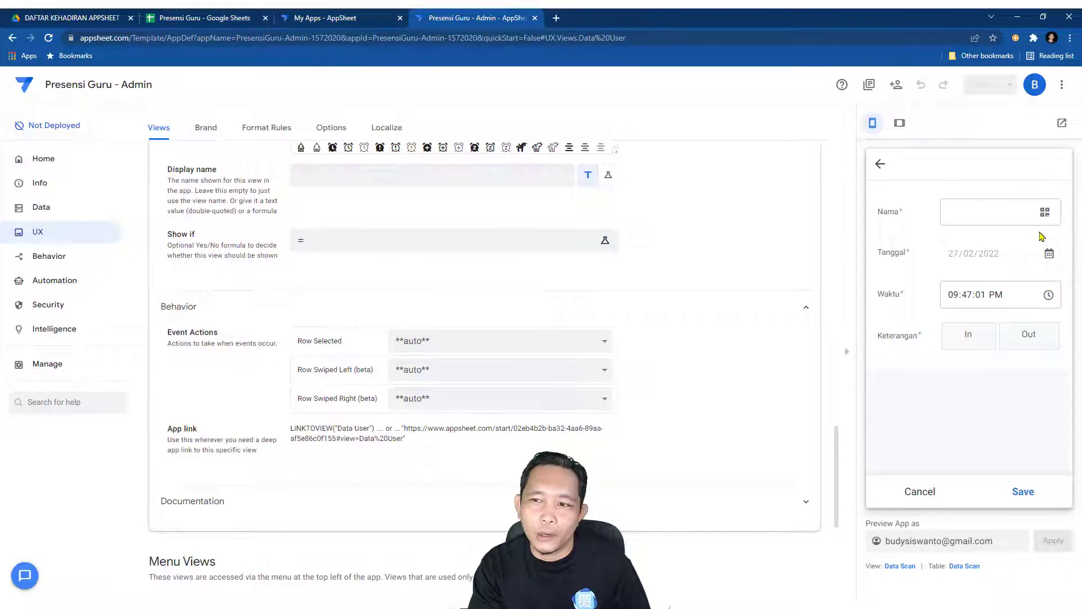
left_click(949, 216)
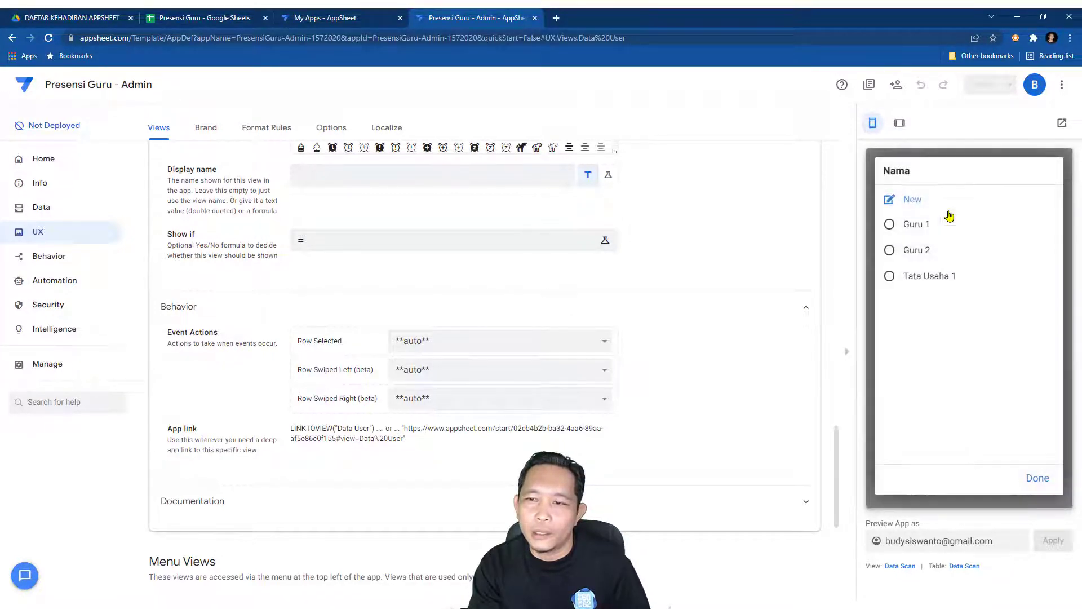
left_click(891, 225)
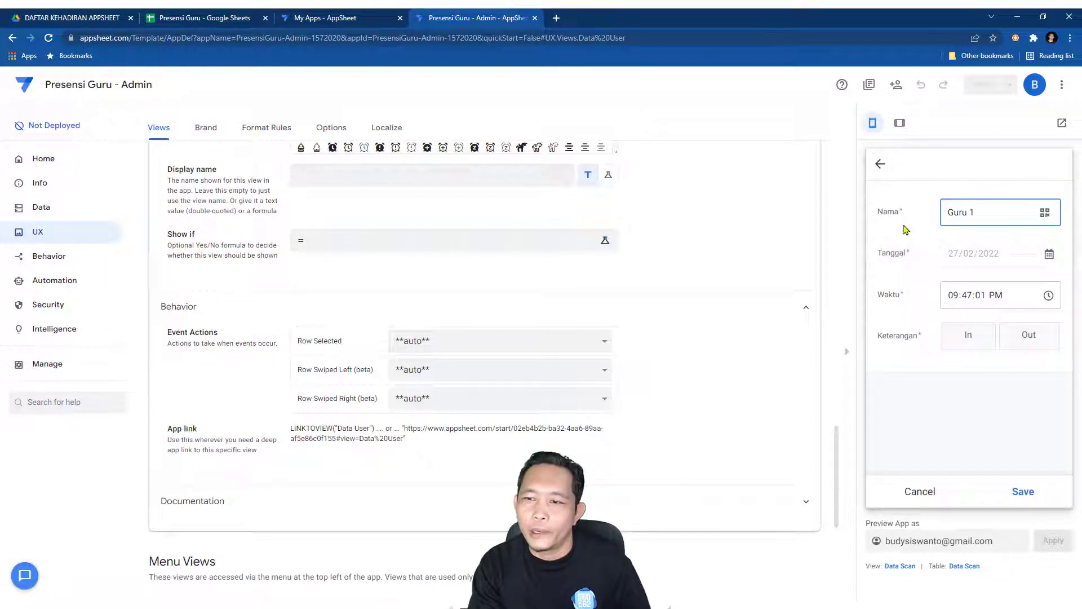
left_click(969, 335)
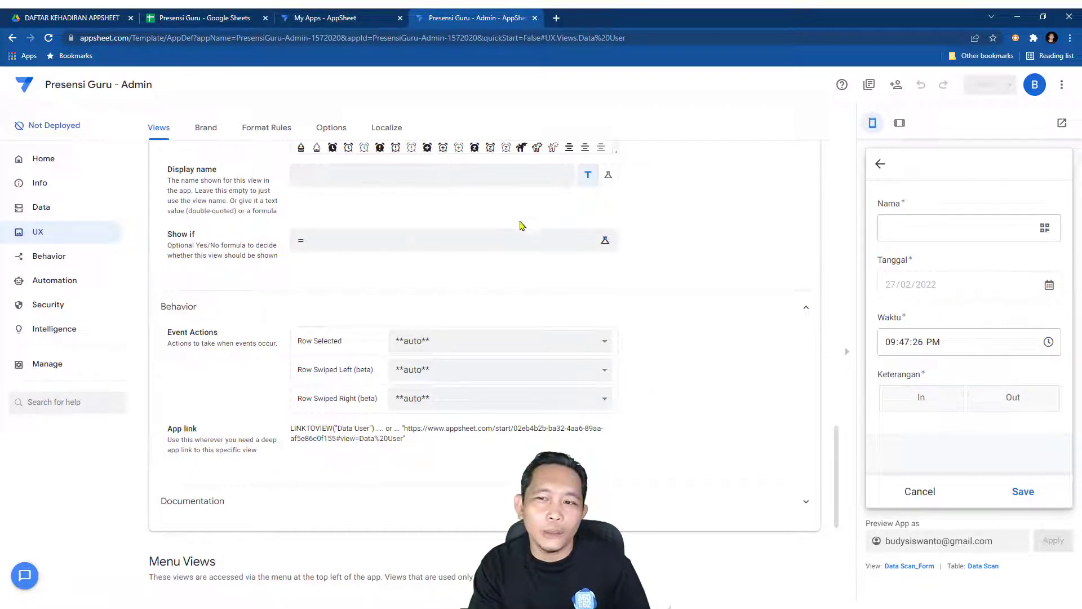
left_click(190, 22)
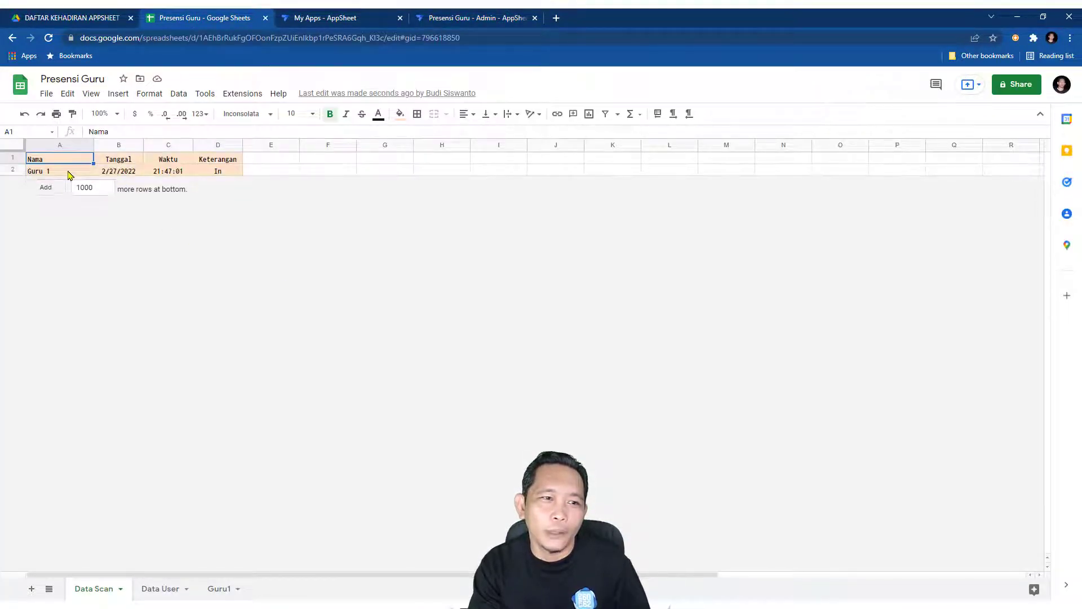
left_click_drag(68, 174, 220, 173)
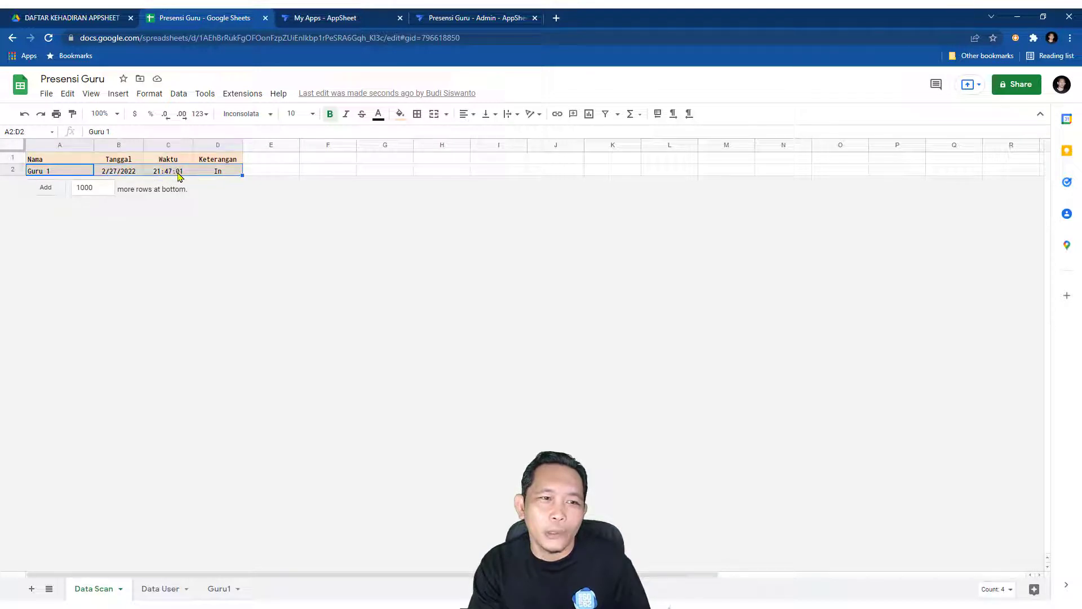
Step: Switch to AppSheet and save a second test entry in the preview form for Guru 1 with Keterangan Out
left_click(474, 17)
left_click(887, 228)
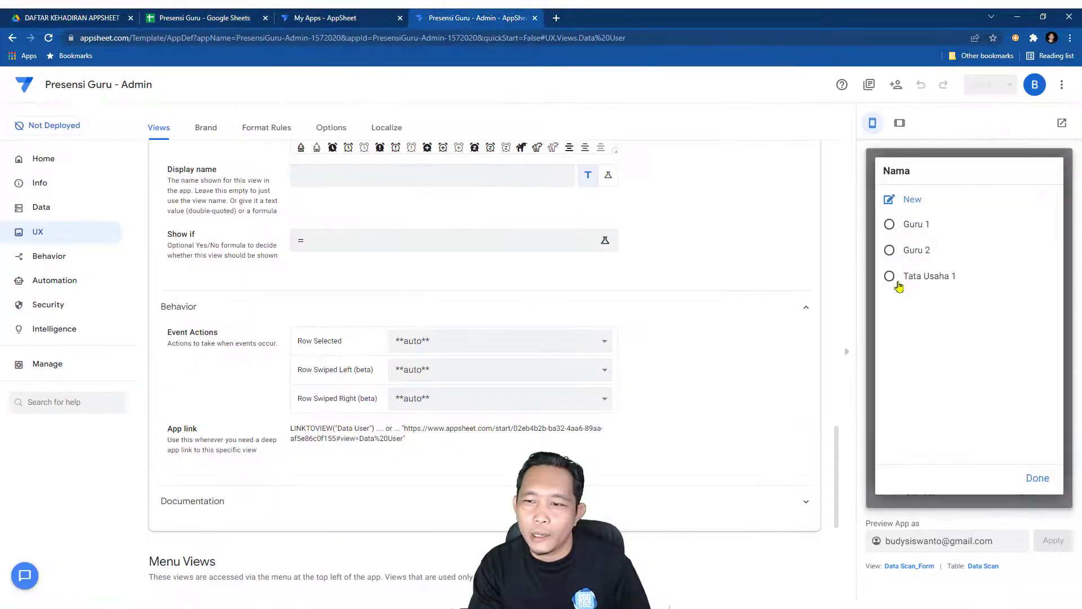
left_click(893, 228)
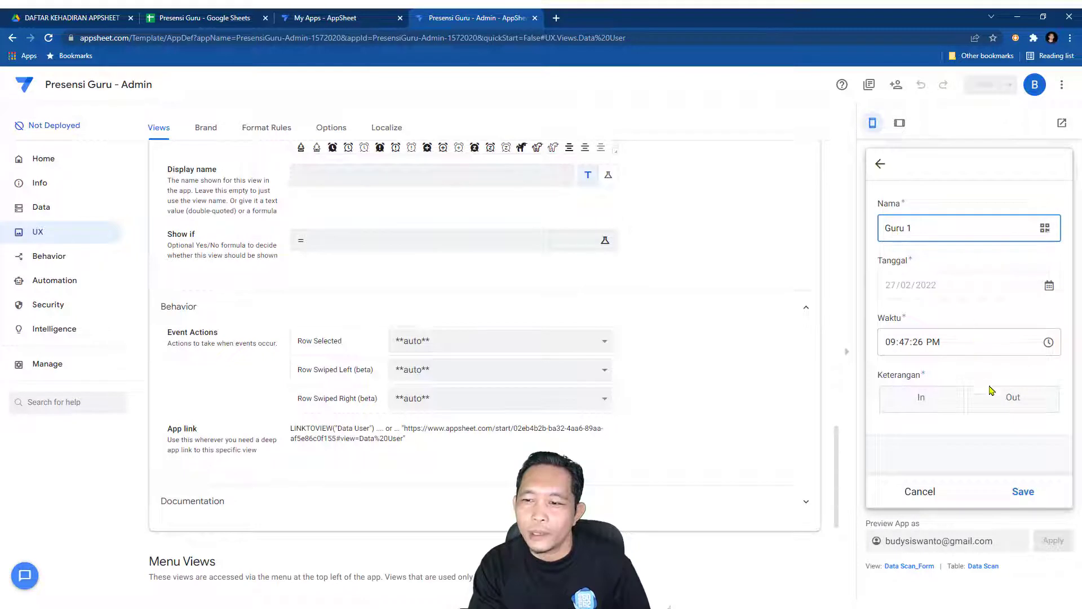
left_click(1004, 399)
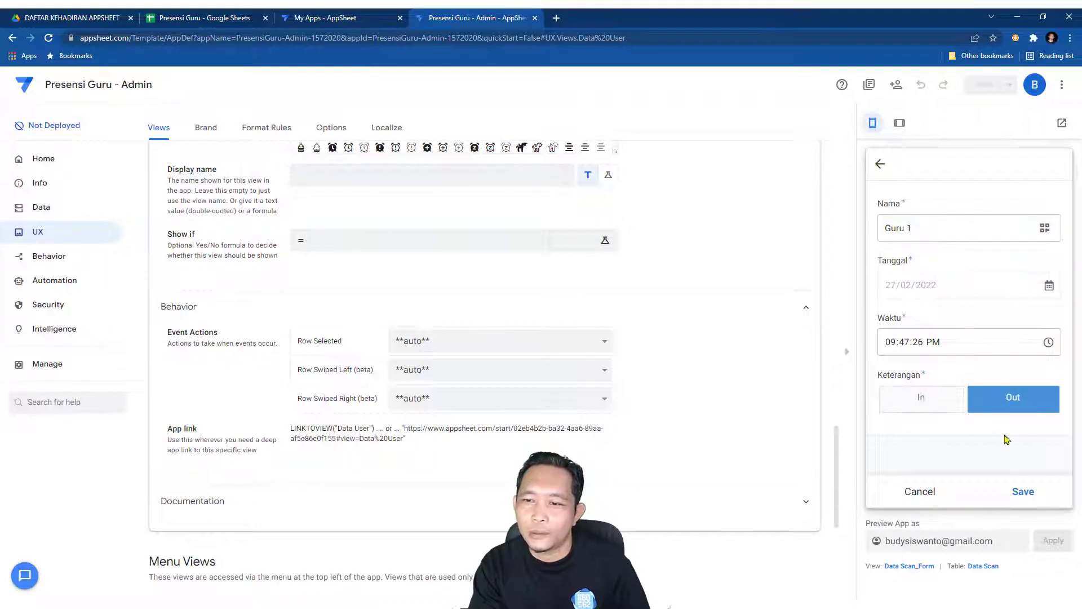
left_click(1023, 492)
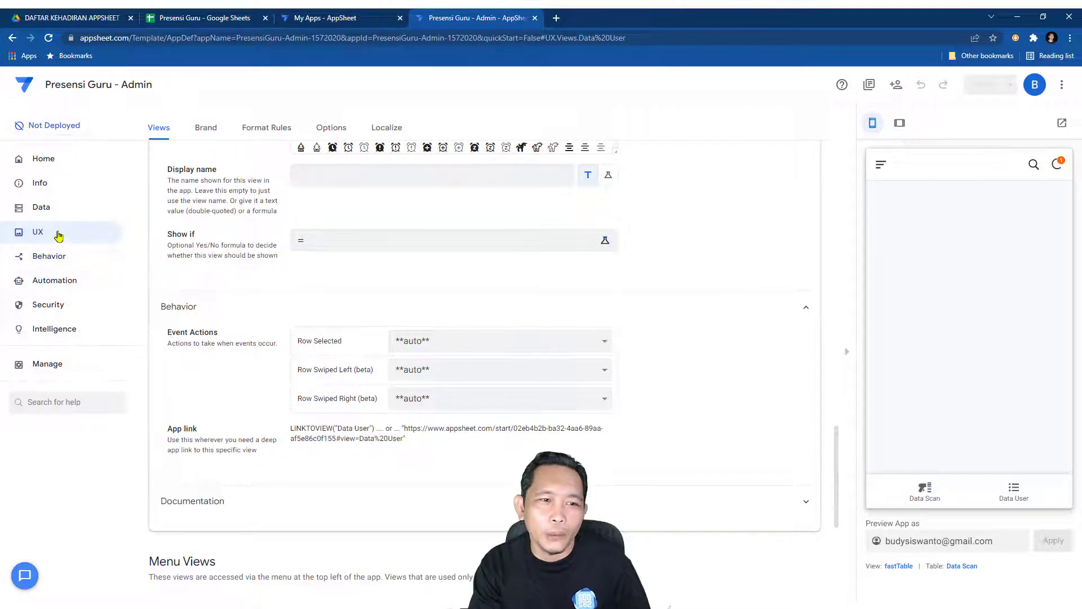
Step: Turn on Auto save and Auto re-open for the Data Scan_Form view and save the app
scroll(415, 449, "down", 3)
scroll(416, 449, "down", 2)
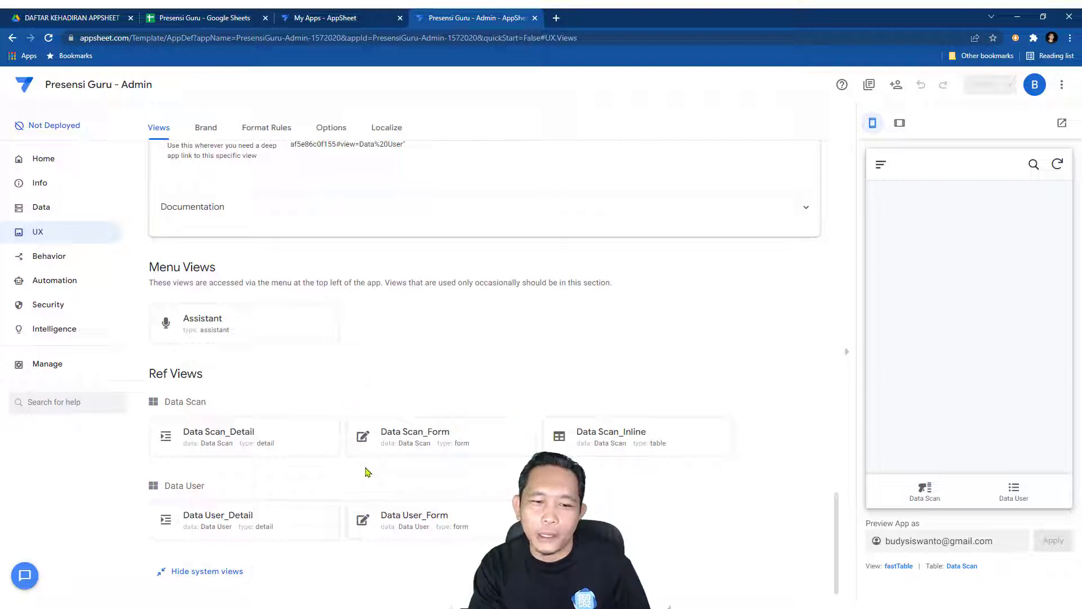
left_click(430, 438)
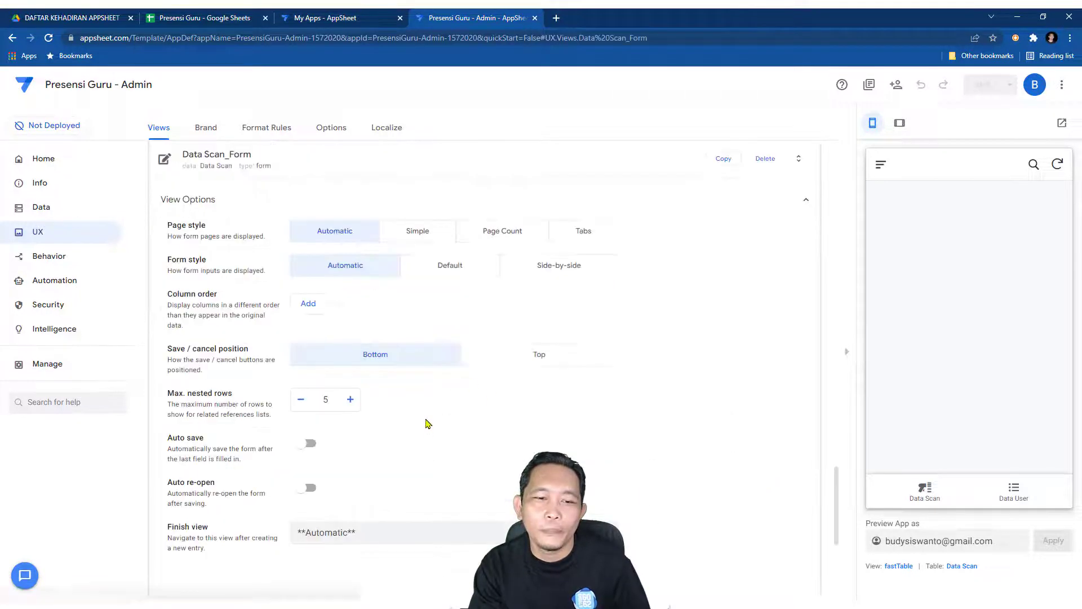
scroll(437, 422, "down", 2)
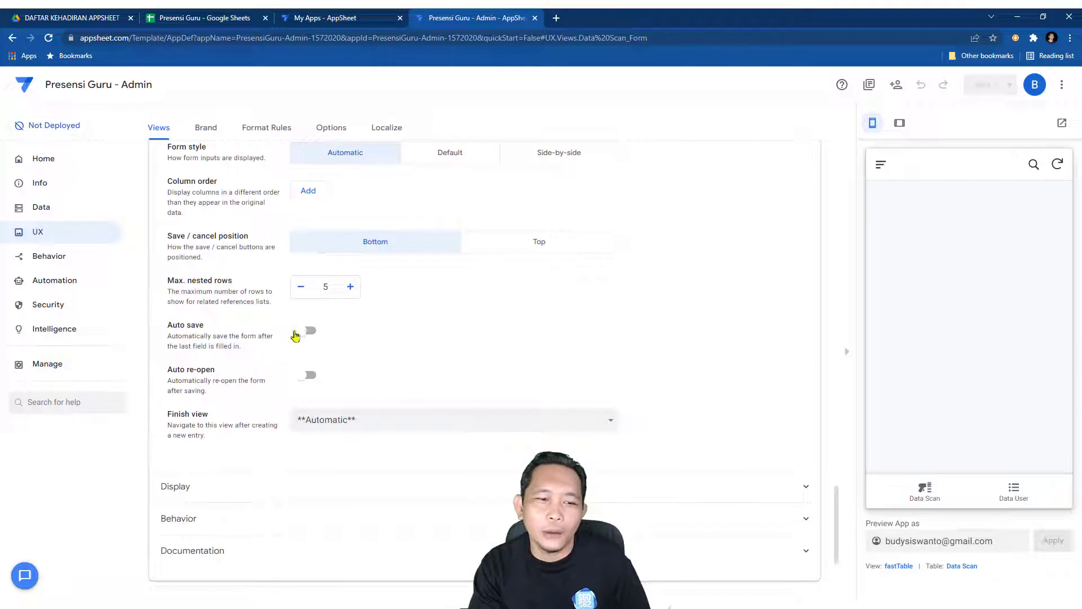
left_click(307, 331)
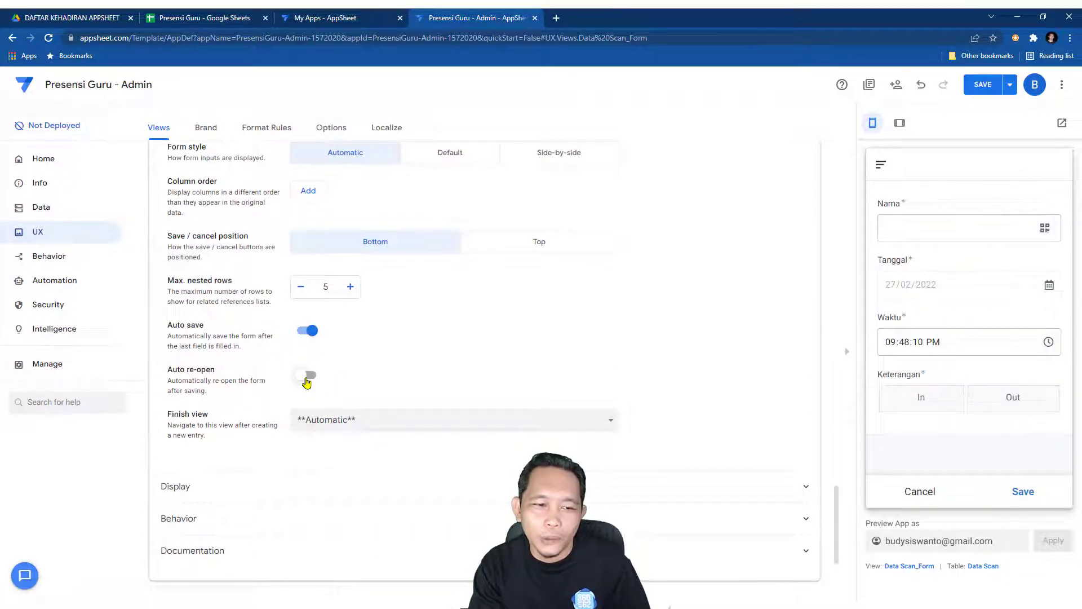
left_click(307, 376)
left_click(982, 84)
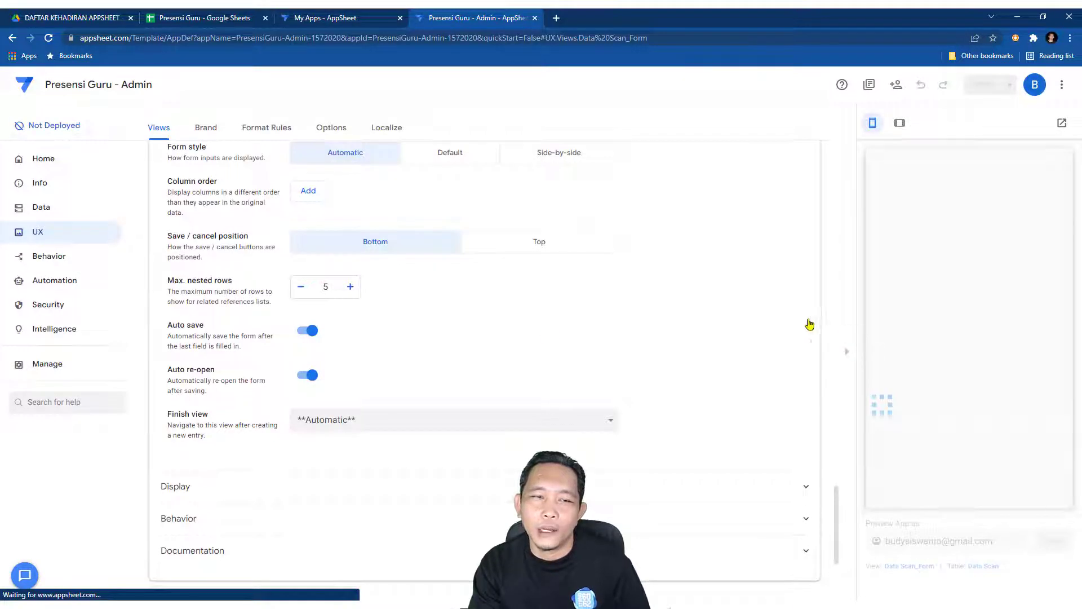
Step: Switch to Google Sheets and check the recorded In and Out entries for Guru 1 in the Data Scan sheet
left_click(208, 19)
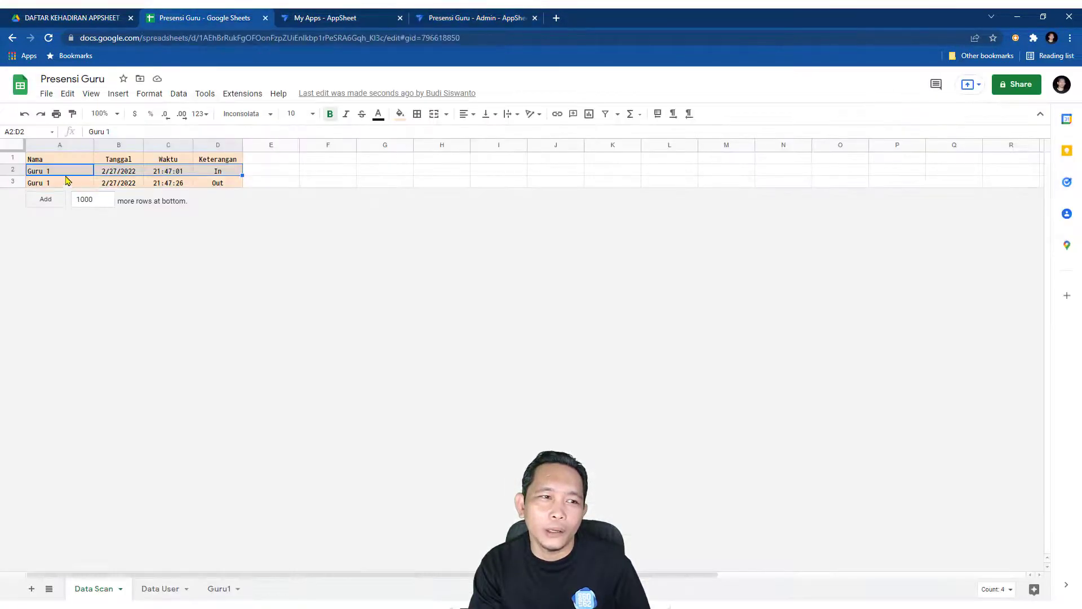
left_click(209, 175)
left_click(77, 186)
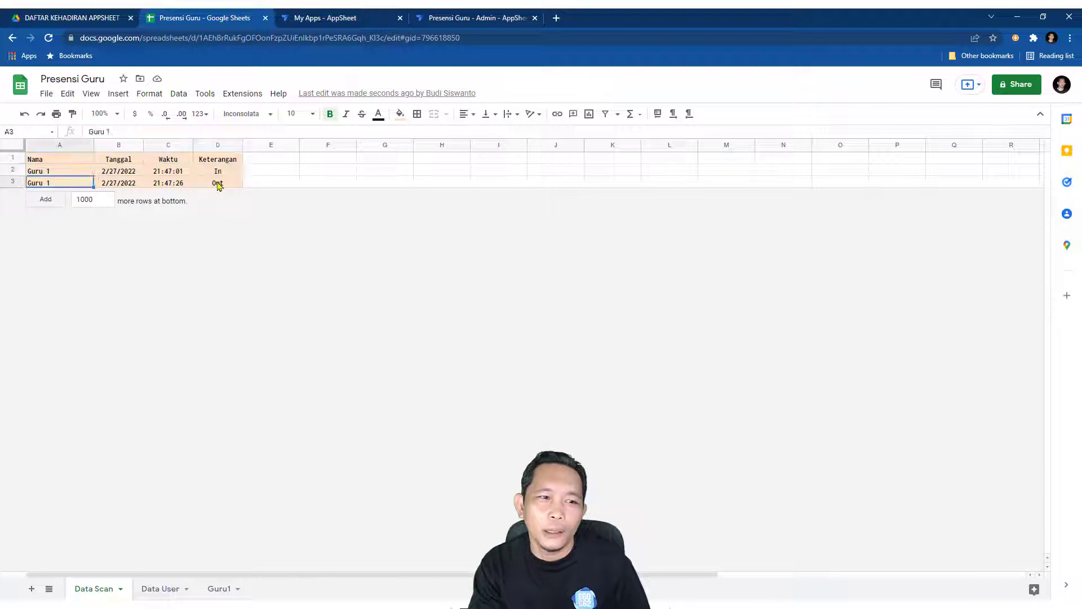
left_click(218, 184)
left_click_drag(55, 163, 205, 231)
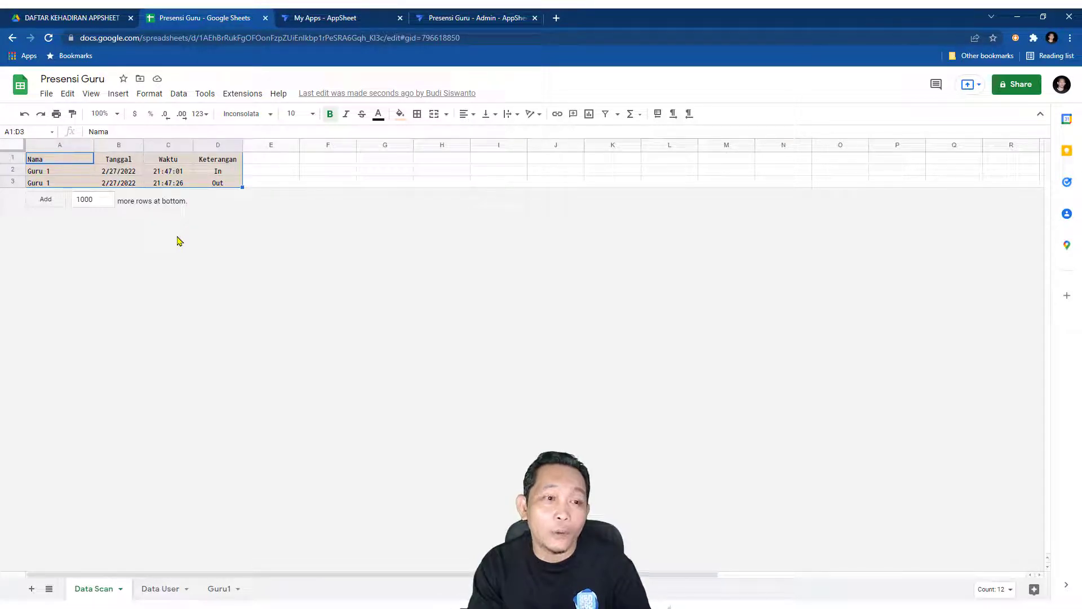
Step: Open the Guru1 sheet and examine its filtered In and Out attendance records in columns A to H
left_click(220, 588)
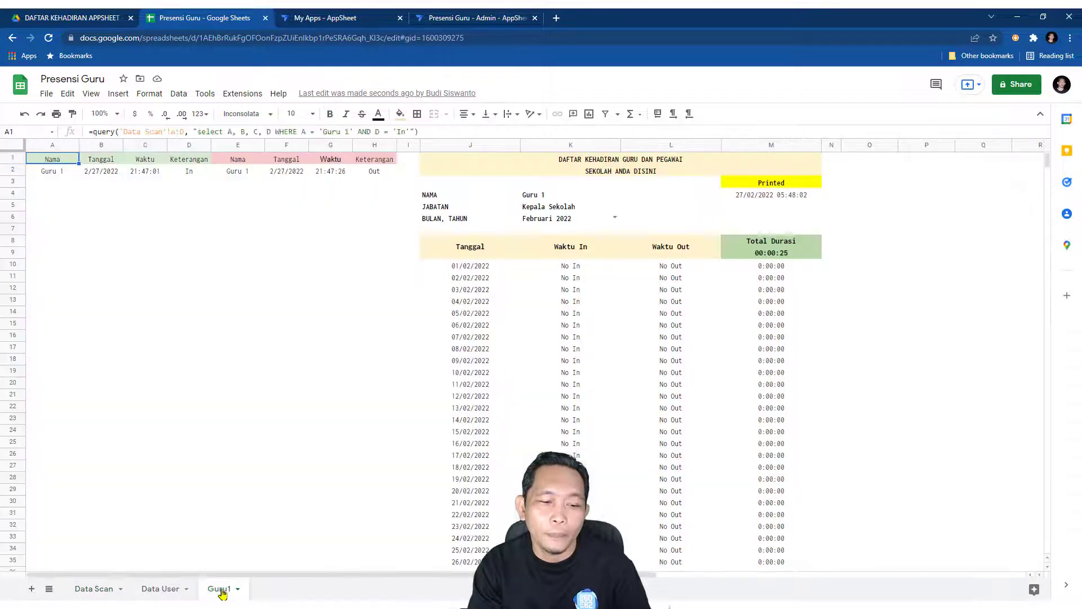
left_click(305, 443)
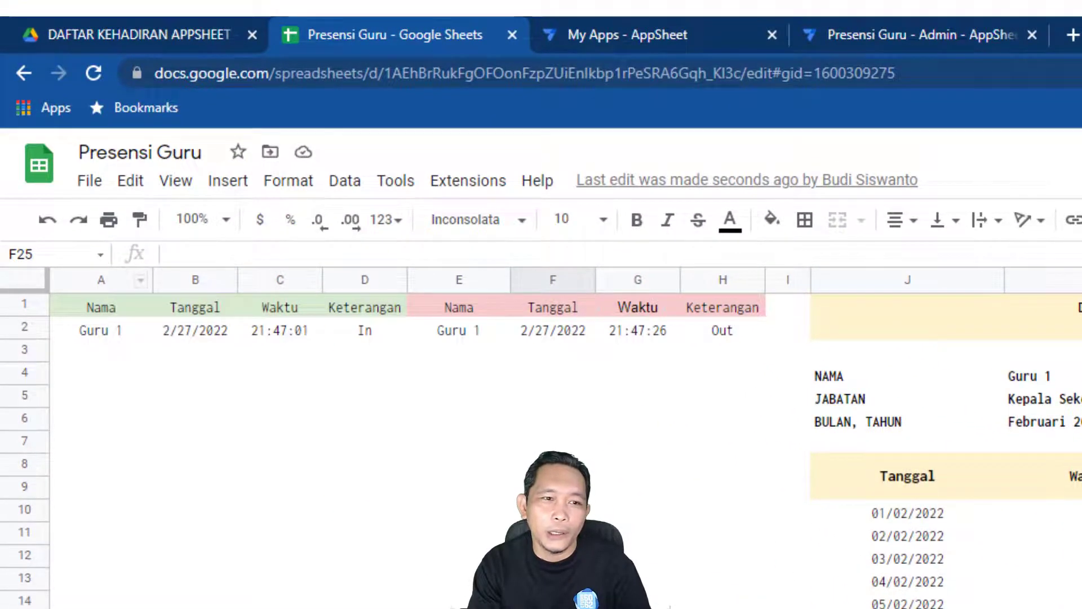
left_click(101, 338)
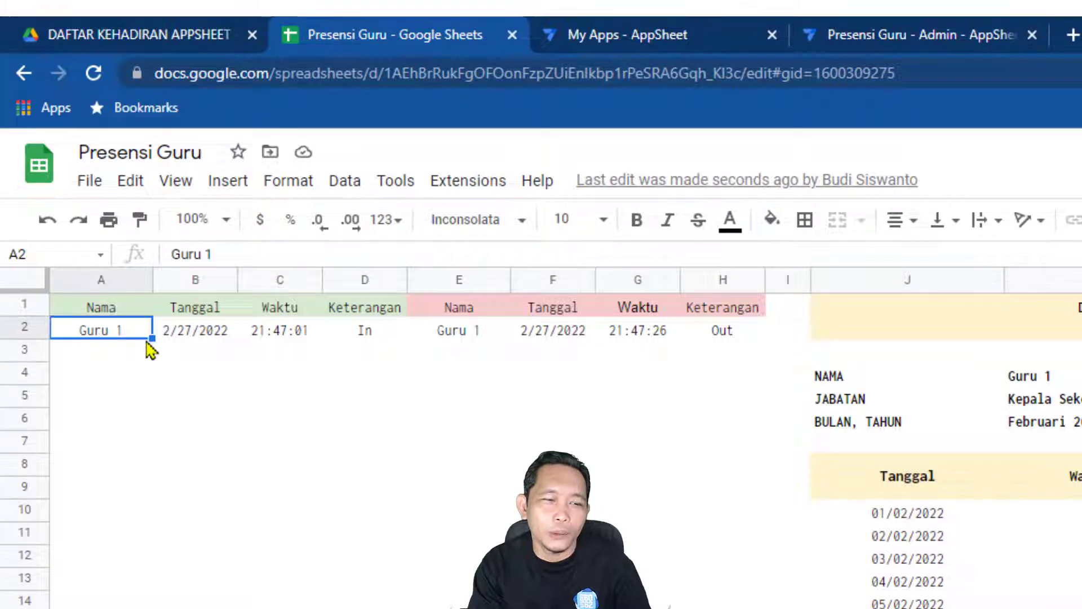
left_click_drag(121, 308, 363, 327)
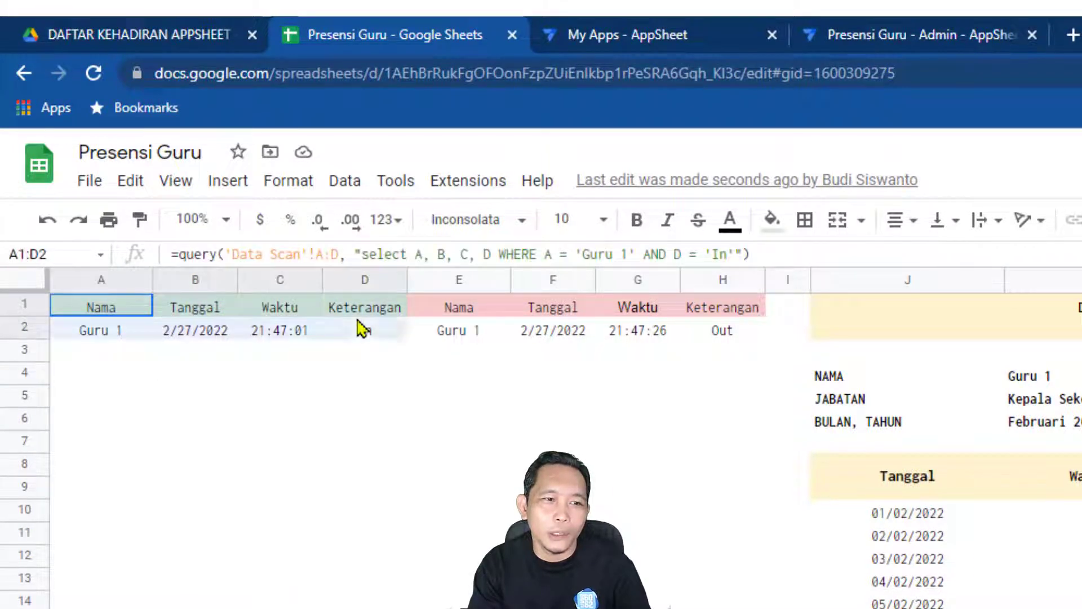
left_click_drag(454, 307, 708, 338)
left_click(704, 426)
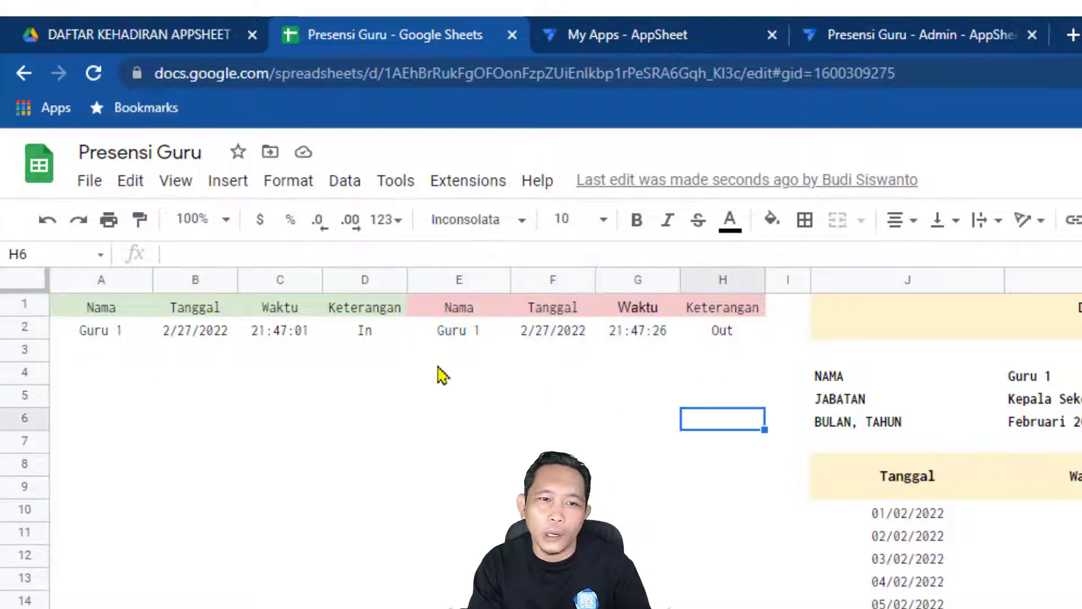
left_click_drag(103, 307, 742, 338)
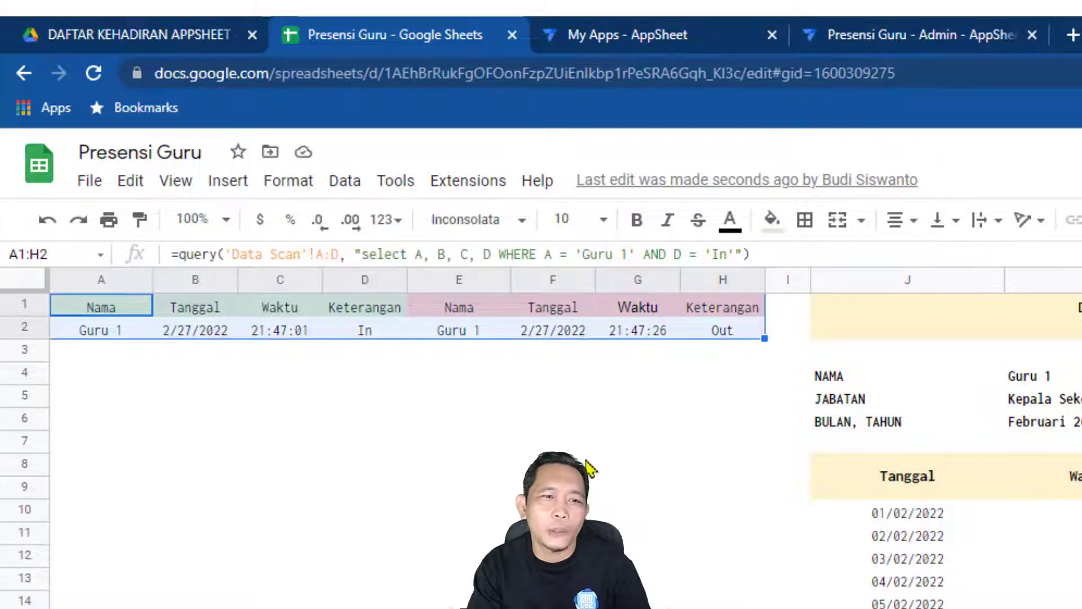
left_click(588, 468)
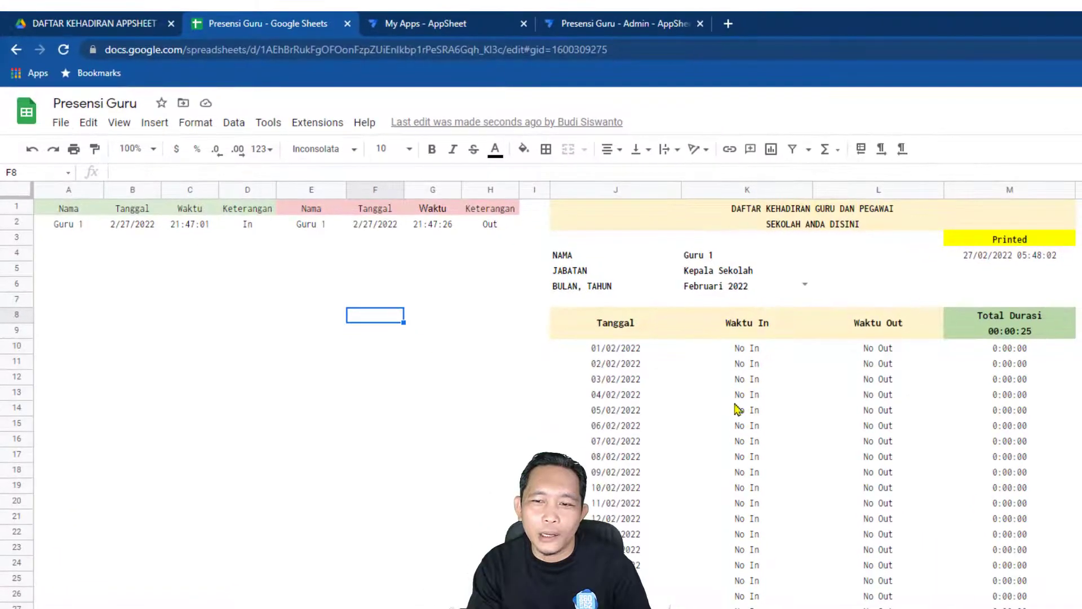
Step: Check the Waktu In, Waktu Out and duration cells for 27/02/2022 in the Guru1 attendance table
scroll(906, 411, "down", 4)
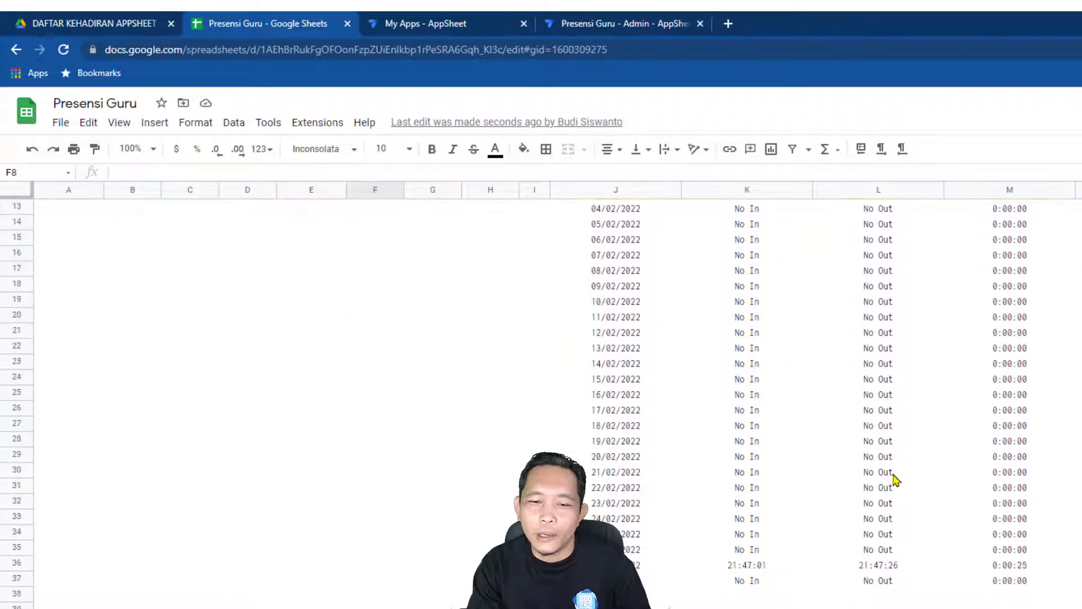
left_click(643, 565)
left_click(738, 570)
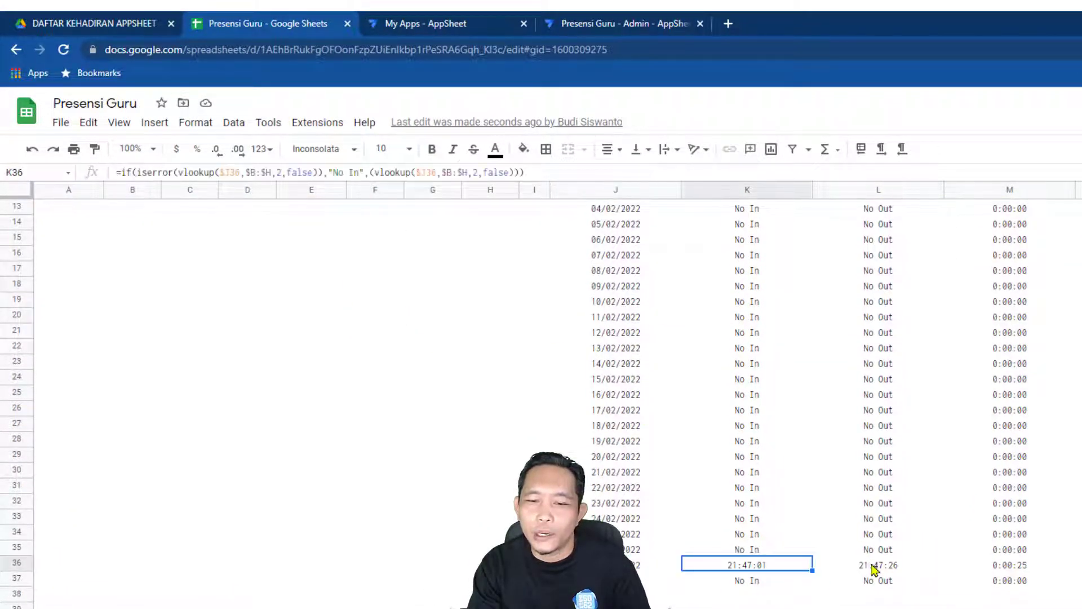
left_click(871, 566)
left_click(995, 564)
scroll(994, 570, "up", 4)
scroll(993, 571, "down", 4)
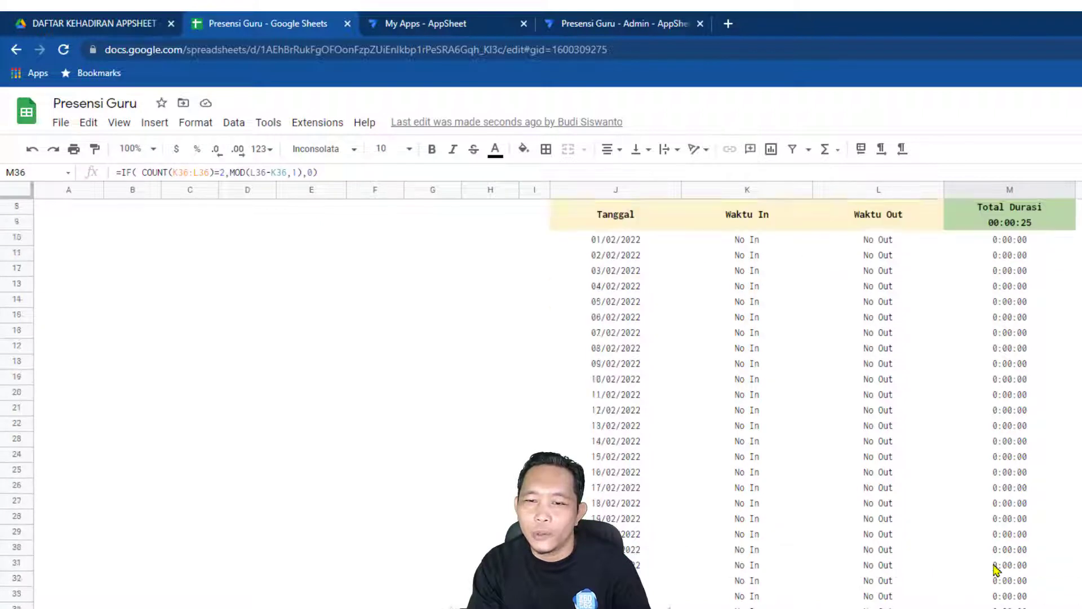
left_click(734, 565)
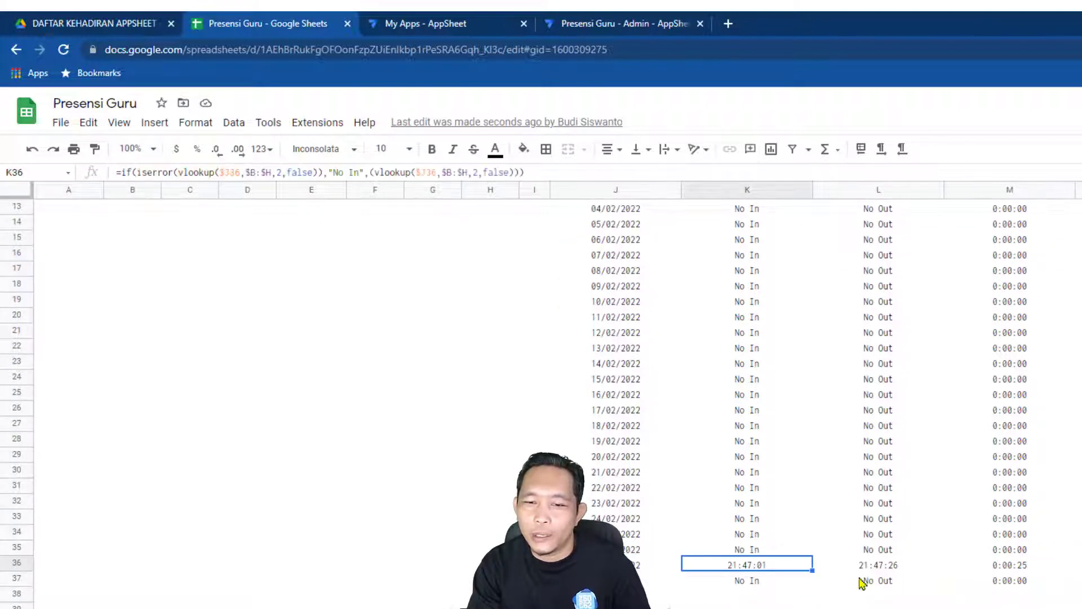
left_click(886, 567)
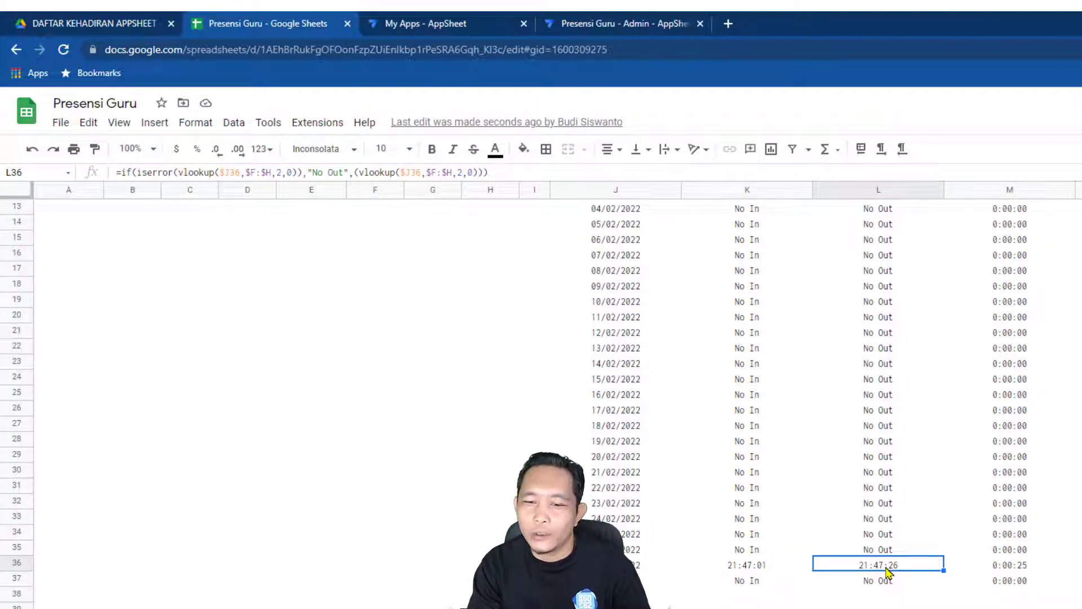
left_click(1023, 566)
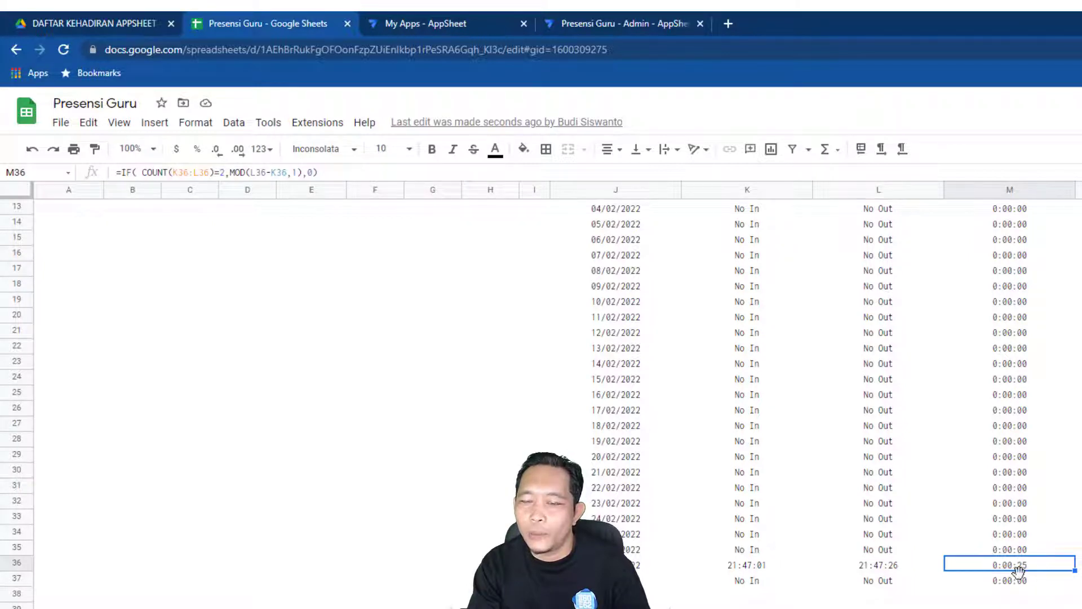
Step: Review the attendance report's total duration and its NAMA, JABATAN and BULAN, TAHUN header fields, including the month dropdown
scroll(1018, 571, "up", 5)
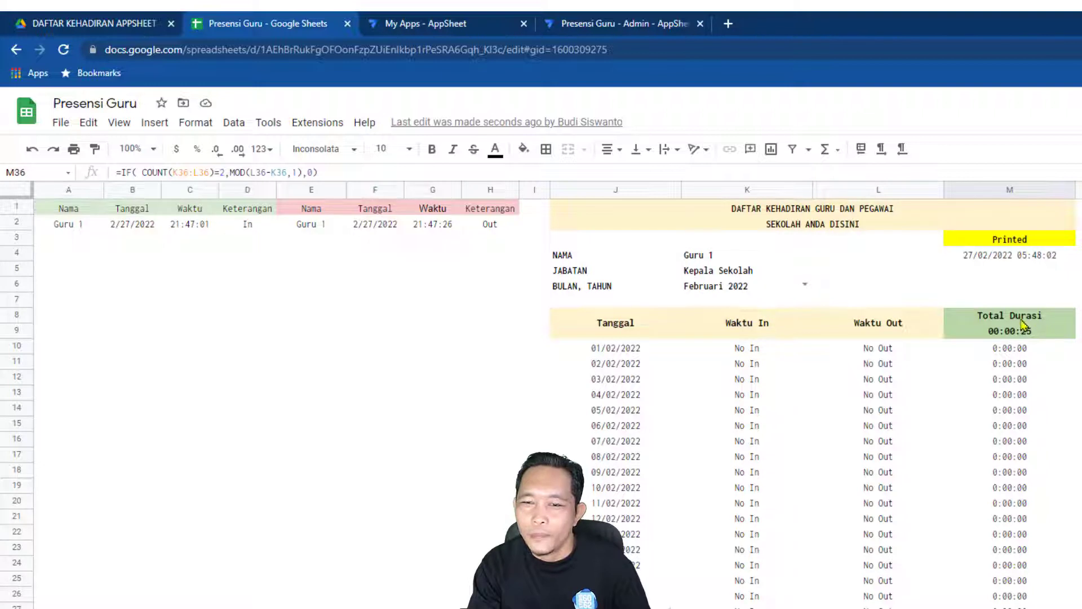
left_click(718, 257)
left_click(731, 276)
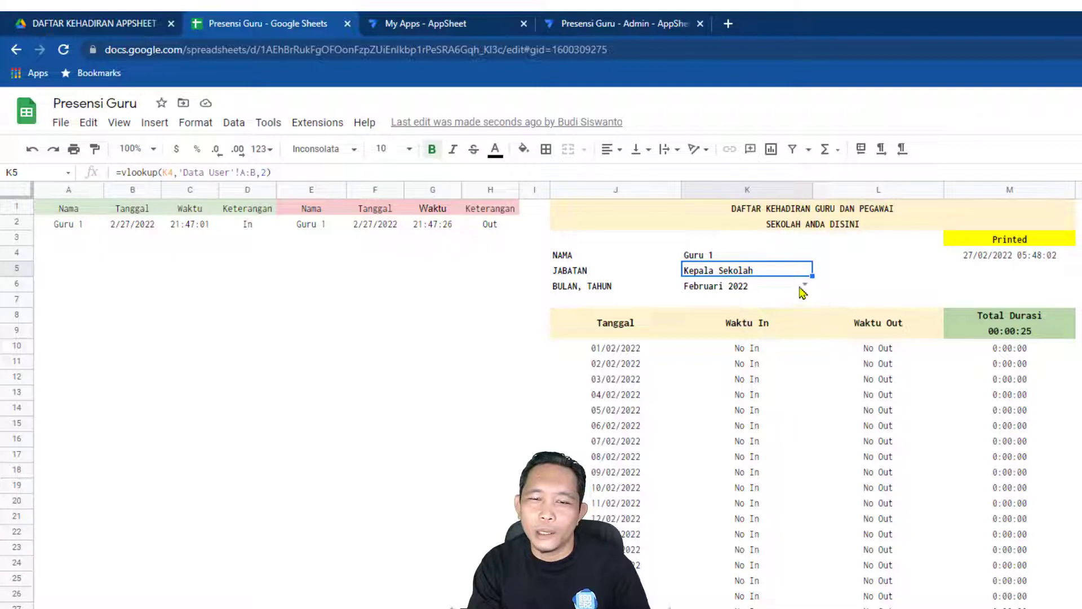
left_click(849, 288)
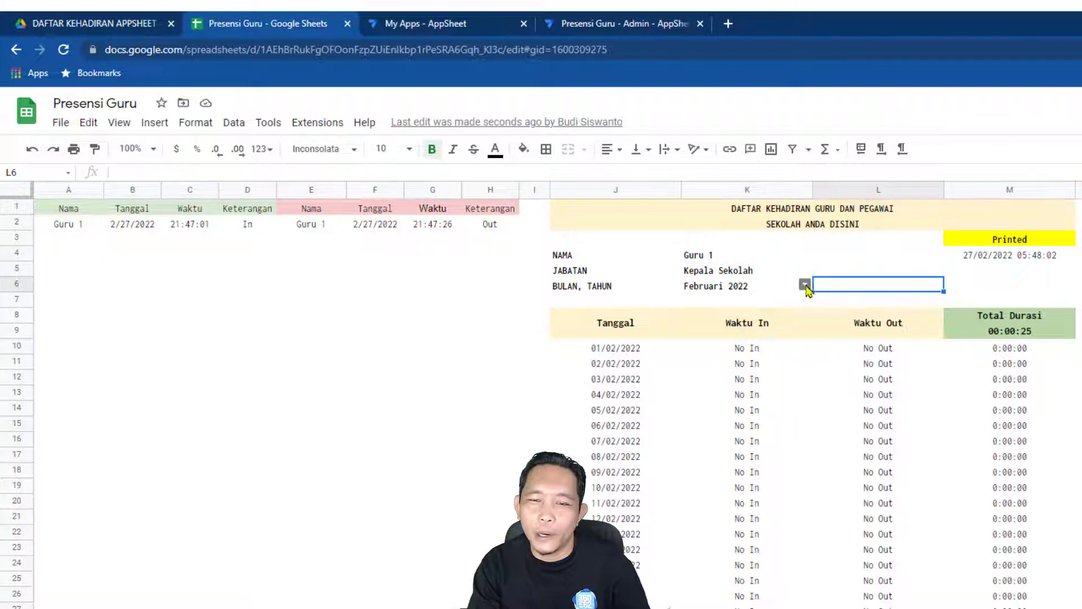
left_click(804, 284)
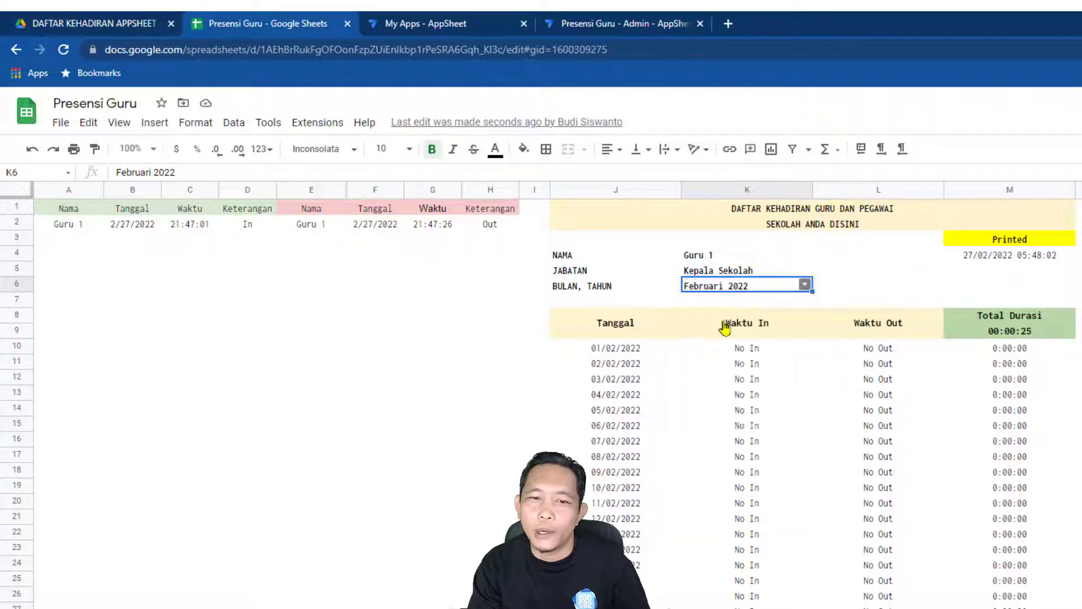
left_click(726, 321)
left_click(876, 285)
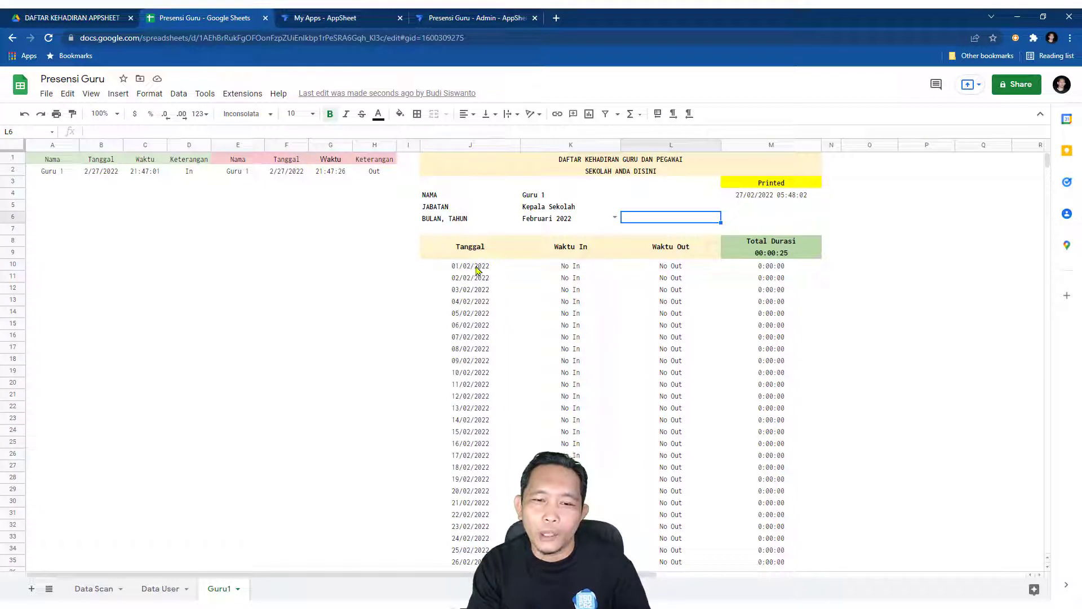
Step: Set the first Tanggal date in J10 to 27/02/2022 and fill the date series down to J26
left_click(479, 268)
double_click(466, 270)
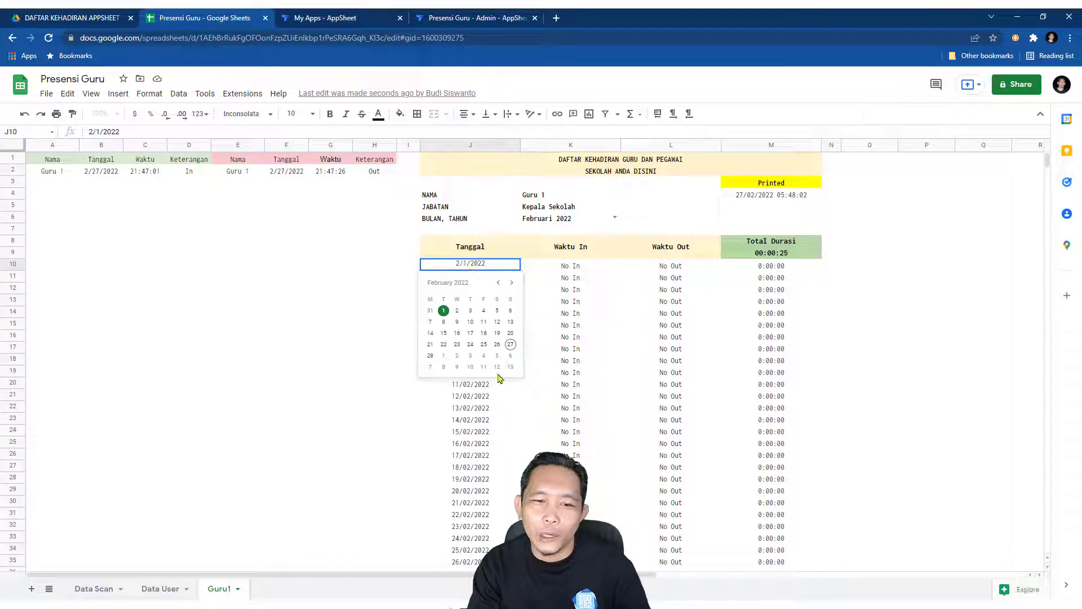
left_click(514, 347)
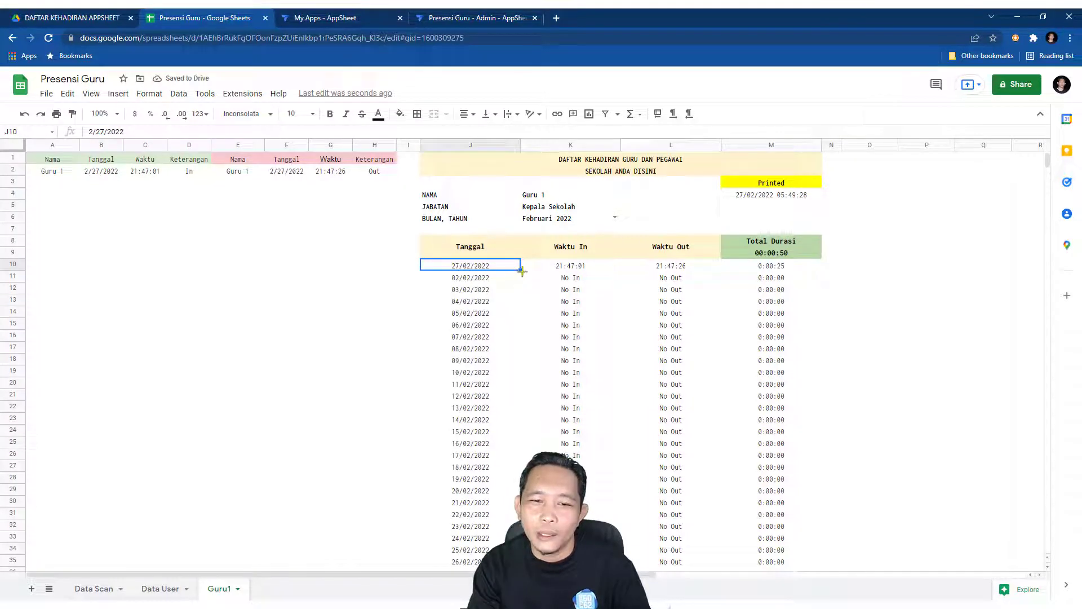
left_click_drag(523, 272, 524, 455)
left_click(541, 336)
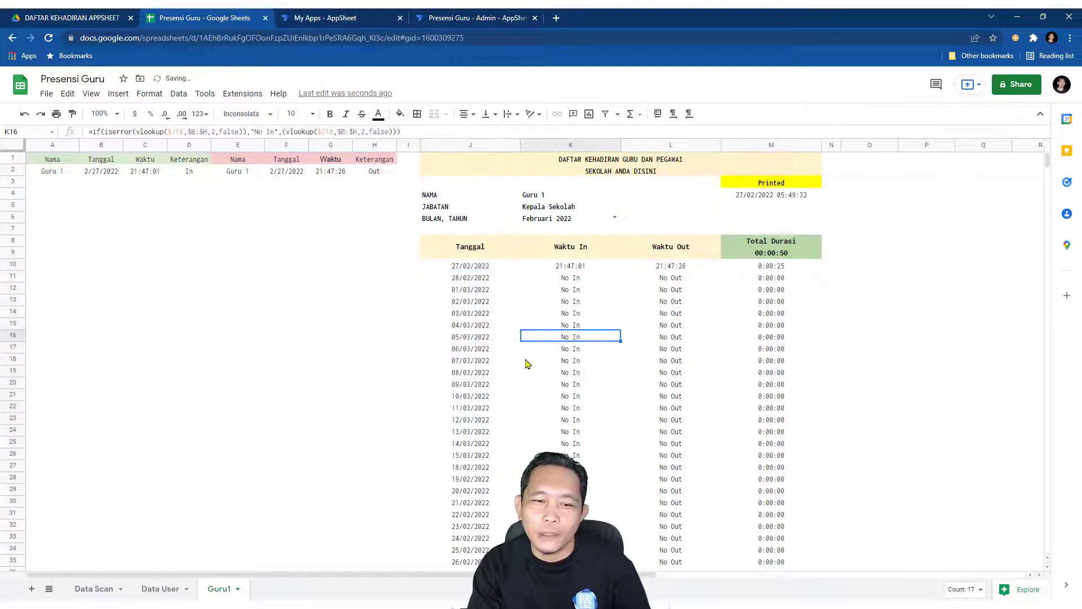
Step: Delete rows 22 to 44 from the Guru1 sheet
left_click(468, 407)
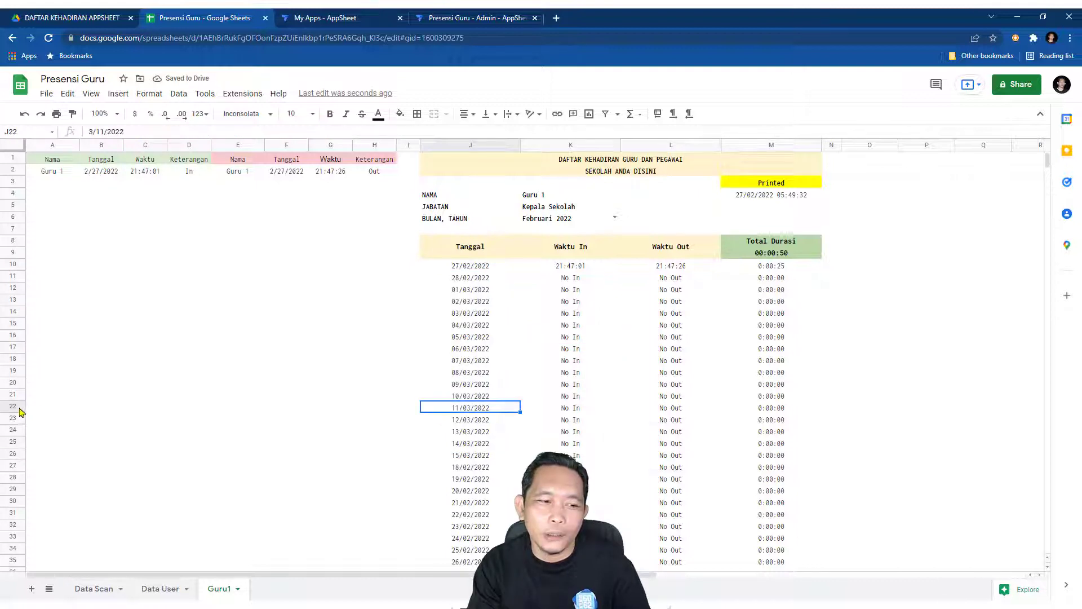
left_click_drag(20, 412, 186, 485)
right_click(186, 485)
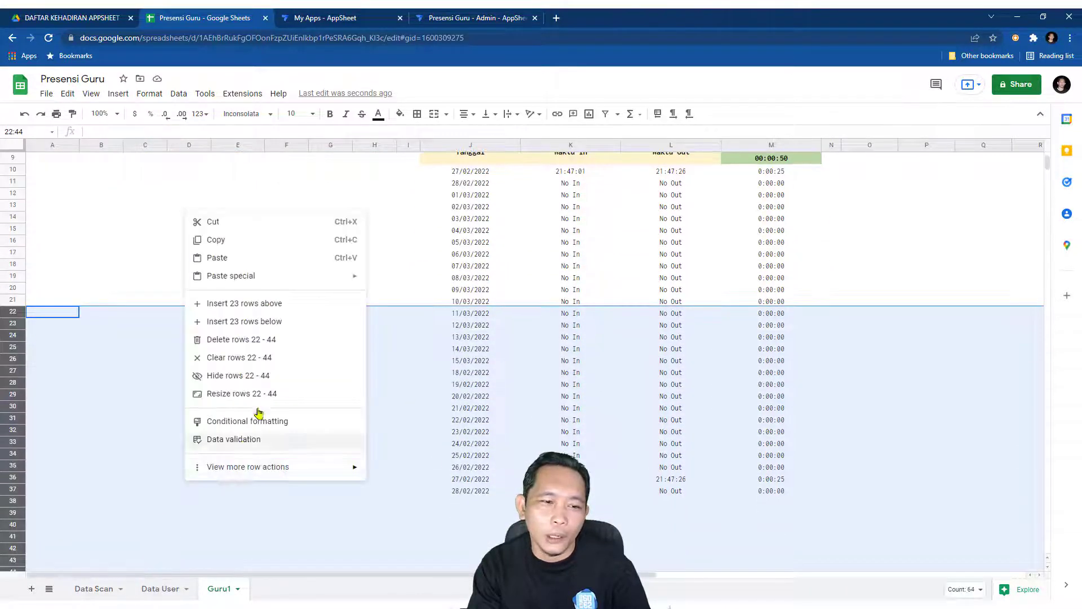
left_click(231, 340)
left_click(356, 406)
scroll(359, 410, "up", 3)
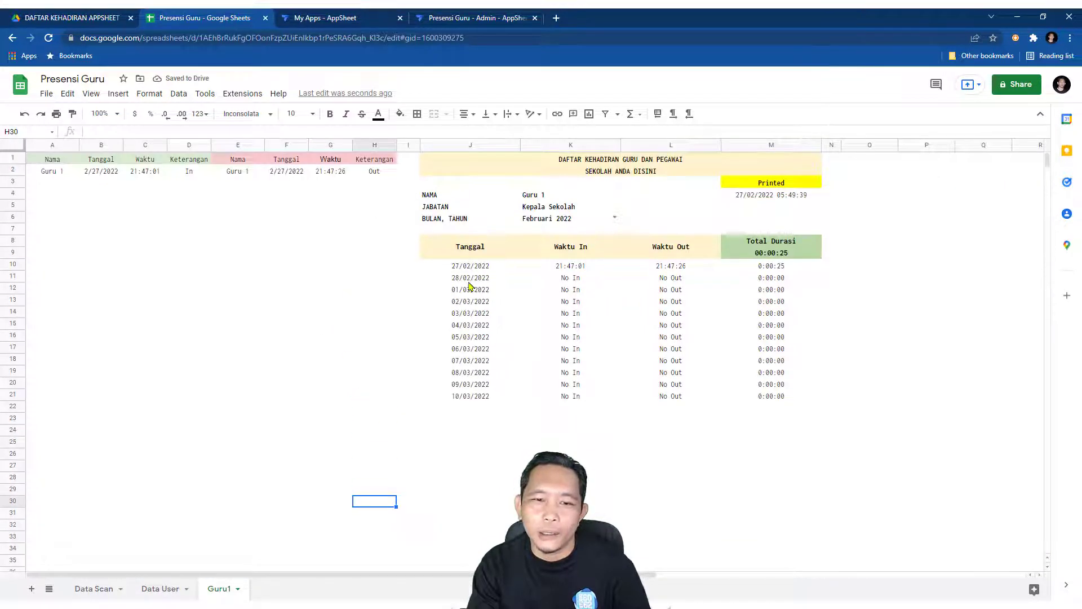
Step: Inspect the Waktu In and Waktu Out lookup formulas for 28/02/2022
left_click(577, 281)
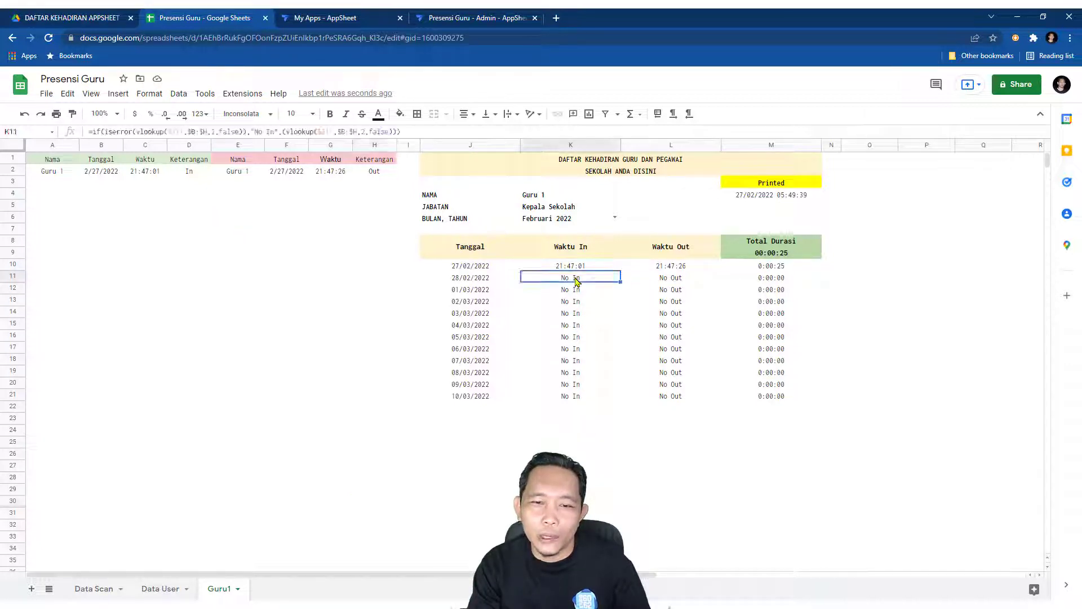
left_click(665, 283)
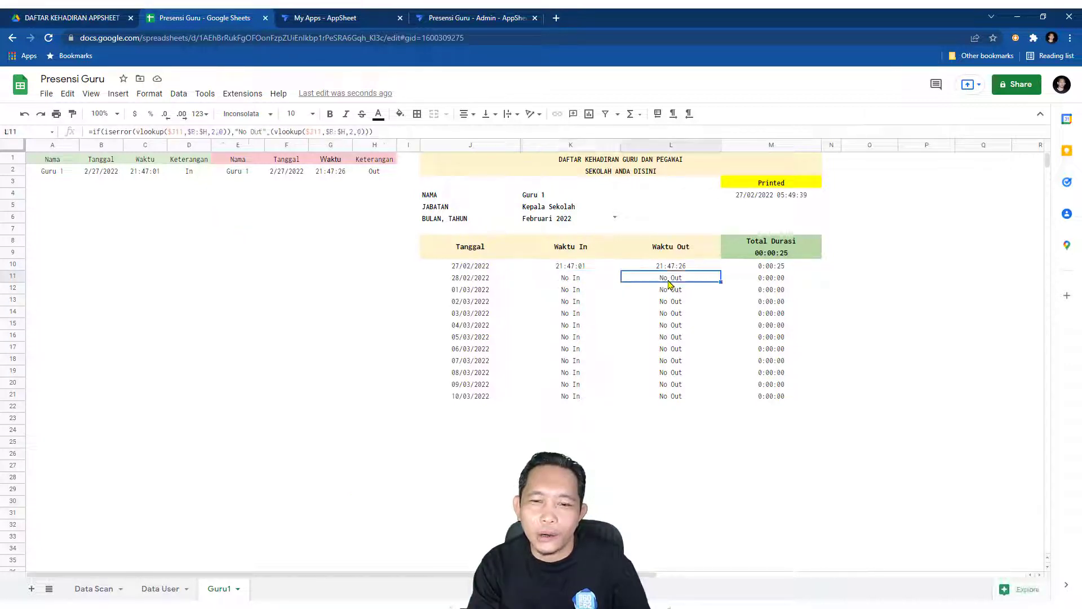
left_click(570, 282)
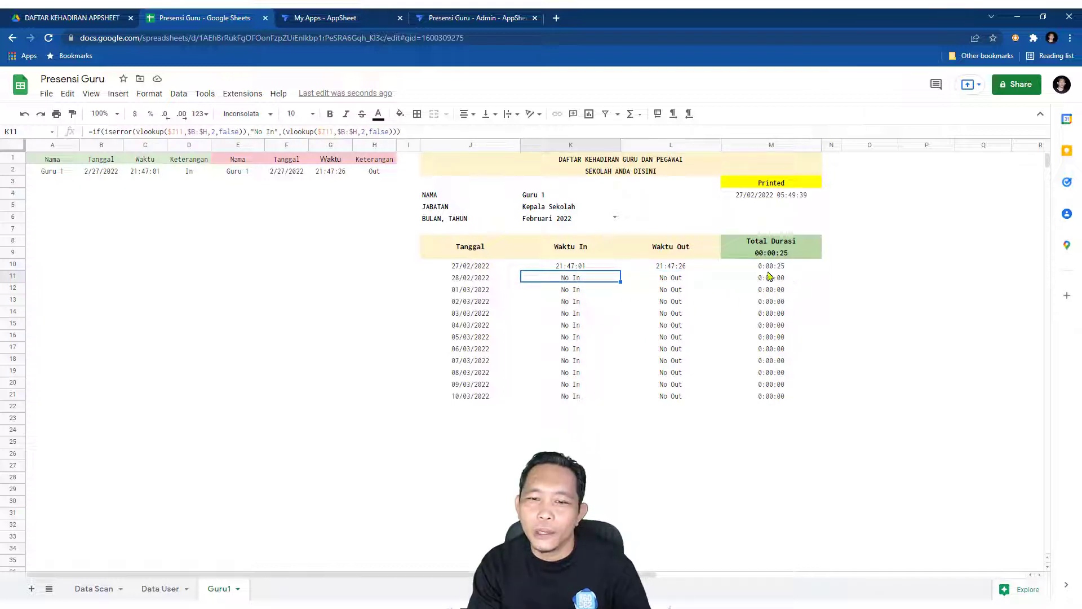
Step: Examine the Tanggal dates and the Waktu In, Waktu Out formulas in the Guru1 rows for 28/02/2022 and the following days
left_click(786, 282)
left_click(473, 292)
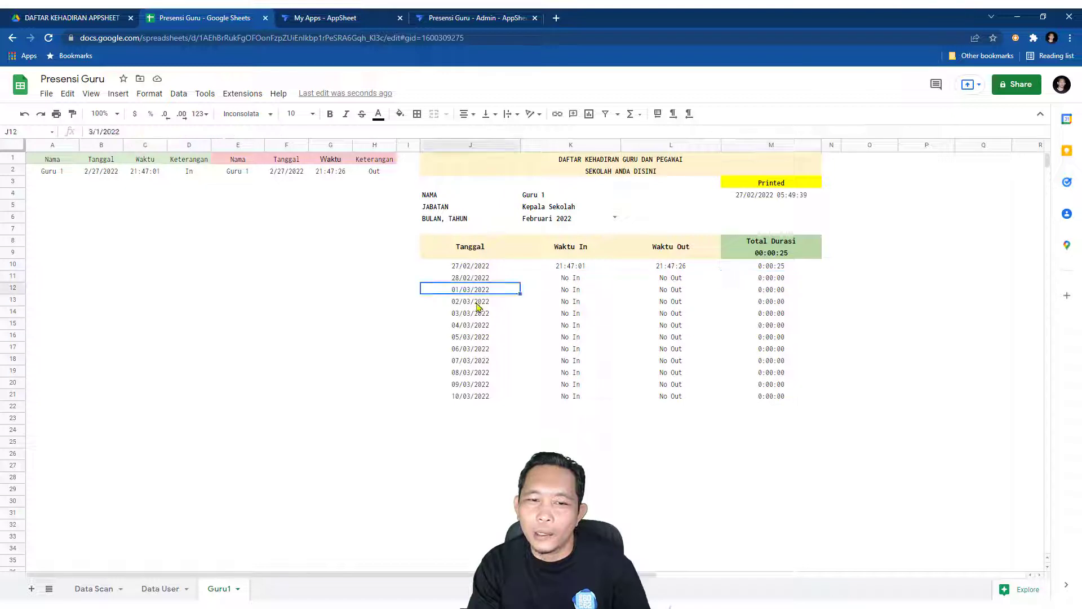
left_click(476, 303)
left_click(482, 315)
left_click(482, 337)
left_click(484, 301)
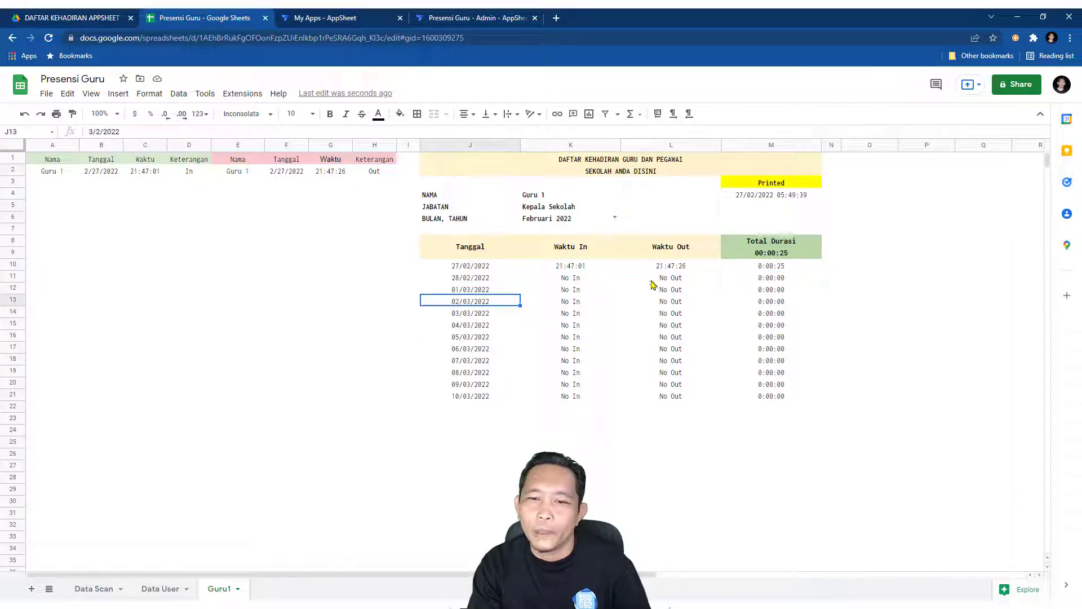
left_click(572, 280)
left_click(675, 281)
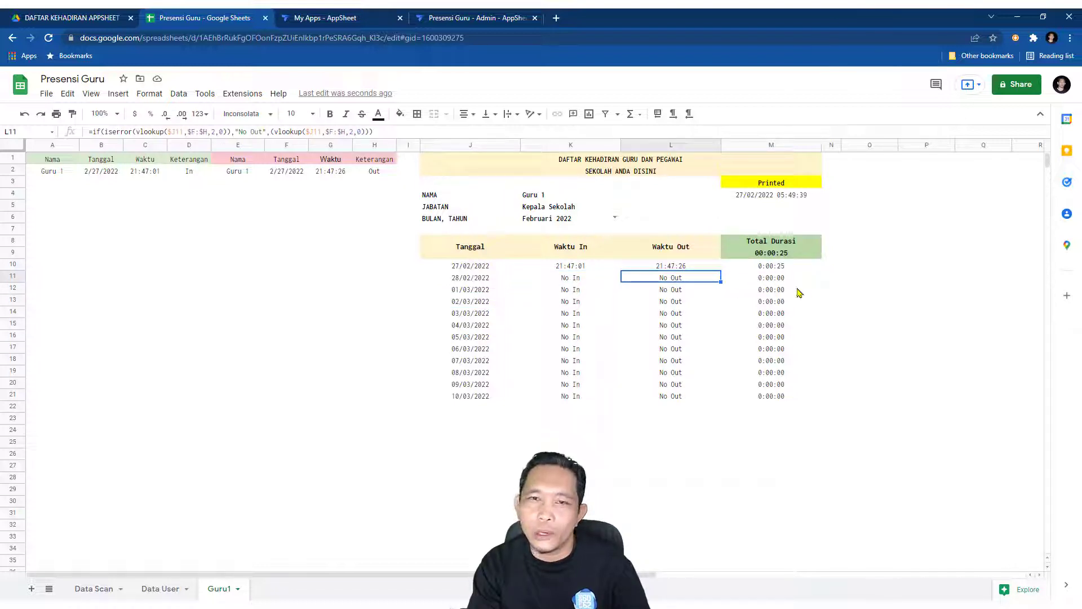
left_click(571, 293)
left_click(662, 295)
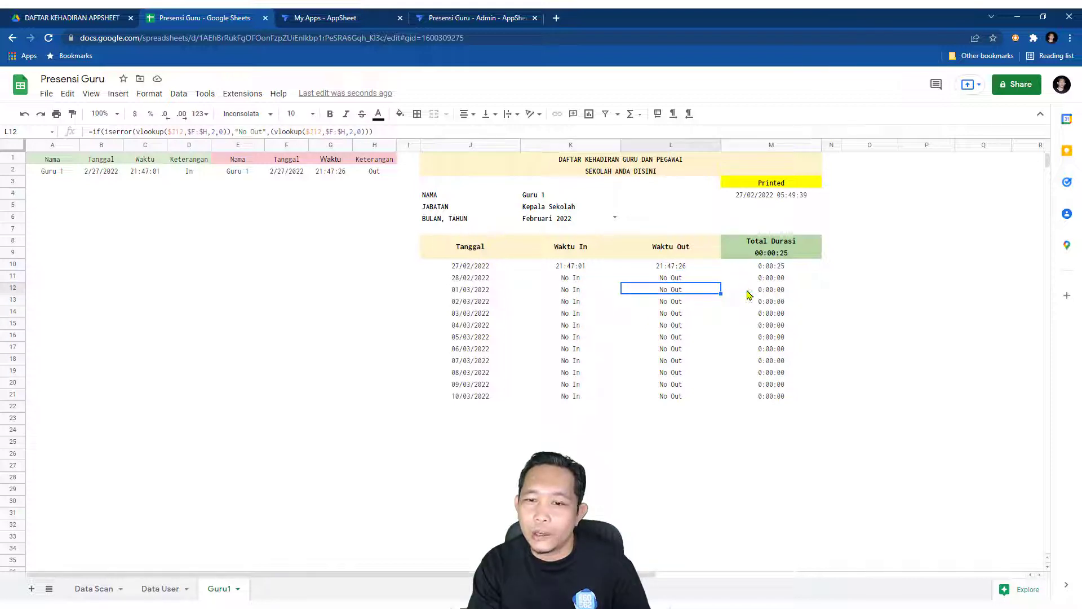
Step: Inspect the Waktu In, Waktu Out and duration formulas in the report row for 27/02/2022
left_click(579, 269)
left_click(679, 268)
left_click(561, 268)
left_click(676, 269)
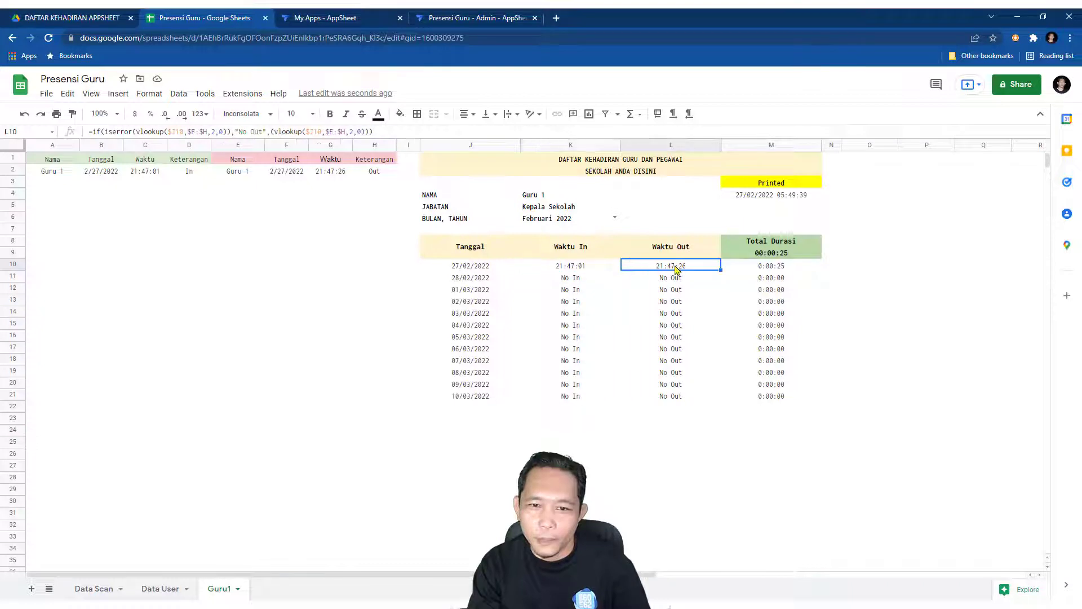
left_click(772, 271)
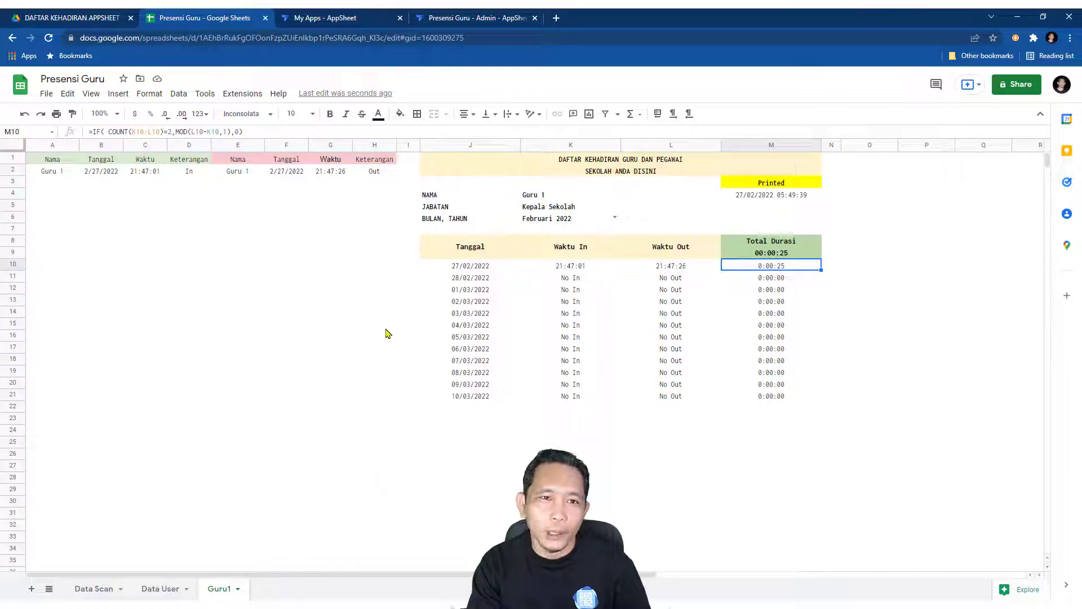
Step: Switch to the AppSheet editor, cancel the open scan form to view the Data User list, and return to Google Sheets
left_click(480, 13)
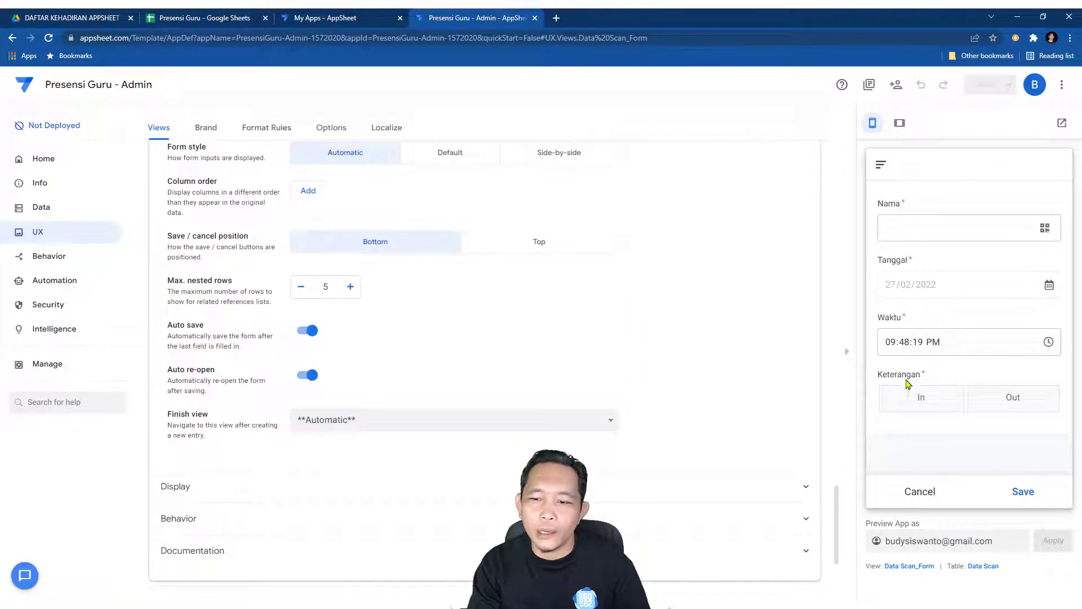
left_click(917, 493)
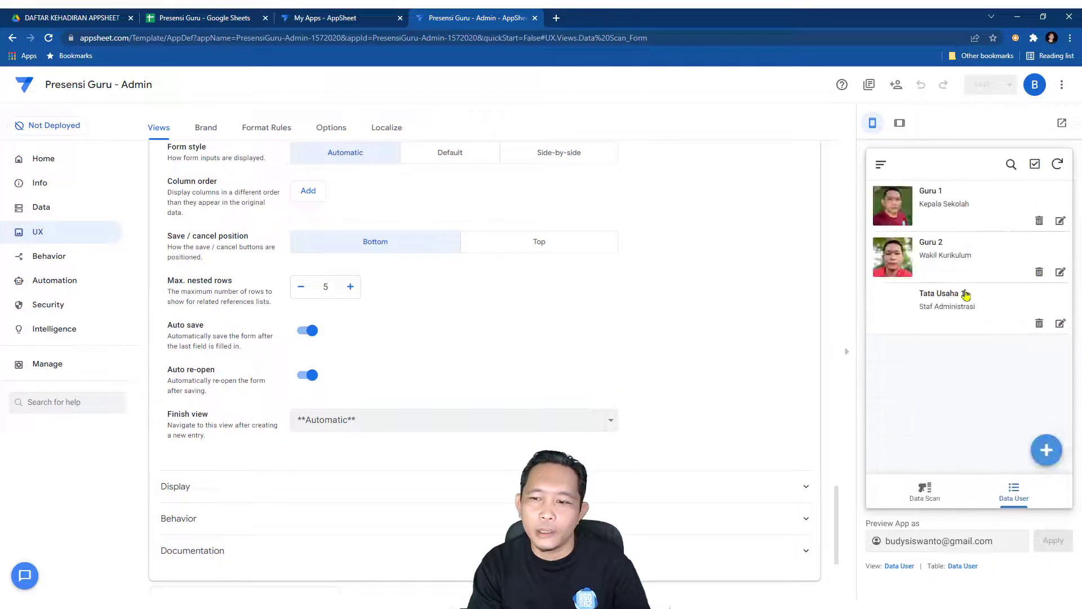
left_click(191, 13)
left_click(598, 422)
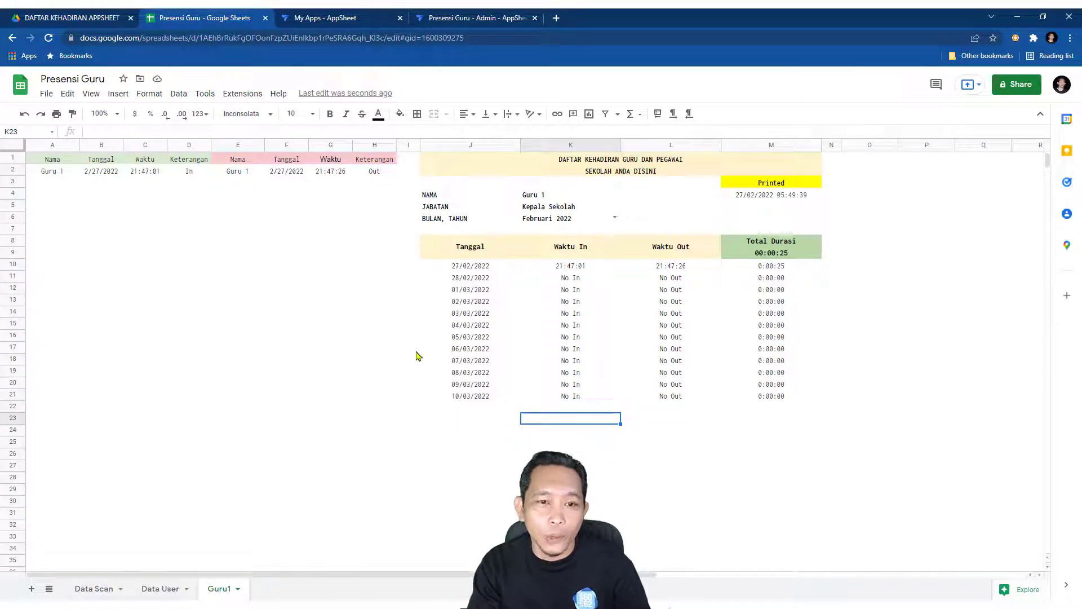
Step: Review the In and Out query results in A1:H2, plus the Data Scan and Data User sheets
left_click_drag(53, 159, 382, 169)
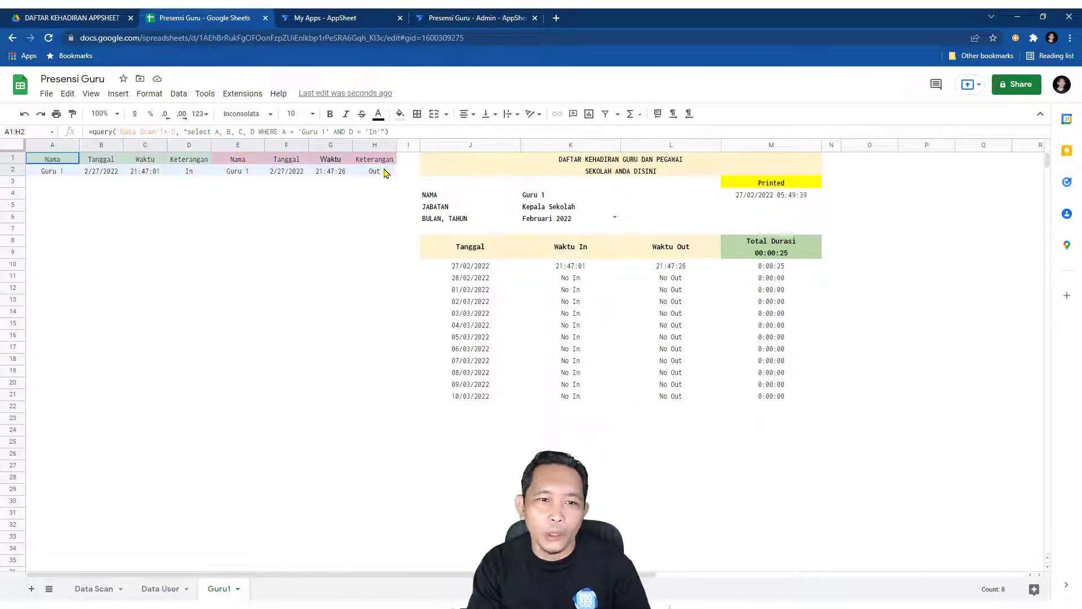
left_click(330, 361)
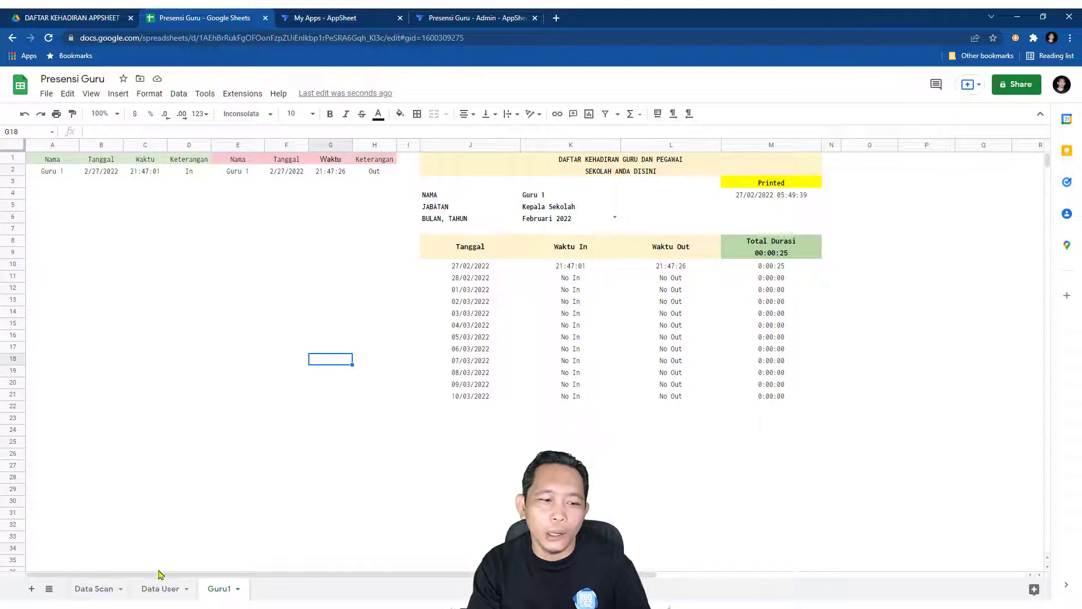
left_click(95, 589)
left_click(157, 588)
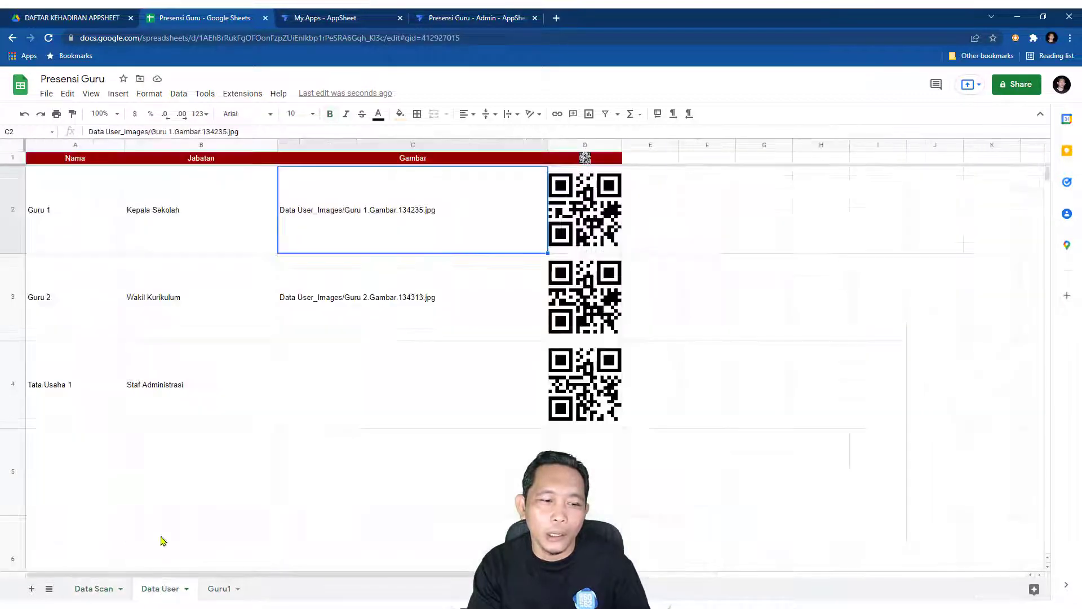
Step: Duplicate the Guru1 sheet and rename the copy Guru2
left_click(219, 589)
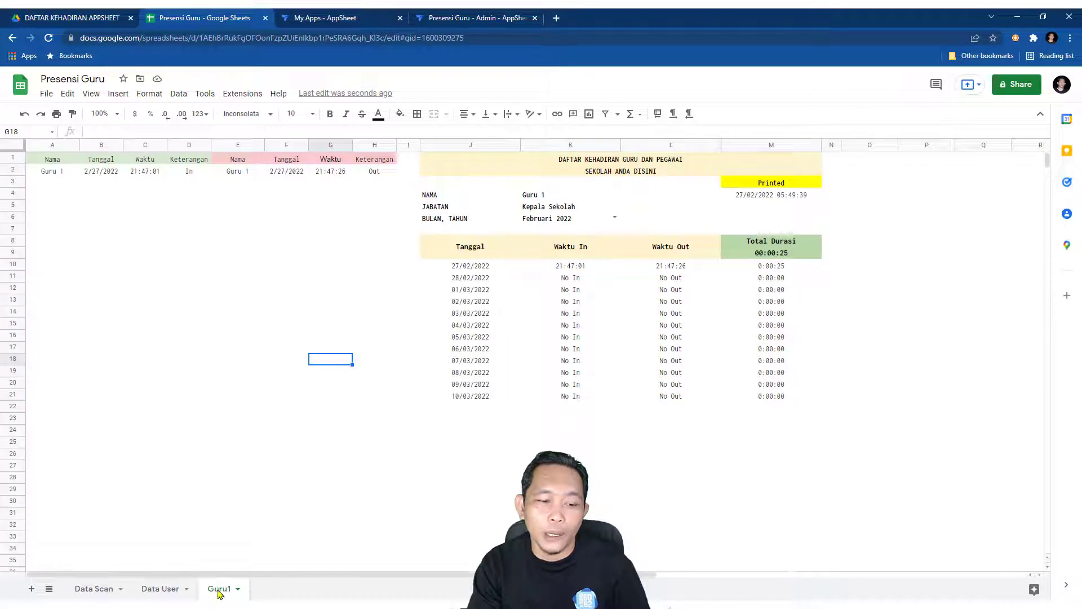
right_click(219, 592)
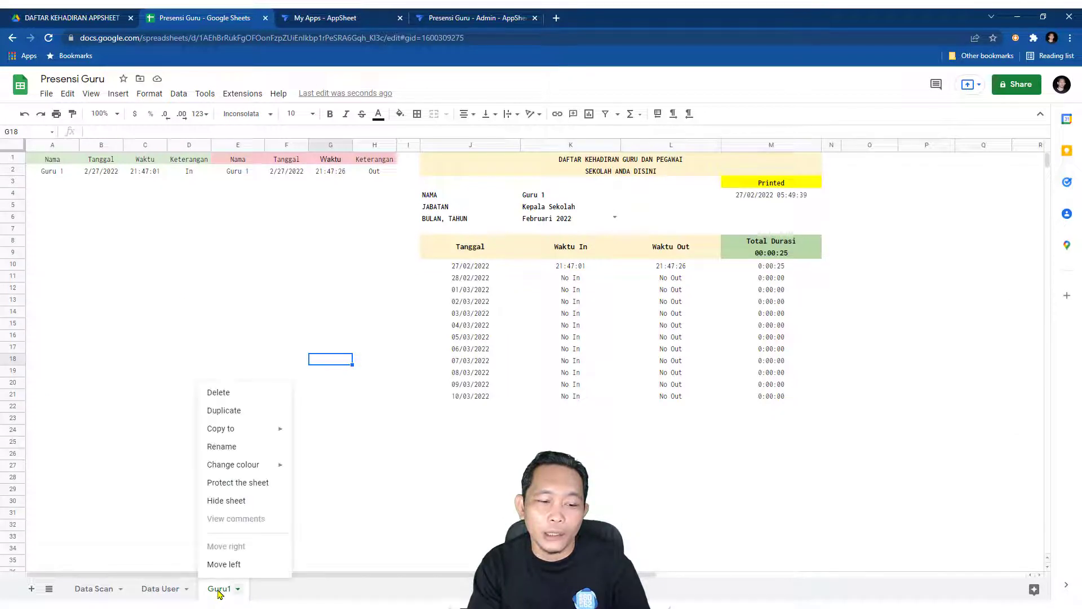
left_click(224, 410)
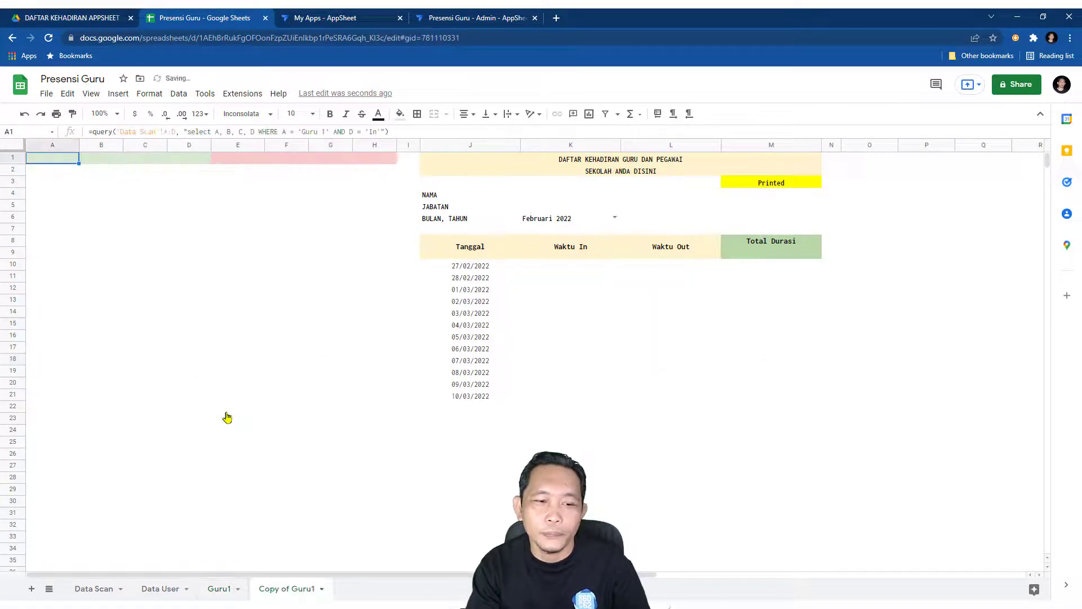
double_click(306, 592)
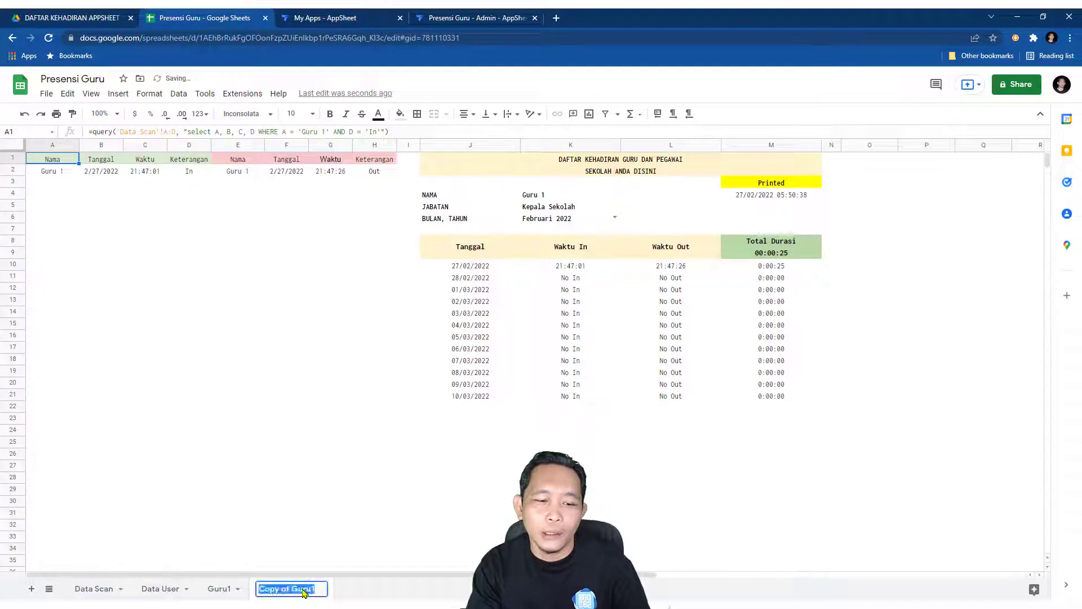
left_click(293, 589)
left_click_drag(291, 589, 256, 595)
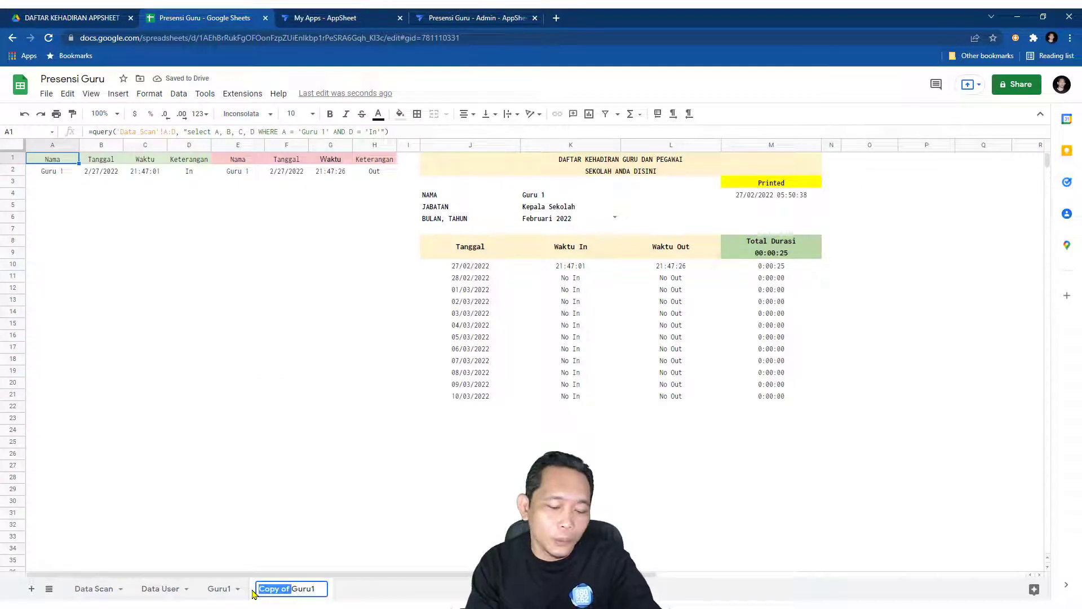
key("BackSpace")
key("BackSpace")
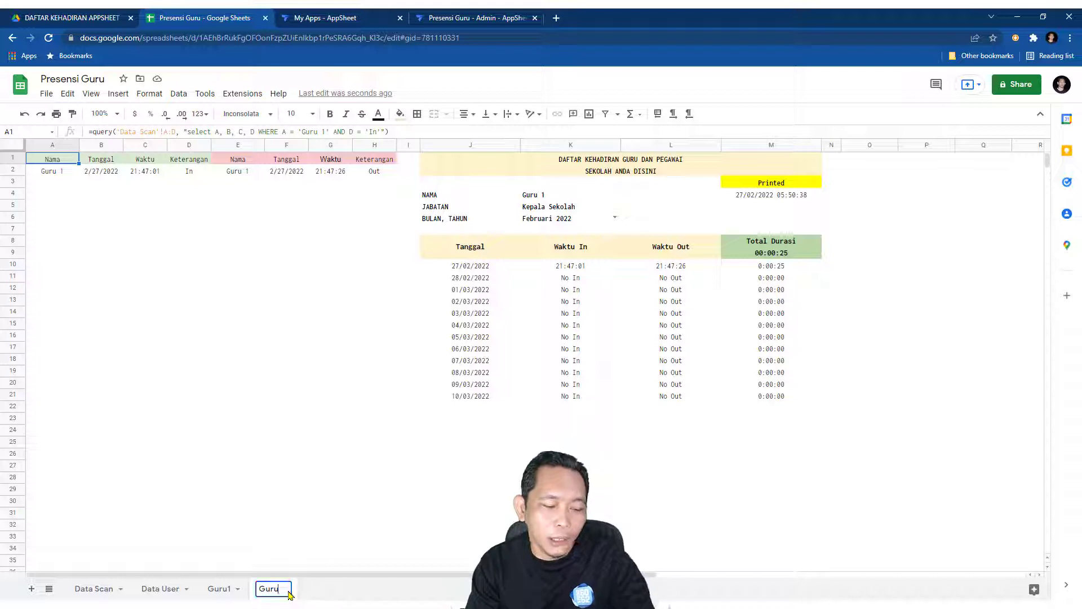
type("2")
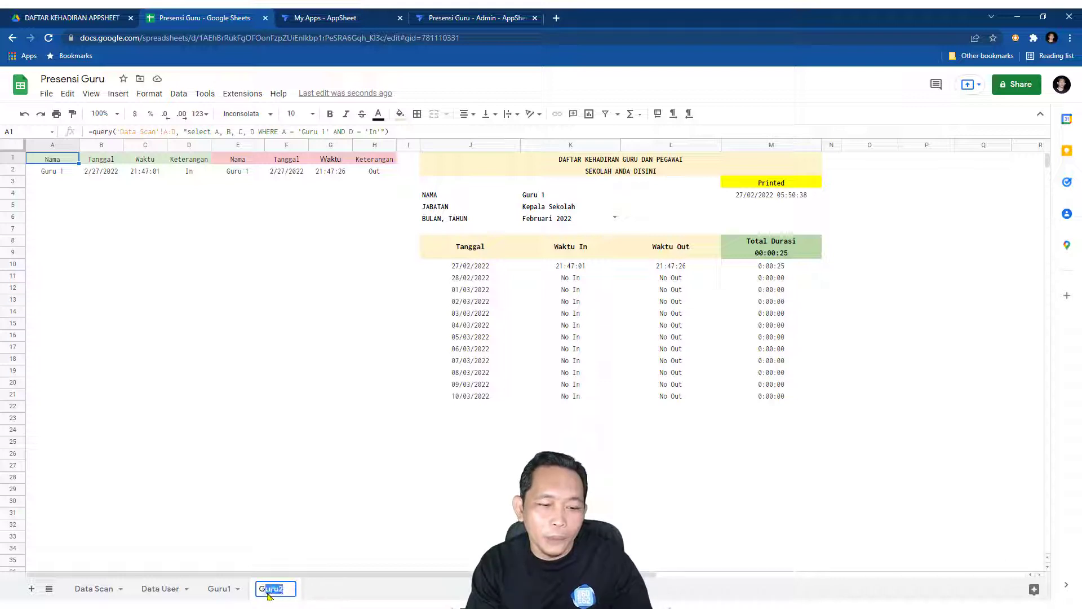
left_click(327, 467)
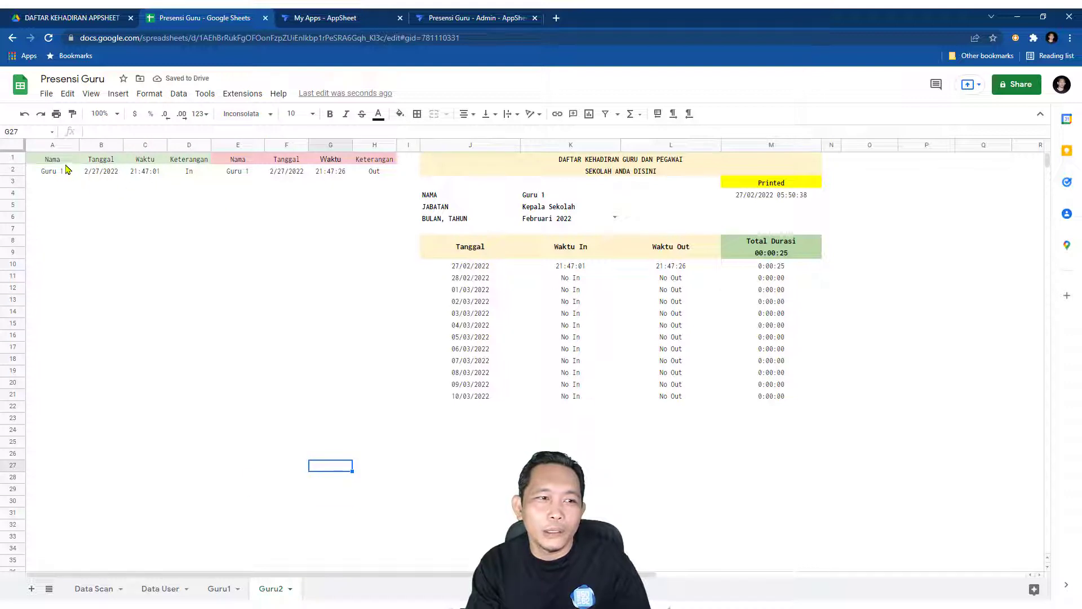
Step: Change the In query formula in A1 of the Guru2 sheet to filter for 'Guru 2'
left_click(542, 202)
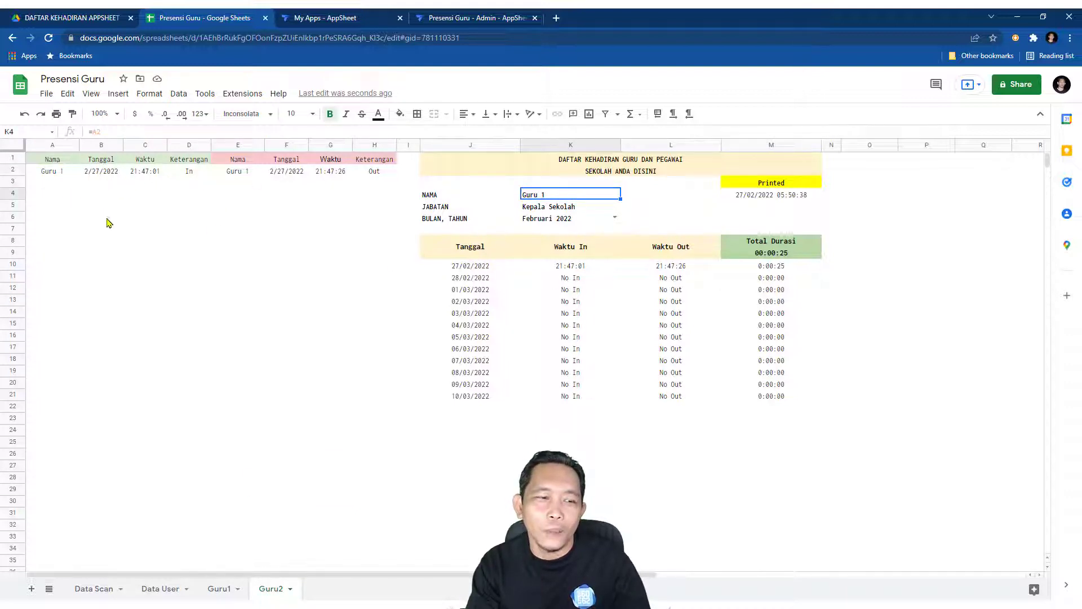
left_click(50, 161)
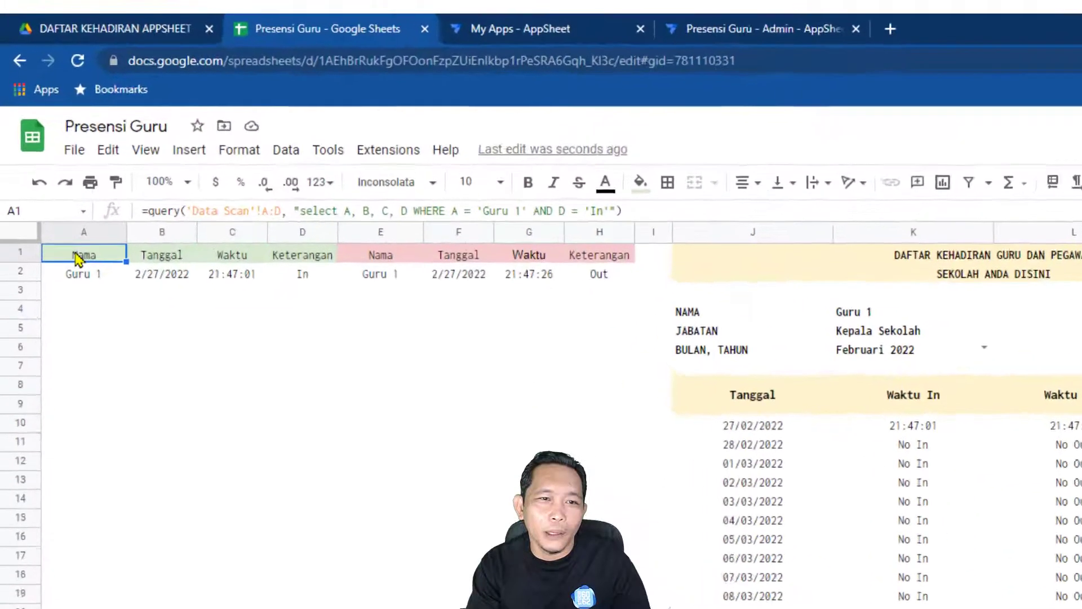
left_click(412, 279)
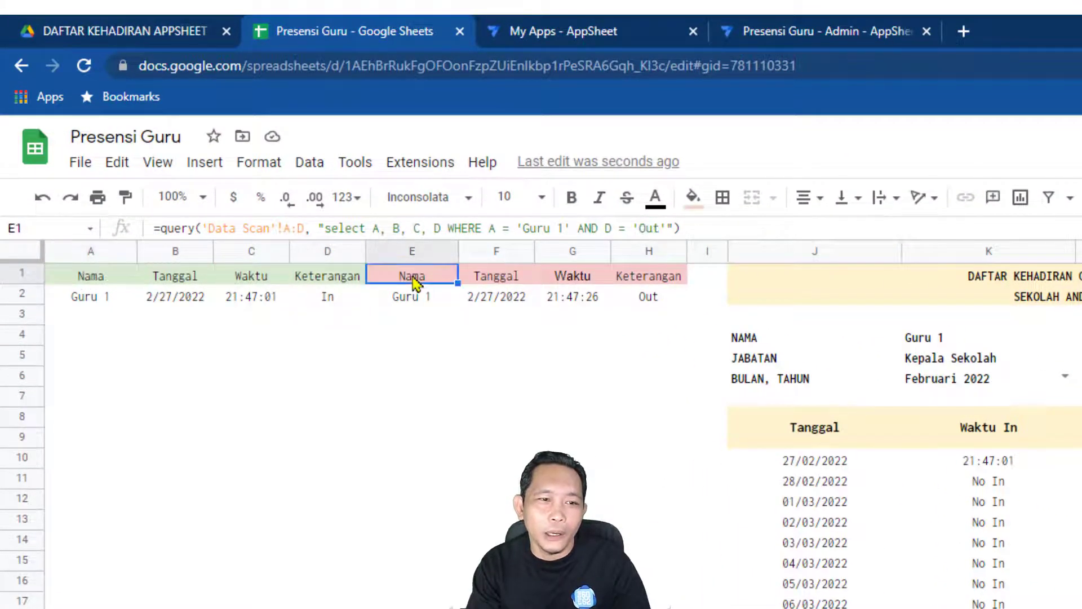
left_click(110, 279)
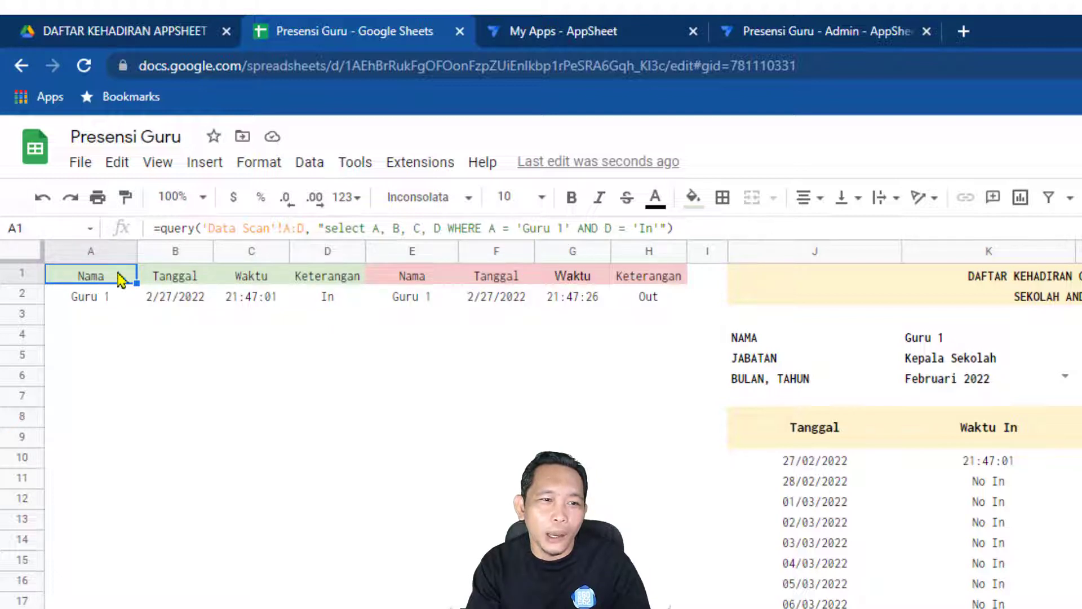
double_click(560, 227)
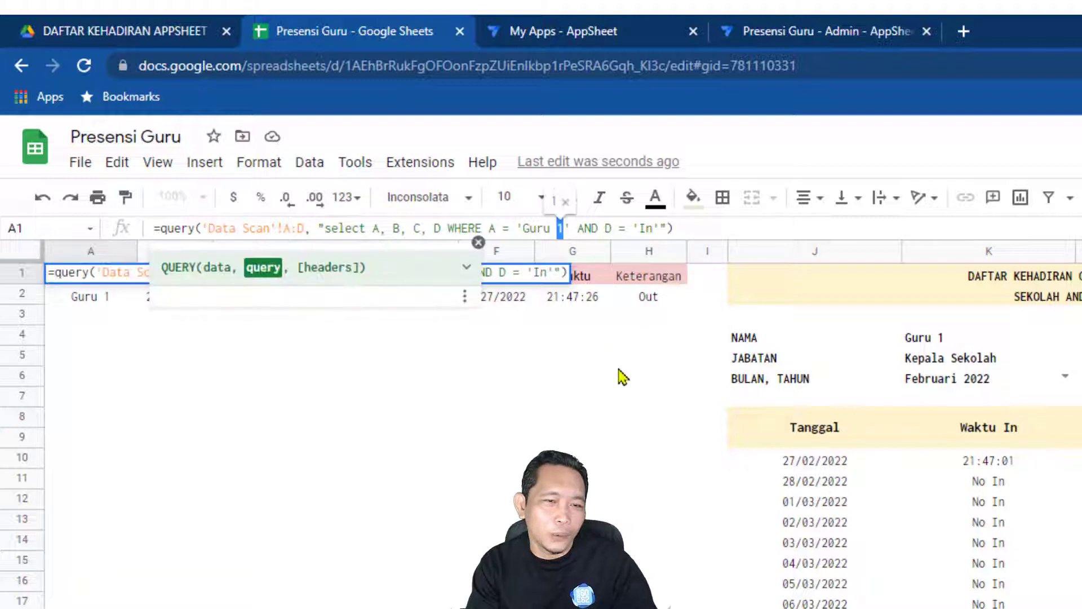
type("2")
key("Return")
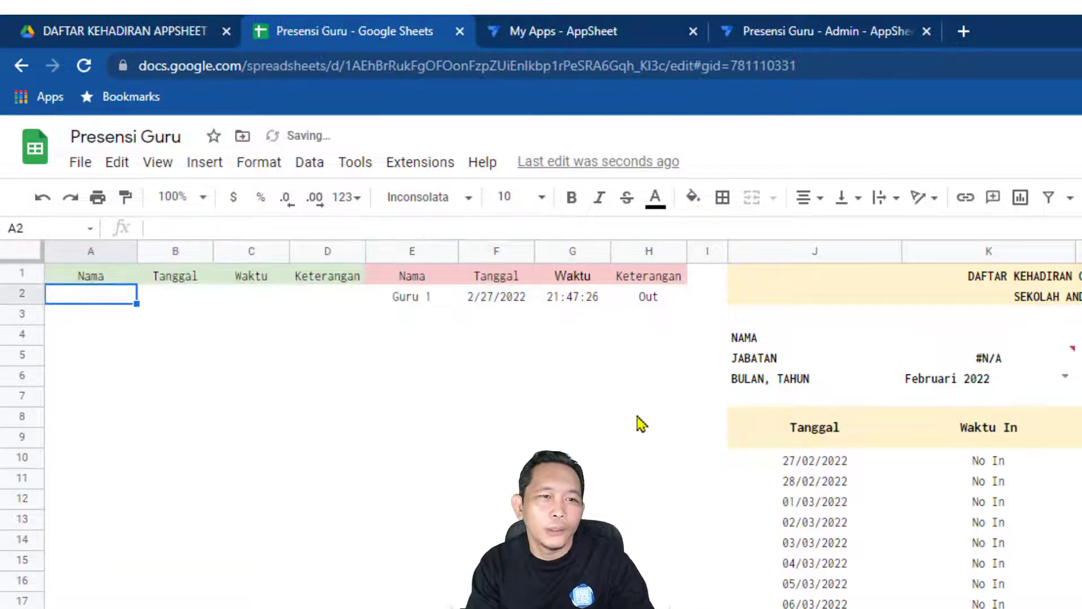
Step: Change the Out query formula in E1 to filter for 'Guru 2'
left_click(422, 285)
double_click(566, 228)
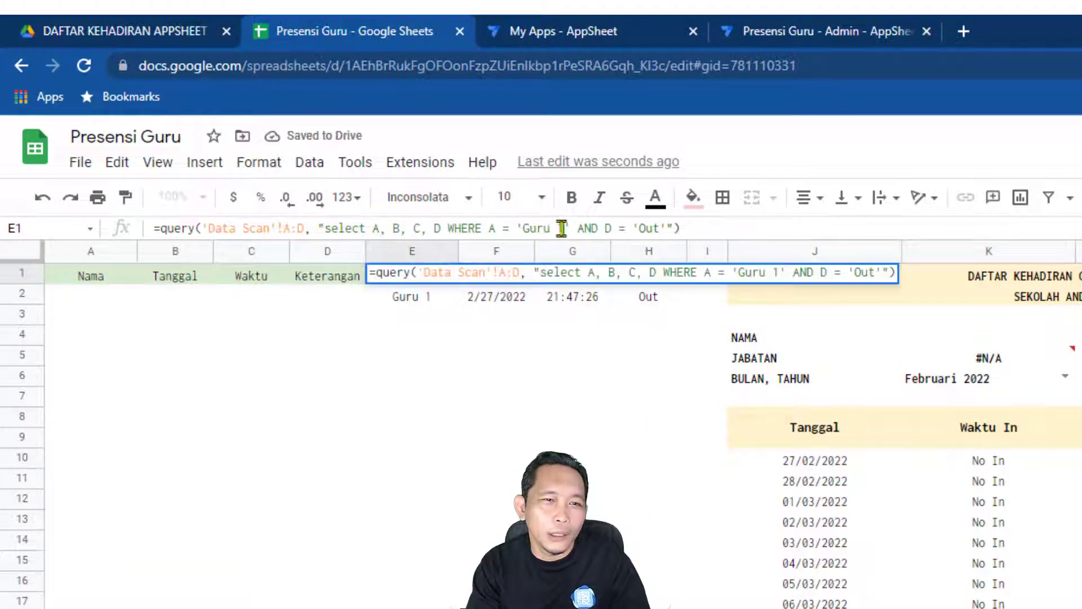
key("BackSpace")
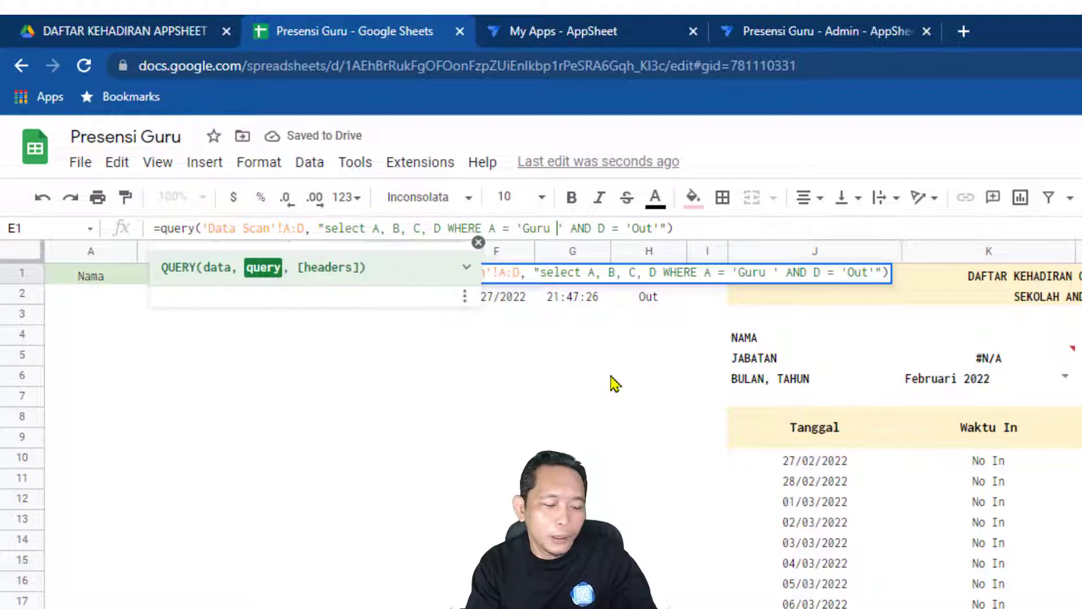
type("2")
left_click(607, 420)
Step: Check the query result row beneath the headers and the report table J10:M21 on the Guru2 sheet
left_click_drag(115, 296, 670, 295)
left_click_drag(773, 468, 1079, 607)
left_click(989, 608)
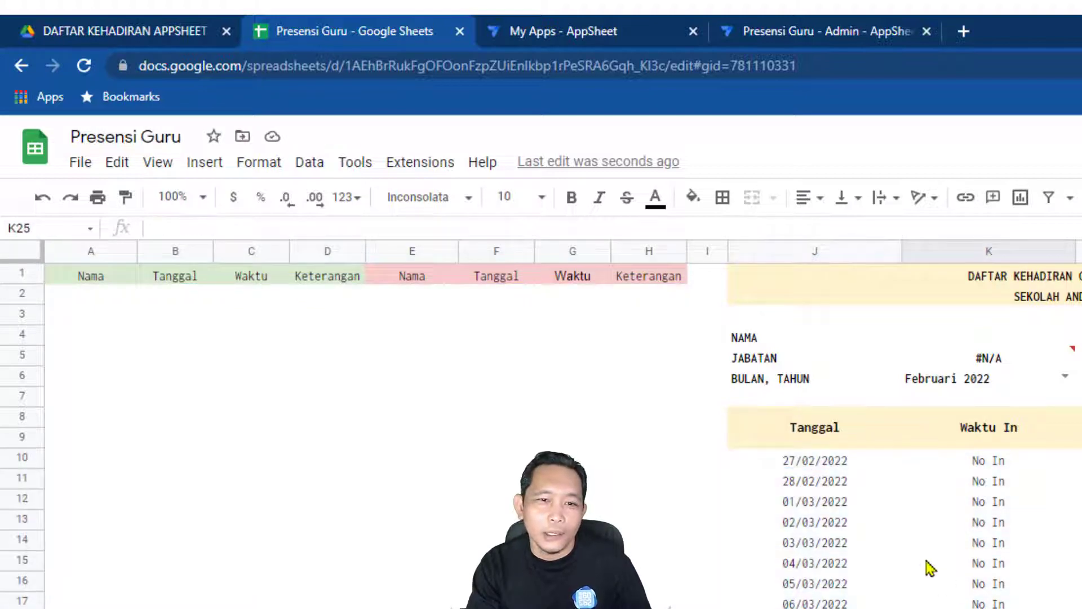
left_click_drag(797, 468, 1080, 602)
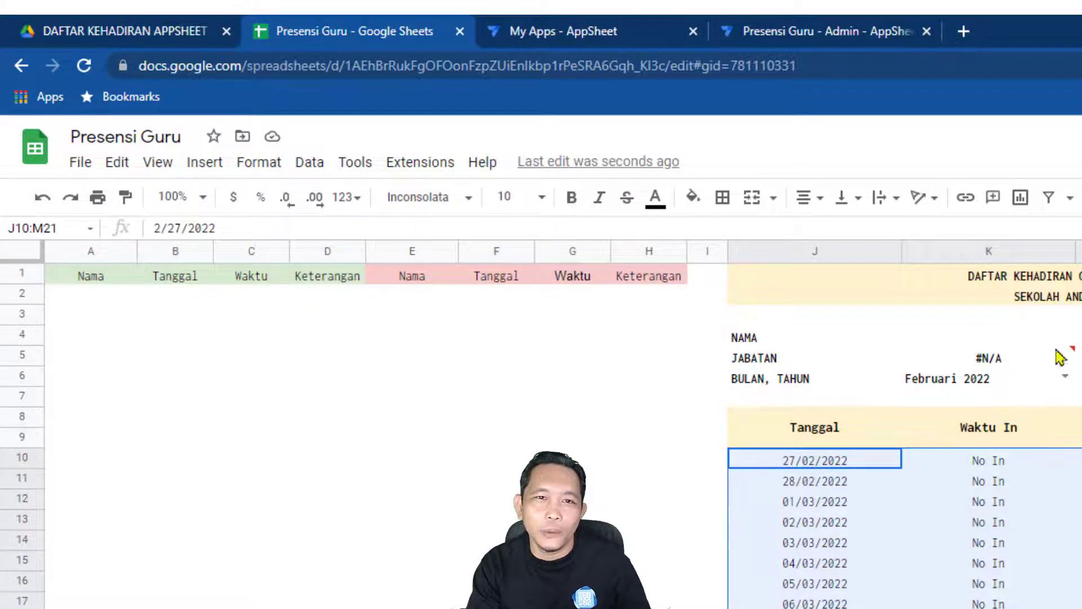
Step: Switch to the AppSheet app, record an In attendance scan for Guru 2, and return to the Guru2 sheet in Google Sheets
left_click(755, 31)
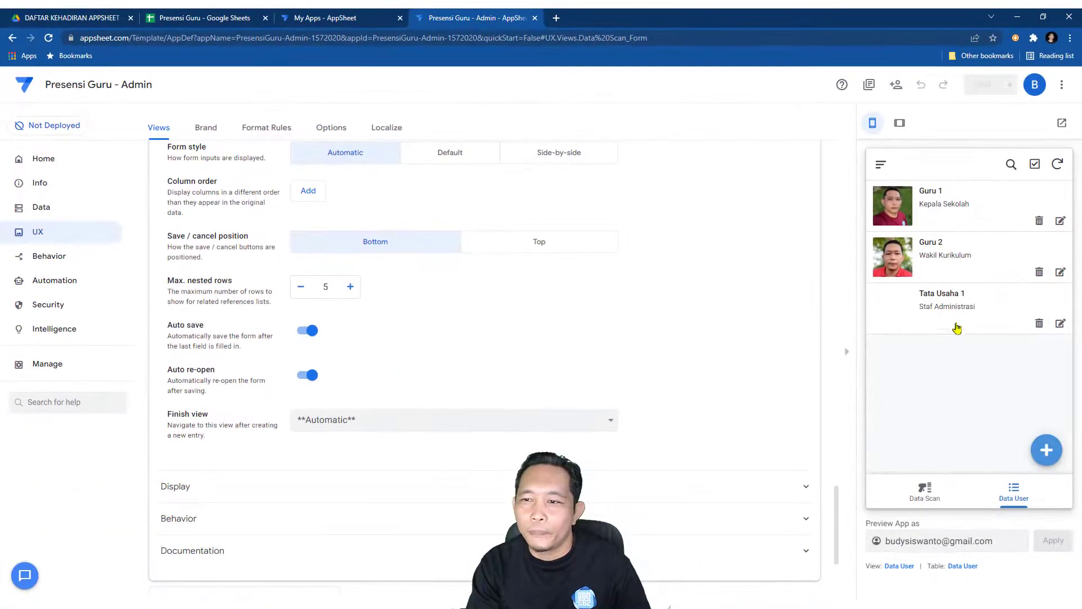
left_click(927, 494)
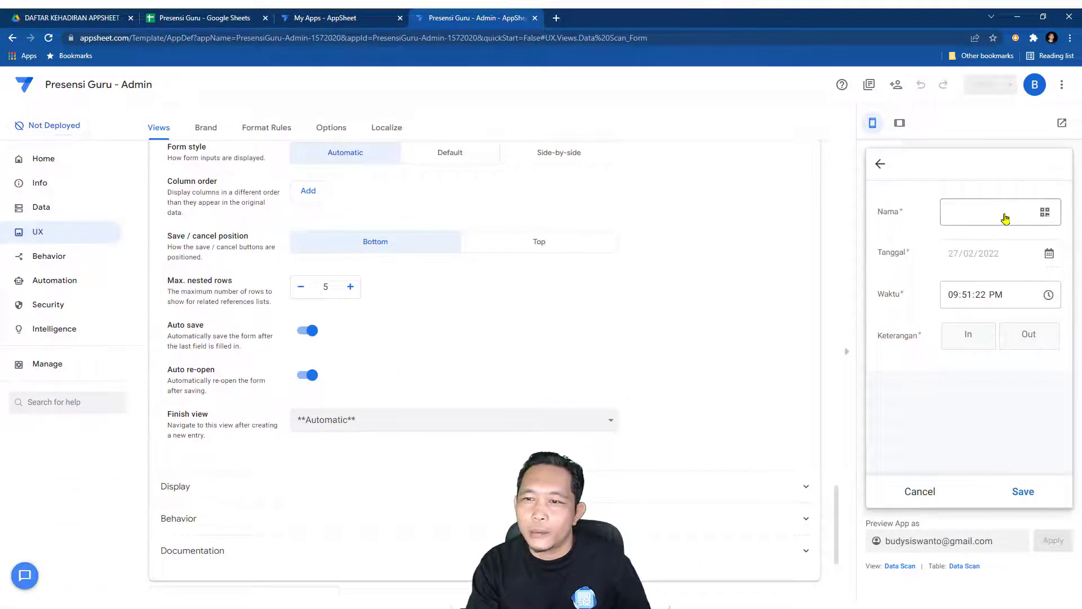
left_click(955, 217)
left_click(892, 252)
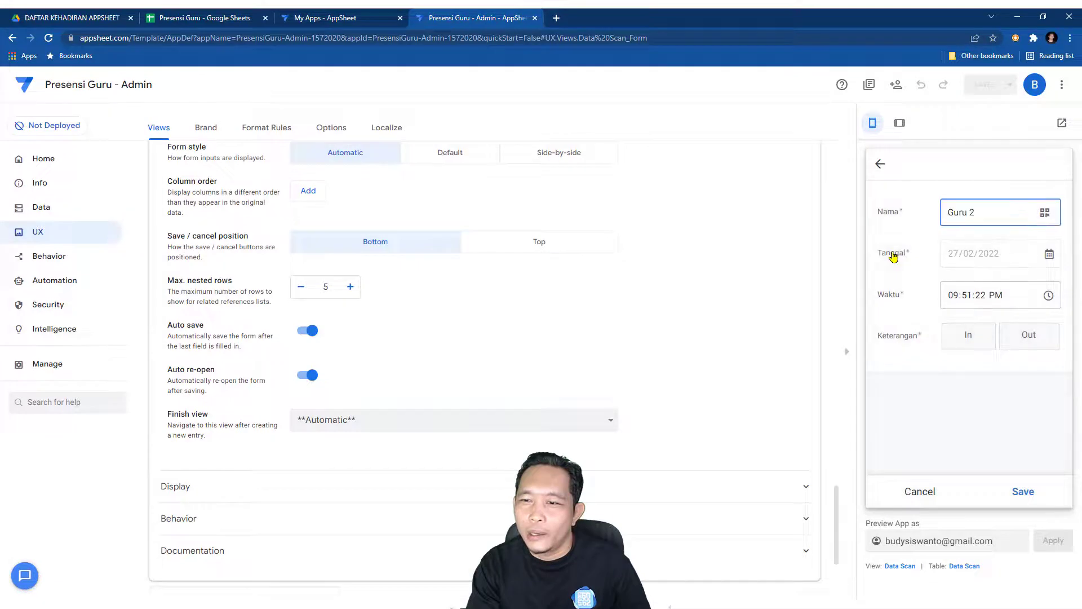
left_click(967, 339)
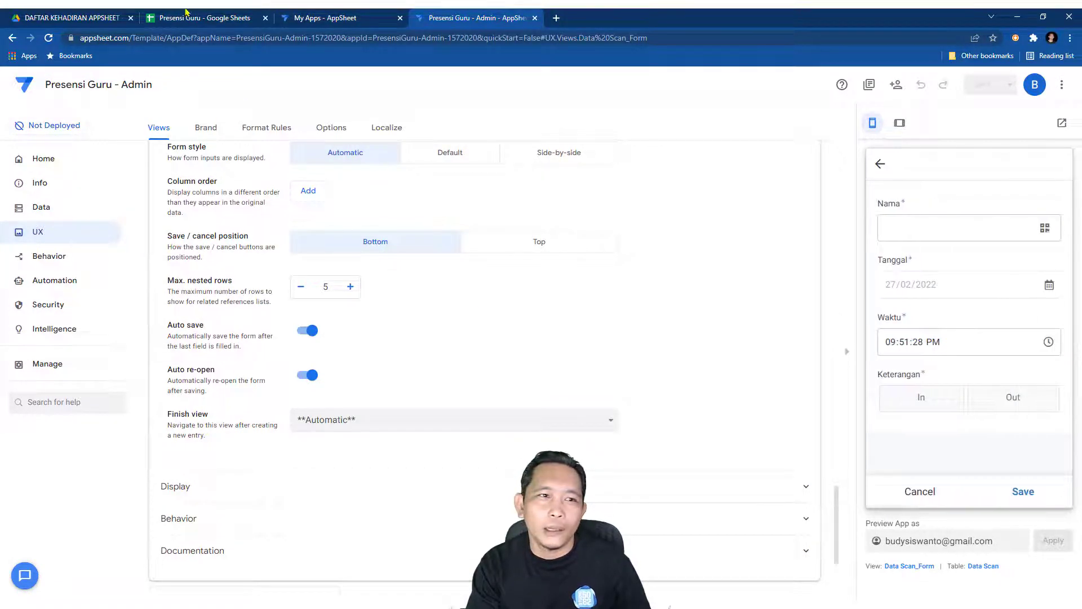
left_click(187, 11)
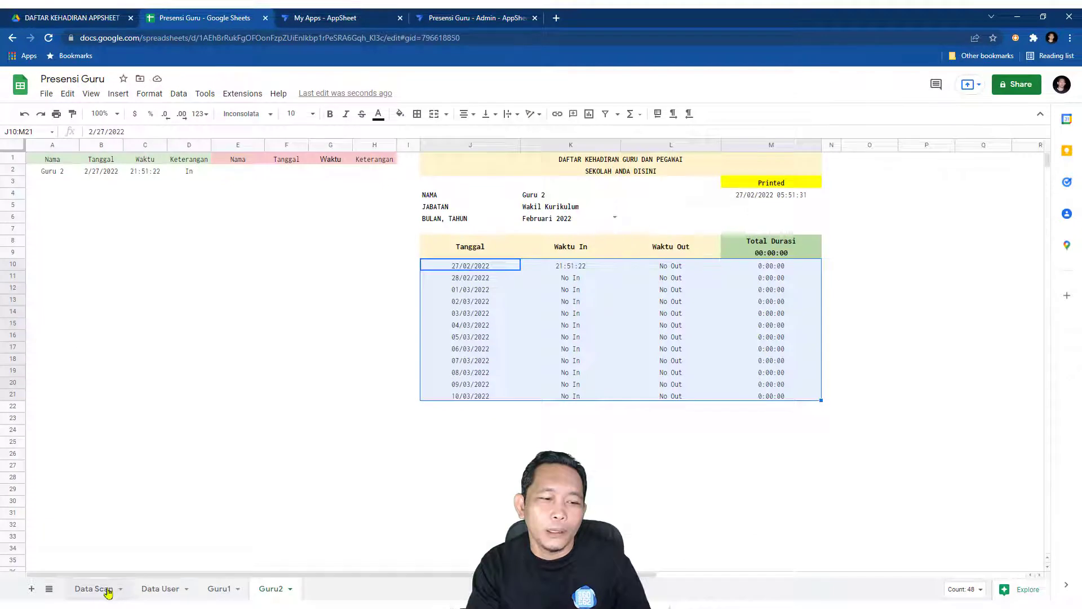
Step: Compare the Guru 2 scan row on the Data Scan sheet with the In query row on the Guru2 sheet
left_click(96, 589)
left_click_drag(45, 198, 222, 200)
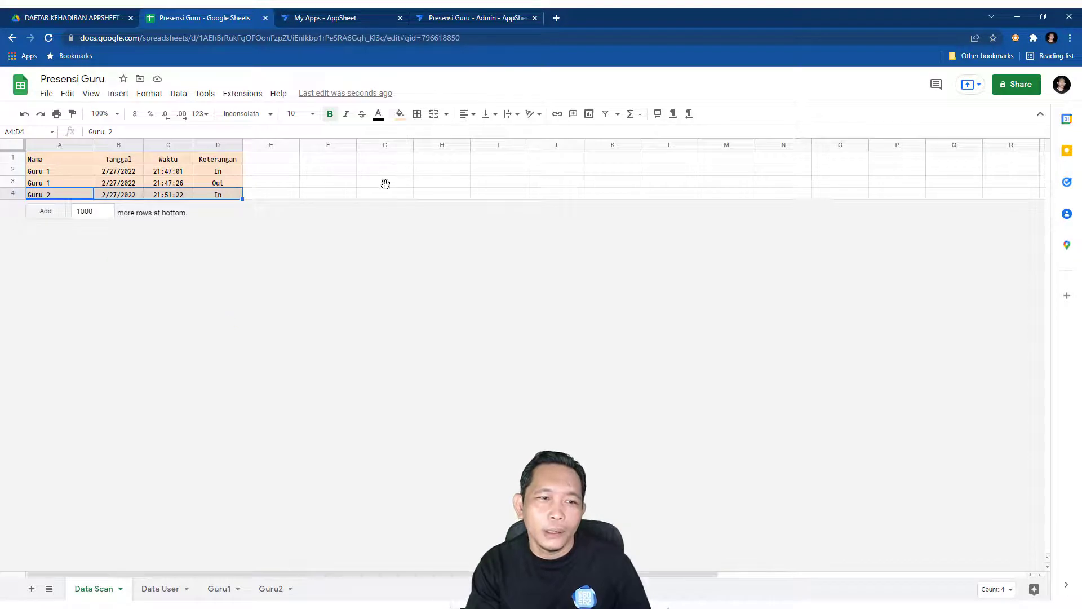
left_click(273, 586)
left_click_drag(47, 176, 190, 176)
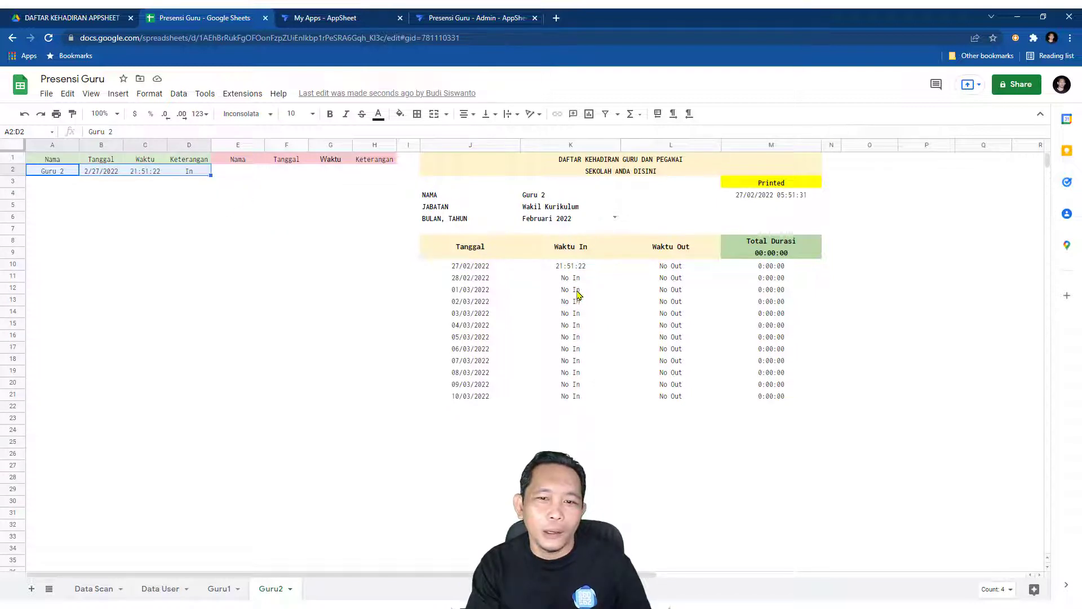
Step: Inspect the first Waktu In cell, the NAMA, JABATAN and BULAN, TAHUN values, and the Out query area E1:H3 on Guru2
left_click(575, 266)
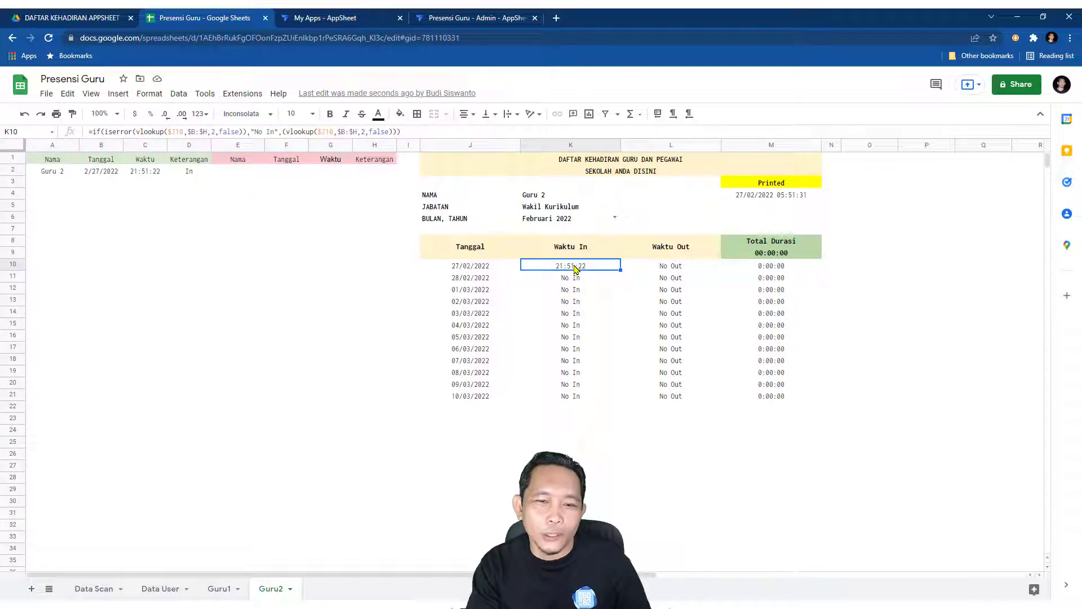
left_click(544, 198)
left_click(550, 210)
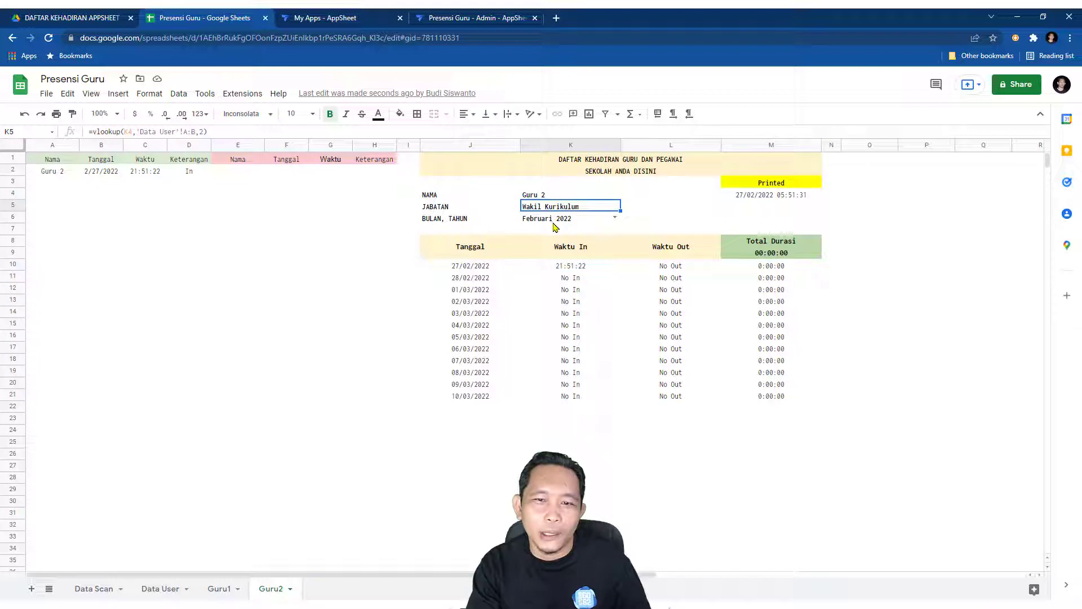
left_click(554, 222)
left_click(353, 362)
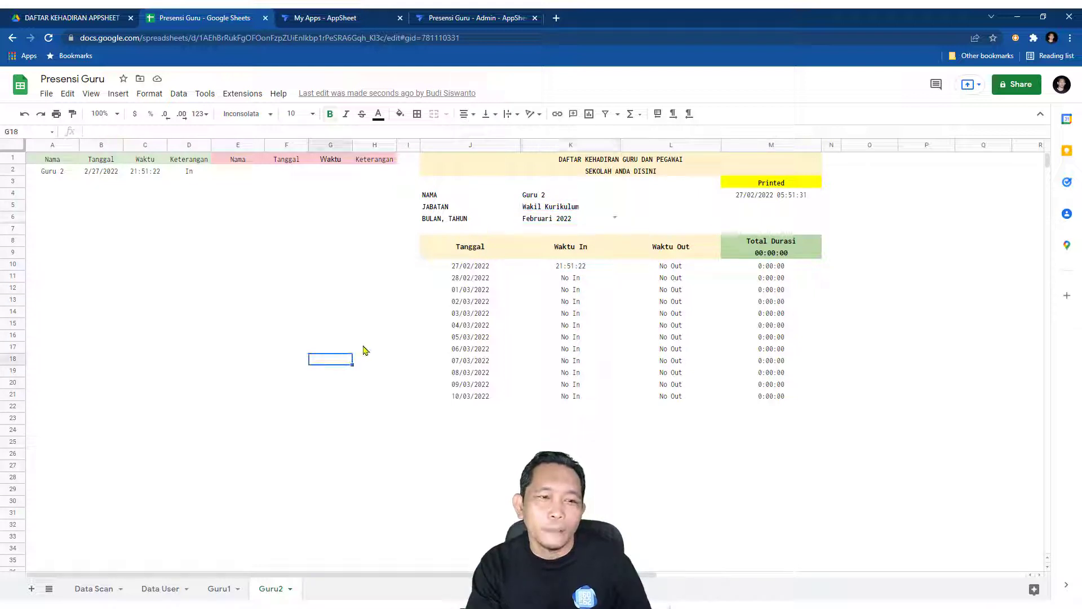
left_click_drag(243, 161, 372, 193)
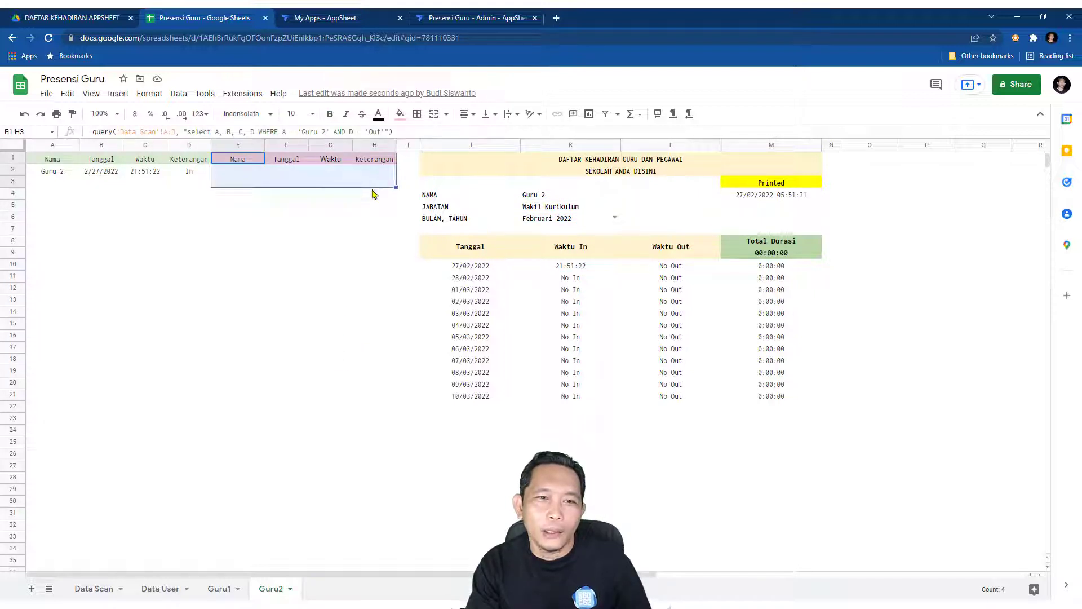
Step: Switch to the AppSheet app, record an Out attendance scan for Guru 2, and return to the Guru2 sheet in Google Sheets
left_click(443, 12)
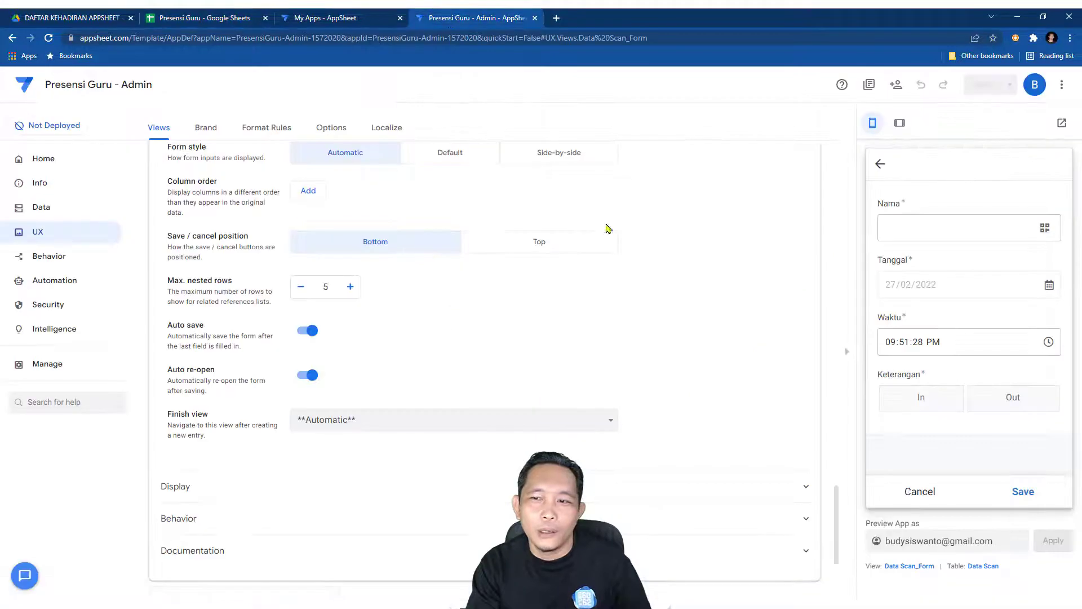
left_click(946, 235)
left_click(892, 248)
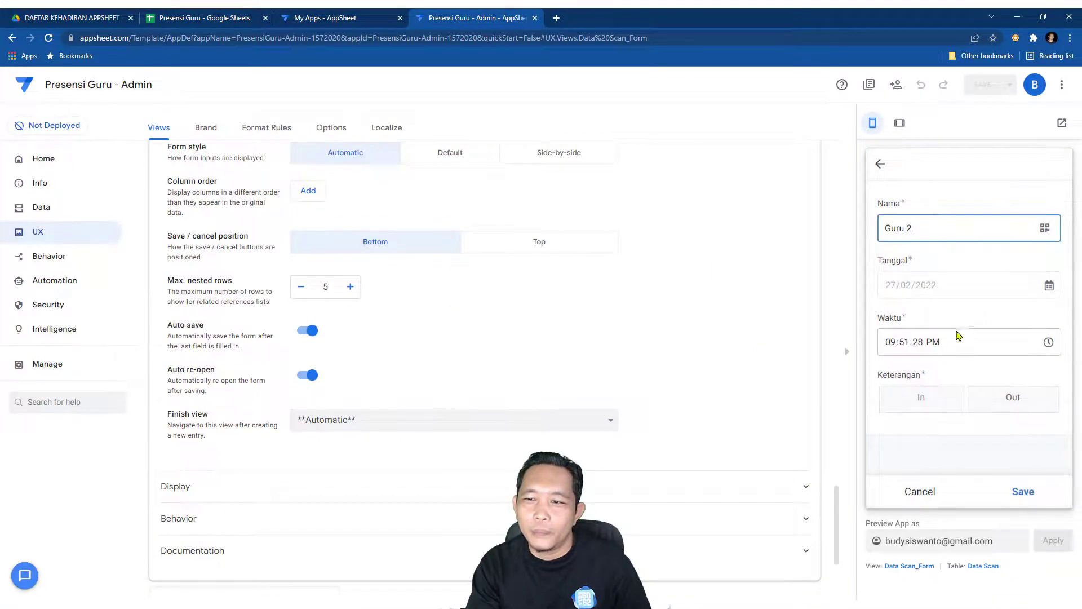
left_click(1013, 400)
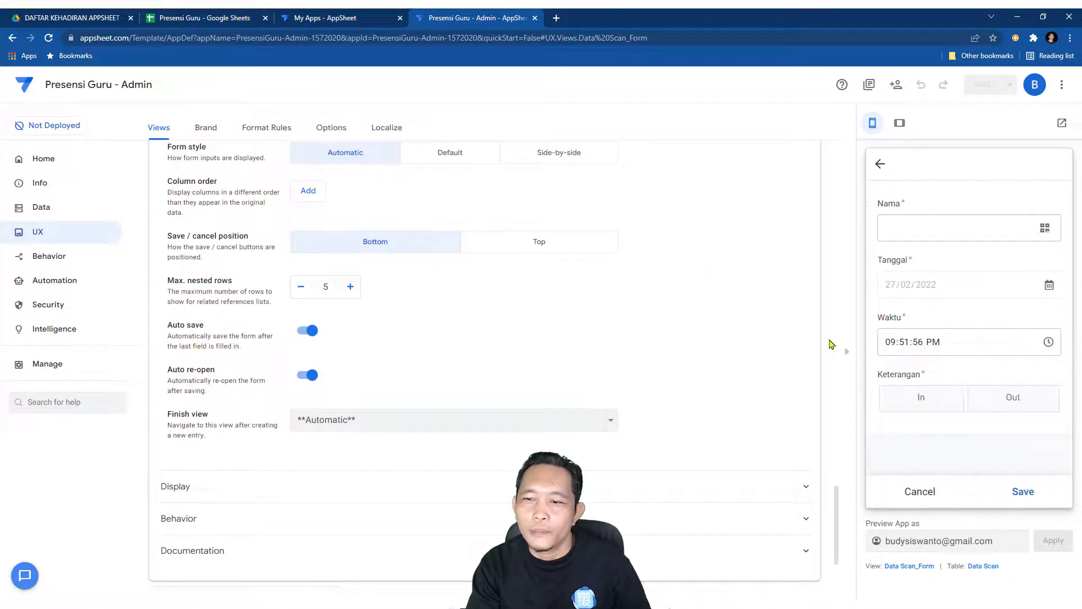
left_click(209, 12)
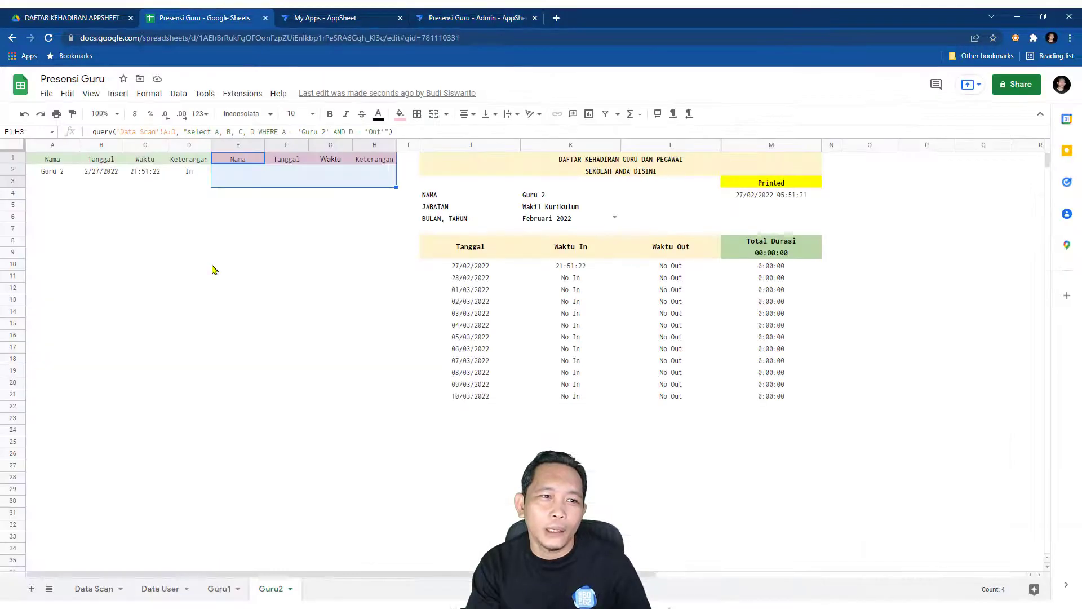
Step: Check the Out query row E2:H2 and the Waktu Out entry for 27/02/2022 in the Guru2 report
left_click_drag(228, 172, 375, 171)
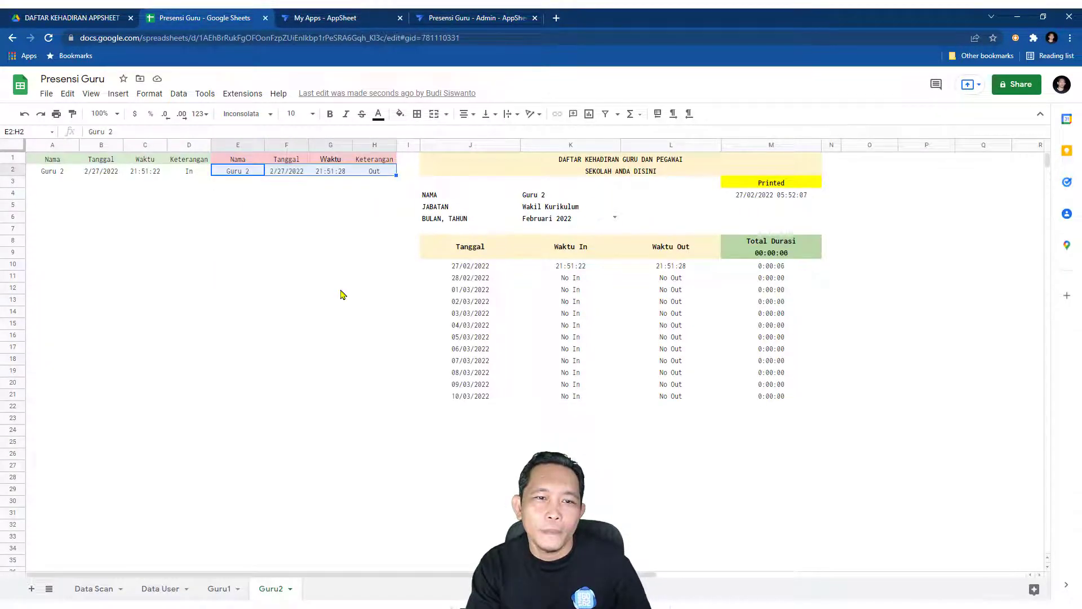
left_click(672, 266)
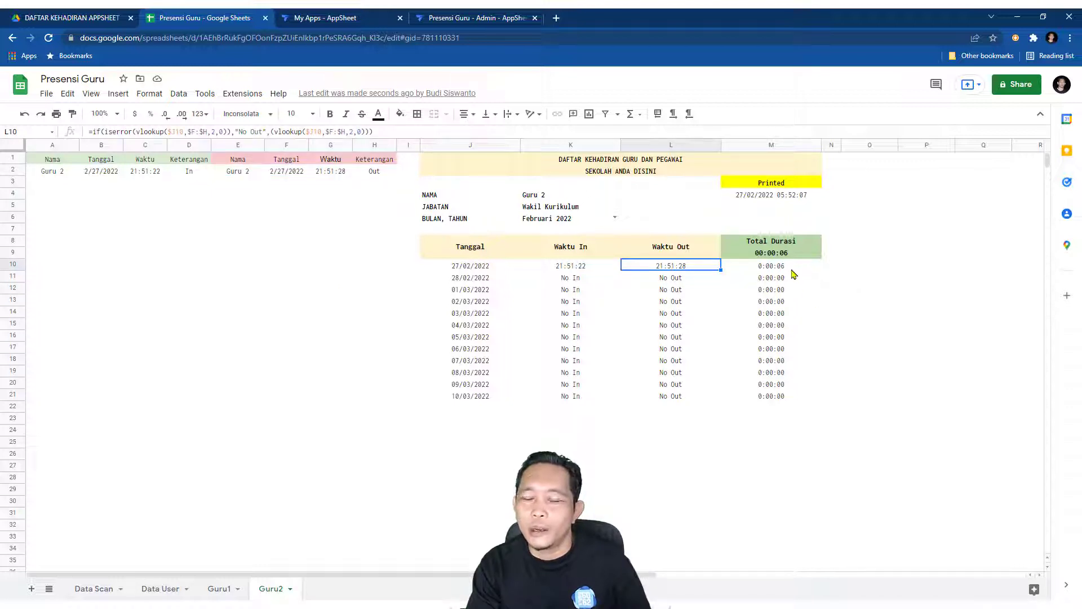
left_click(845, 337)
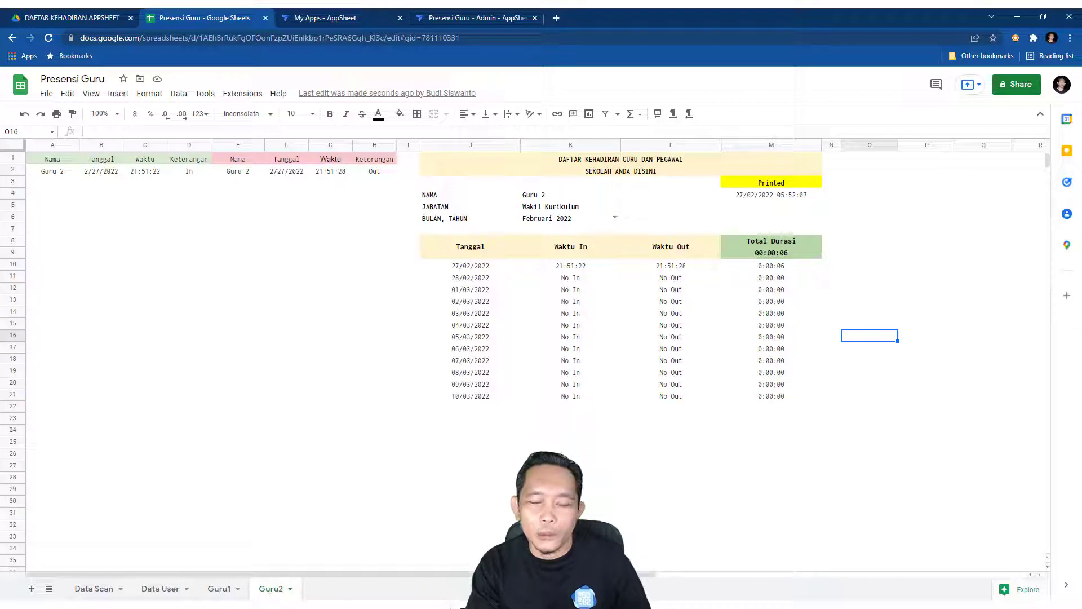
right_click(281, 591)
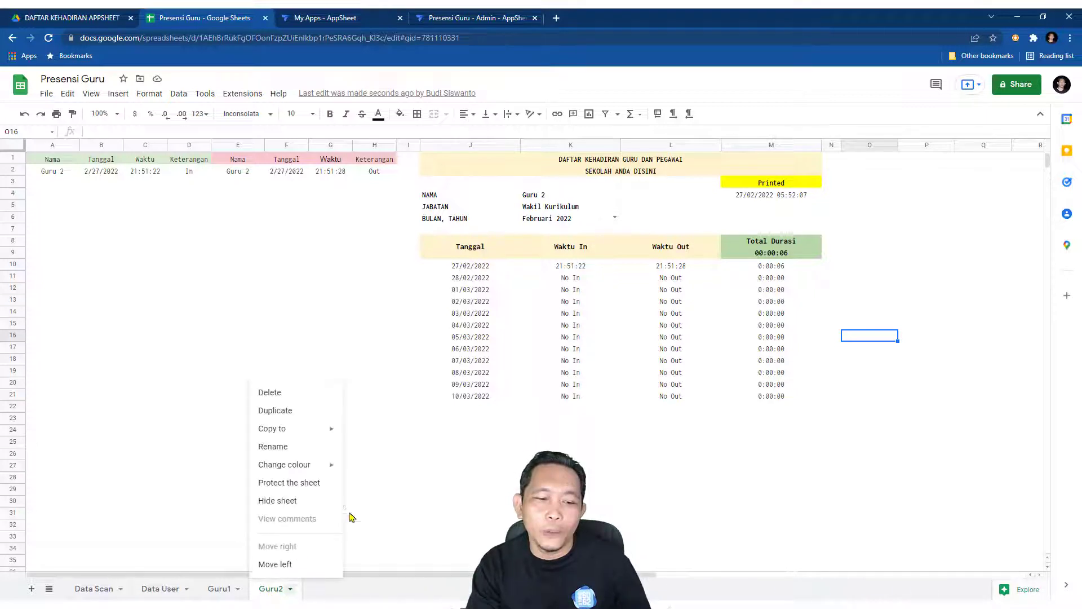
left_click(465, 488)
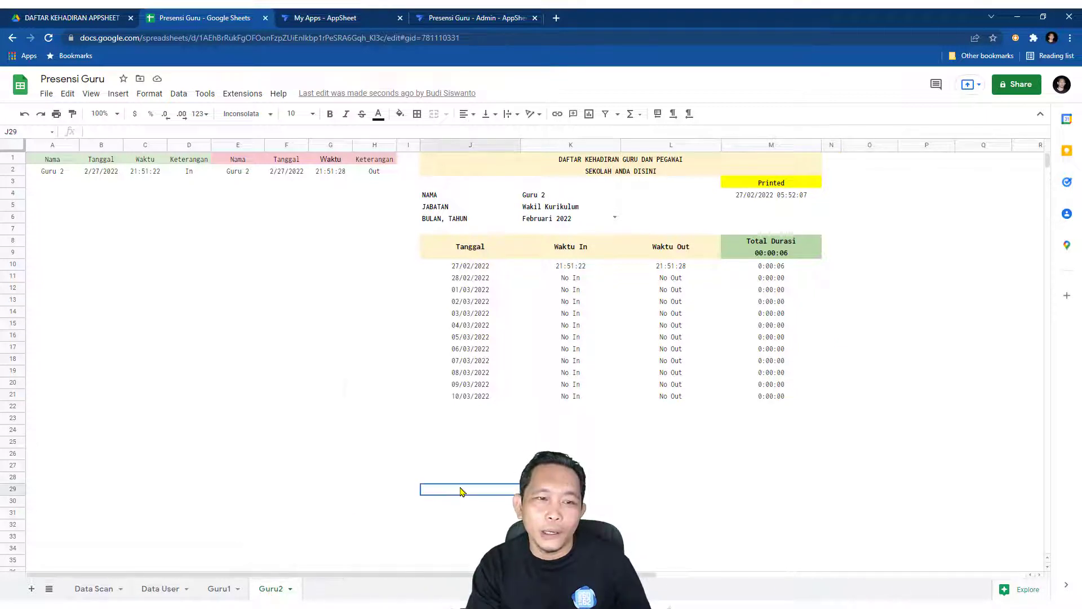
Step: Compare the name filter in the Guru2 sheet's A1 query with the entries in the Nama column of the Data User sheet
left_click(61, 162)
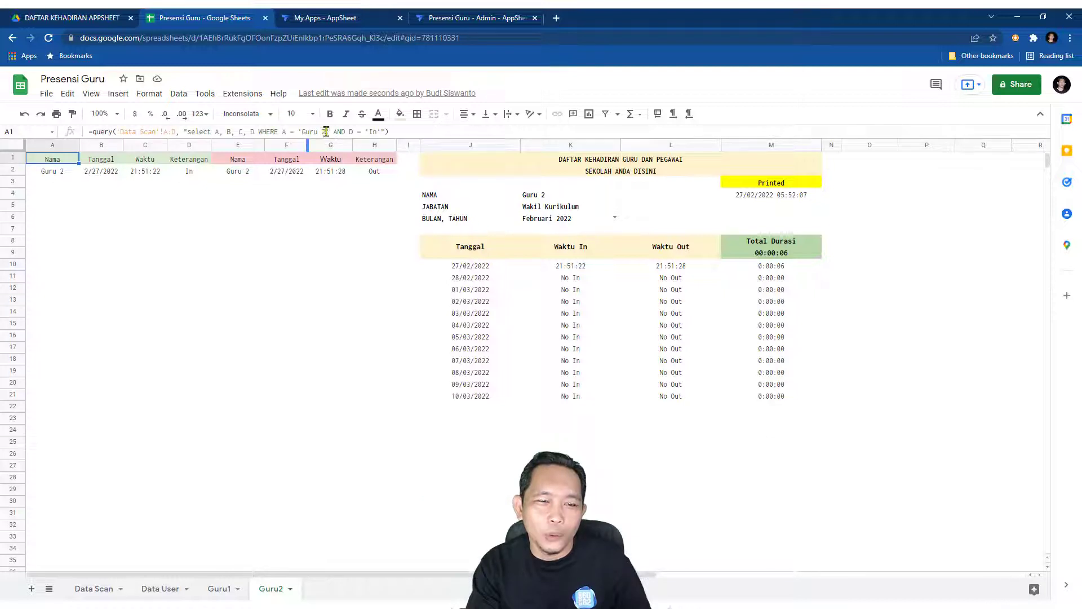
left_click_drag(301, 132, 322, 133)
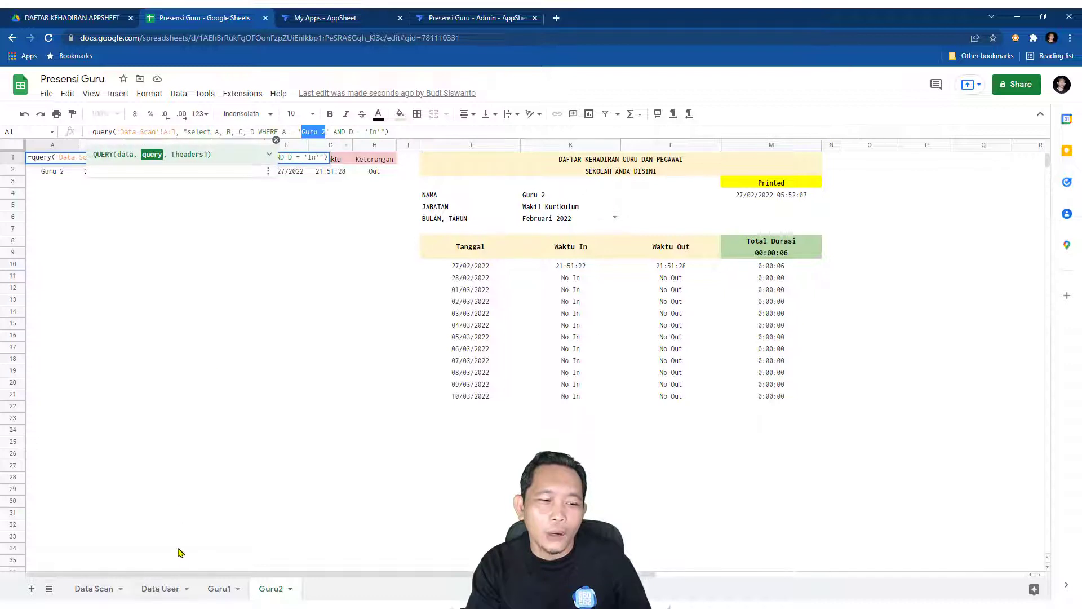
left_click(171, 589)
left_click(64, 210)
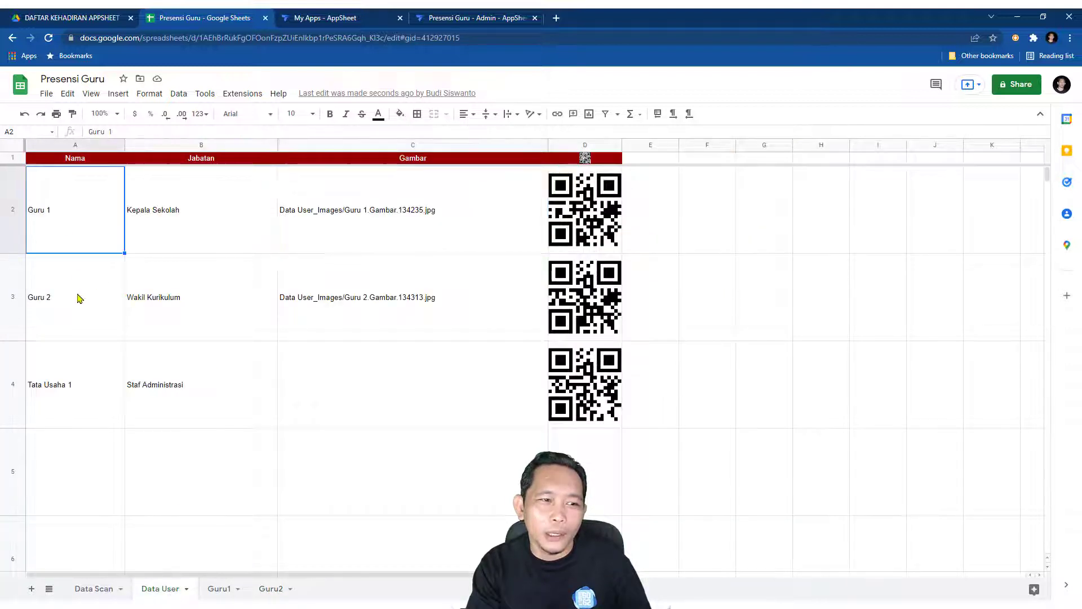
left_click(77, 297)
left_click(72, 378)
left_click(77, 280)
left_click(79, 209)
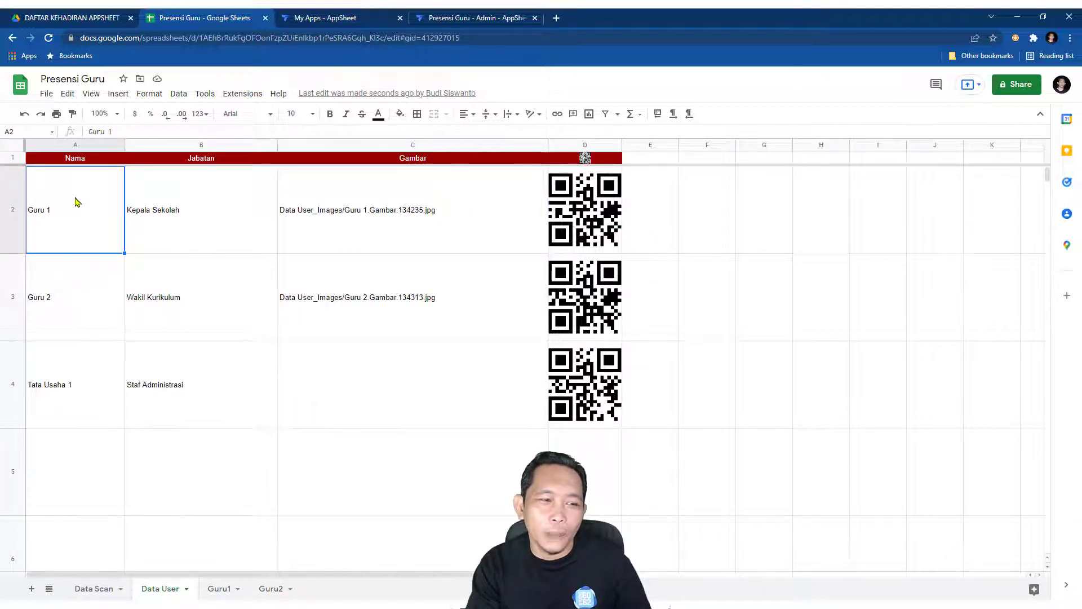
Step: Review the name filter in the In and Out query formulas in A1 and E1 of the Guru1 sheet
left_click(220, 593)
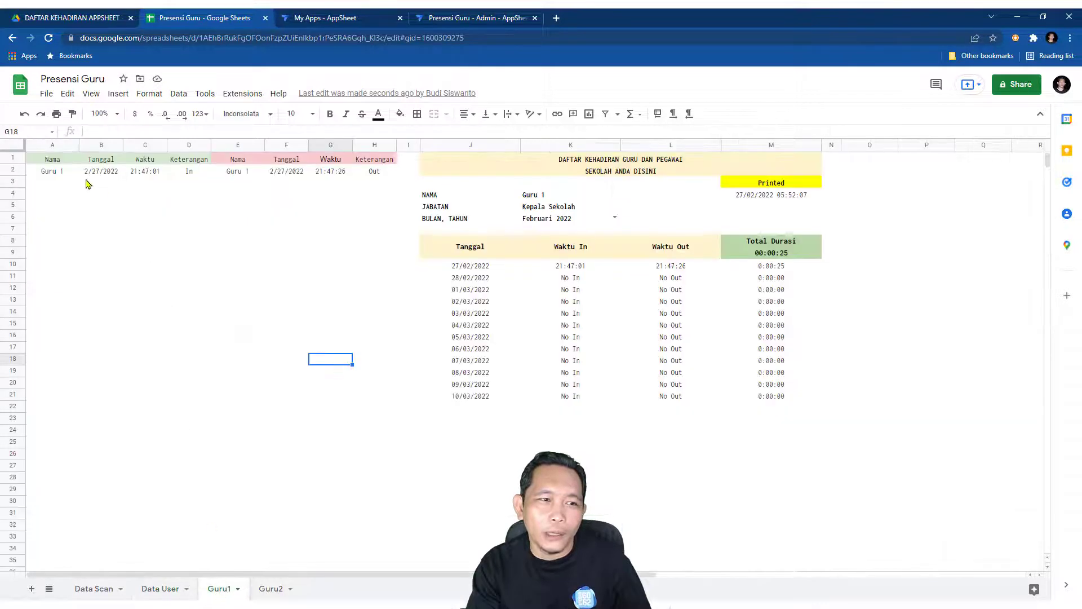
left_click(58, 163)
left_click(235, 162)
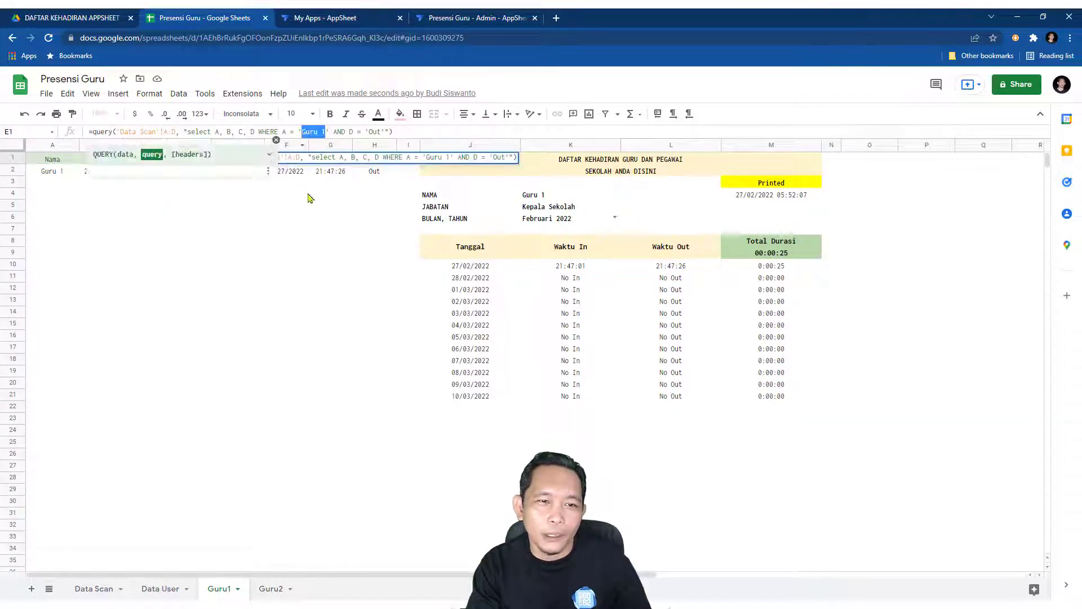
left_click(336, 365)
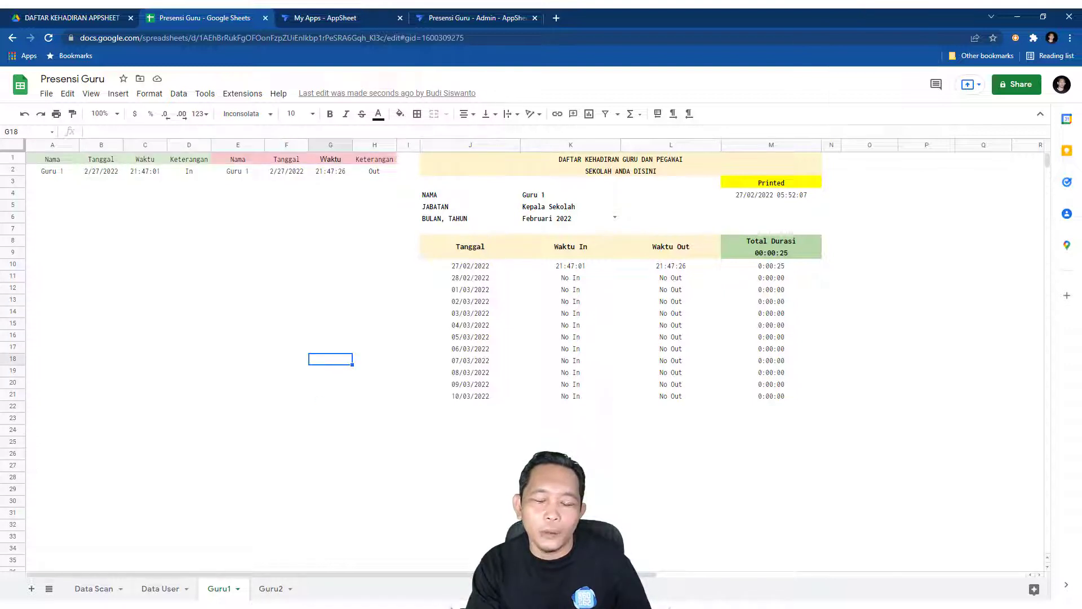
left_click(516, 489)
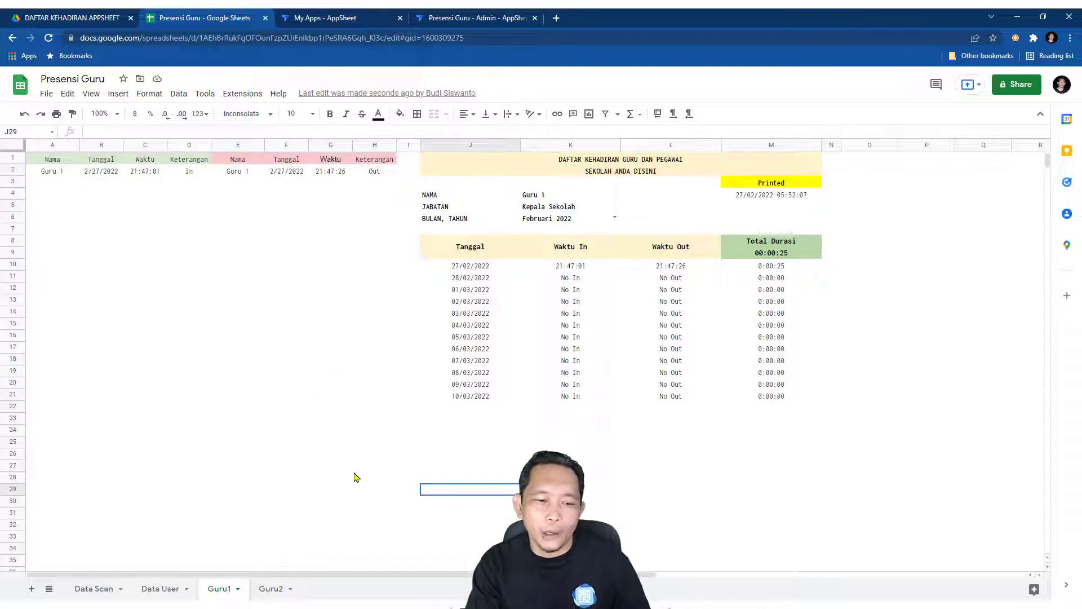
left_click(287, 339)
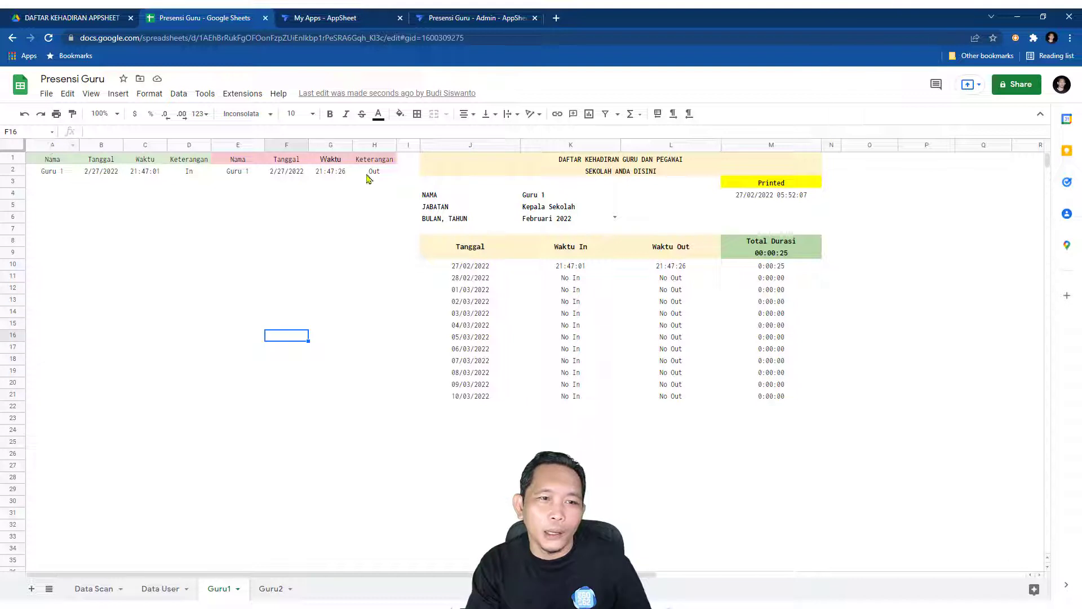
Step: Hide the query columns A to H on the Guru1 sheet and look over the report range J1:M21
left_click_drag(50, 146, 370, 144)
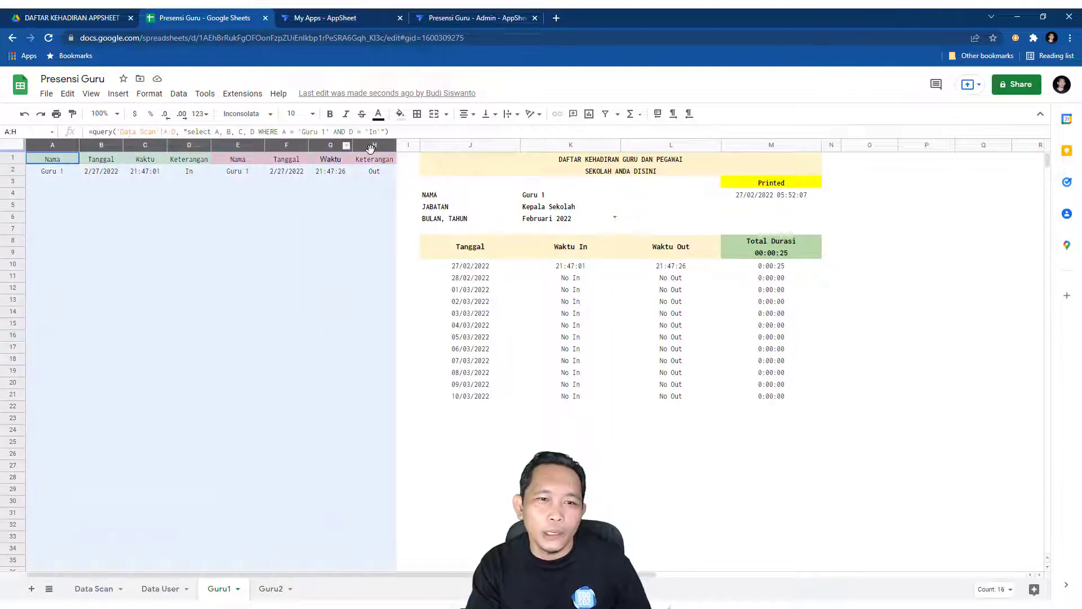
right_click(370, 145)
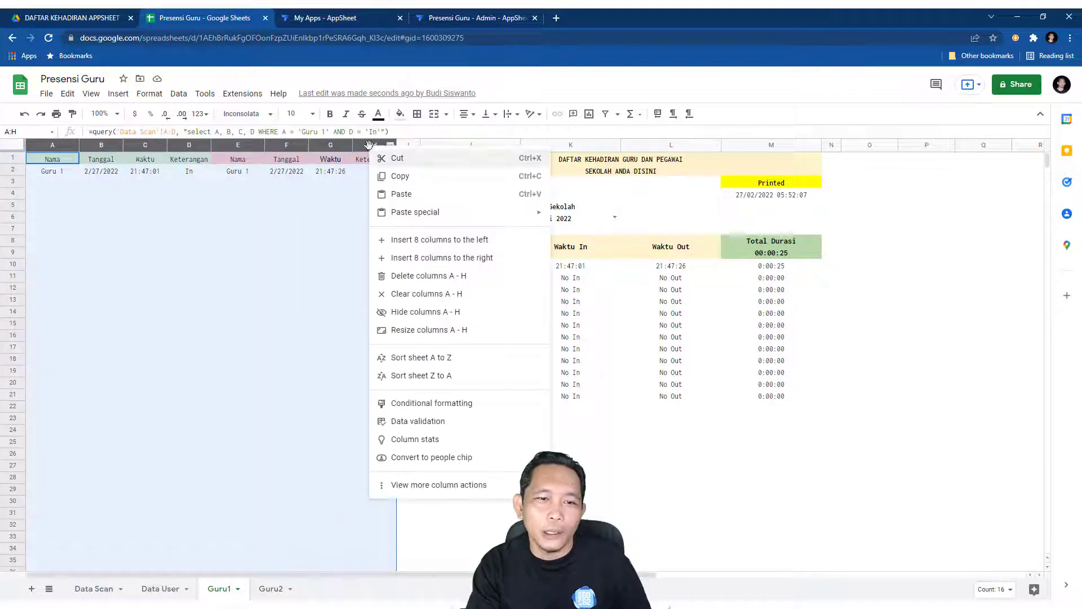
left_click(411, 312)
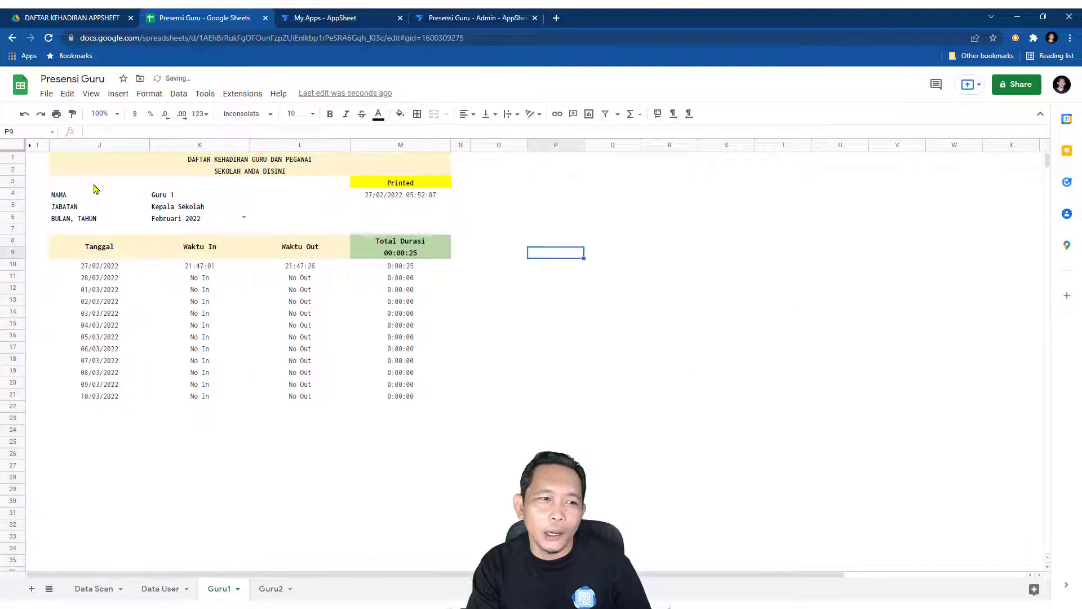
left_click_drag(99, 161, 418, 400)
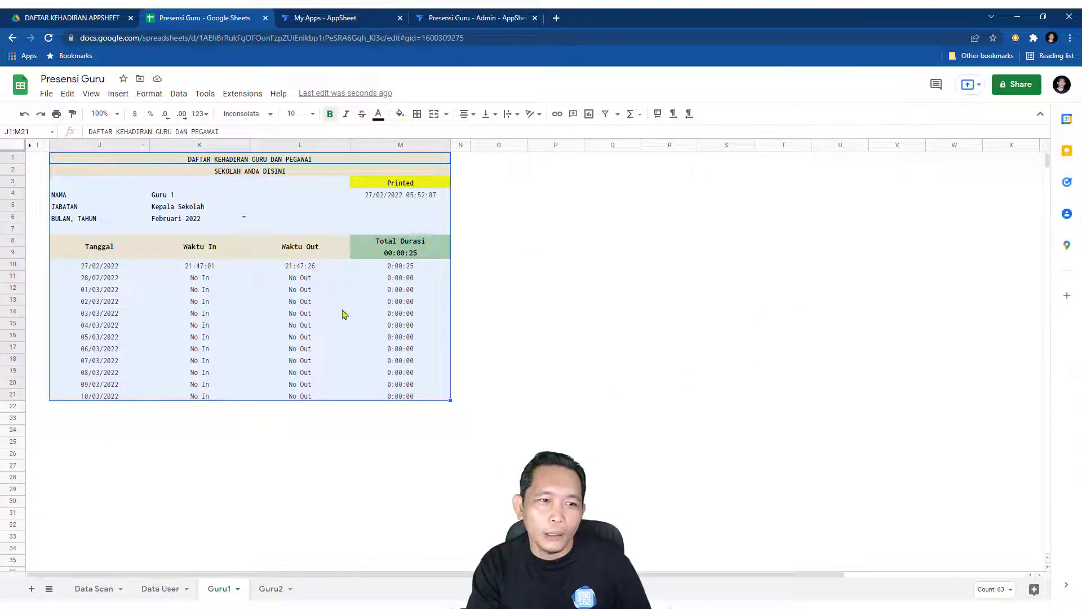
left_click(587, 338)
Step: Set the first report date in J10 to 01/02/2022 and fill the daily dates down the Tanggal column to row 38
left_click(110, 269)
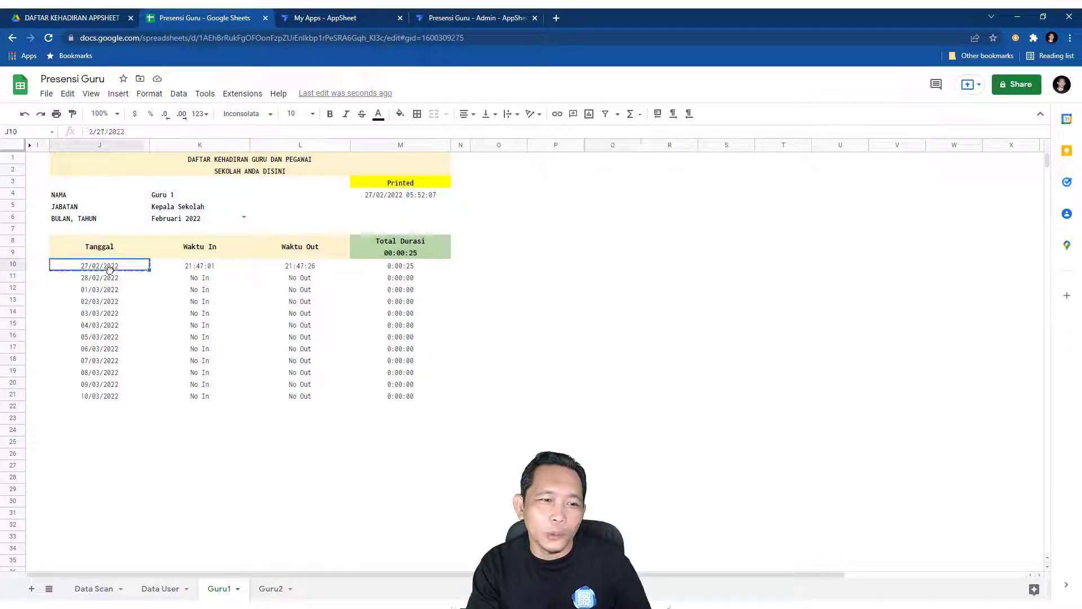
double_click(111, 269)
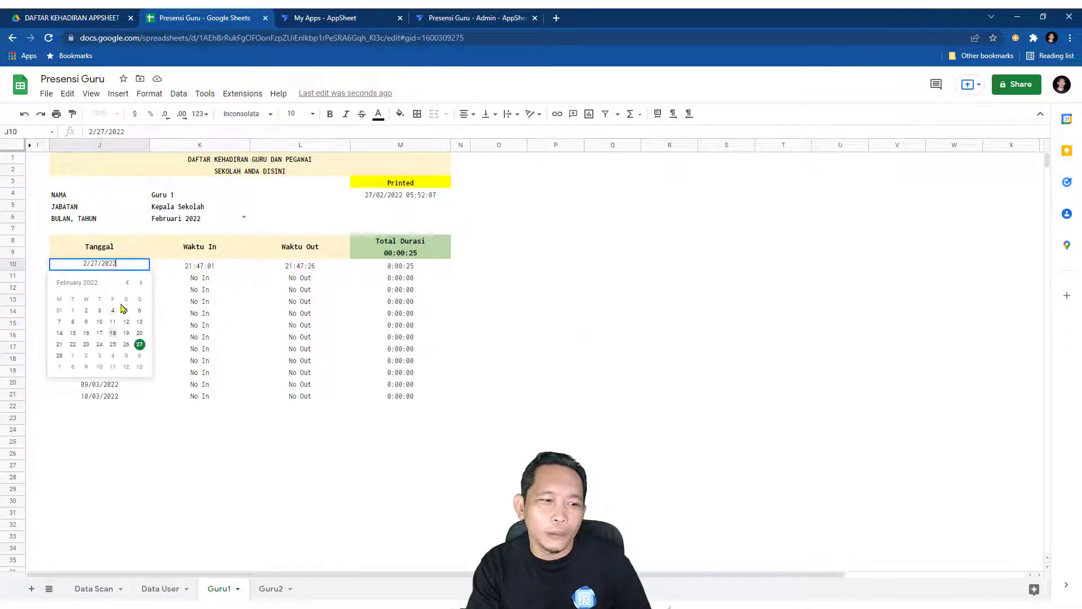
left_click(72, 310)
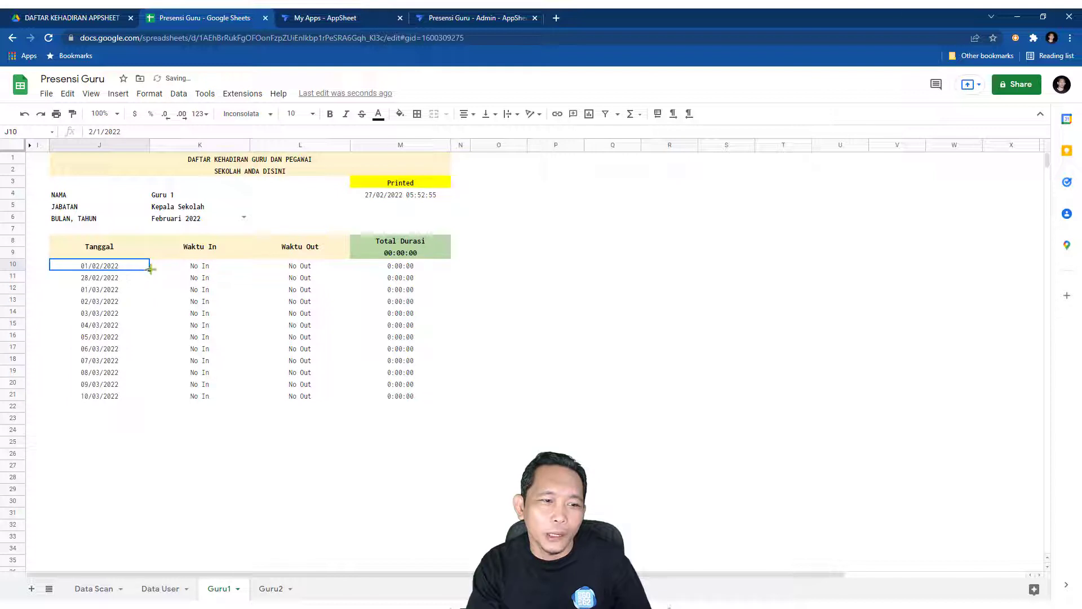
left_click_drag(151, 269, 164, 532)
scroll(162, 490, "down", 1)
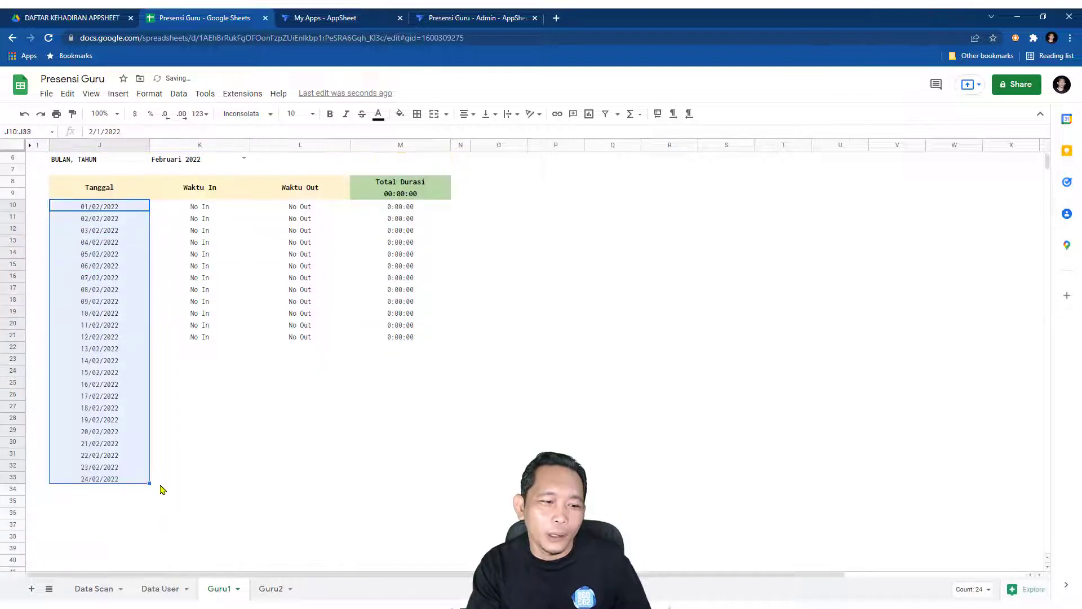
left_click_drag(150, 482, 200, 536)
left_click(201, 536)
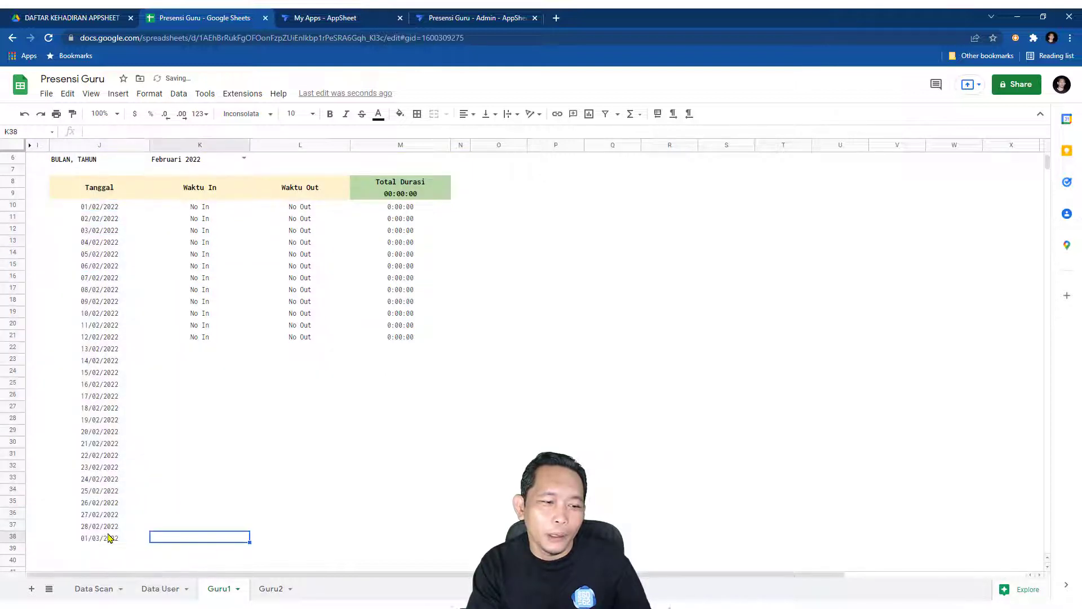
Step: Delete the surplus 01/03/2022 row and fill the Waktu In, Waktu Out and duration formulas down through the 28/02/2022 row
right_click(12, 536)
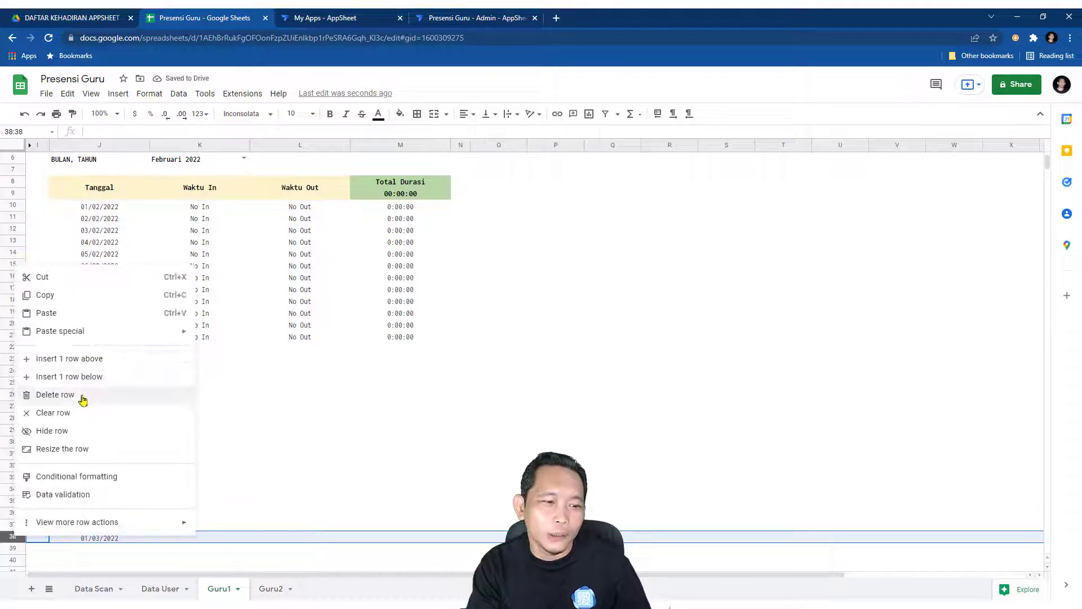
left_click(83, 399)
left_click_drag(202, 208, 389, 526)
left_click_drag(194, 515, 413, 520)
left_click(485, 479)
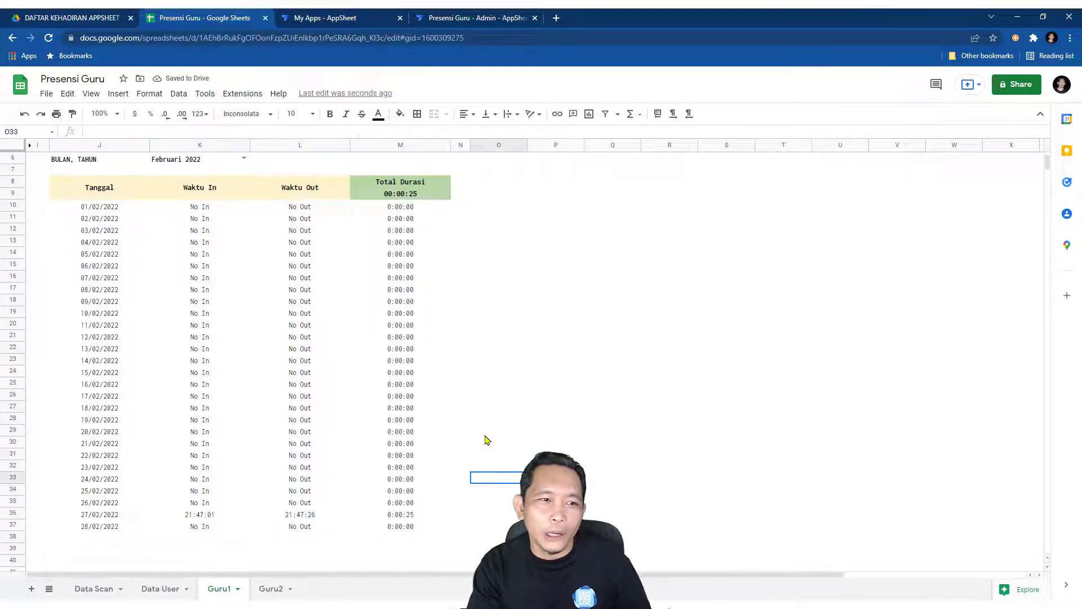
Step: Open the print preview for the Guru1 report, limited to selected cells J1:M37 on A4 paper in portrait orientation
scroll(209, 241, "up", 2)
left_click_drag(61, 159, 413, 291)
left_click(57, 114)
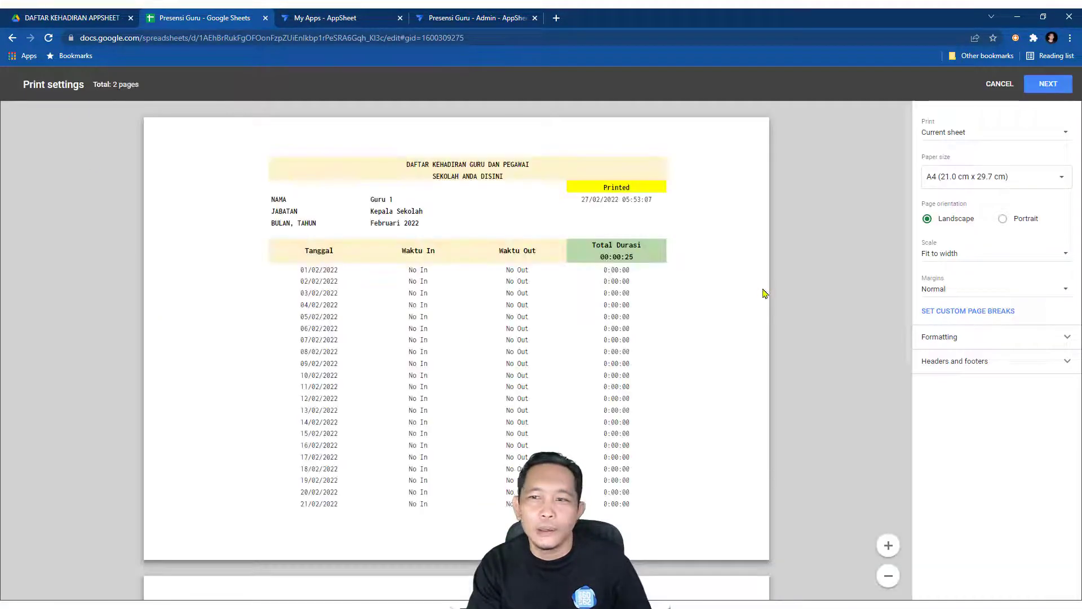
left_click(958, 130)
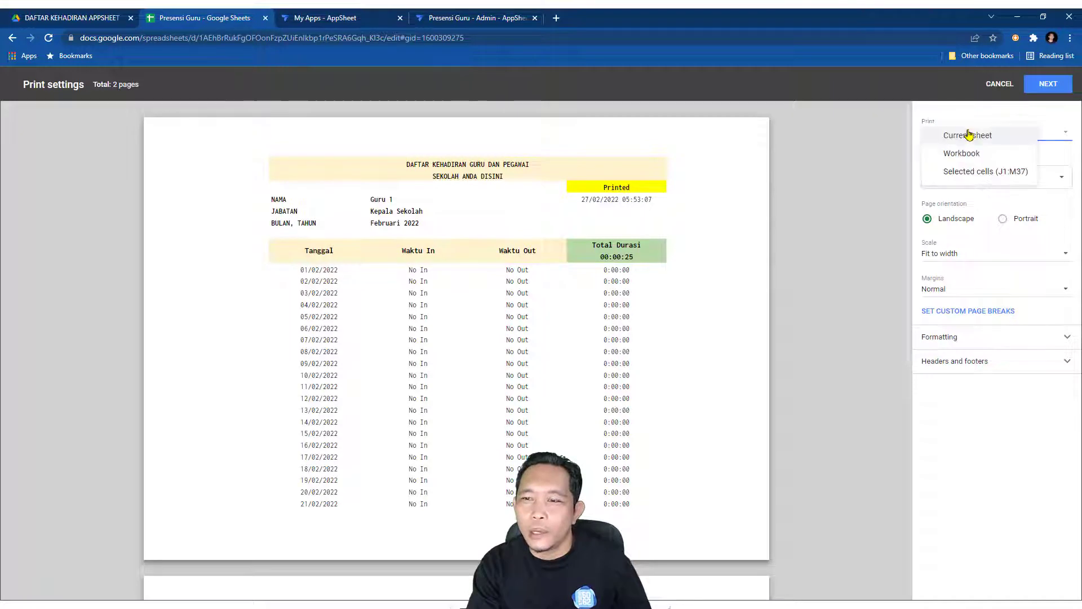
left_click(987, 176)
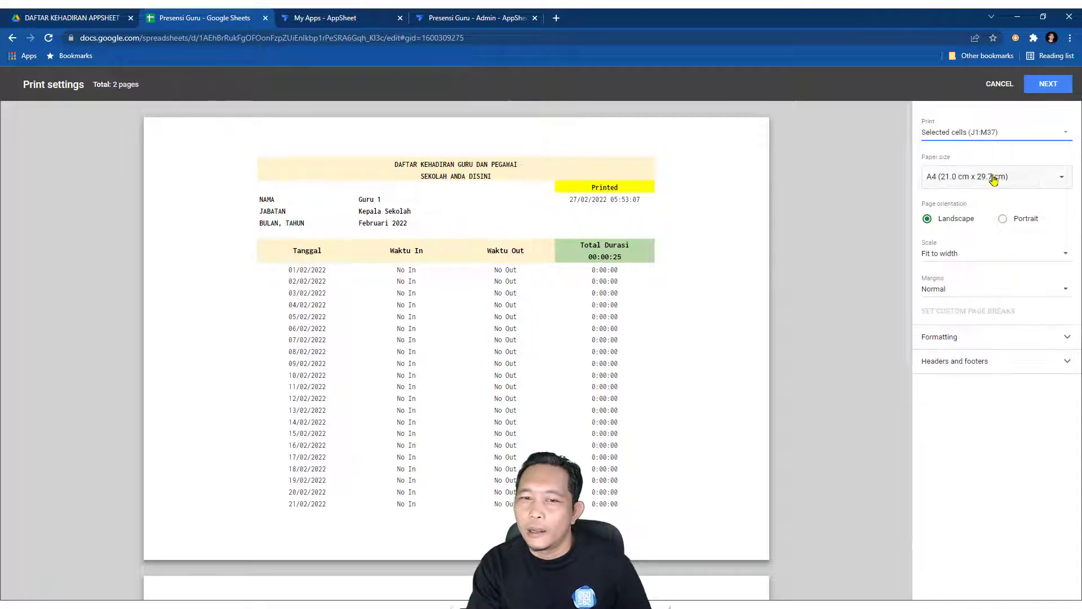
left_click(1002, 219)
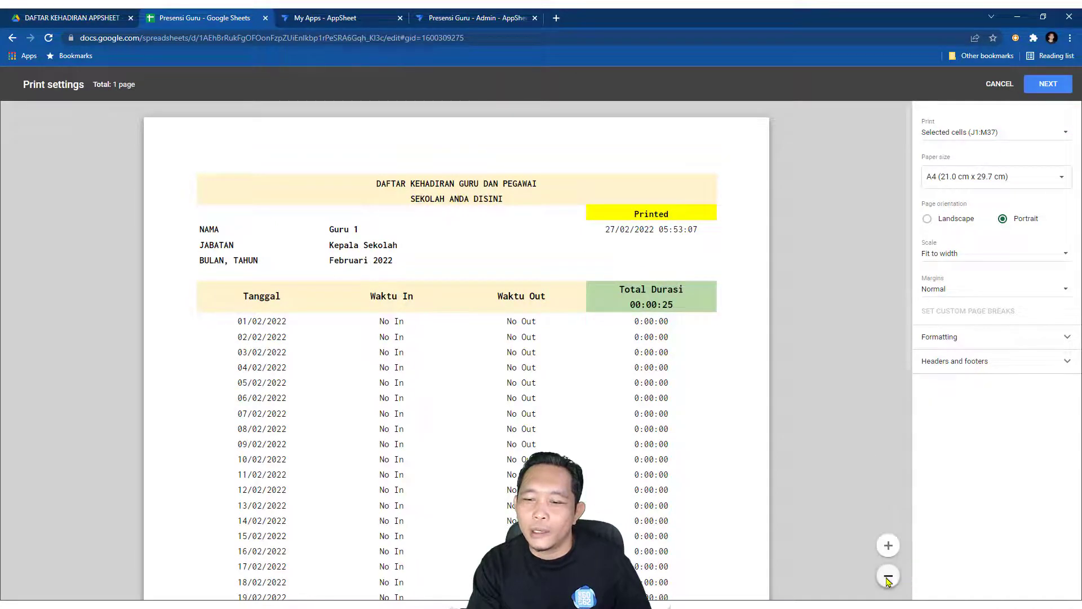
left_click(888, 576)
scroll(526, 363, "down", 3)
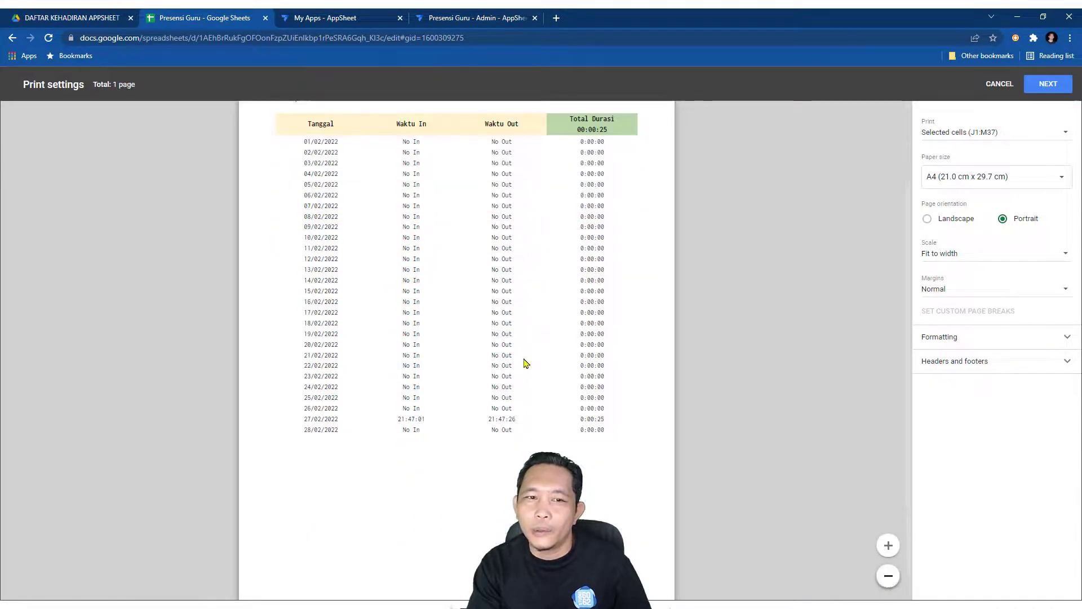
scroll(525, 362, "up", 2)
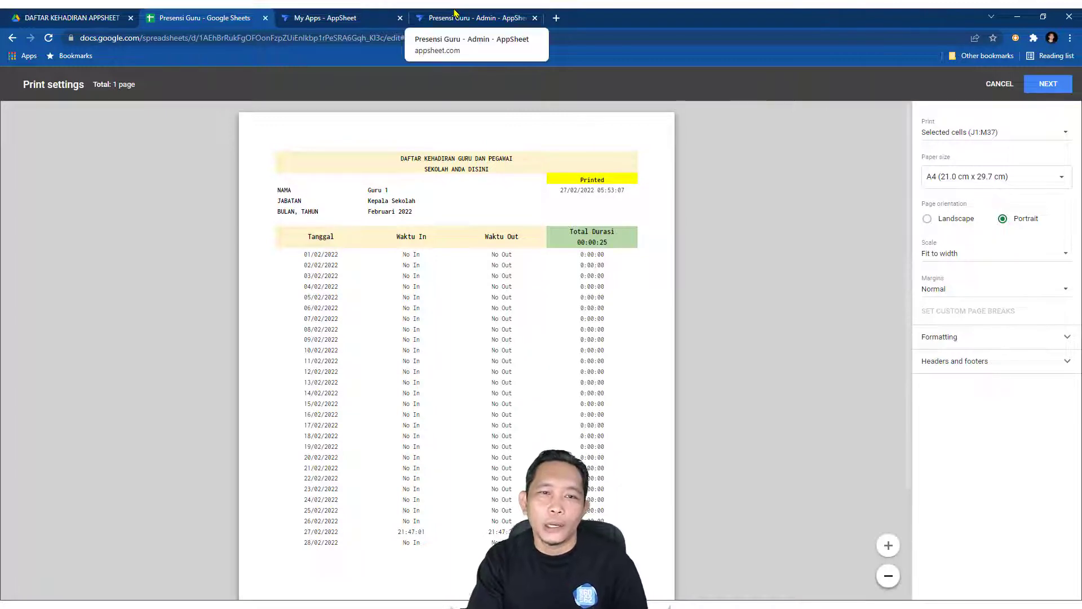
Step: Switch to the Presensi Guru - Admin editor in AppSheet and set a people-in-circle app logo and a green-to-cyan gradient launch image
left_click(454, 13)
scroll(738, 350, "up", 15)
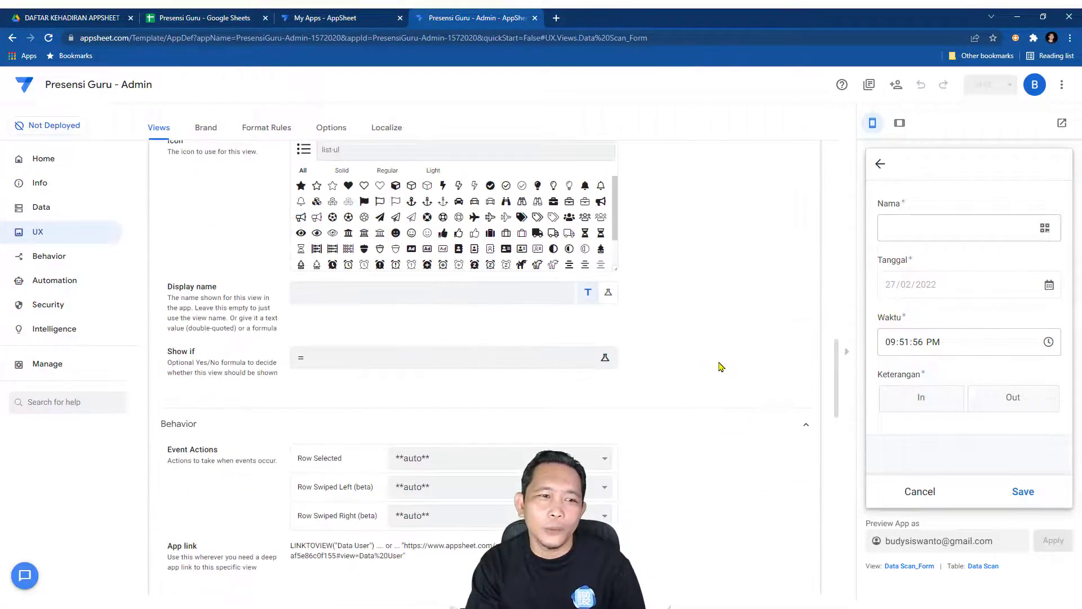
scroll(719, 366, "up", 3)
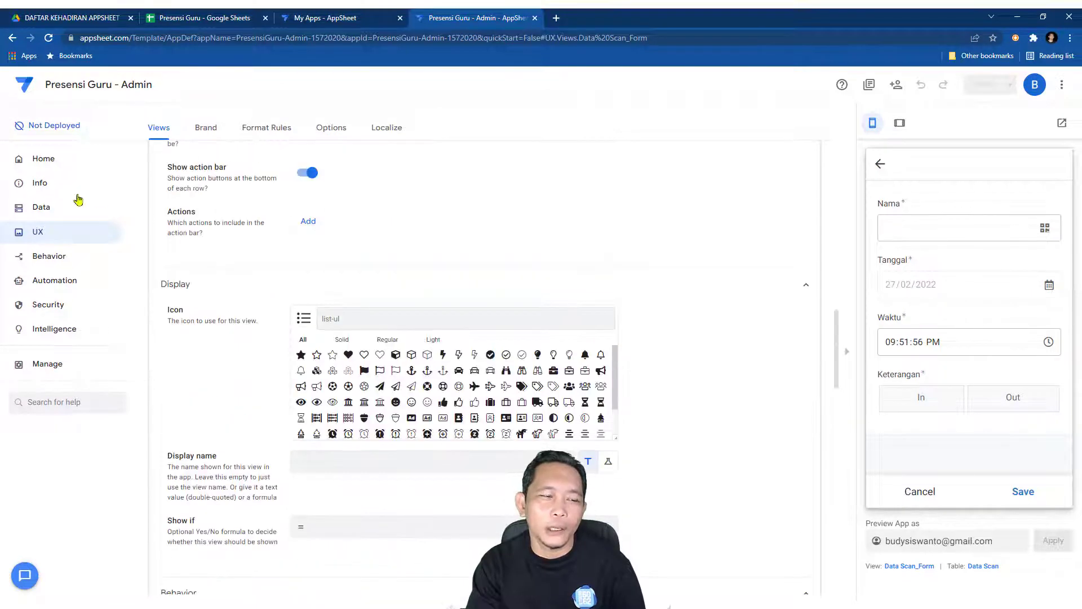
left_click(36, 183)
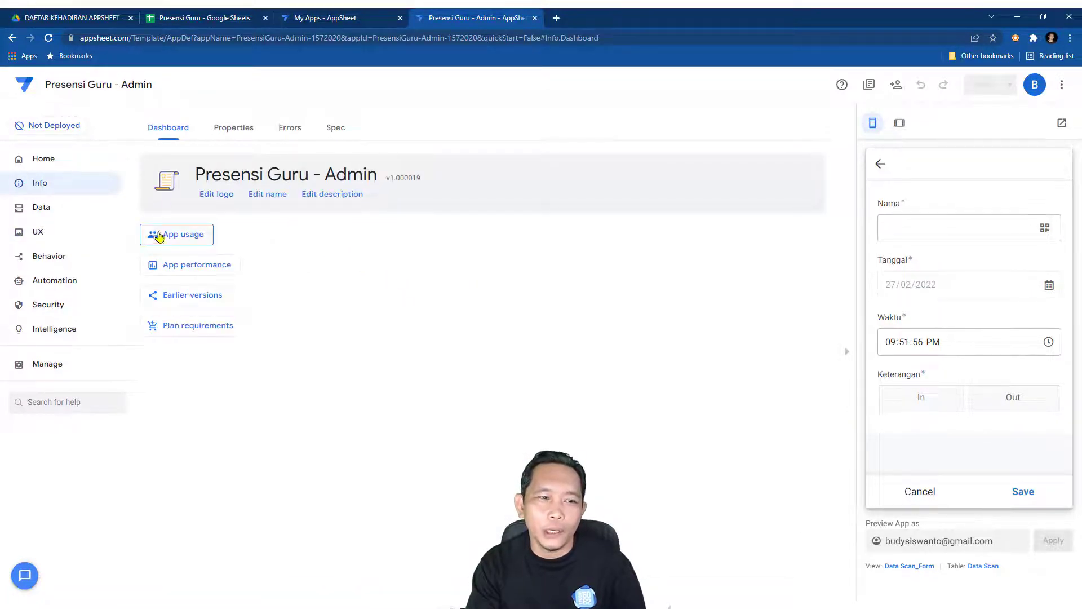
left_click(189, 235)
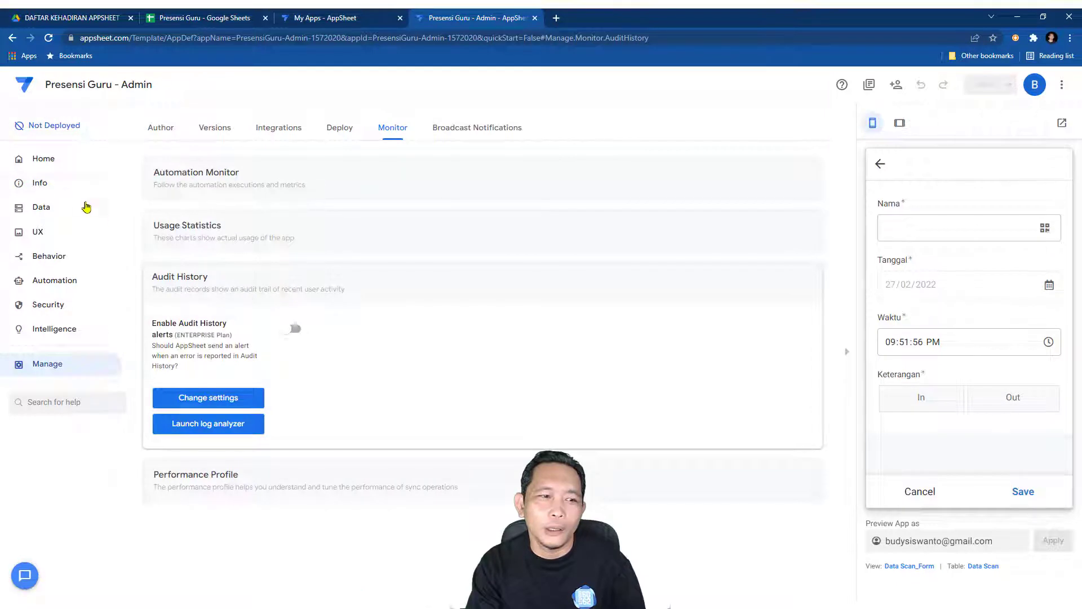
left_click(52, 185)
left_click(217, 195)
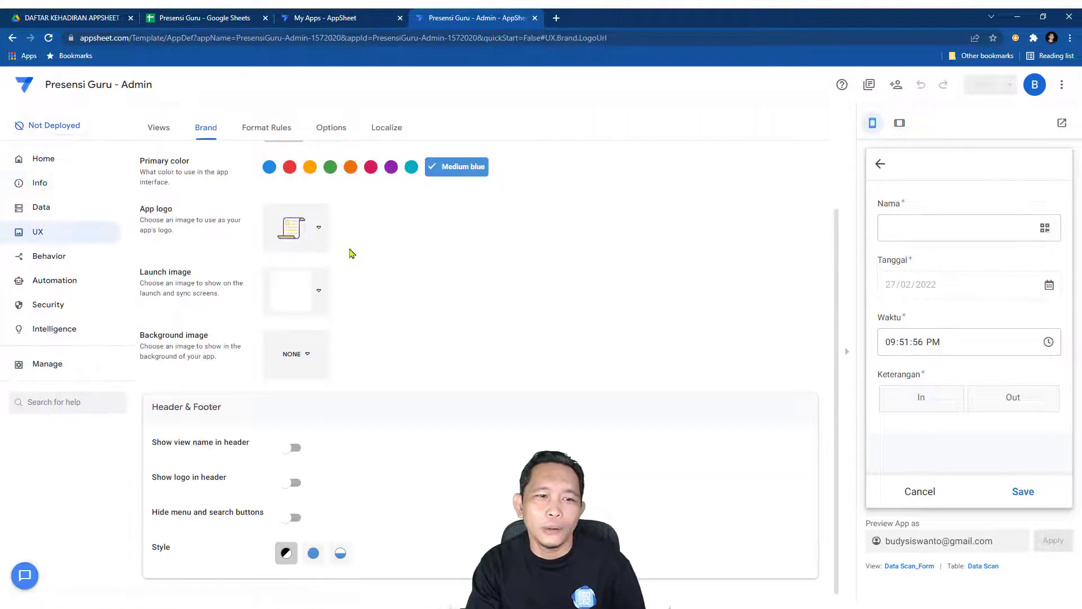
left_click(319, 230)
left_click(369, 289)
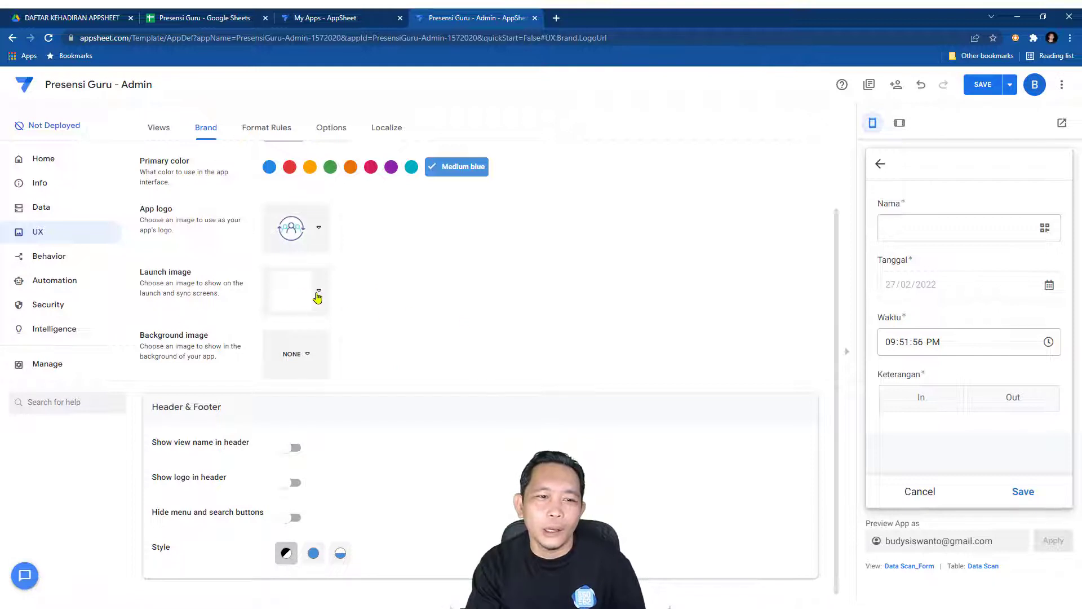
left_click(320, 293)
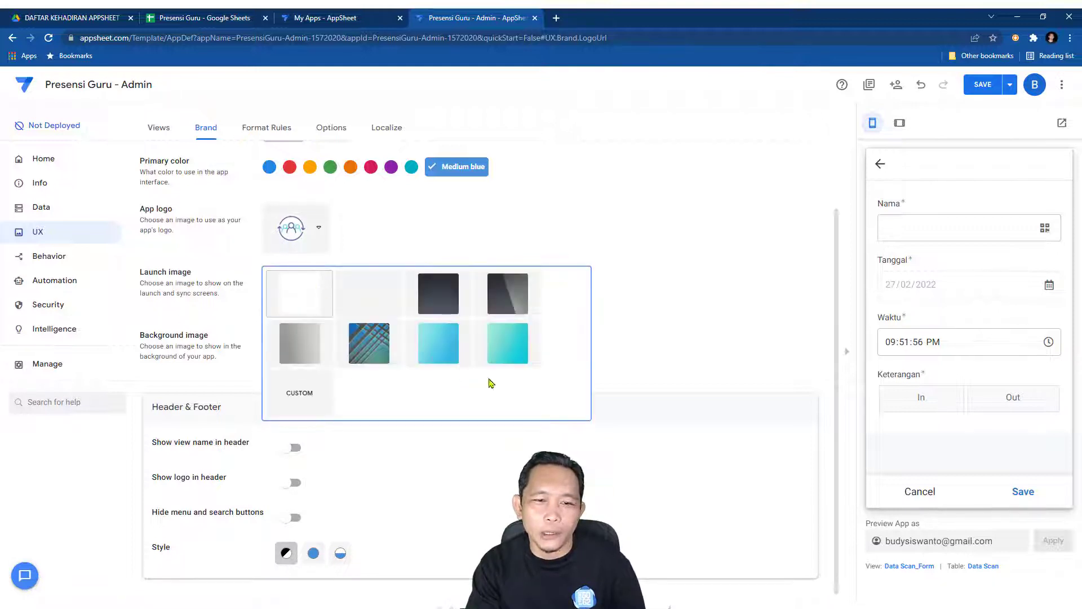
left_click(507, 342)
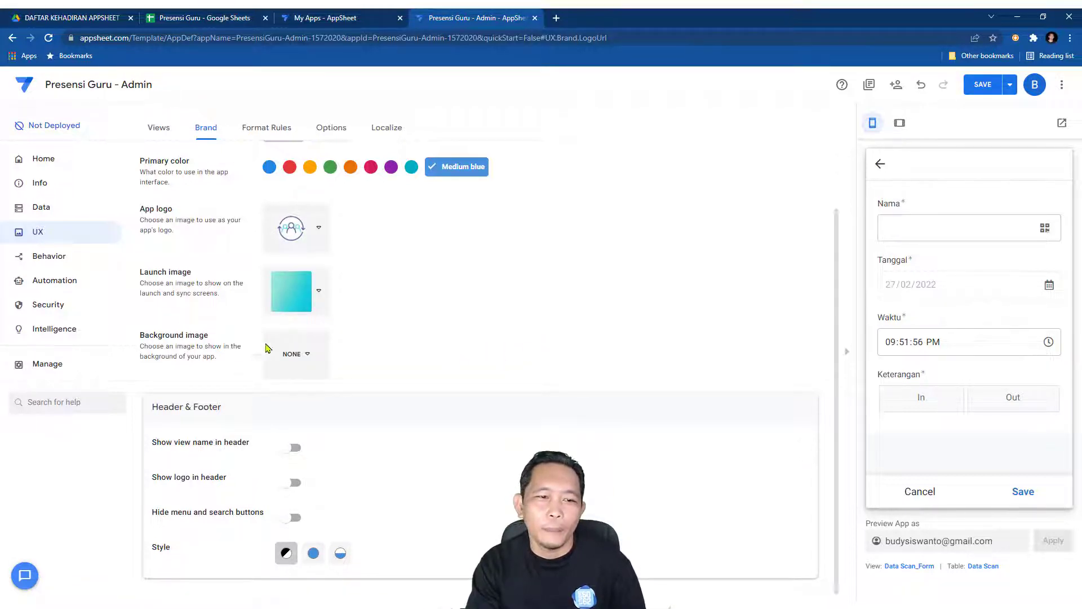
Step: Turn on showing the view name and the logo in the app header, leaving the menu and search buttons shown
left_click(296, 447)
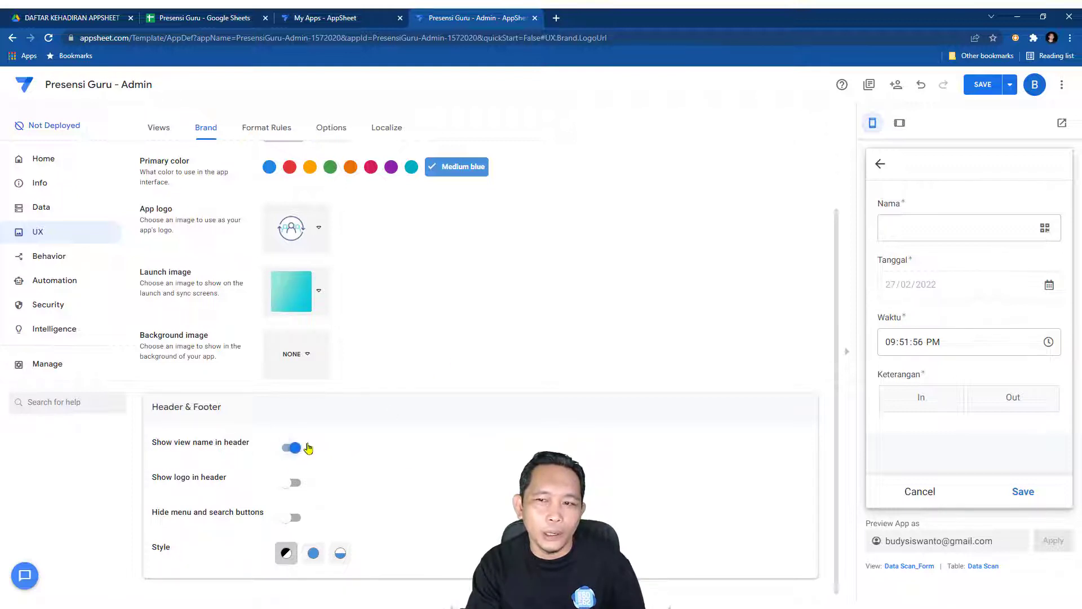
left_click(294, 482)
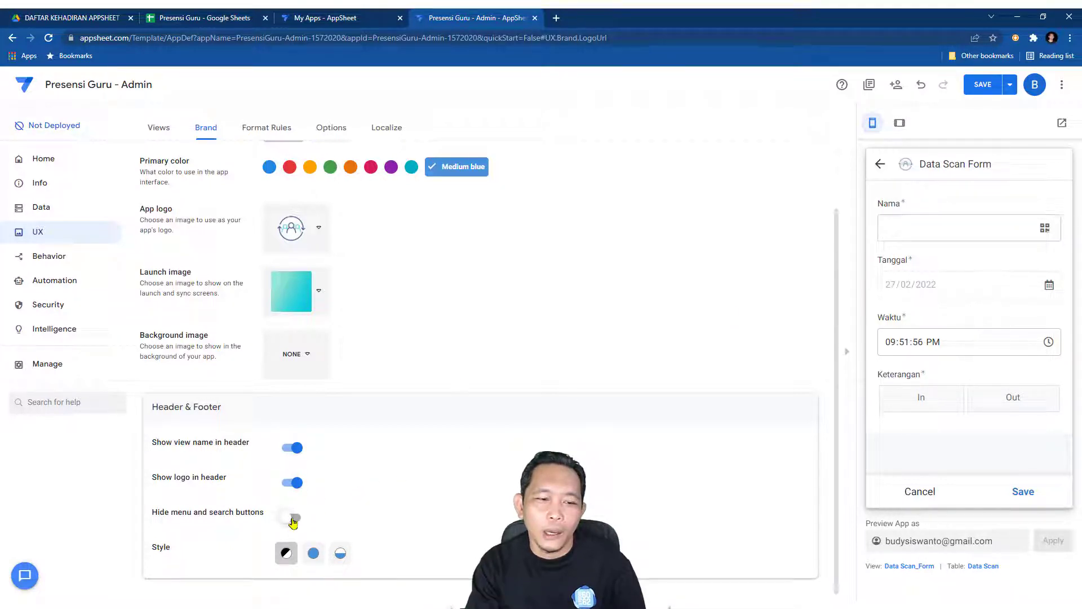
left_click(293, 517)
left_click(293, 517)
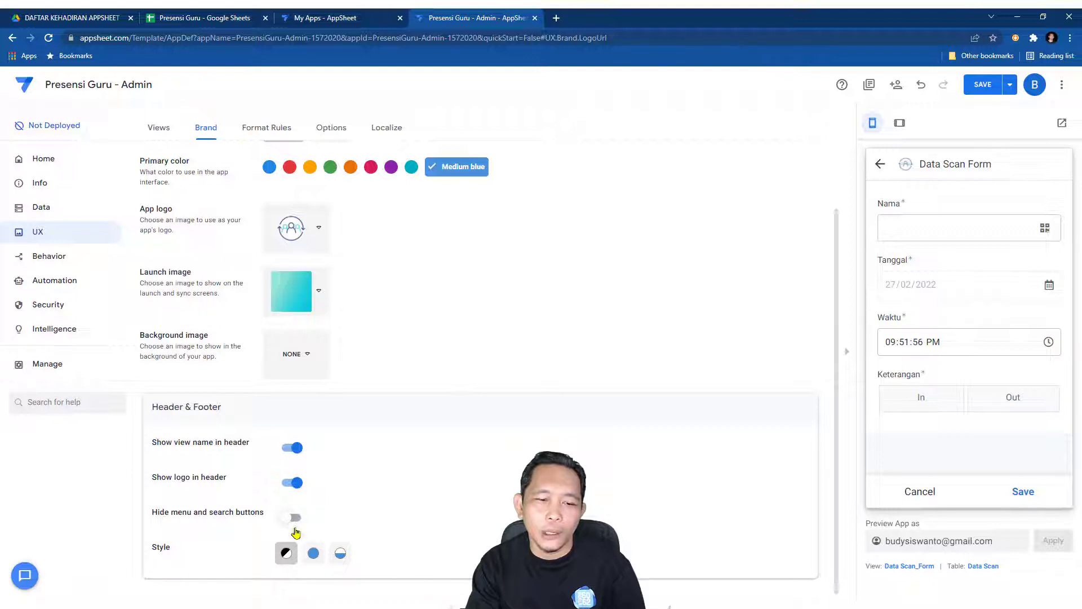
Step: Compare the header and footer styles on the Data User view, choose the solid blue style and save the app
left_click(314, 555)
left_click(341, 553)
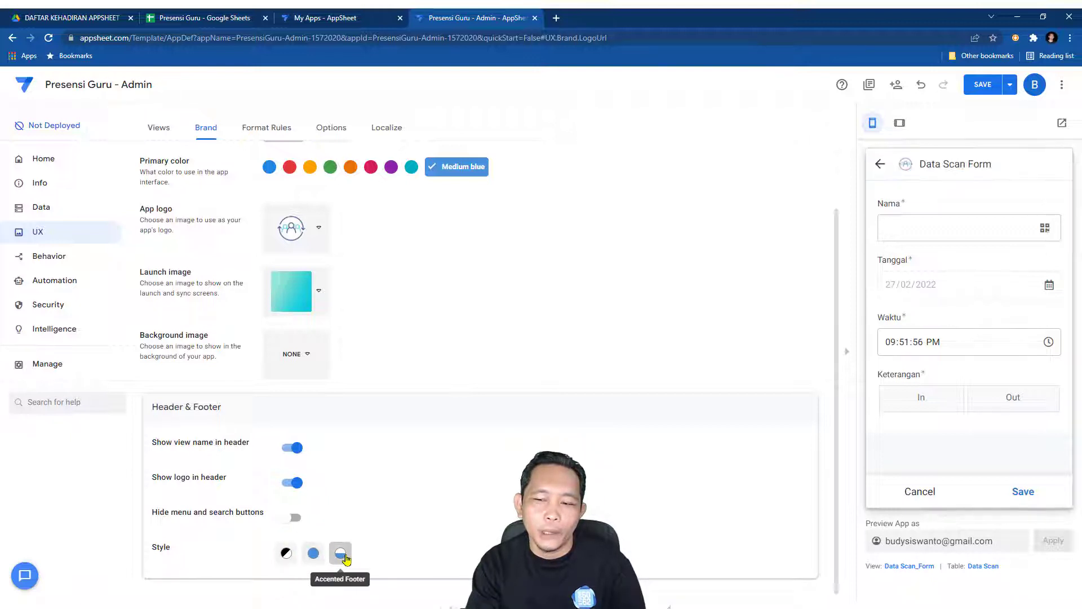
left_click(313, 553)
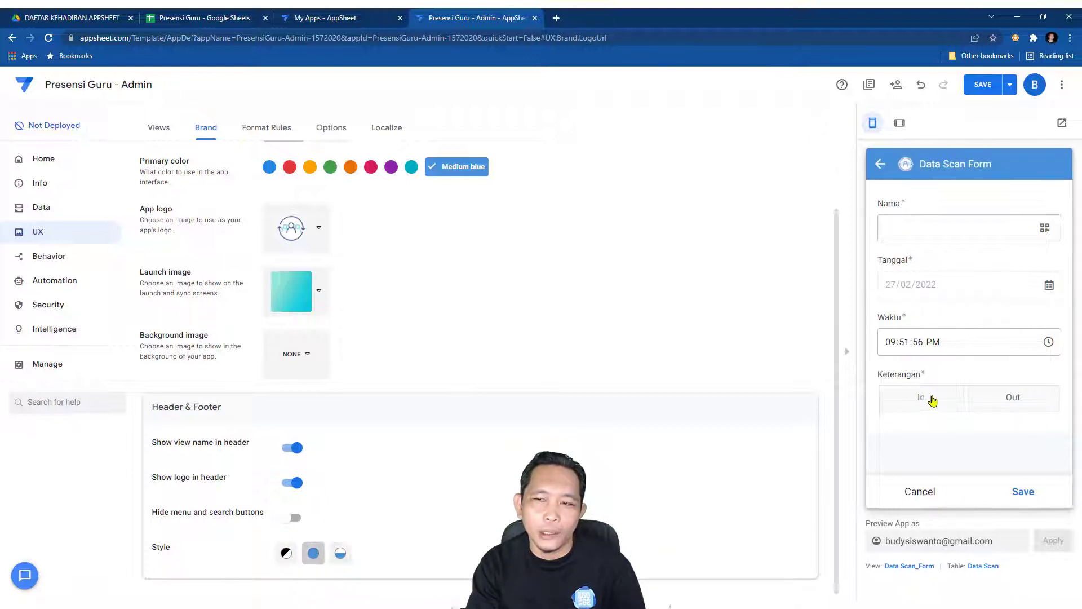
left_click(920, 492)
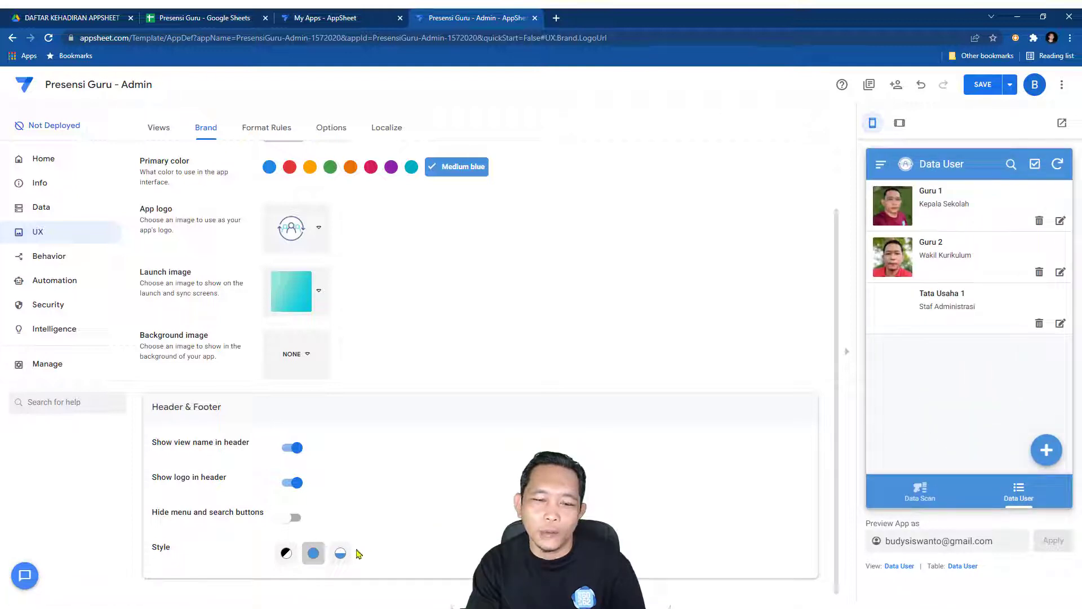
left_click(340, 553)
left_click(313, 553)
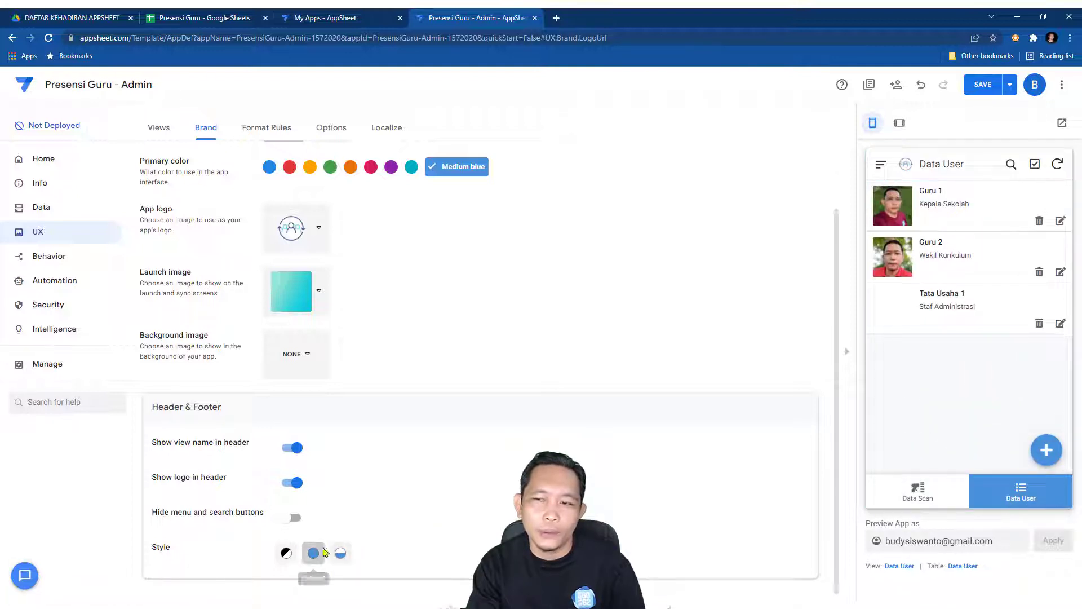
left_click(982, 85)
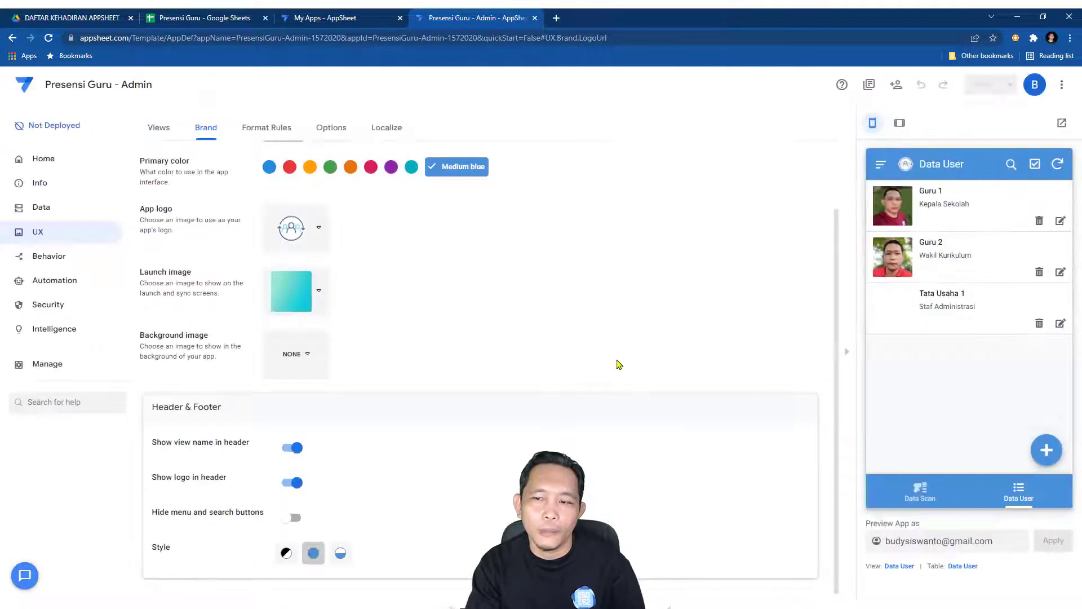
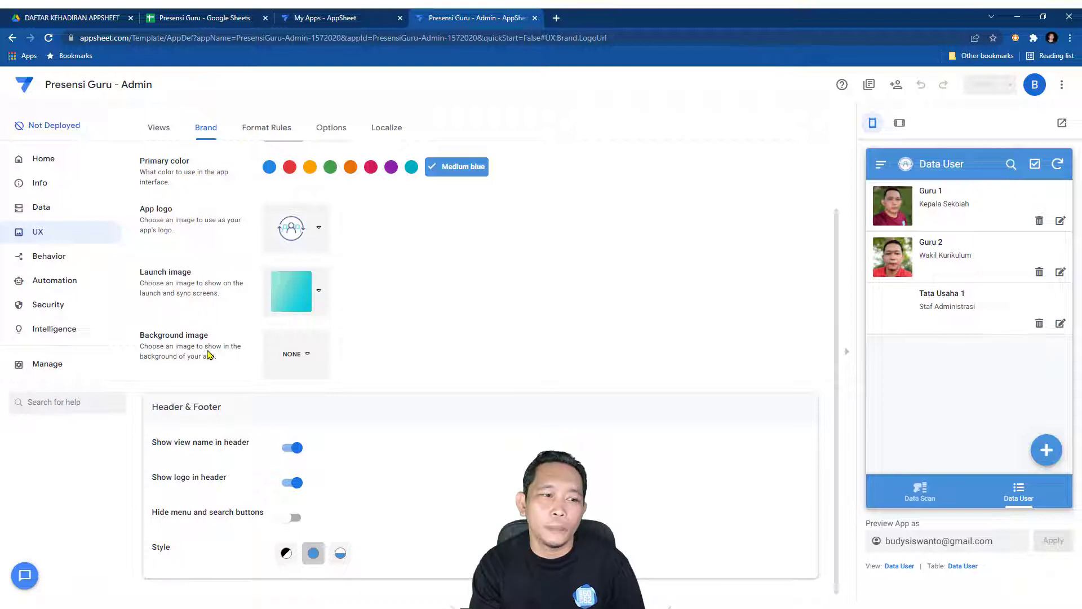
Step: Examine the app's sign-in requirement and the user sharing dialog under its security settings
left_click(54, 366)
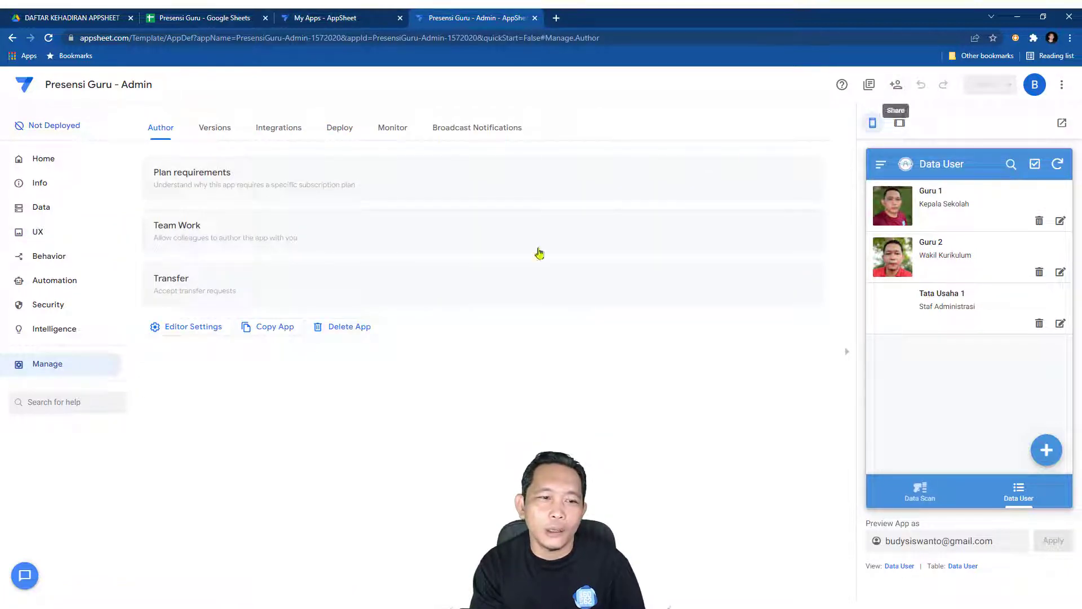
left_click(43, 306)
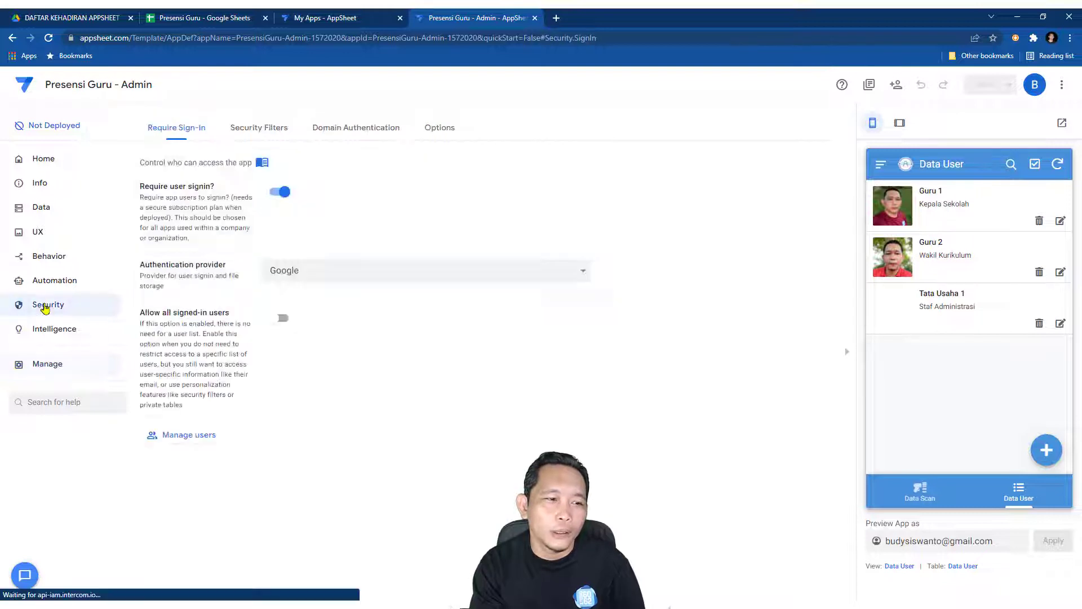
left_click(55, 329)
left_click(49, 305)
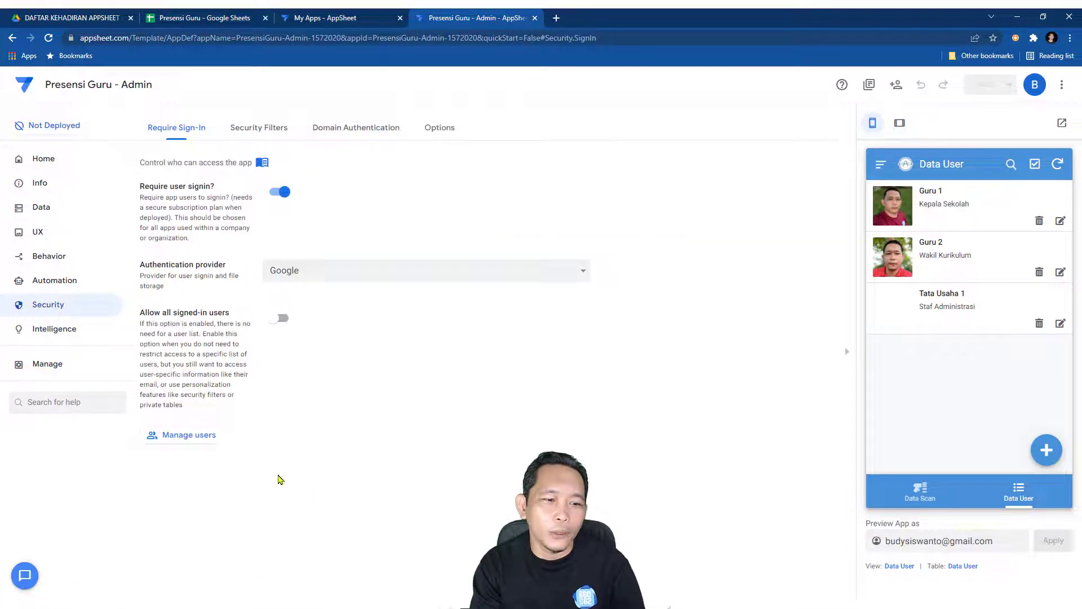
left_click(195, 439)
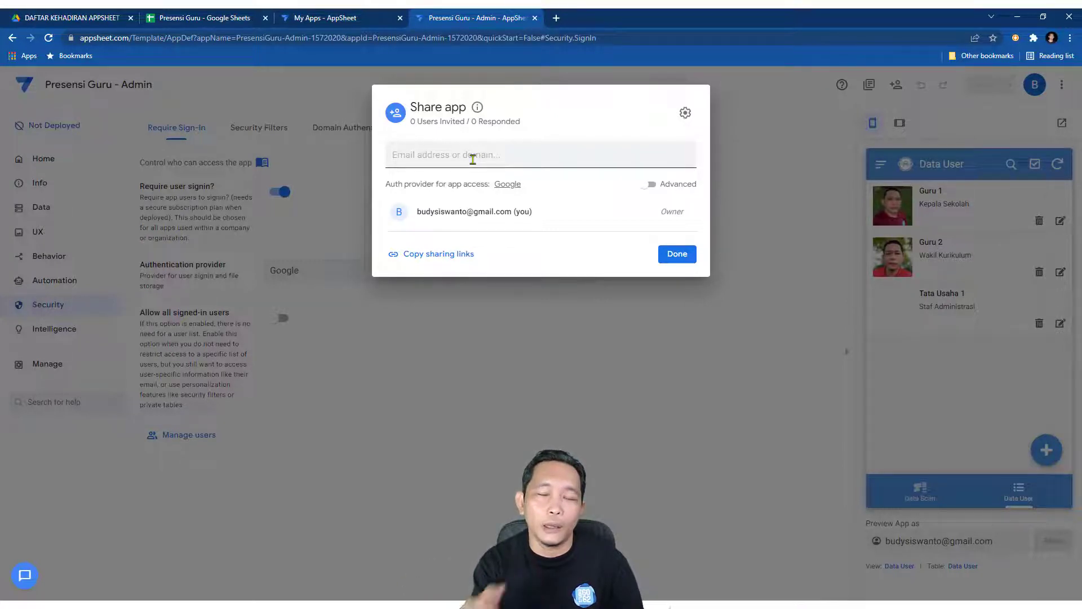
left_click(681, 261)
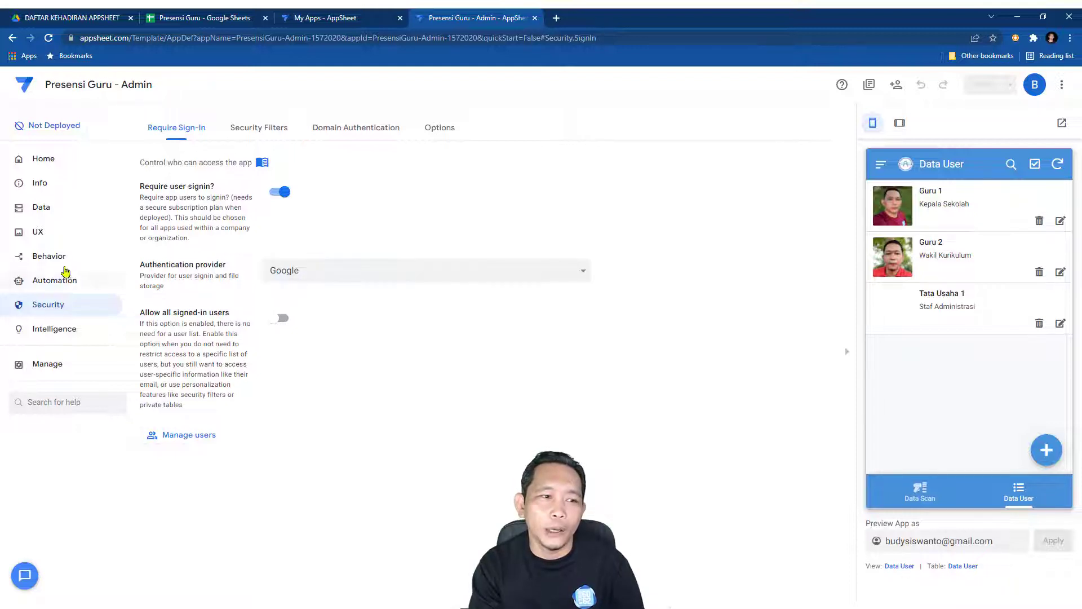
Step: Review the app's UX views, checking the Data Scan form's save and re-open options and the Data User deck view's settings
left_click(43, 234)
scroll(483, 338, "down", 9)
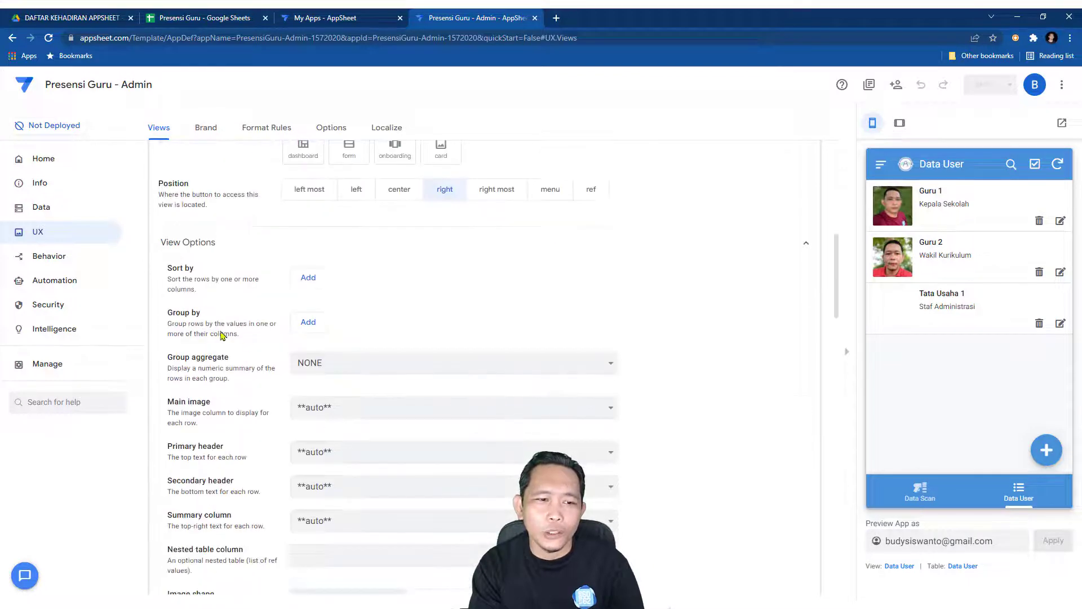
scroll(676, 379, "up", 8)
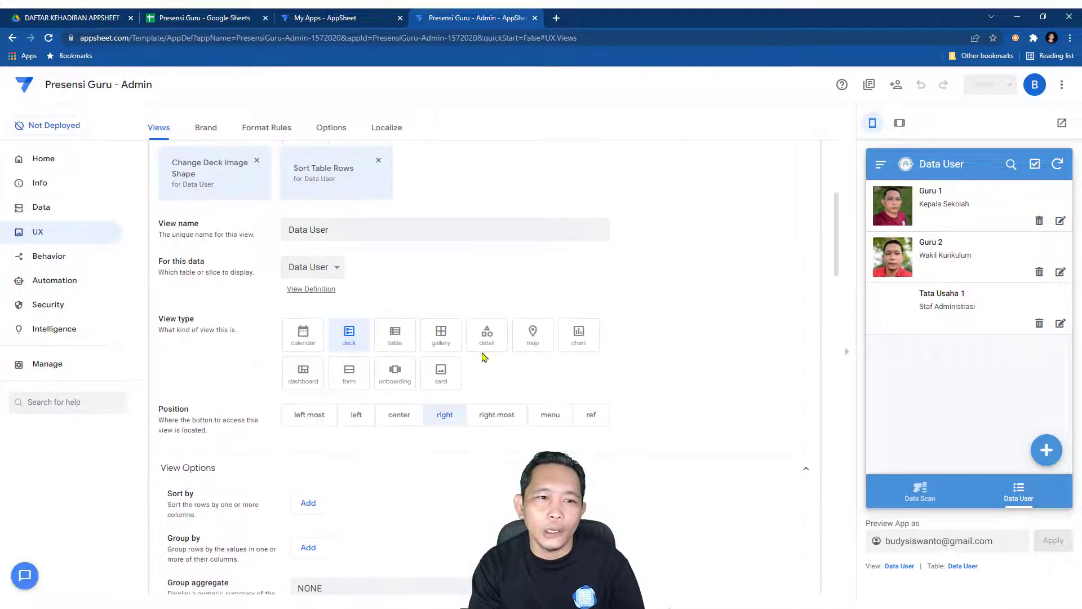
left_click(293, 345)
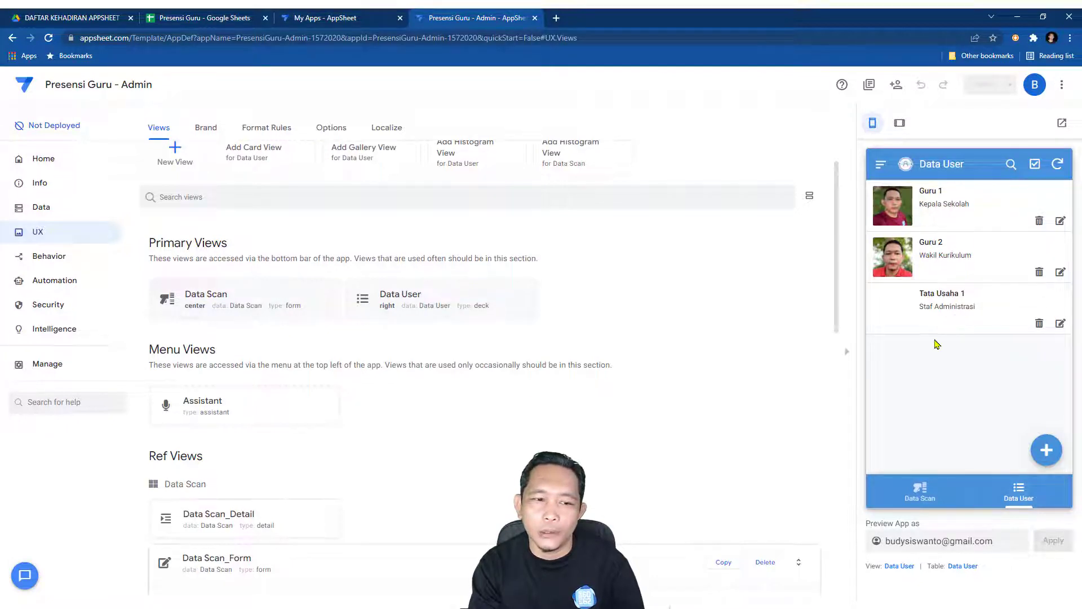
scroll(361, 427, "down", 3)
scroll(382, 391, "down", 6)
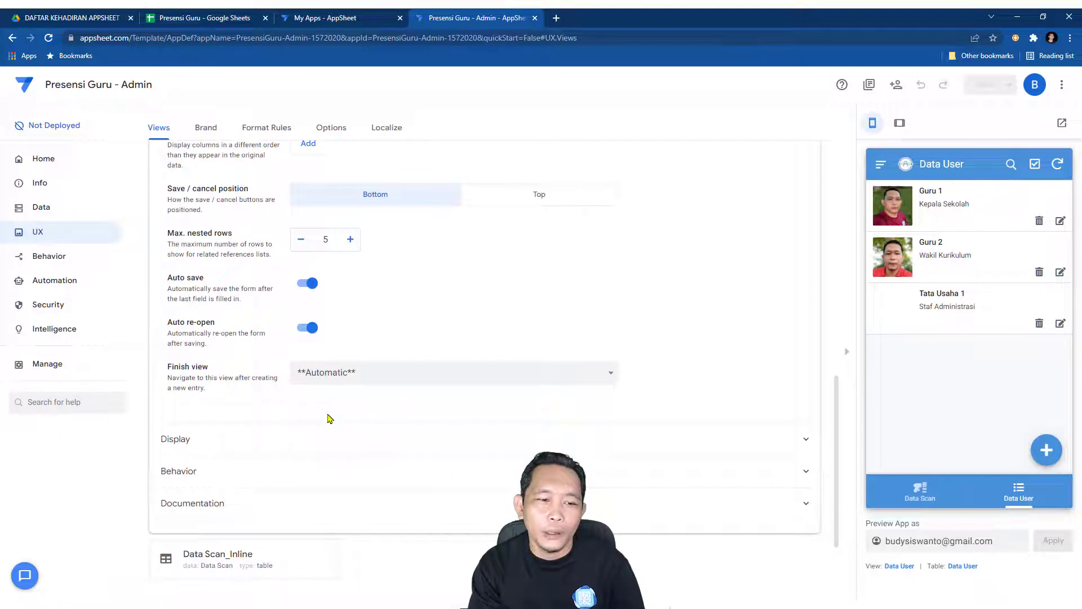
scroll(327, 429, "up", 10)
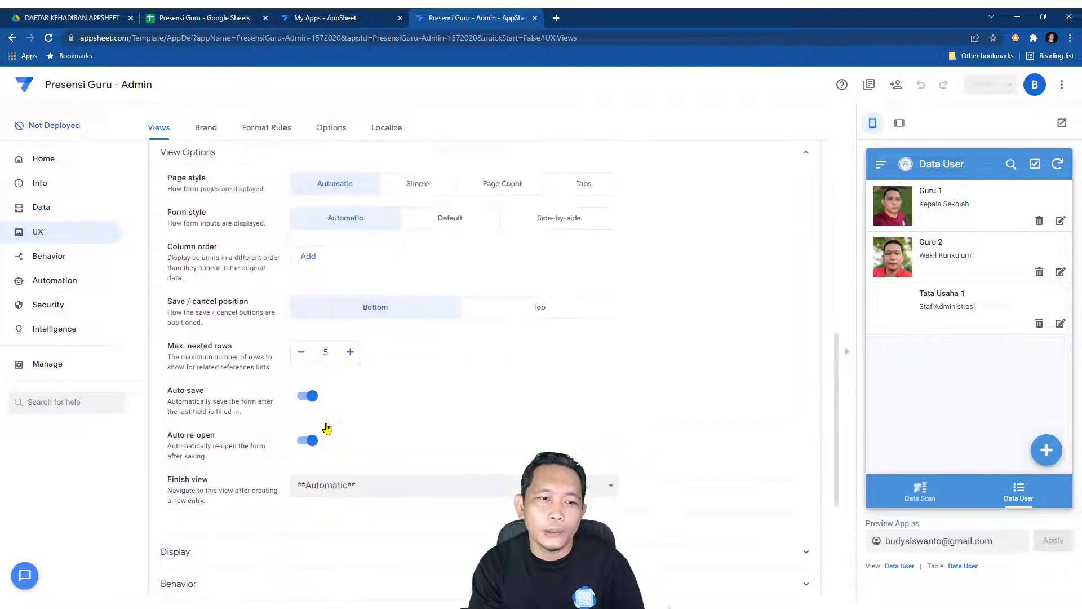
scroll(326, 430, "up", 5)
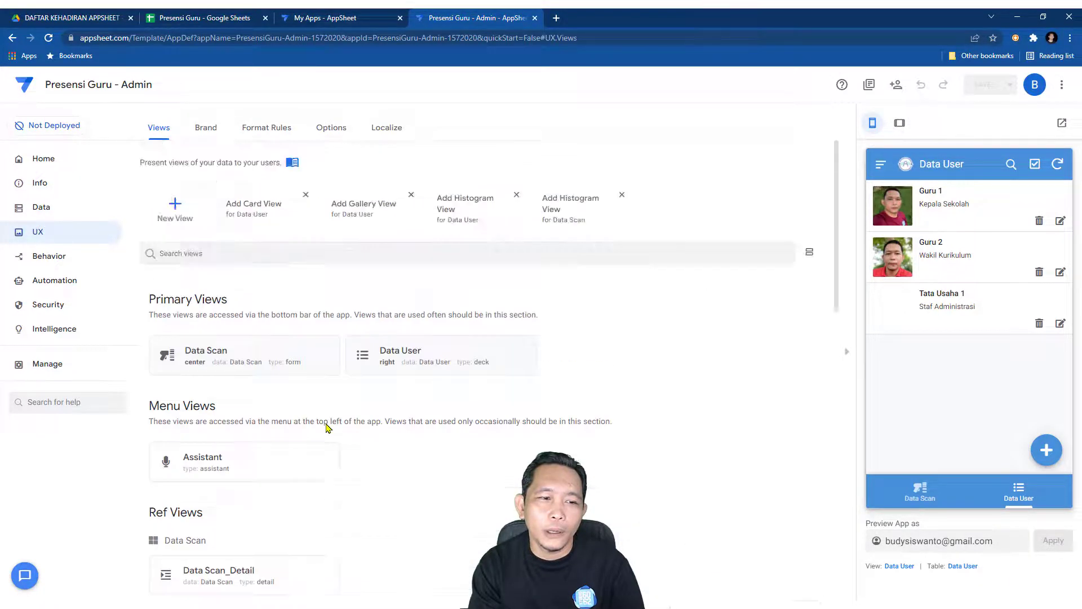
left_click(402, 359)
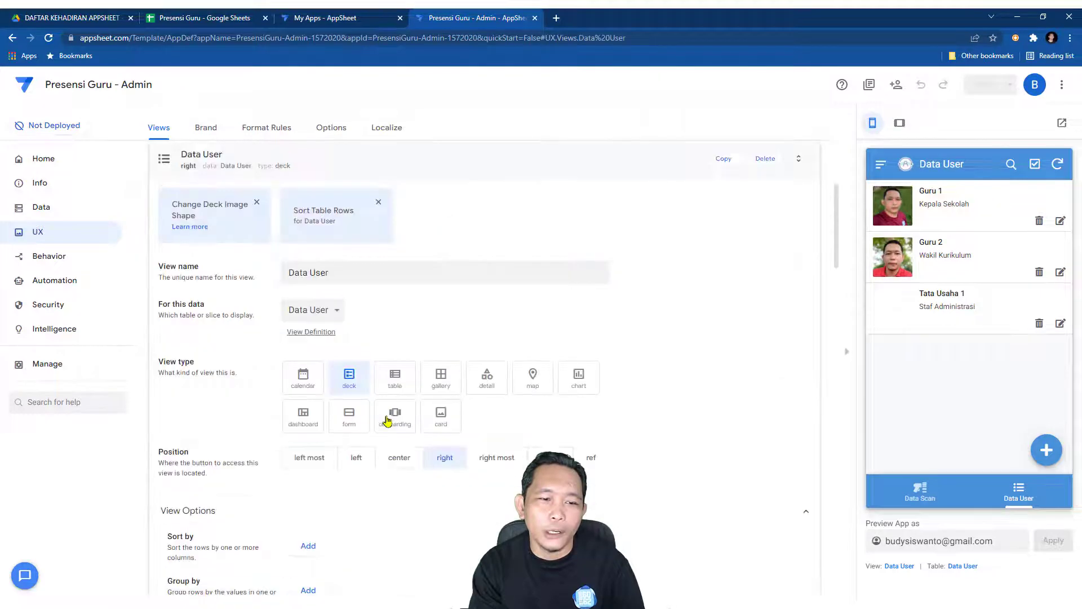
Step: Review the Data User view's options, preview the Data Scan form and return the preview to the Data User list
scroll(381, 417, "down", 8)
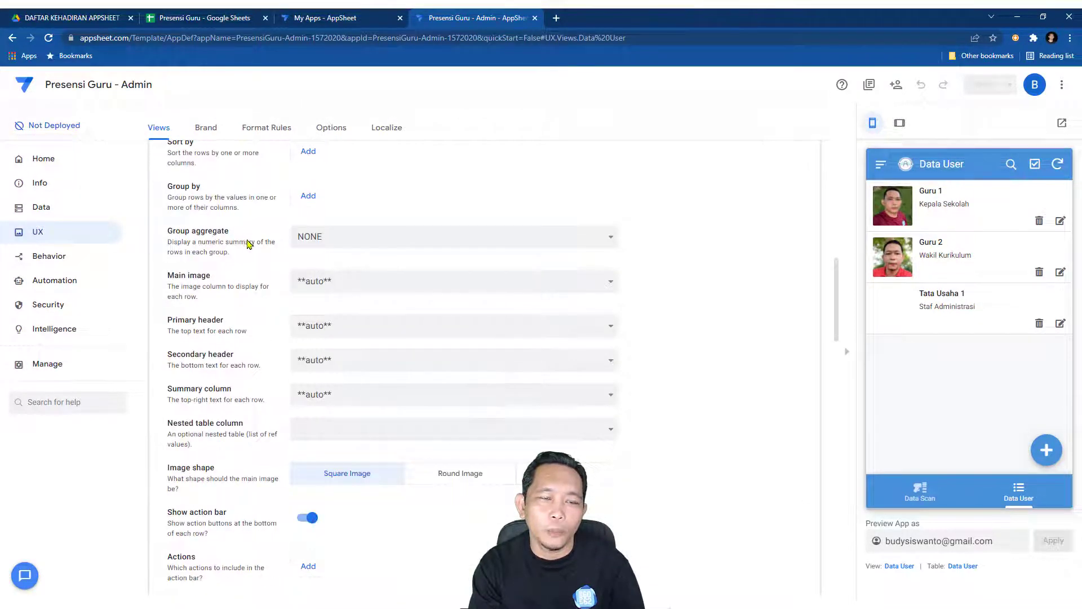
scroll(248, 243, "up", 1)
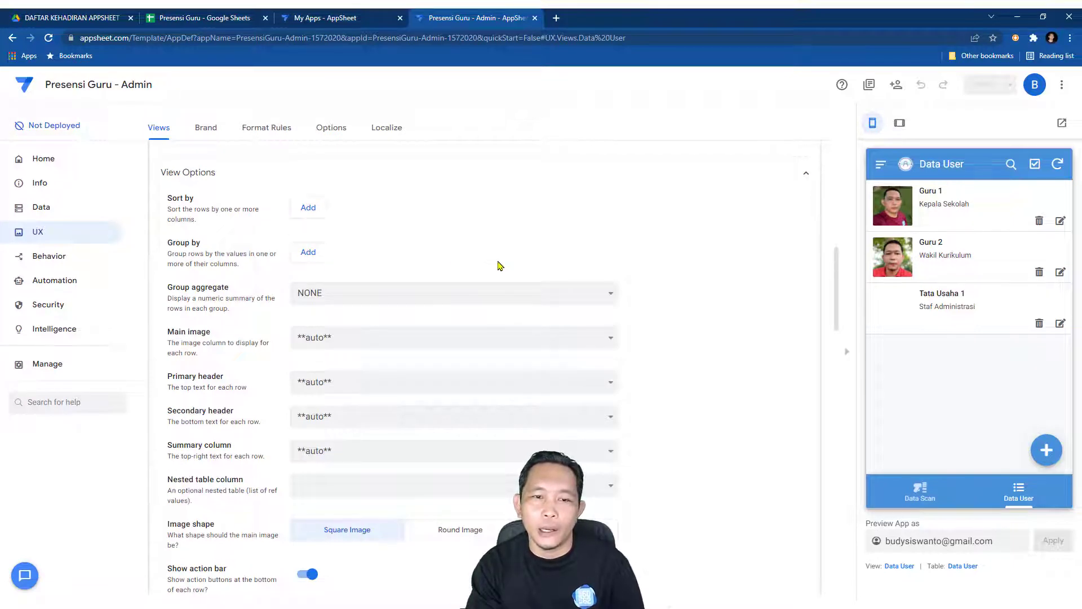
left_click(932, 494)
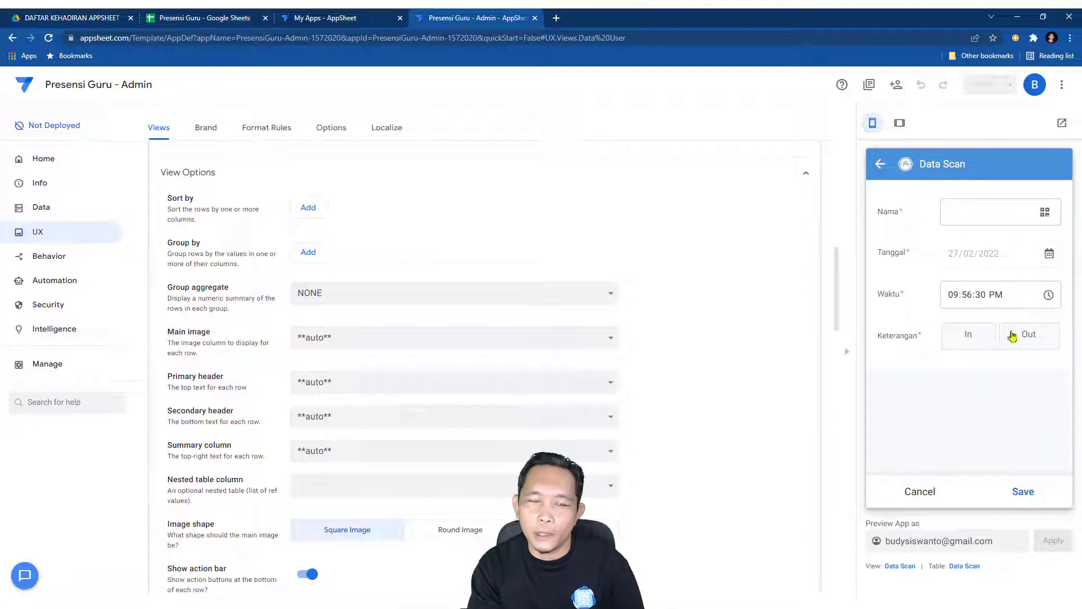
left_click(218, 21)
left_click(467, 16)
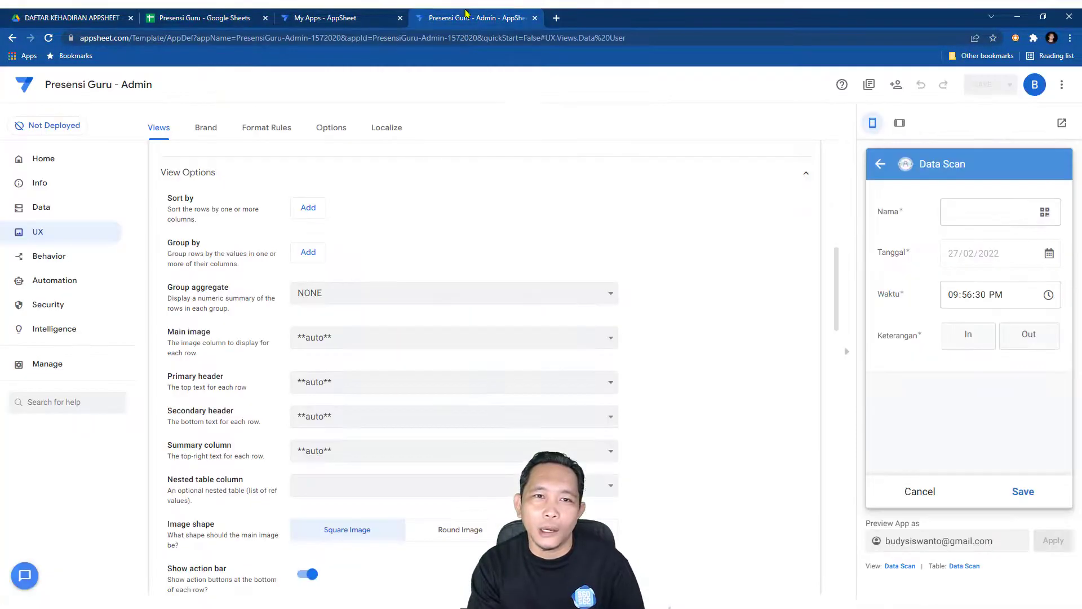
left_click(331, 17)
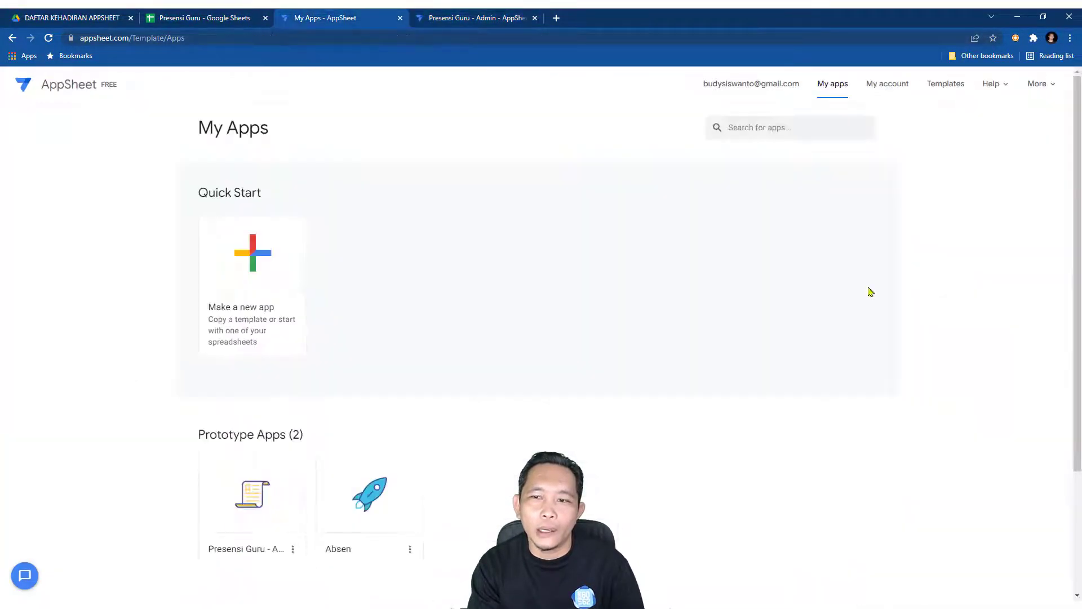
left_click(476, 14)
left_click(919, 492)
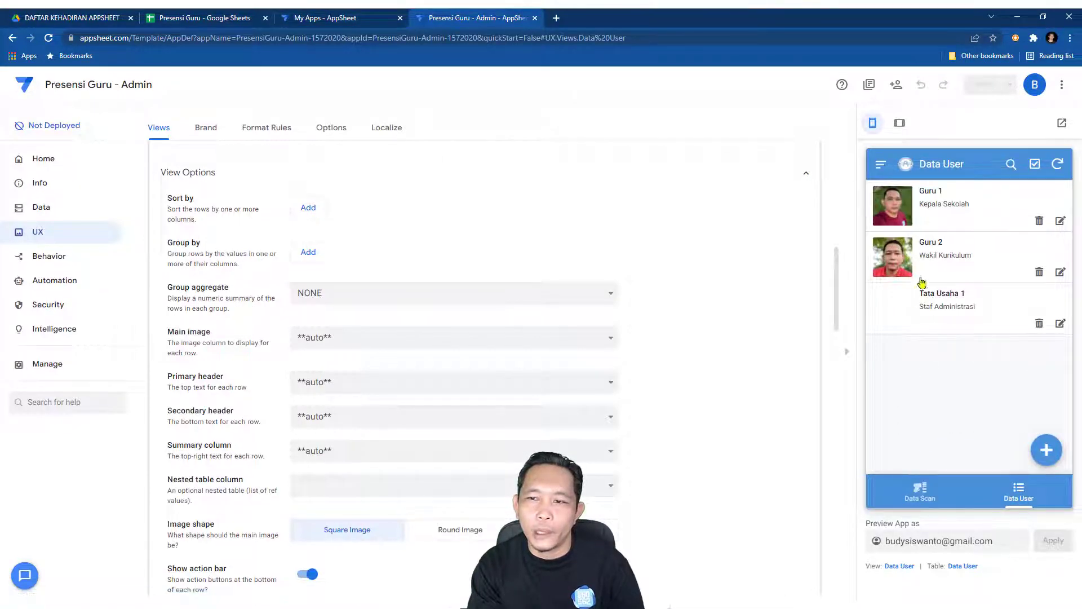
Step: Examine Guru 1's details in the app preview, including the related data scans table and its first scan record
left_click(899, 220)
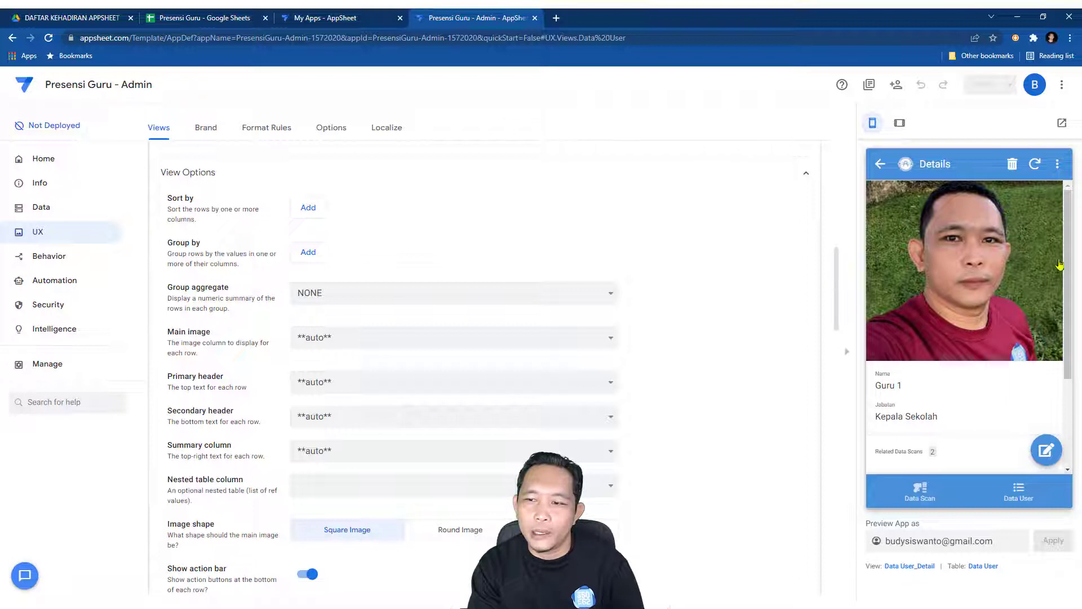
scroll(1067, 278, "down", 1)
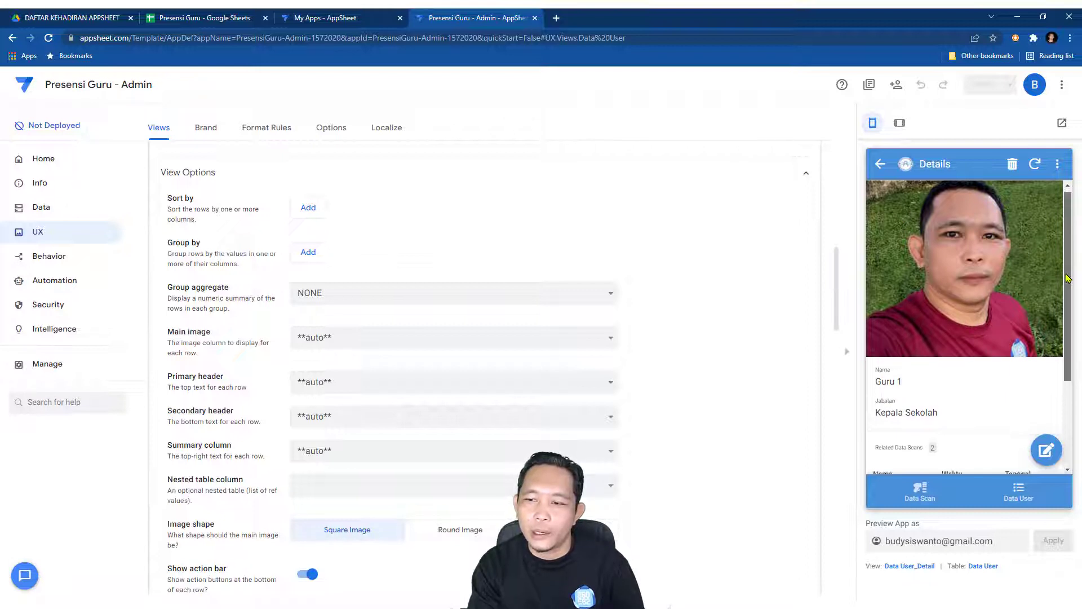
scroll(1066, 277, "down", 3)
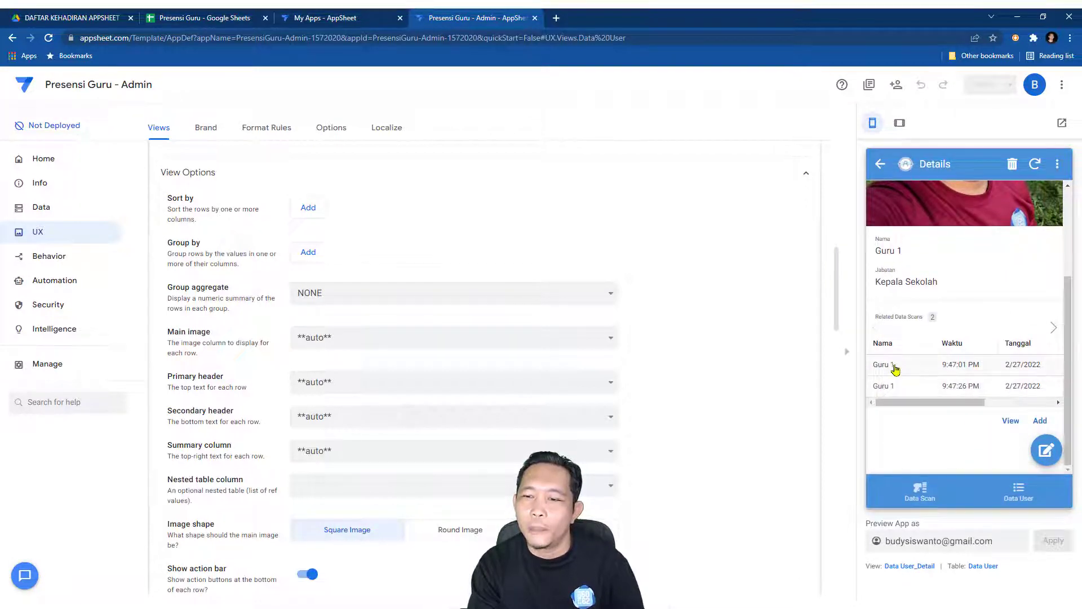
left_click_drag(907, 403, 1033, 411)
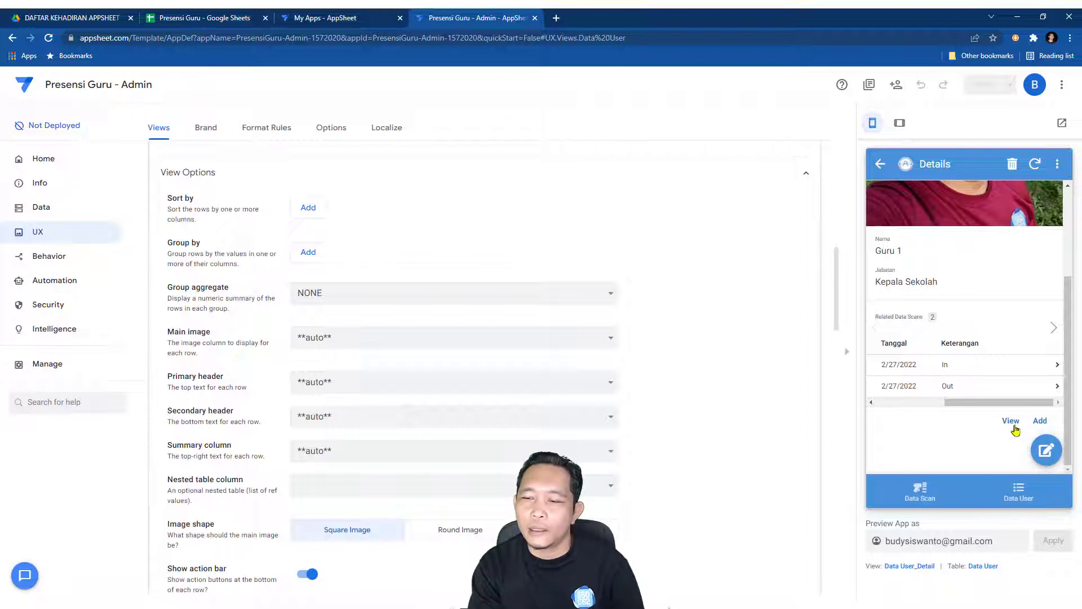
left_click(1010, 420)
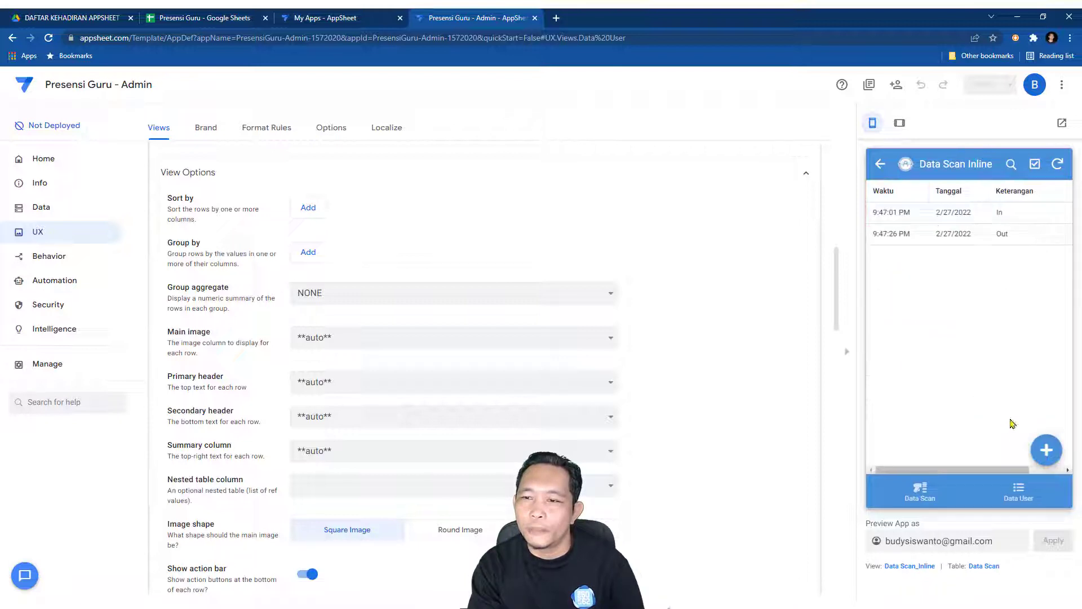
left_click(977, 223)
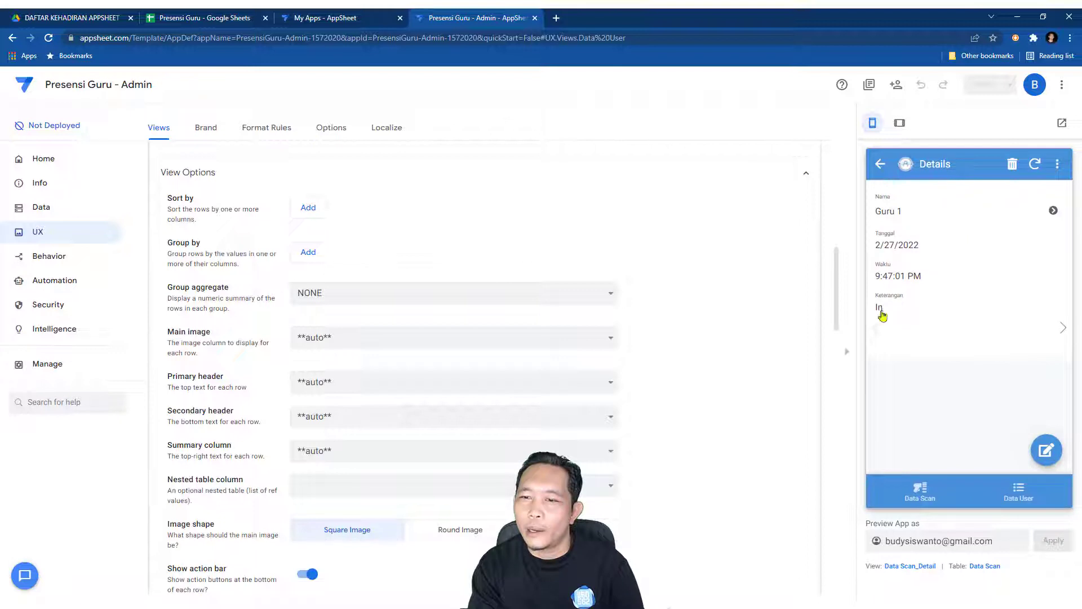
left_click(880, 164)
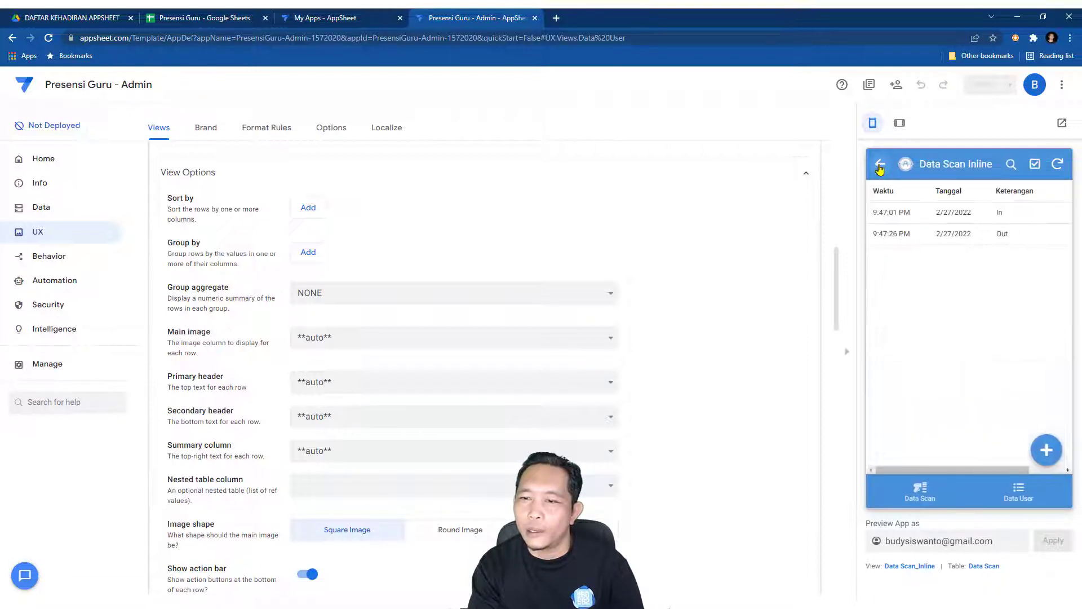
left_click(879, 165)
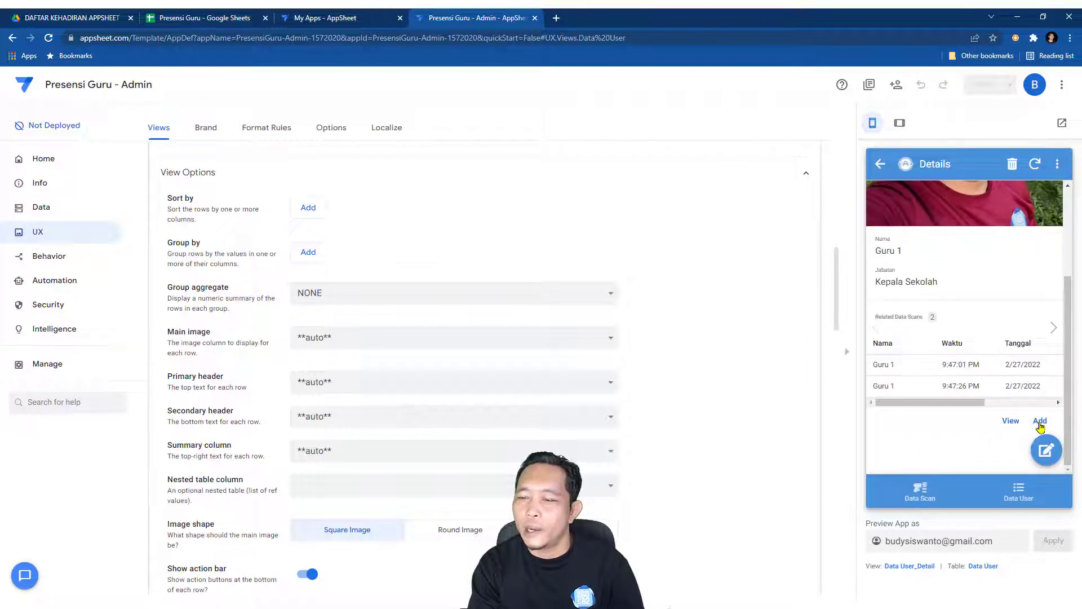
Step: Inspect the form for adding a related scan for Guru 1, leave it without saving and return to the Data User list
left_click(1039, 422)
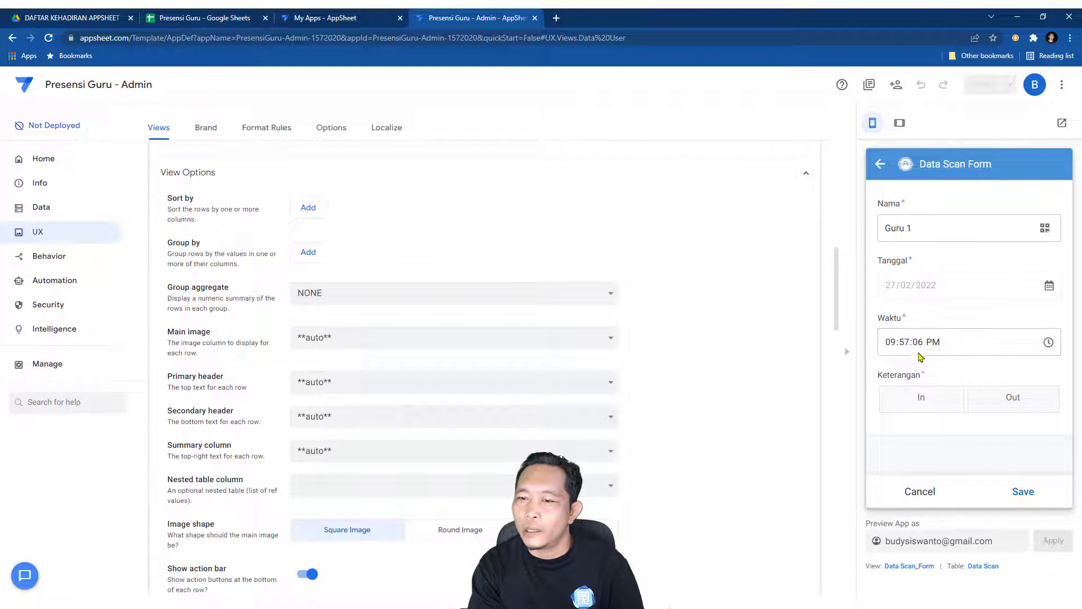
left_click(879, 164)
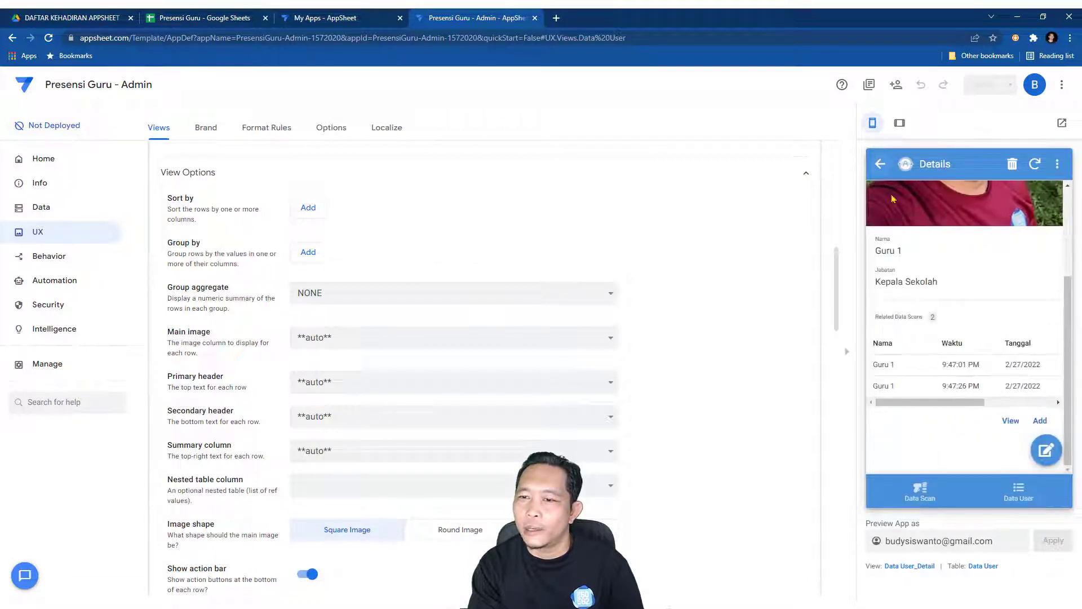
mouse_move(979, 402)
left_mouse_down()
mouse_move(1018, 403)
mouse_move(963, 401)
left_mouse_up()
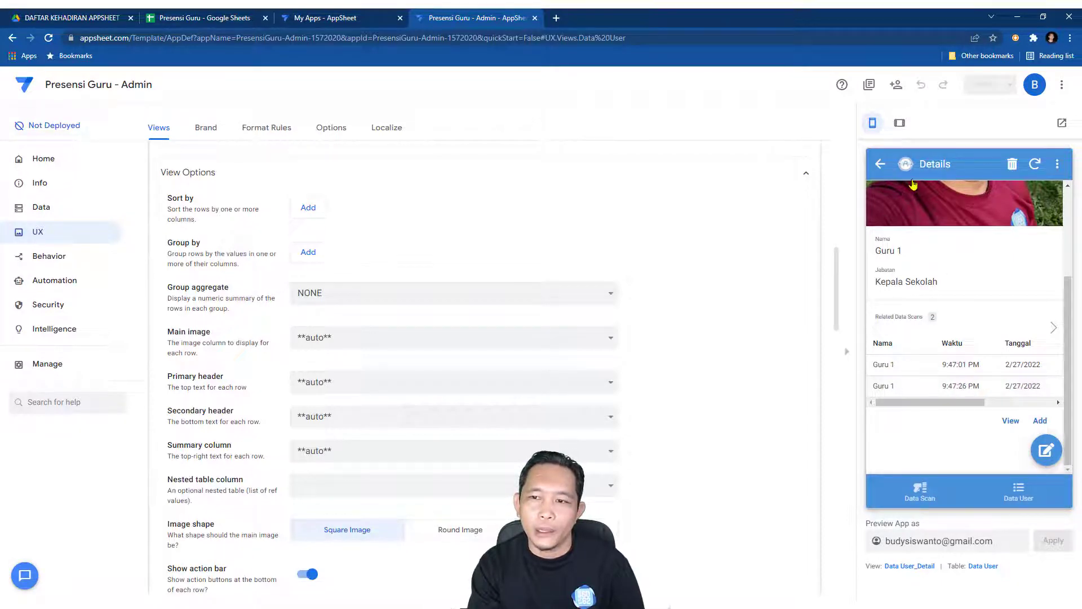
left_click(881, 166)
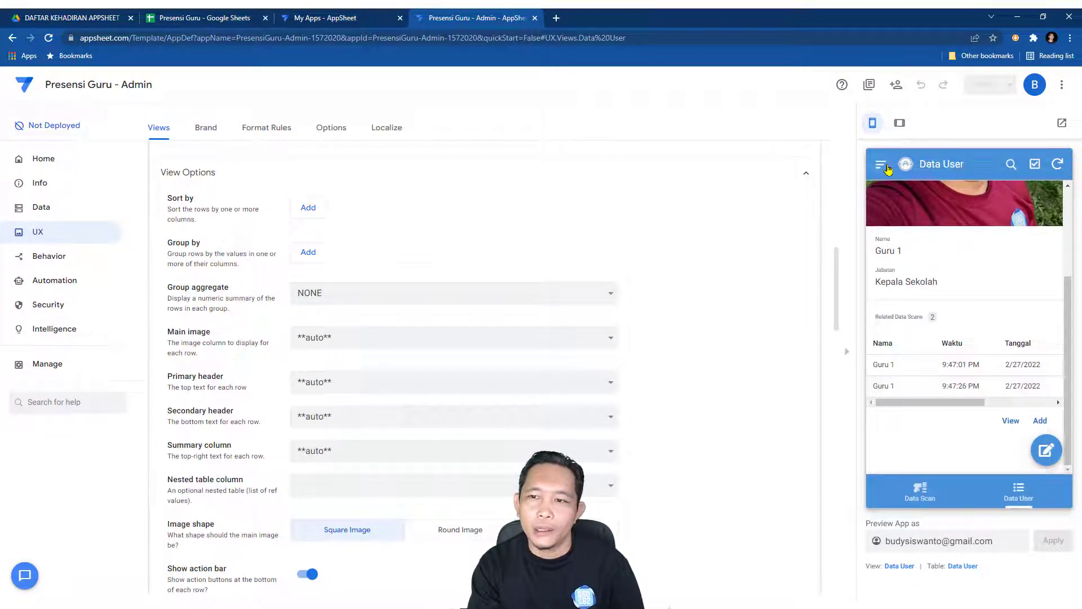
Step: Check the Data Scan form and the app's navigation menu in the preview, ending on the Data User list
left_click(918, 494)
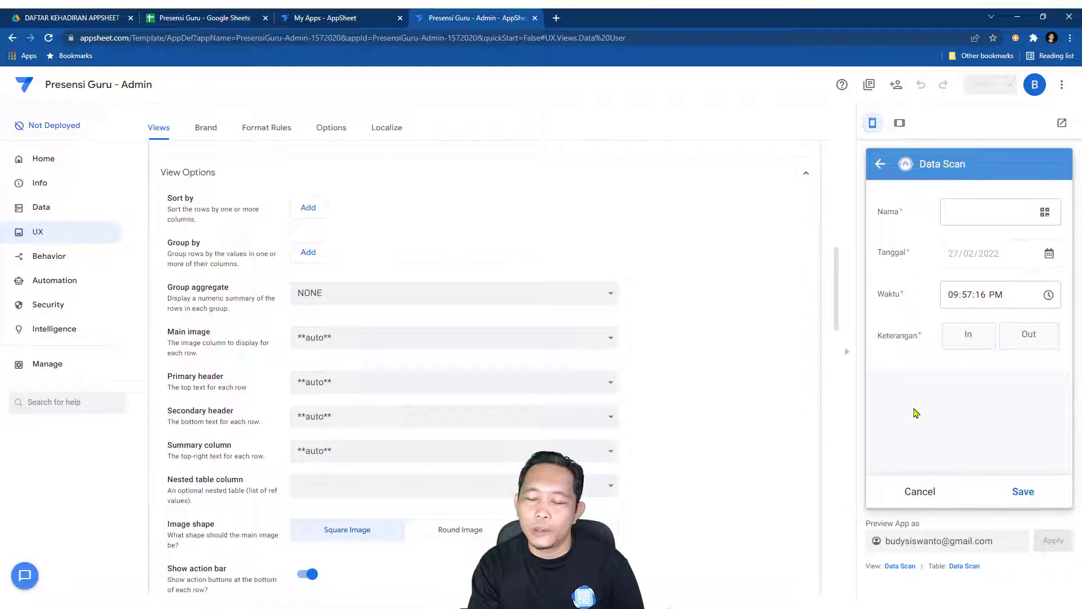
left_click(881, 164)
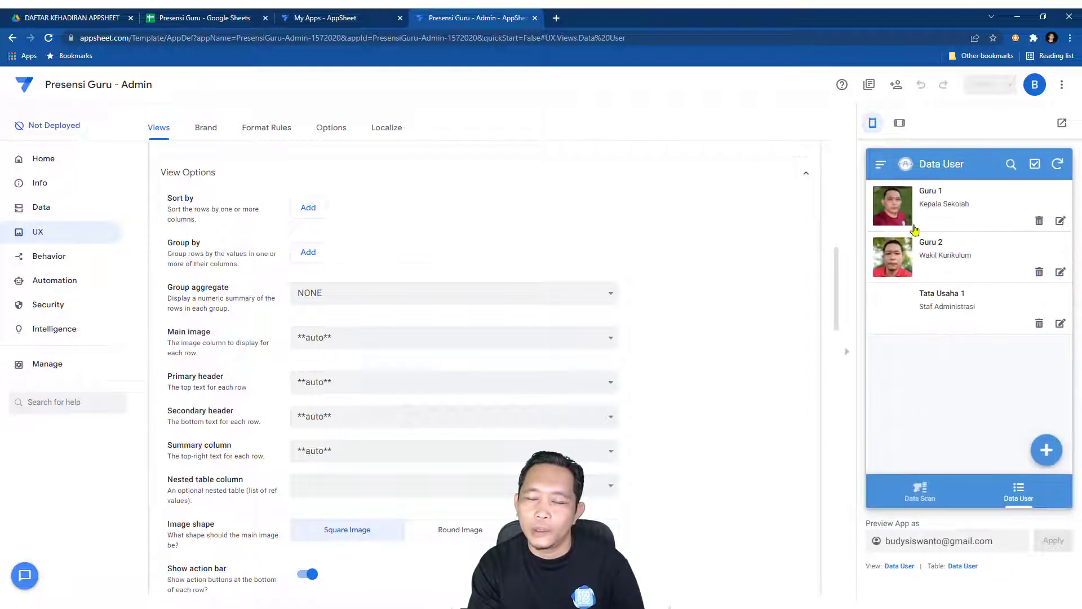
left_click(880, 164)
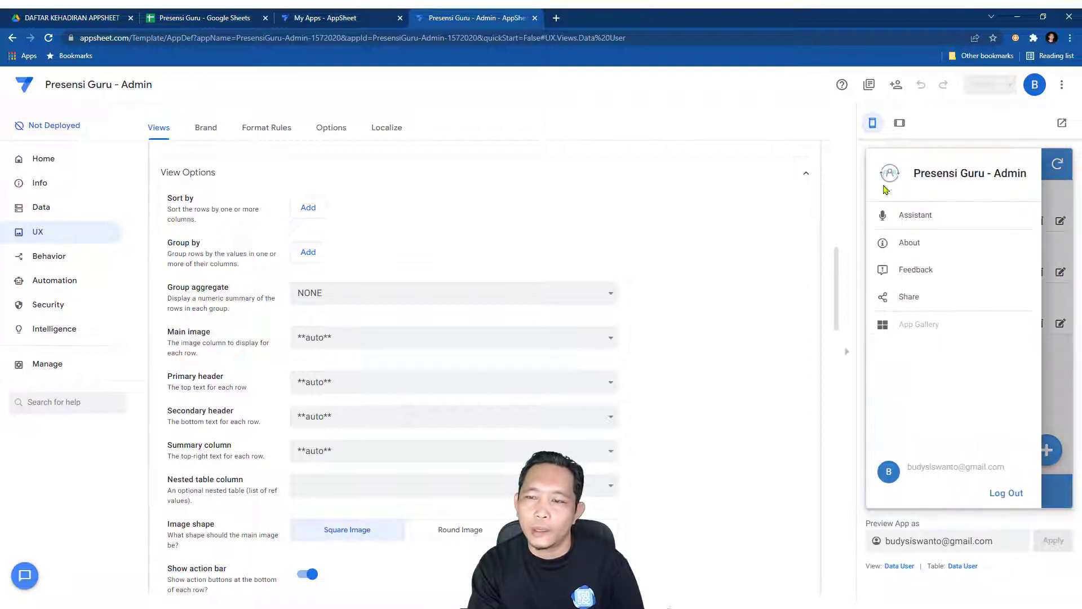
left_click(1054, 401)
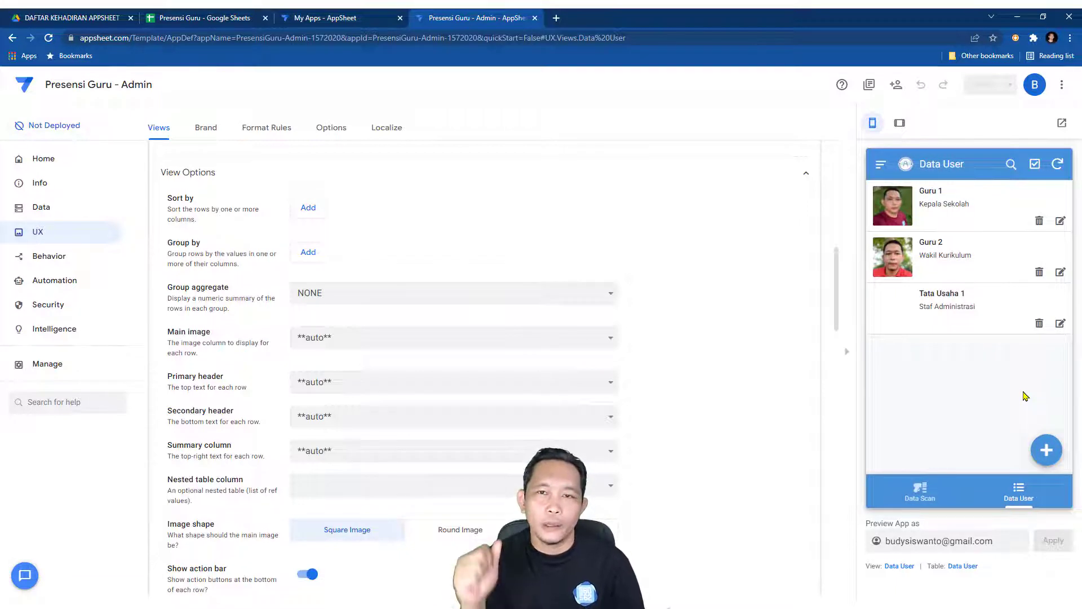